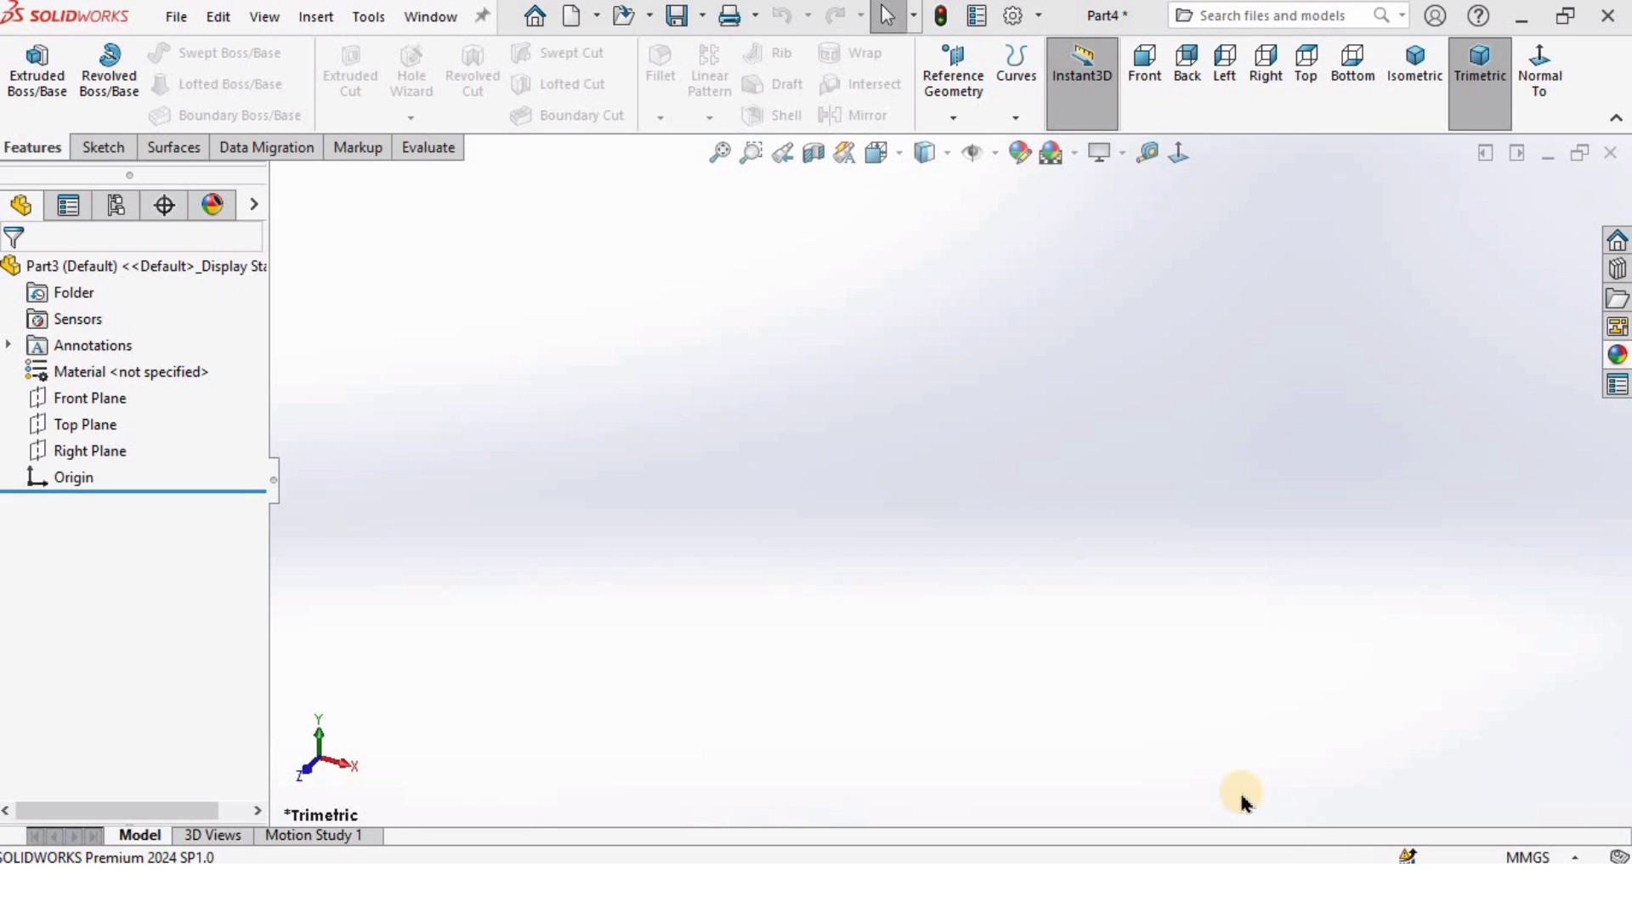
Set the document units to MMGS (millimeter, gram, second) and apply the Plain White scene
left_click(1540, 857)
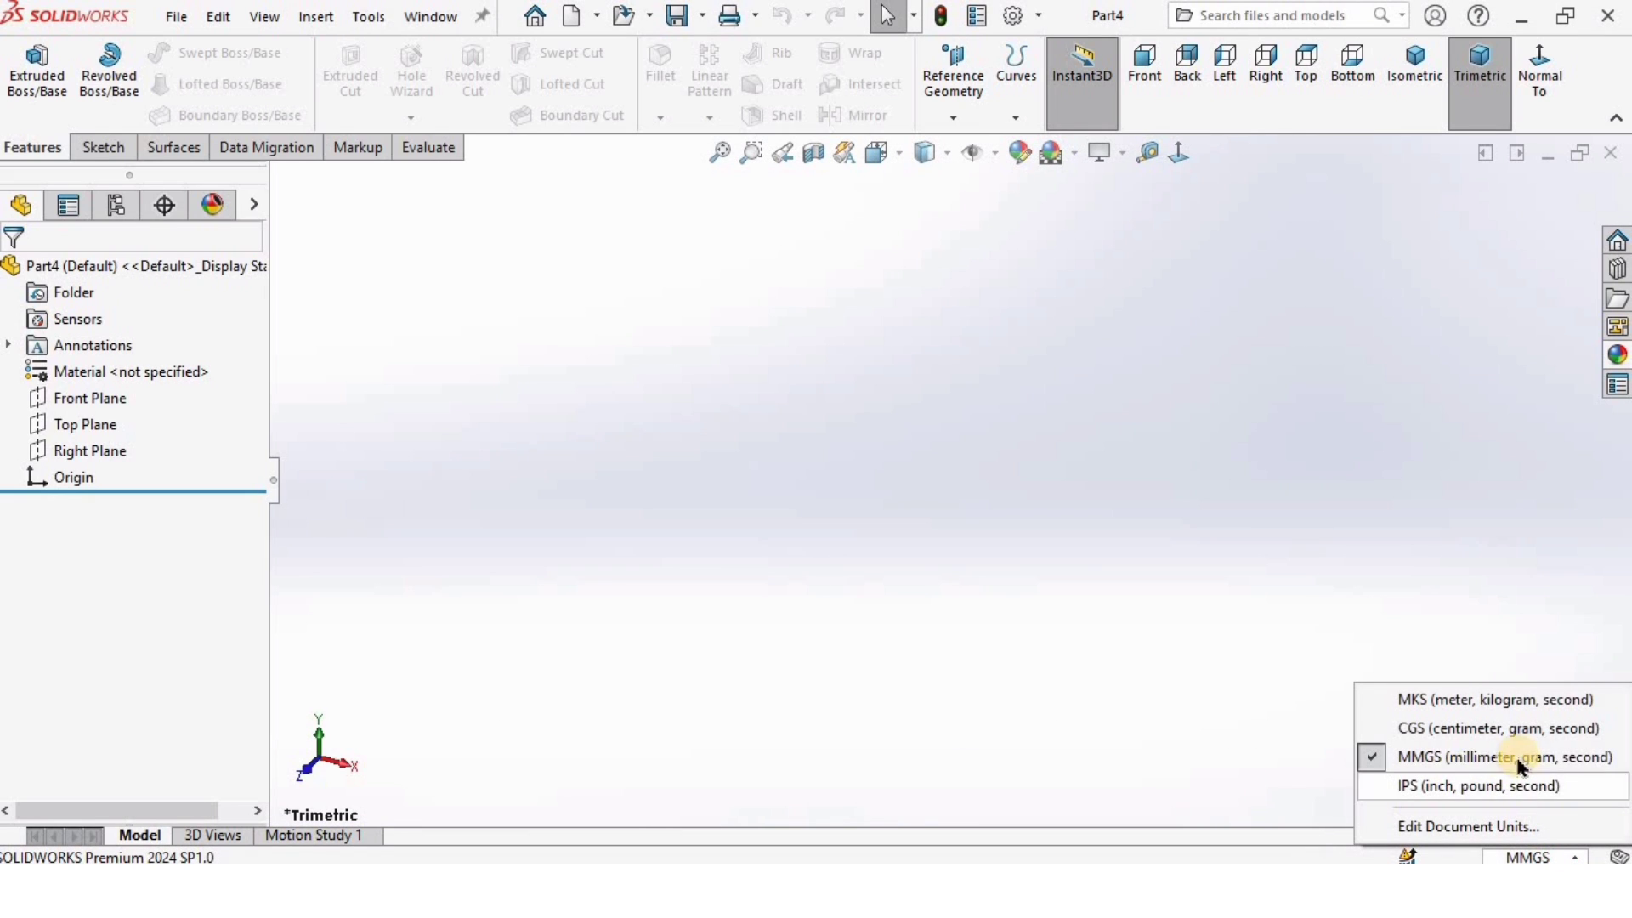
left_click(1467, 751)
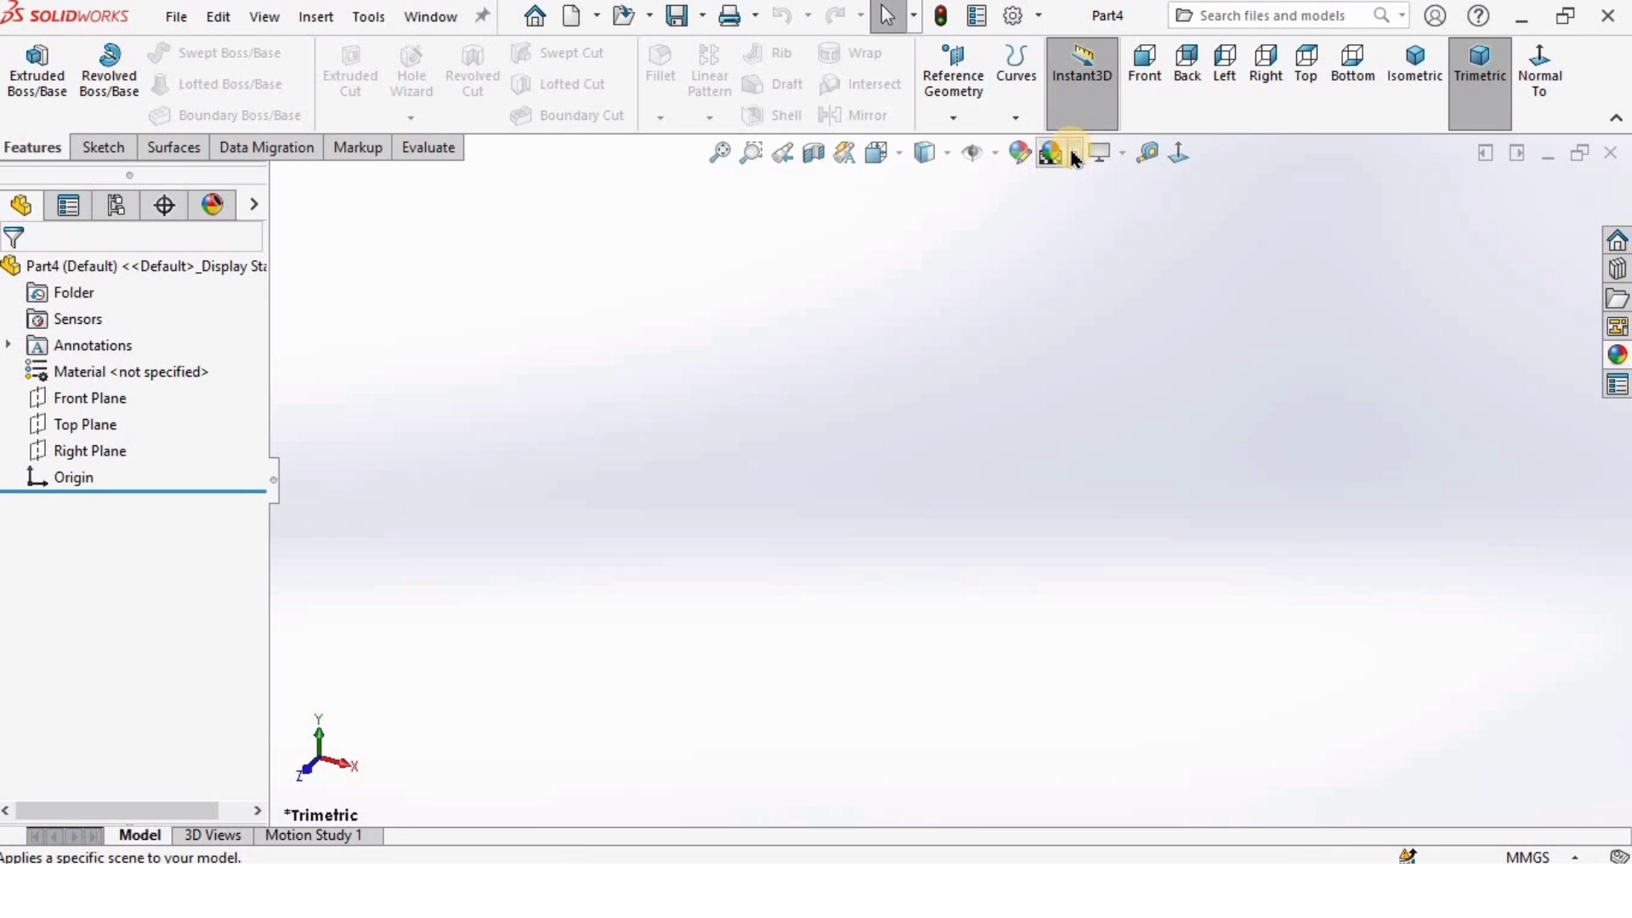
left_click(1076, 155)
left_click(1109, 216)
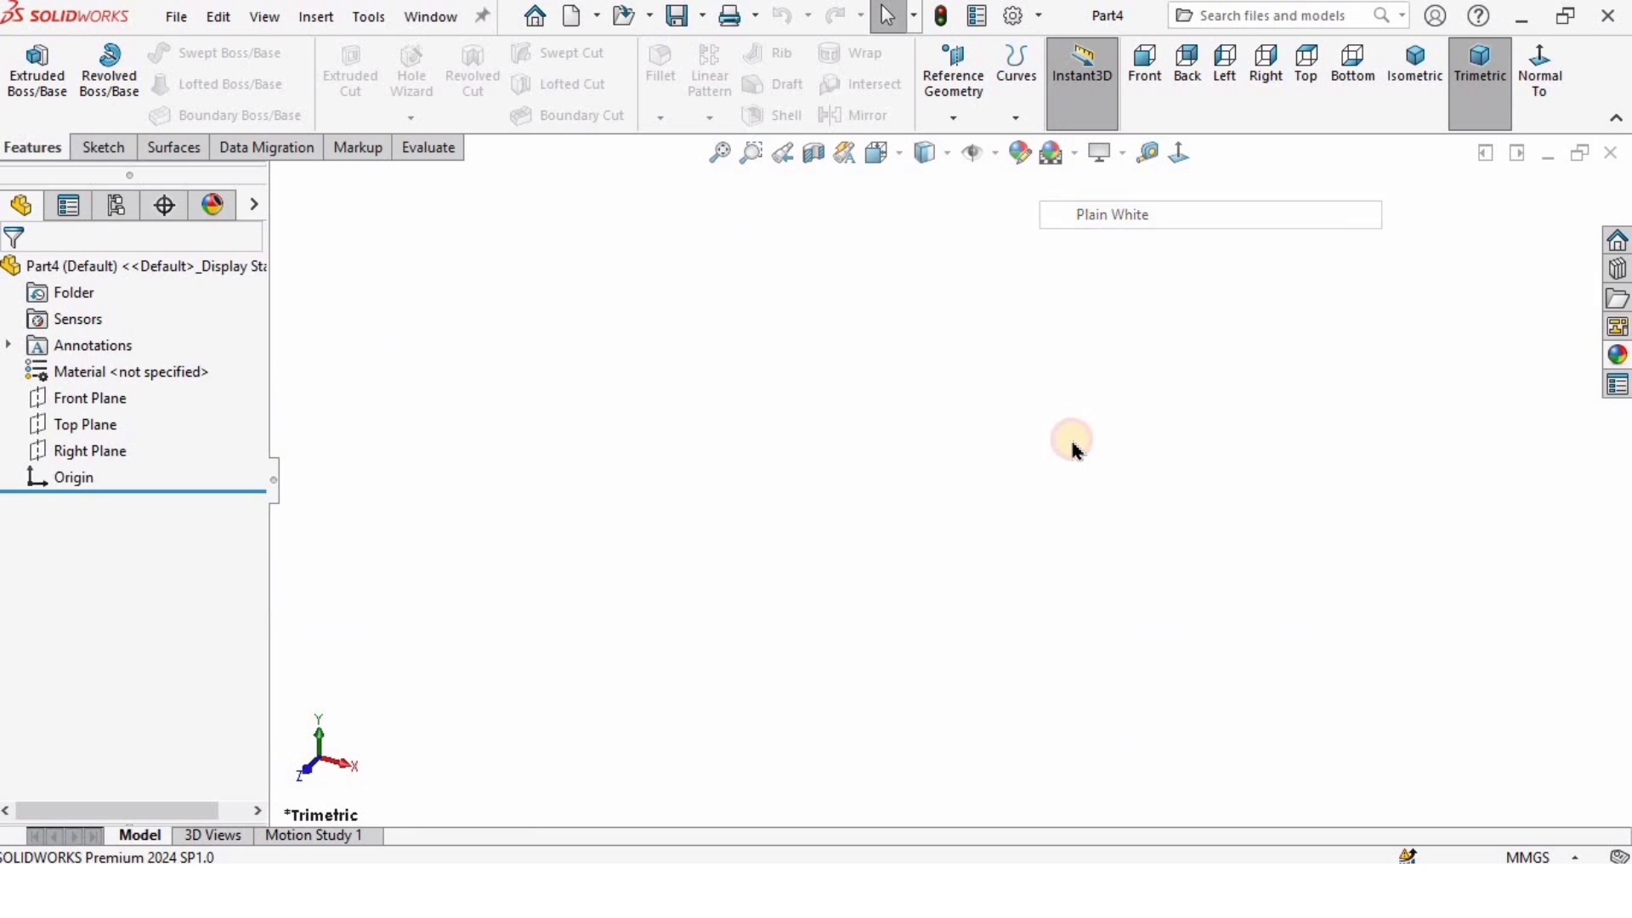
Start a sketch on the Front Plane and draw a horizontal midpoint line about 209 mm long centred on the origin
left_click(89, 407)
left_click(106, 365)
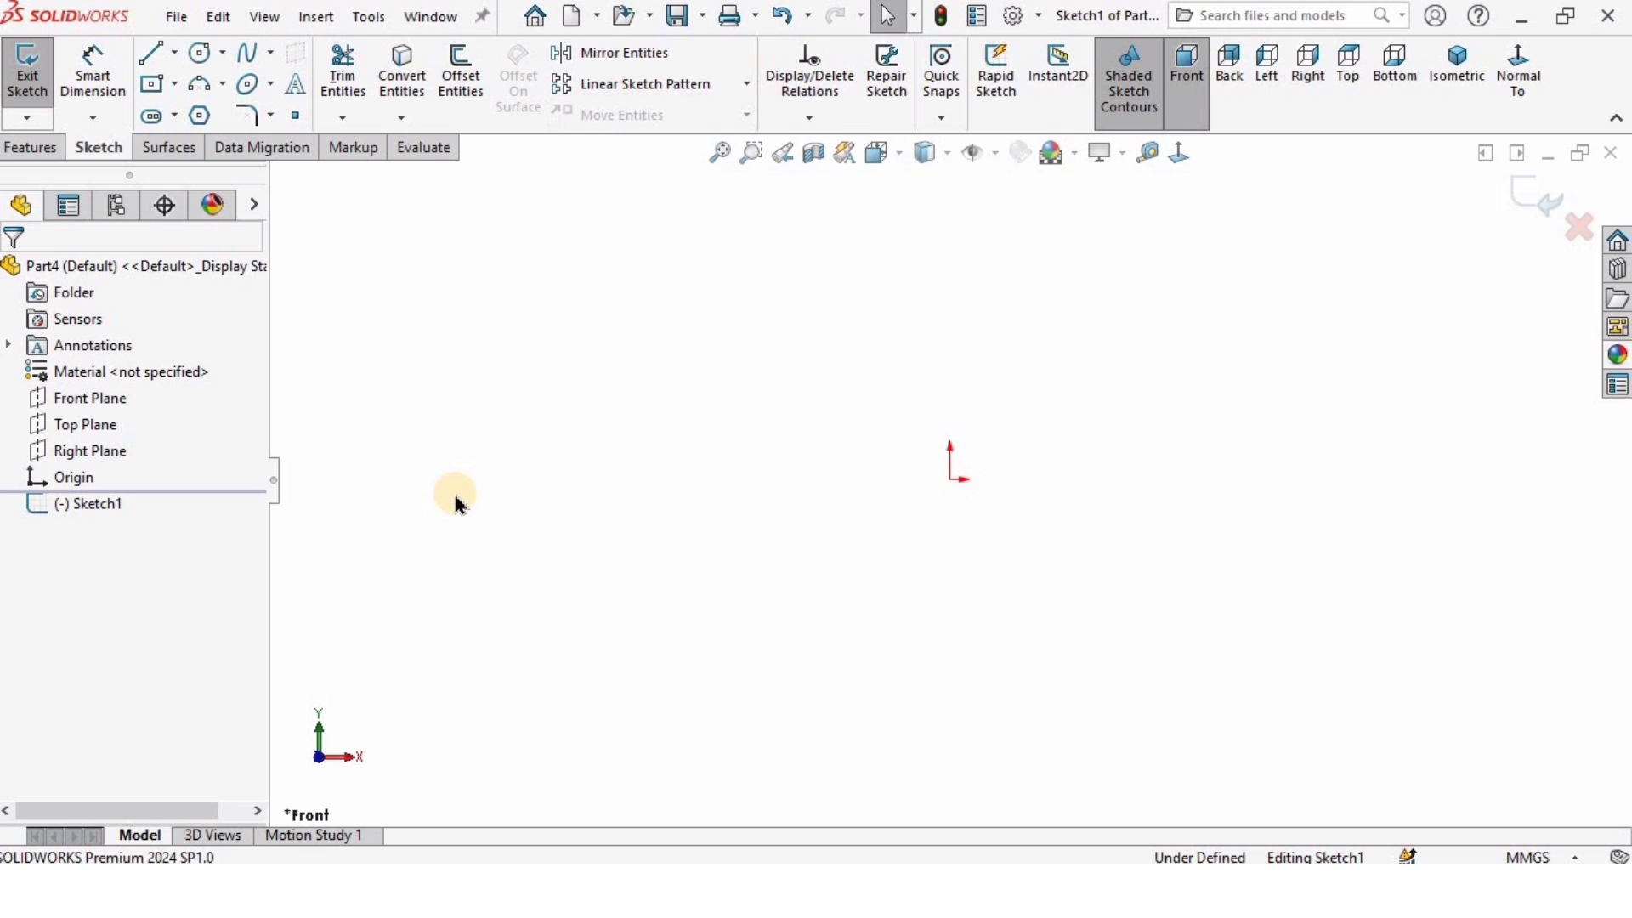
left_click(175, 56)
left_click(226, 139)
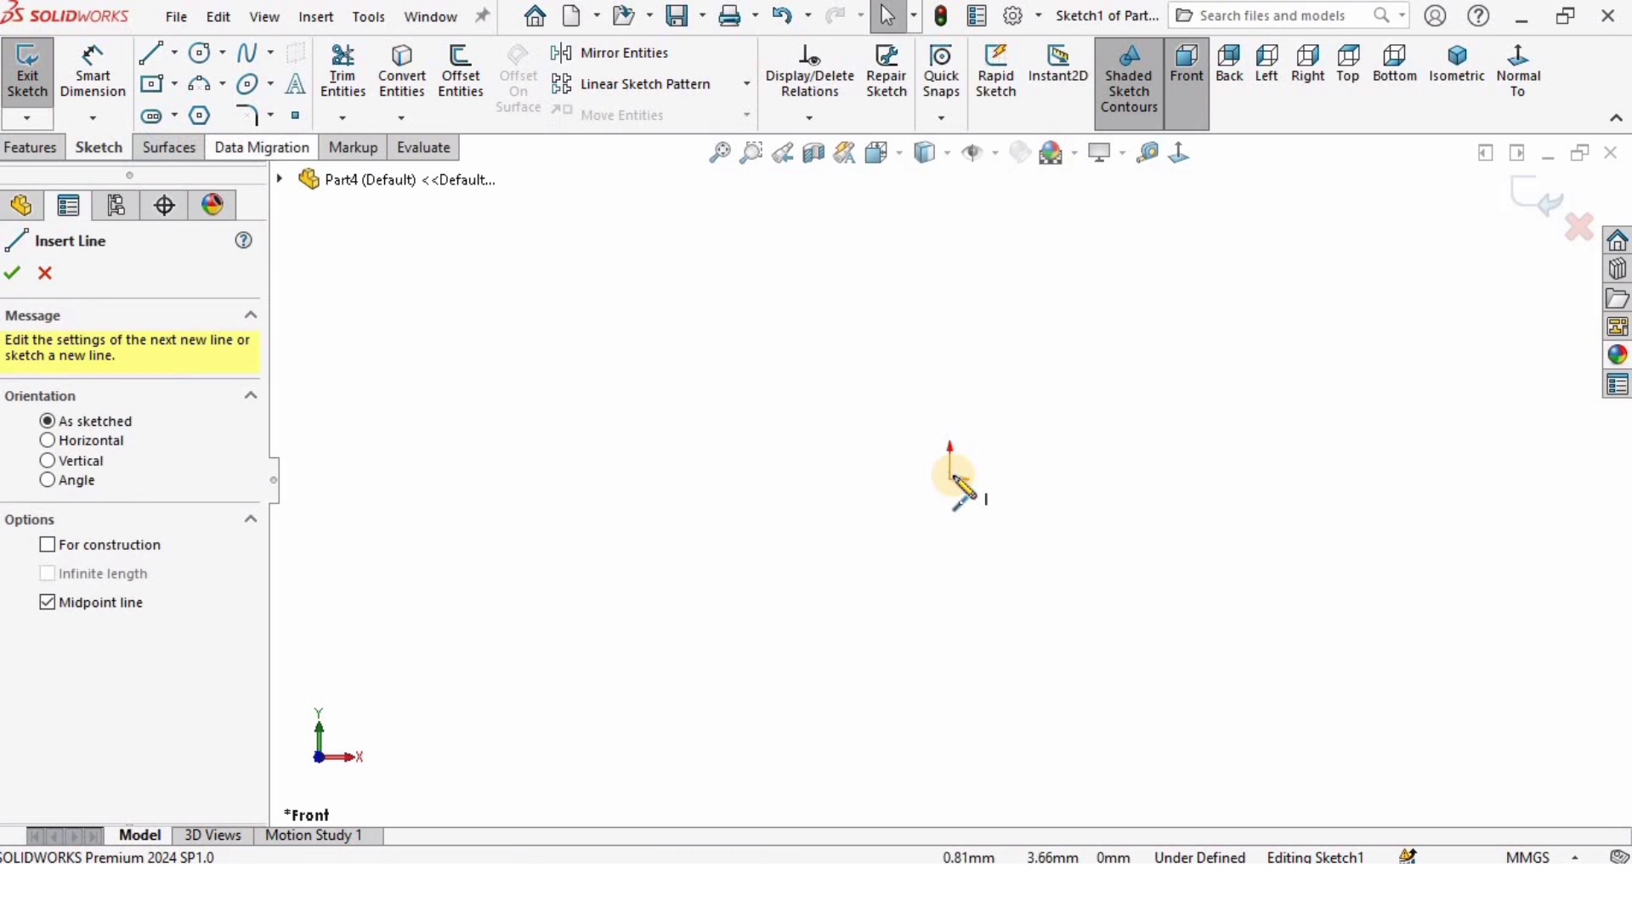
left_click(950, 479)
left_click(642, 479)
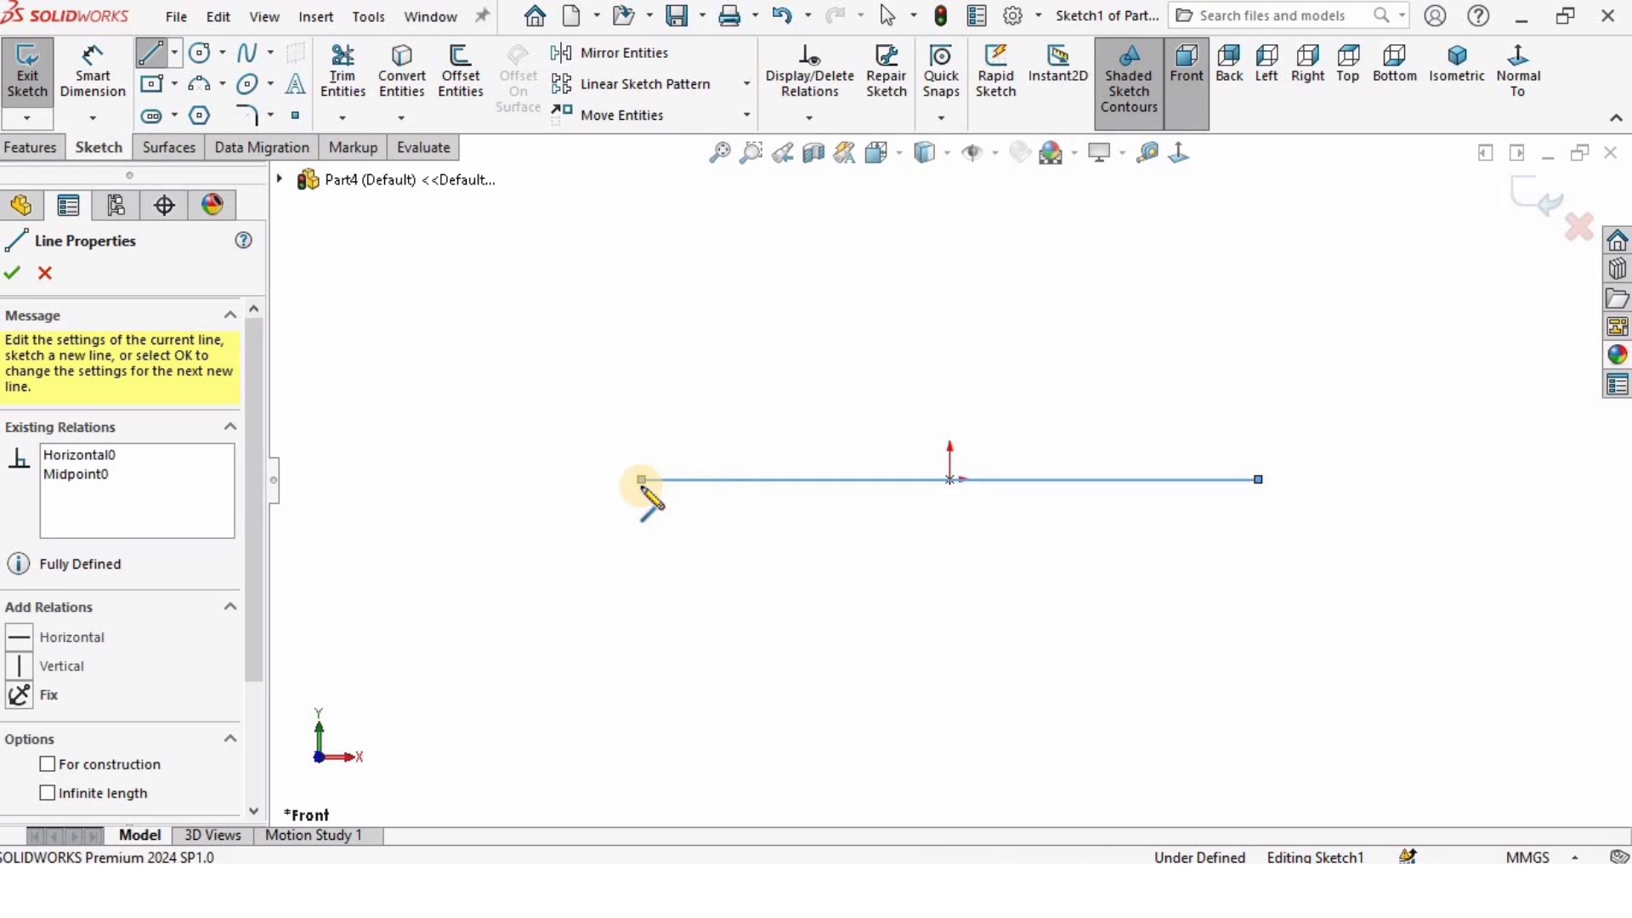
key("Escape")
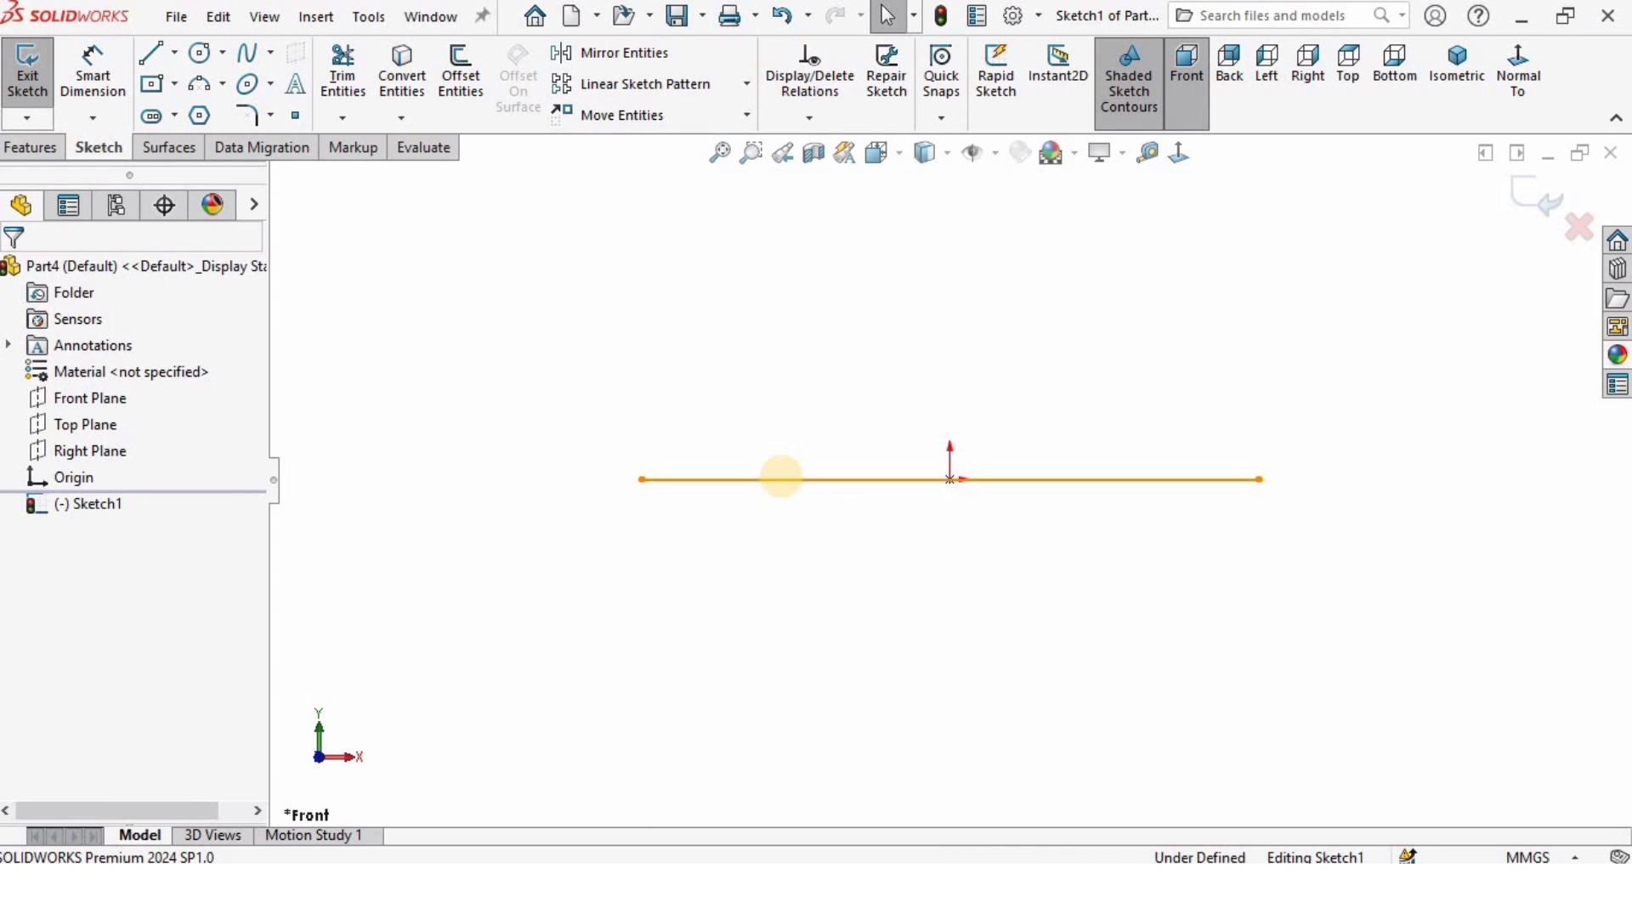
Convert the horizontal line through the origin into construction geometry
left_click(782, 480)
left_click(850, 370)
left_click(759, 605)
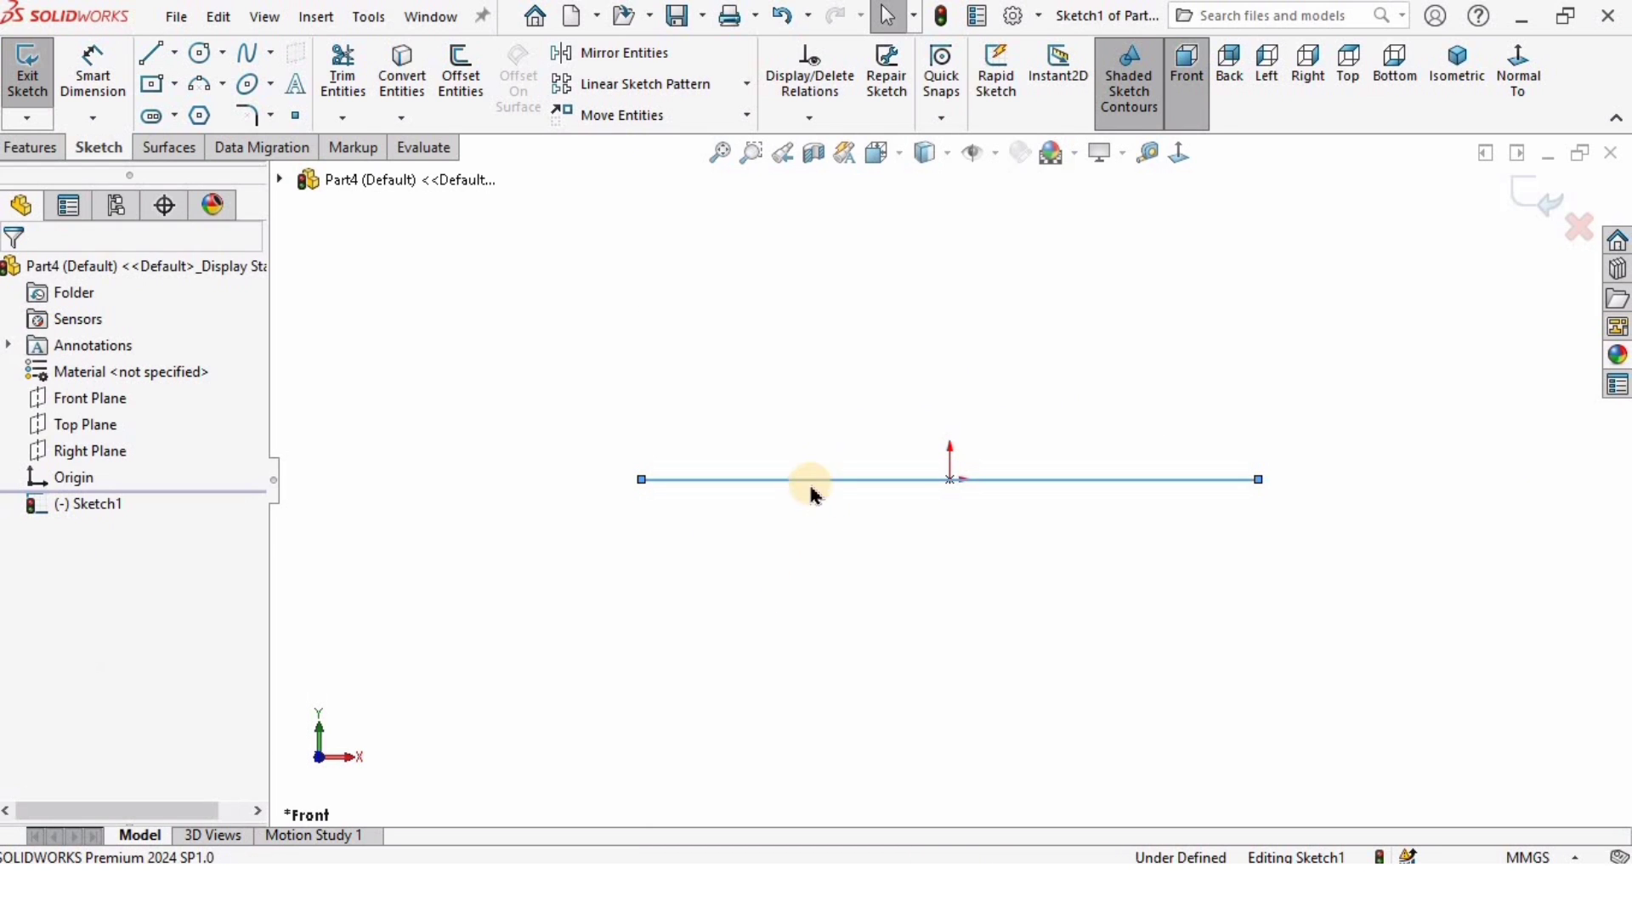
left_click(859, 480)
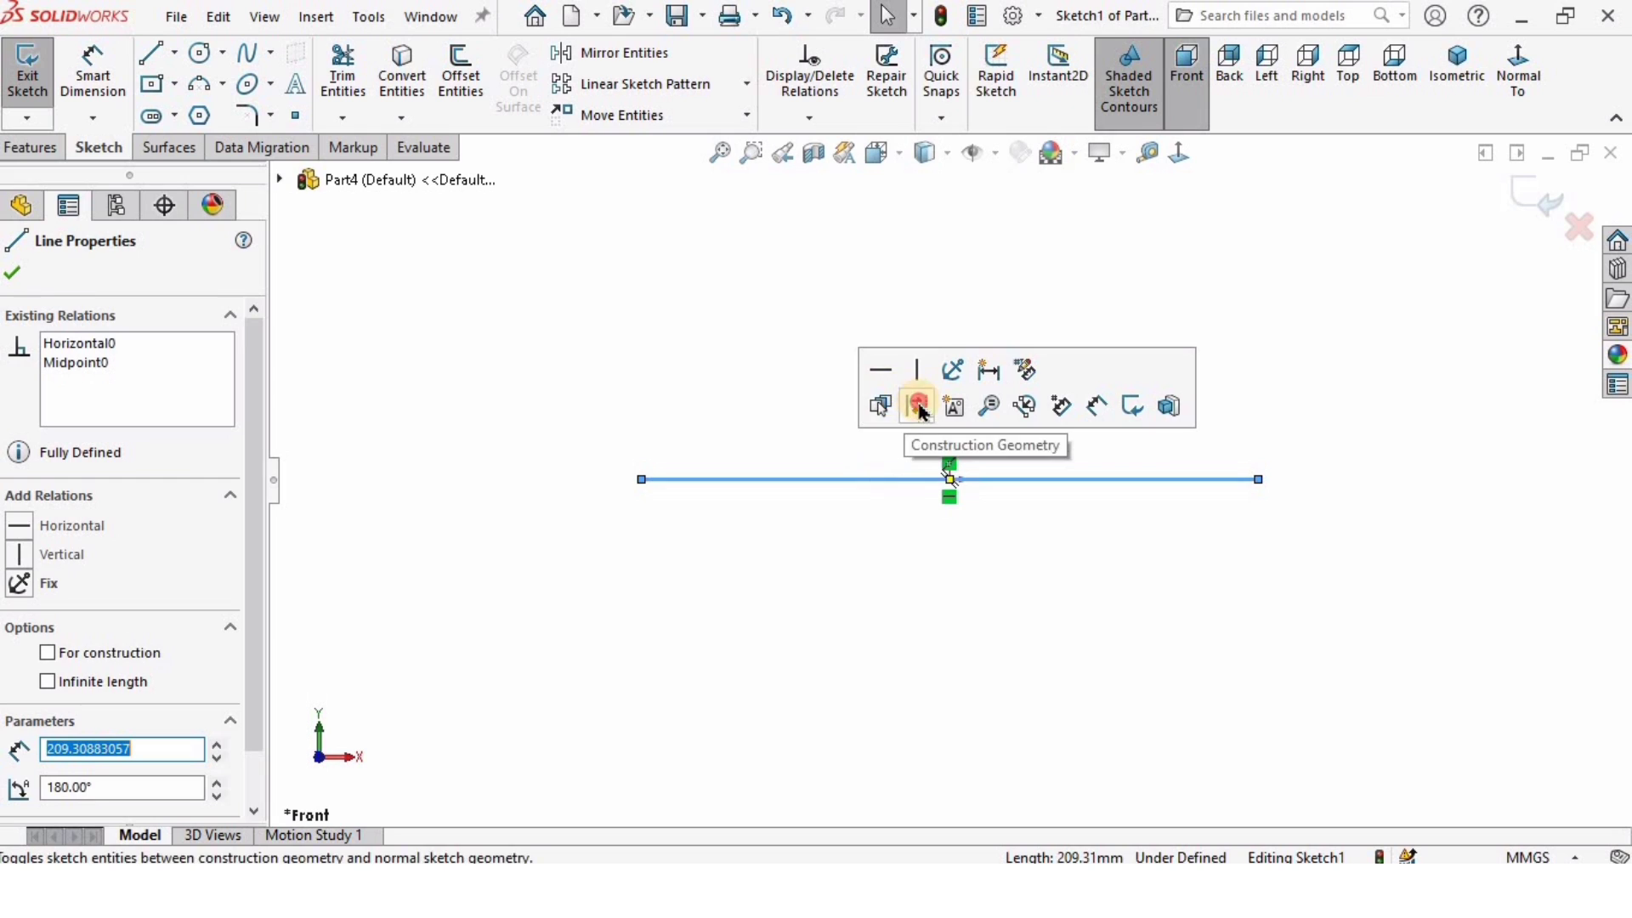
left_click(904, 404)
left_click(861, 587)
Dimension the horizontal construction line's length as 22 mm
left_click(105, 83)
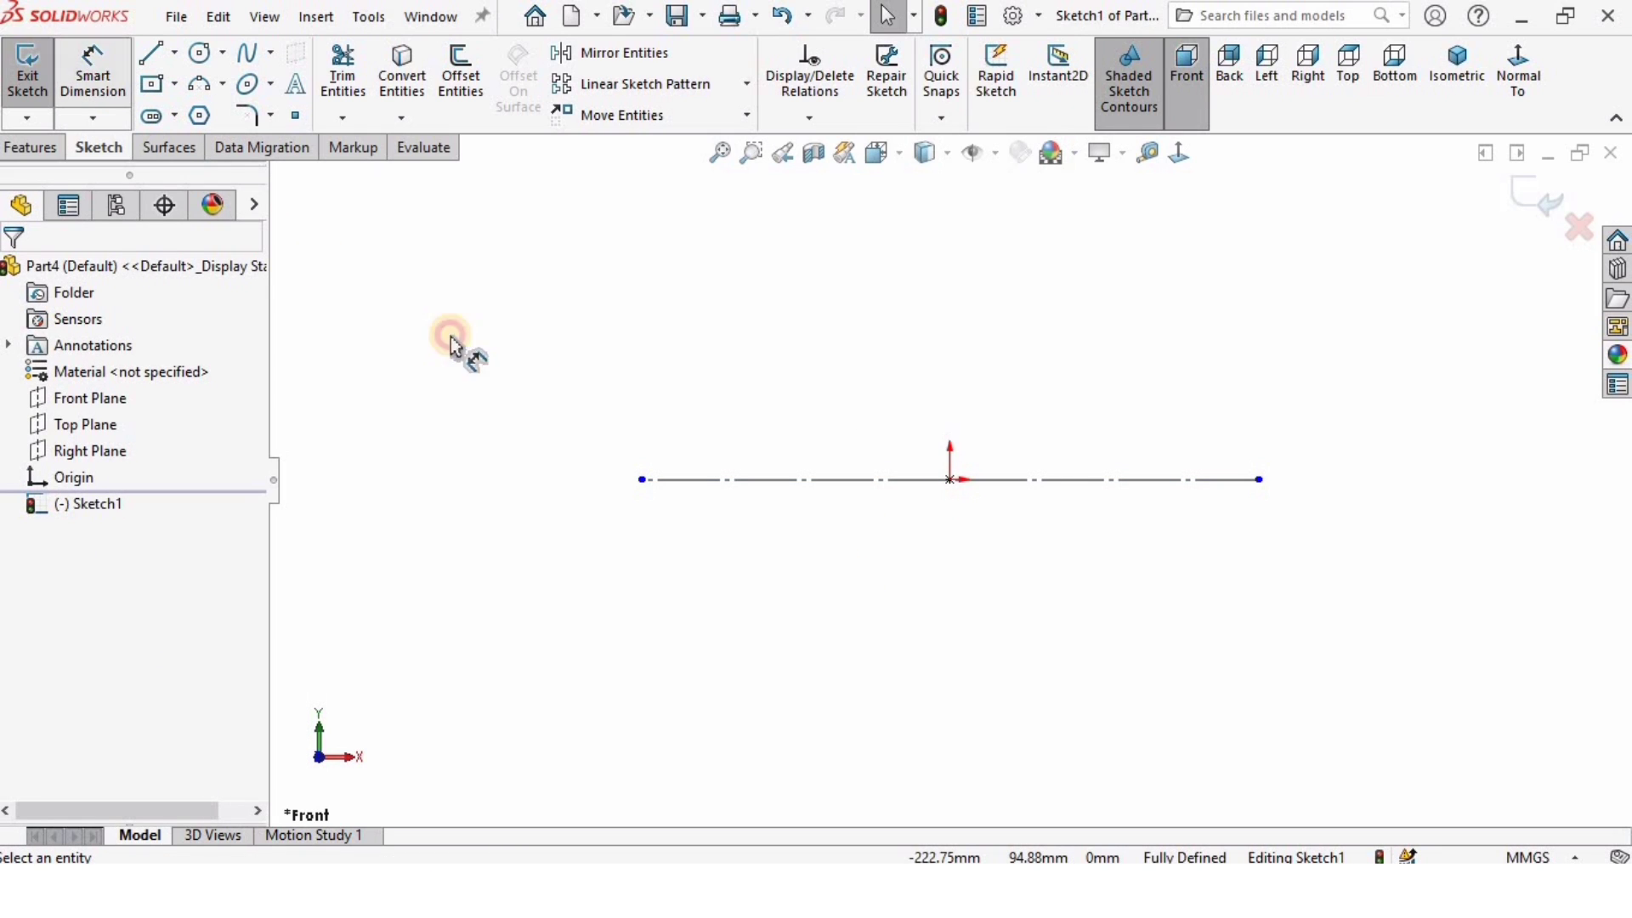
left_click(882, 480)
left_click(901, 578)
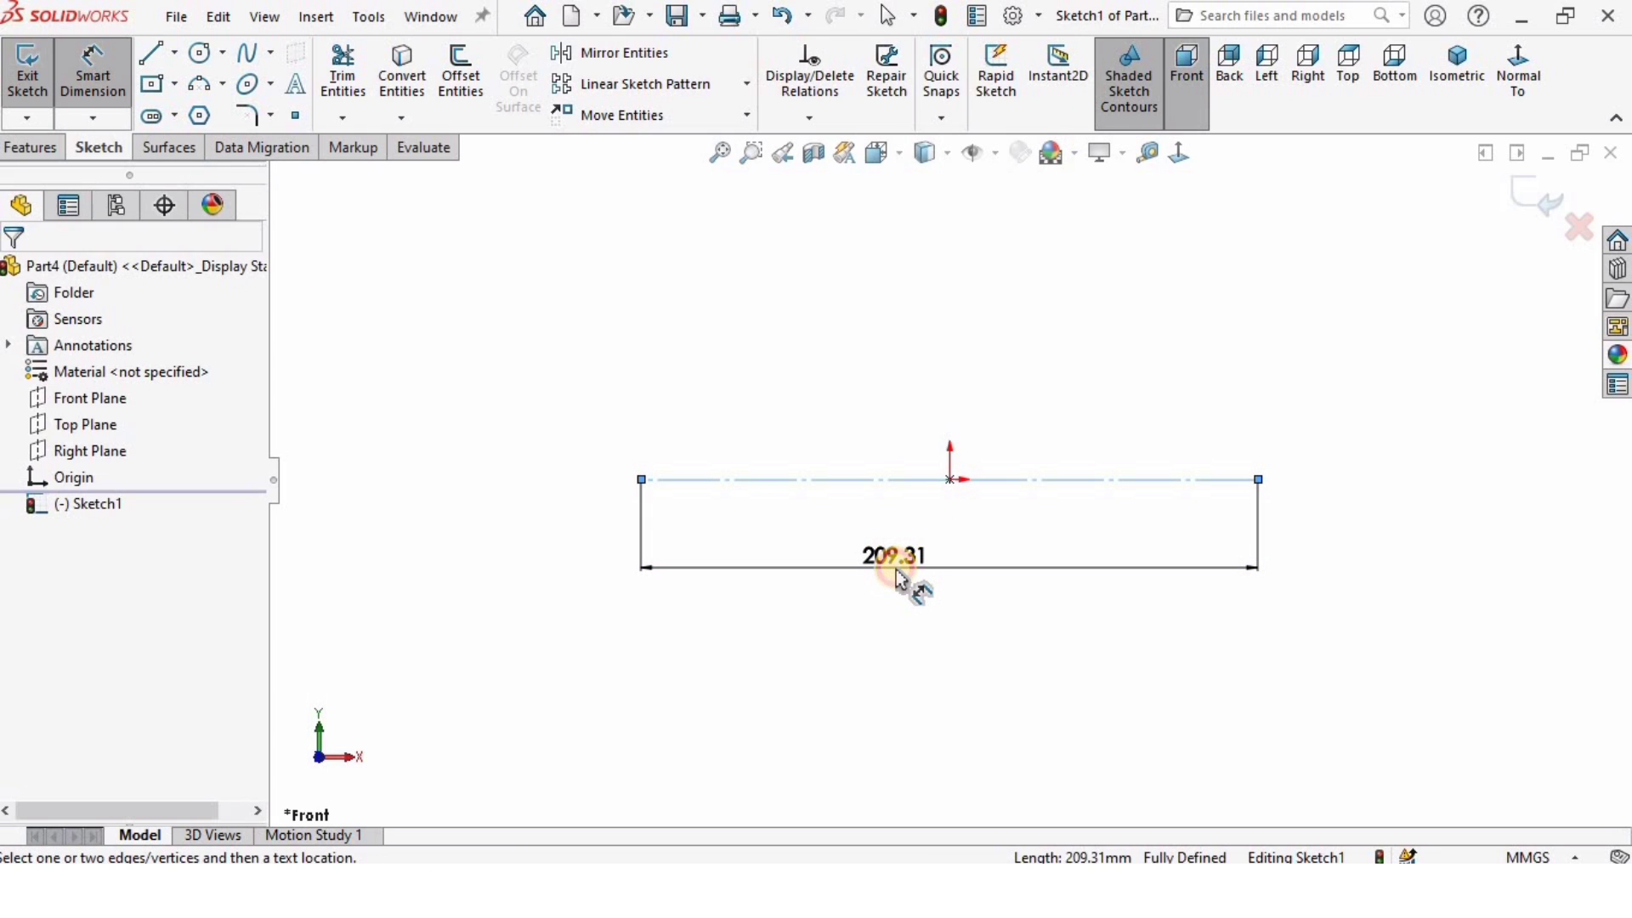
type("22")
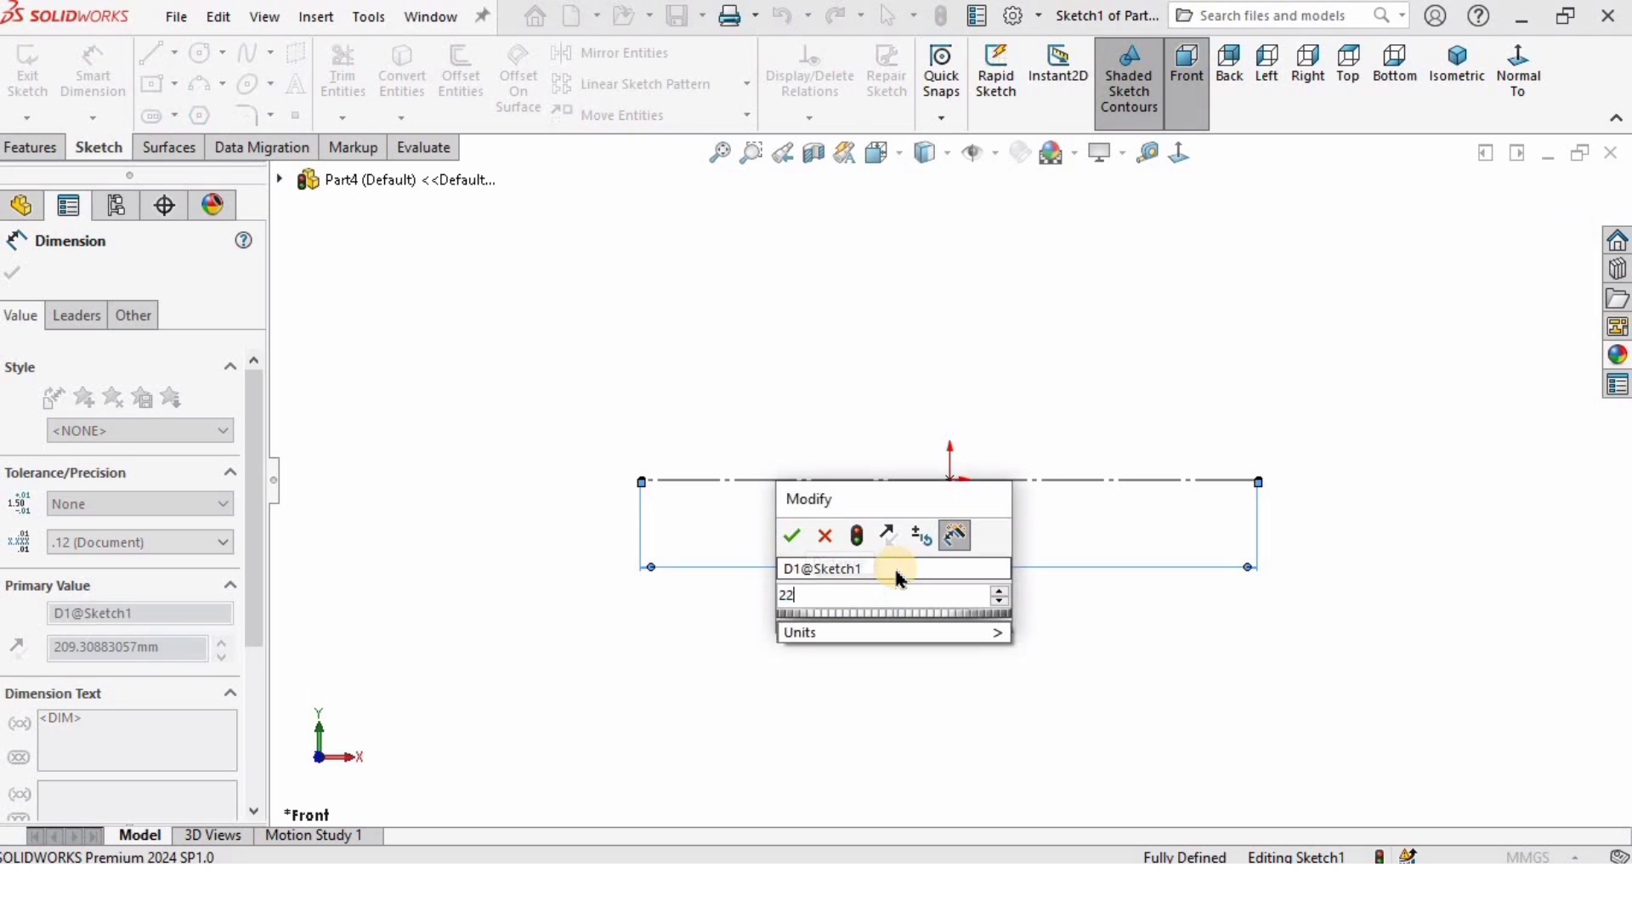
key("Return")
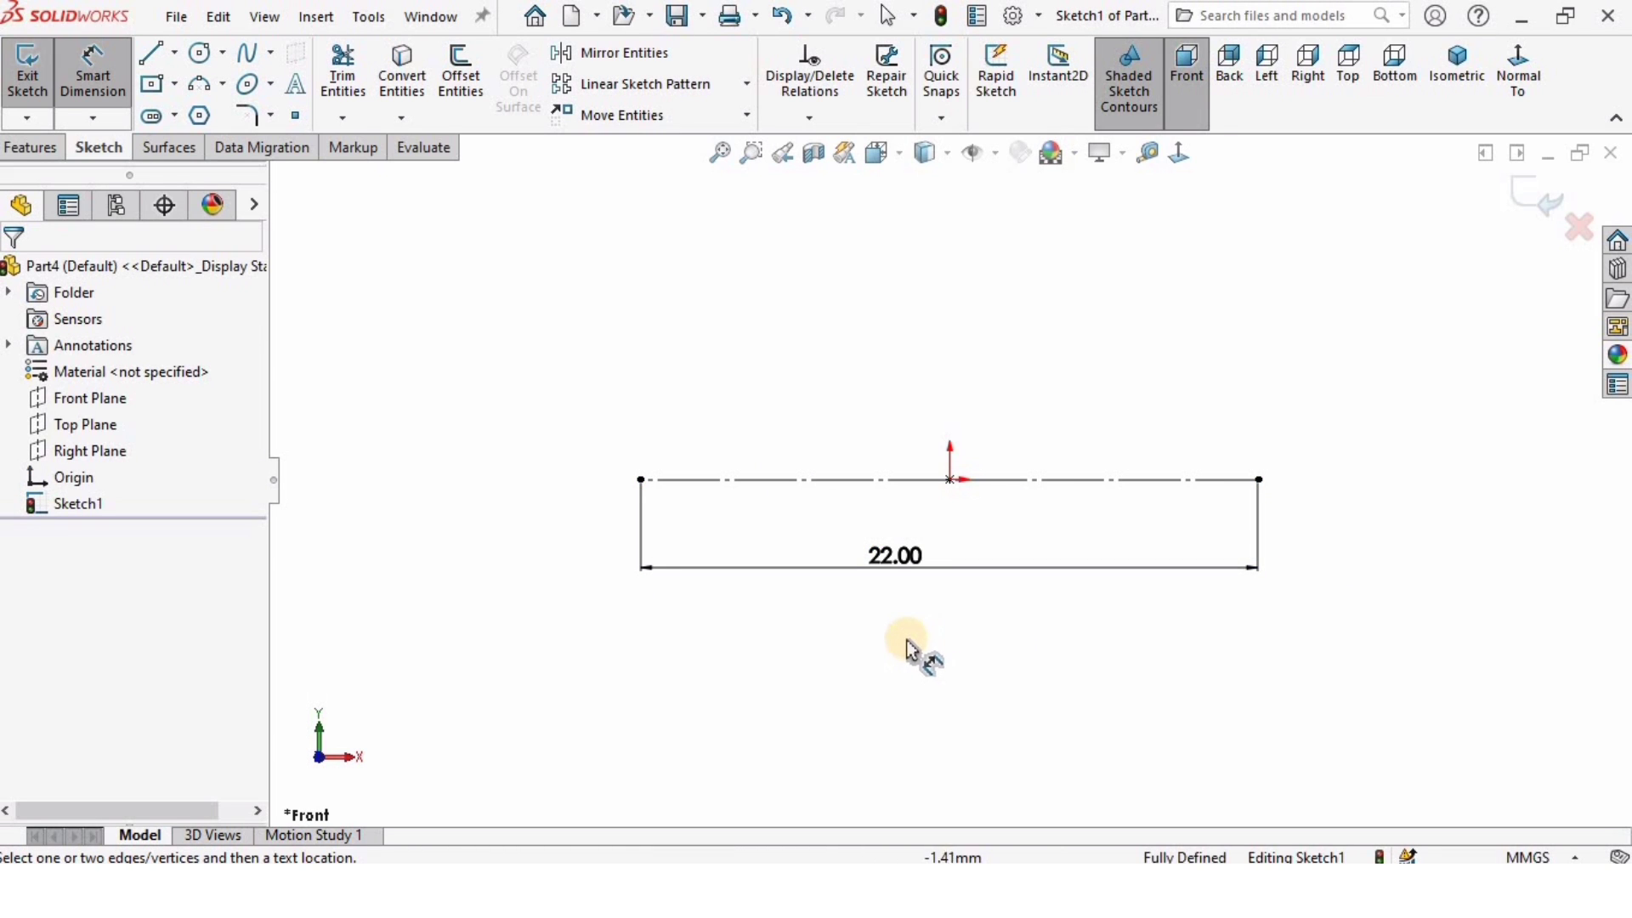
Sketch two concentric circles about 5.3 mm and 11.3 mm in diameter, centred on the construction line's left endpoint
left_click(201, 53)
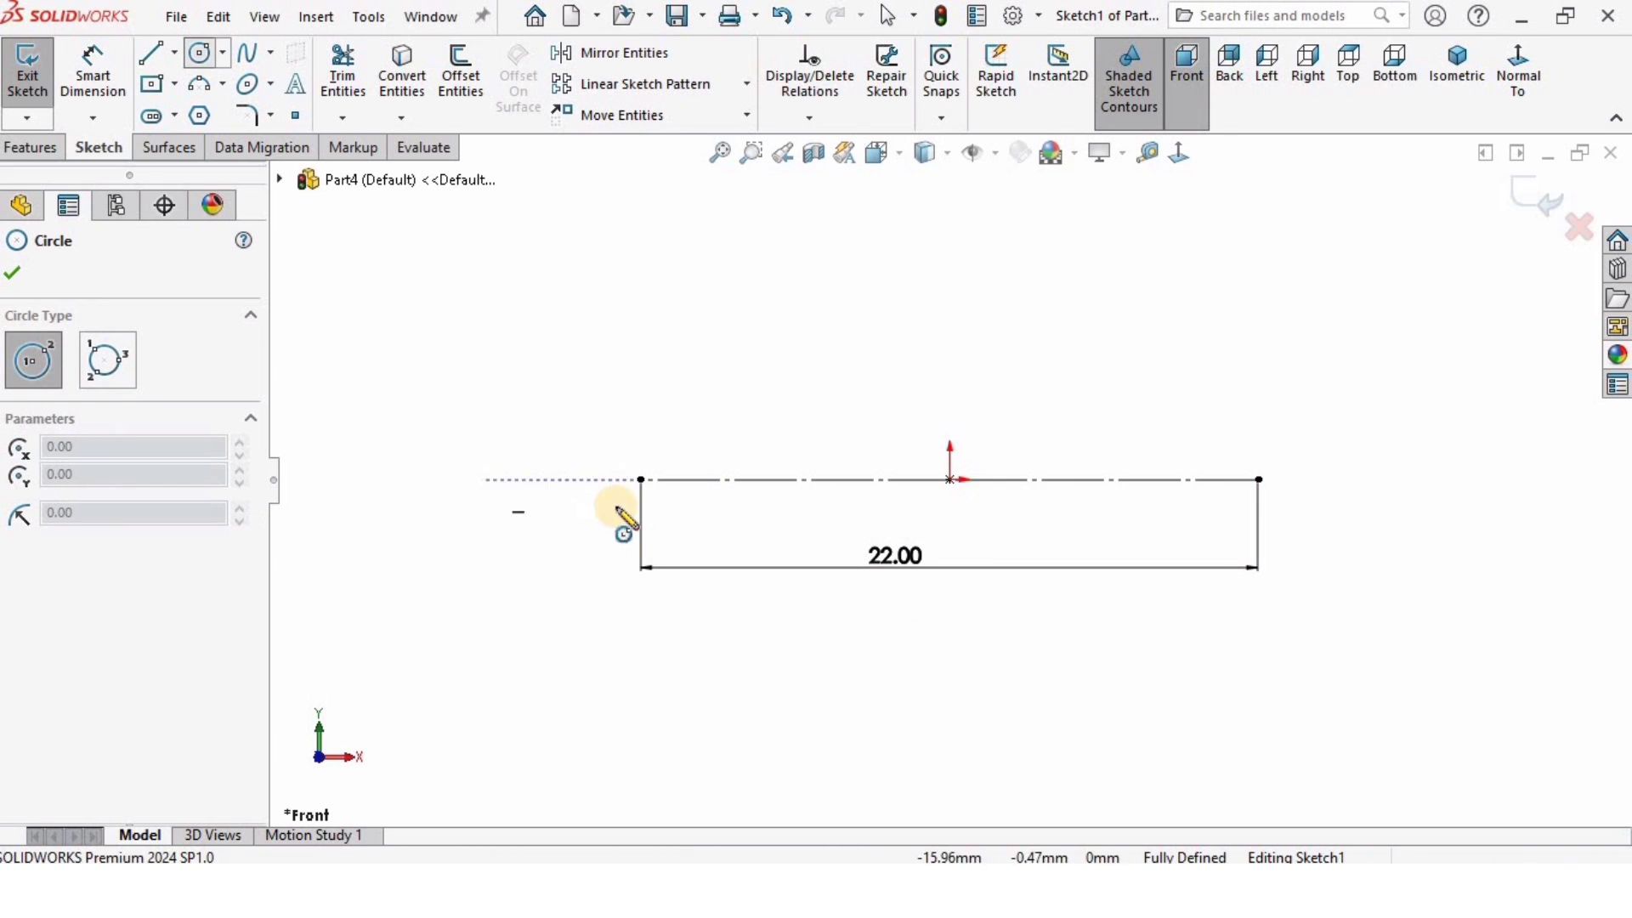
left_click(641, 479)
left_click(648, 410)
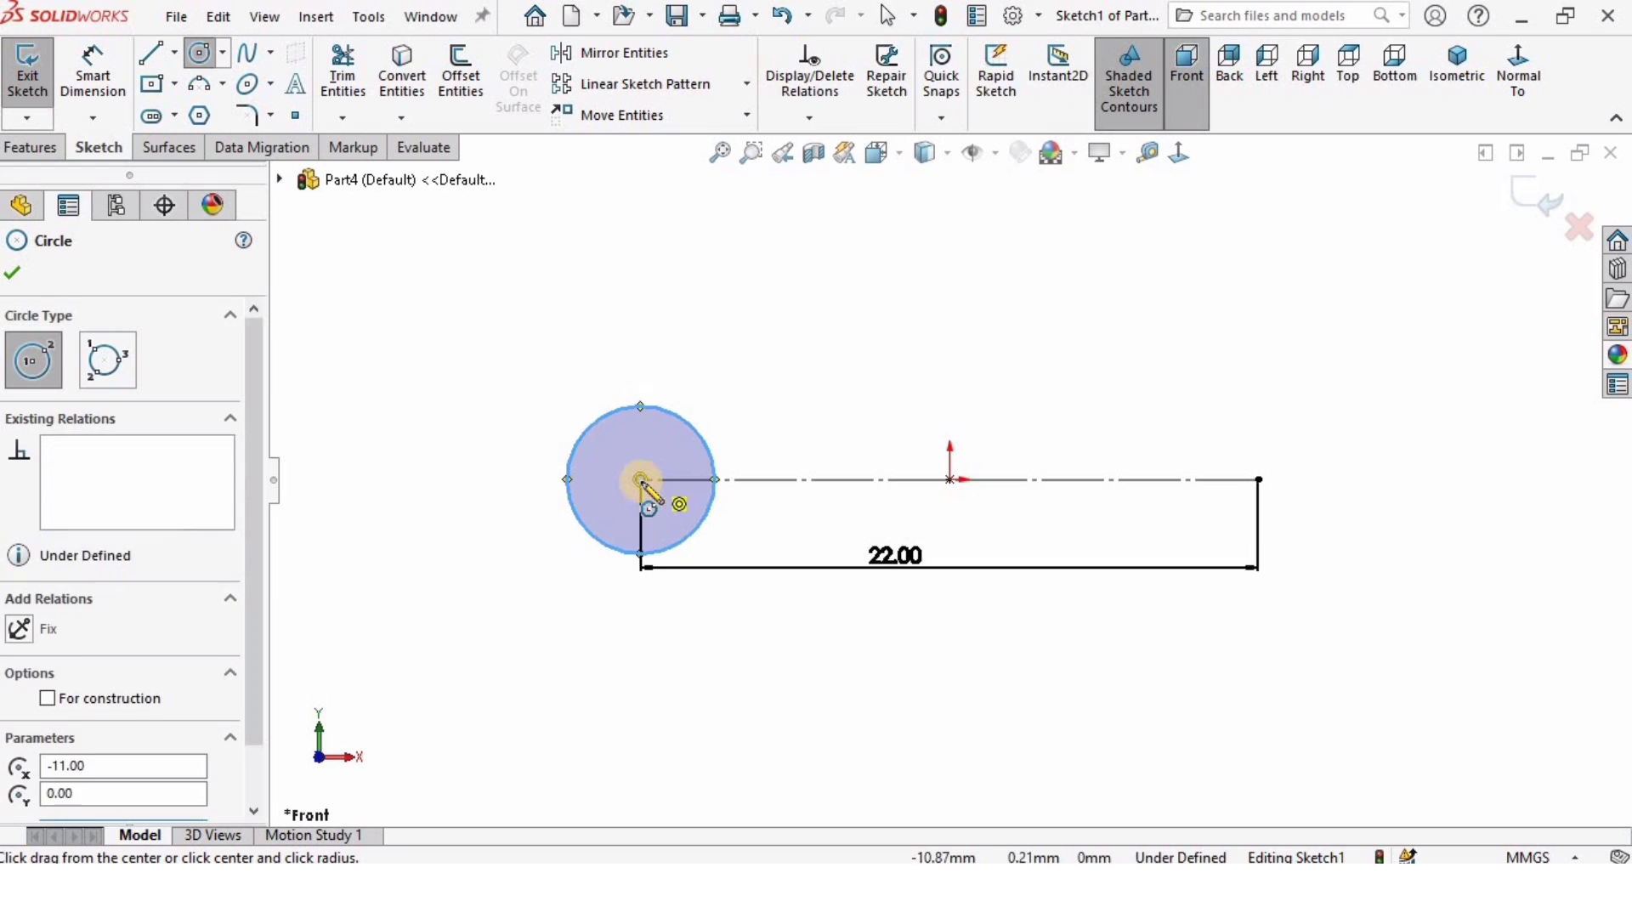
left_click(641, 479)
left_click(564, 347)
key("Escape")
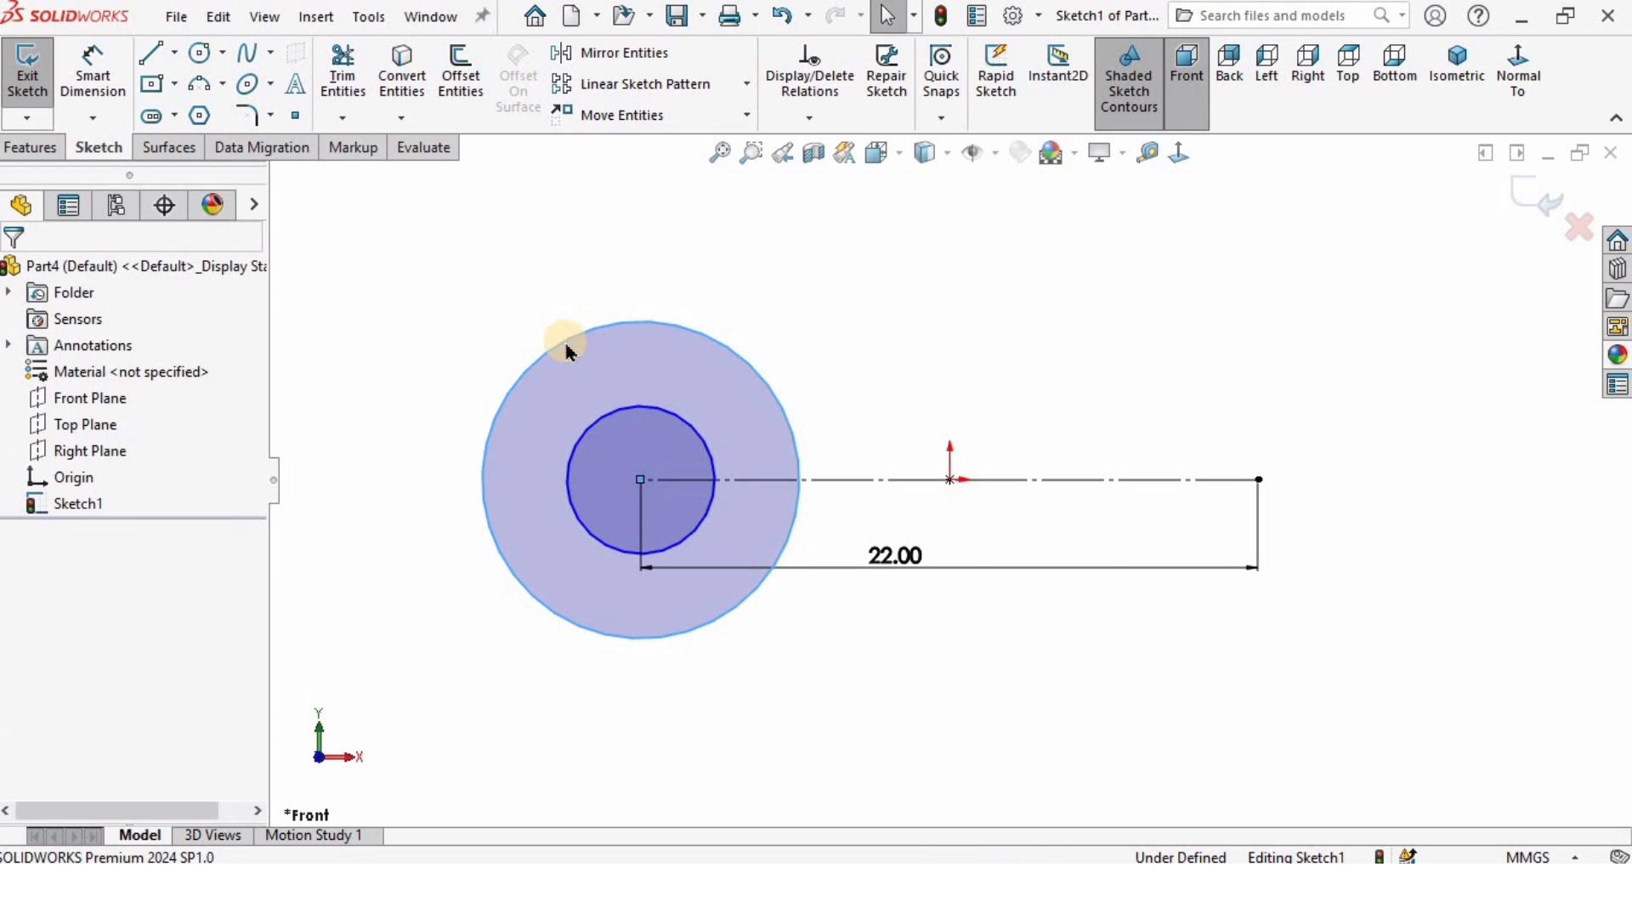
Dimension the inner circle's diameter as 3.5 mm
left_click(77, 65)
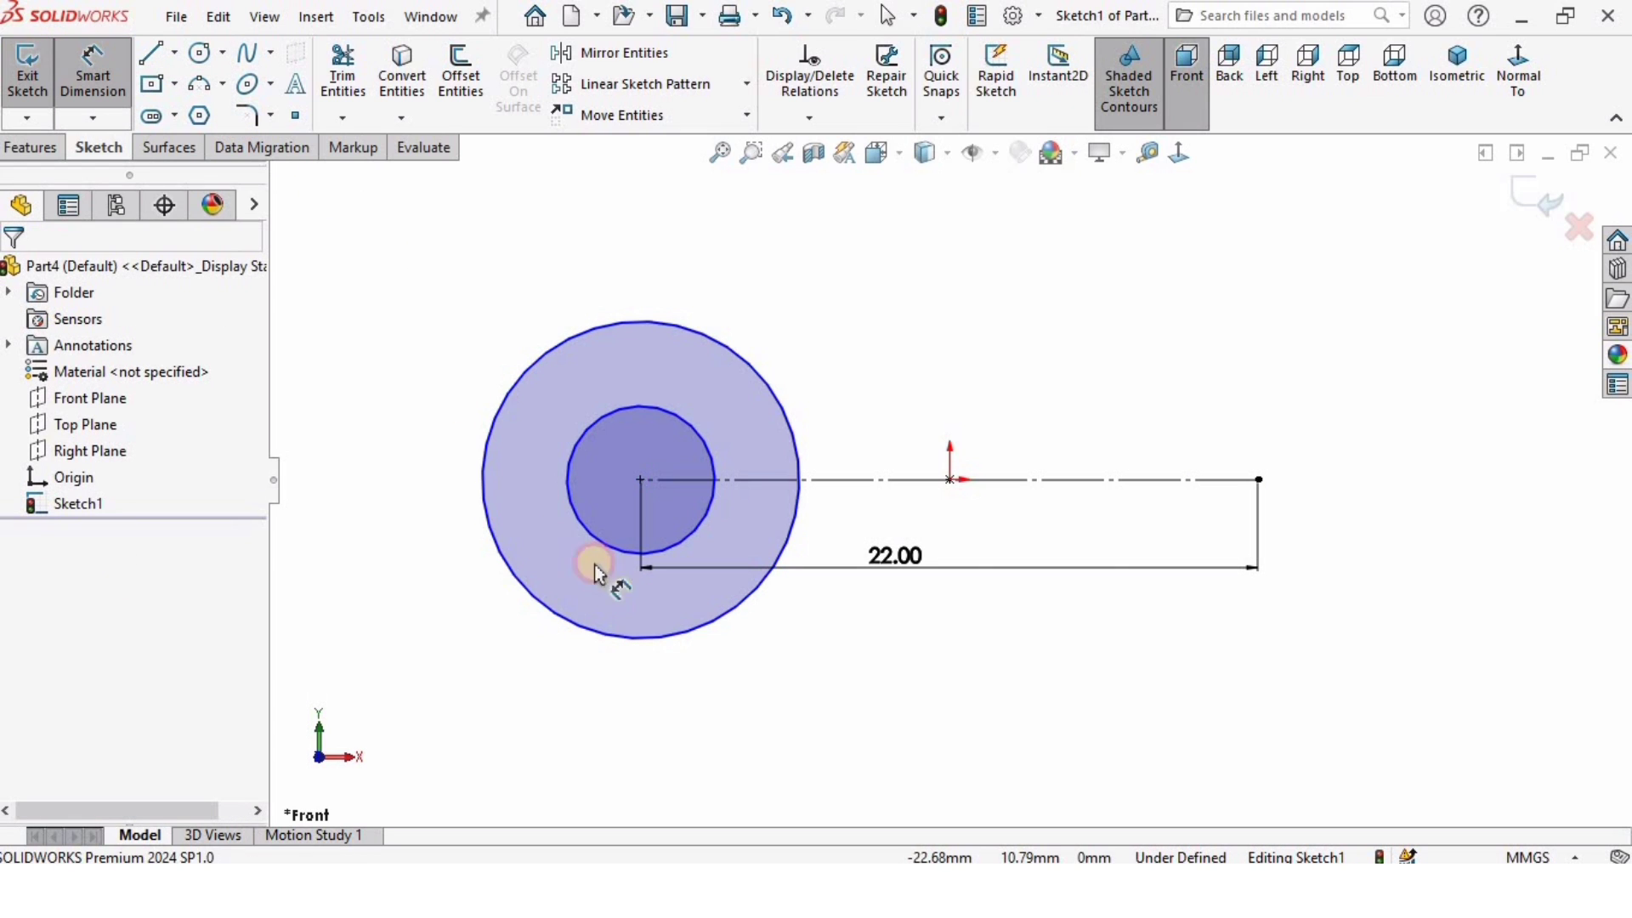
left_click(655, 422)
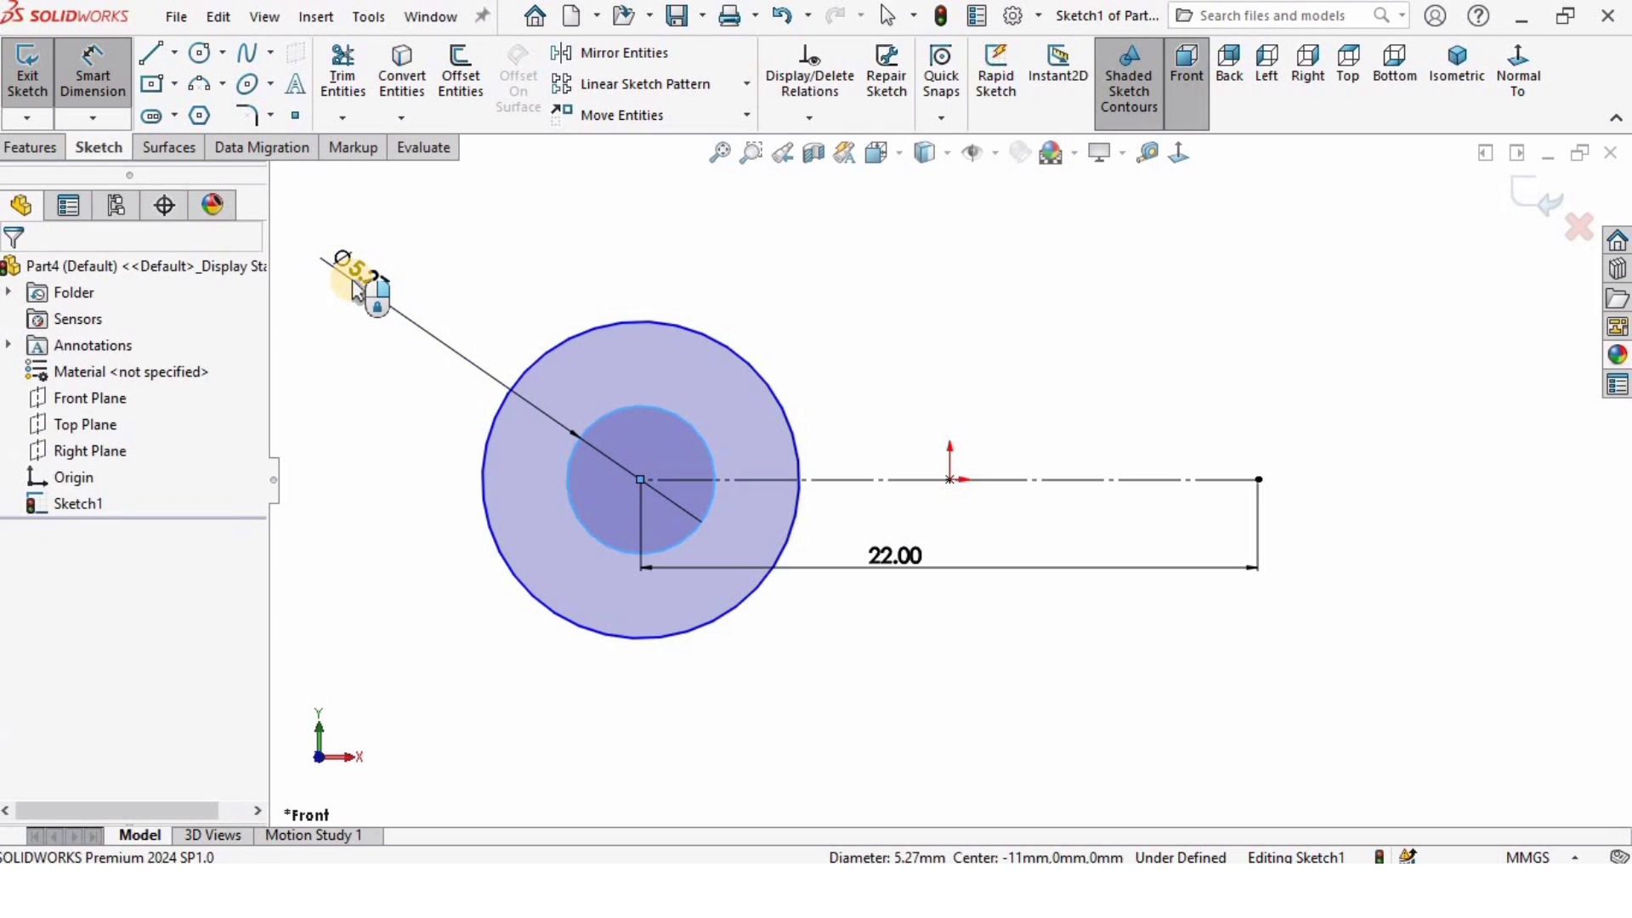
left_click(356, 286)
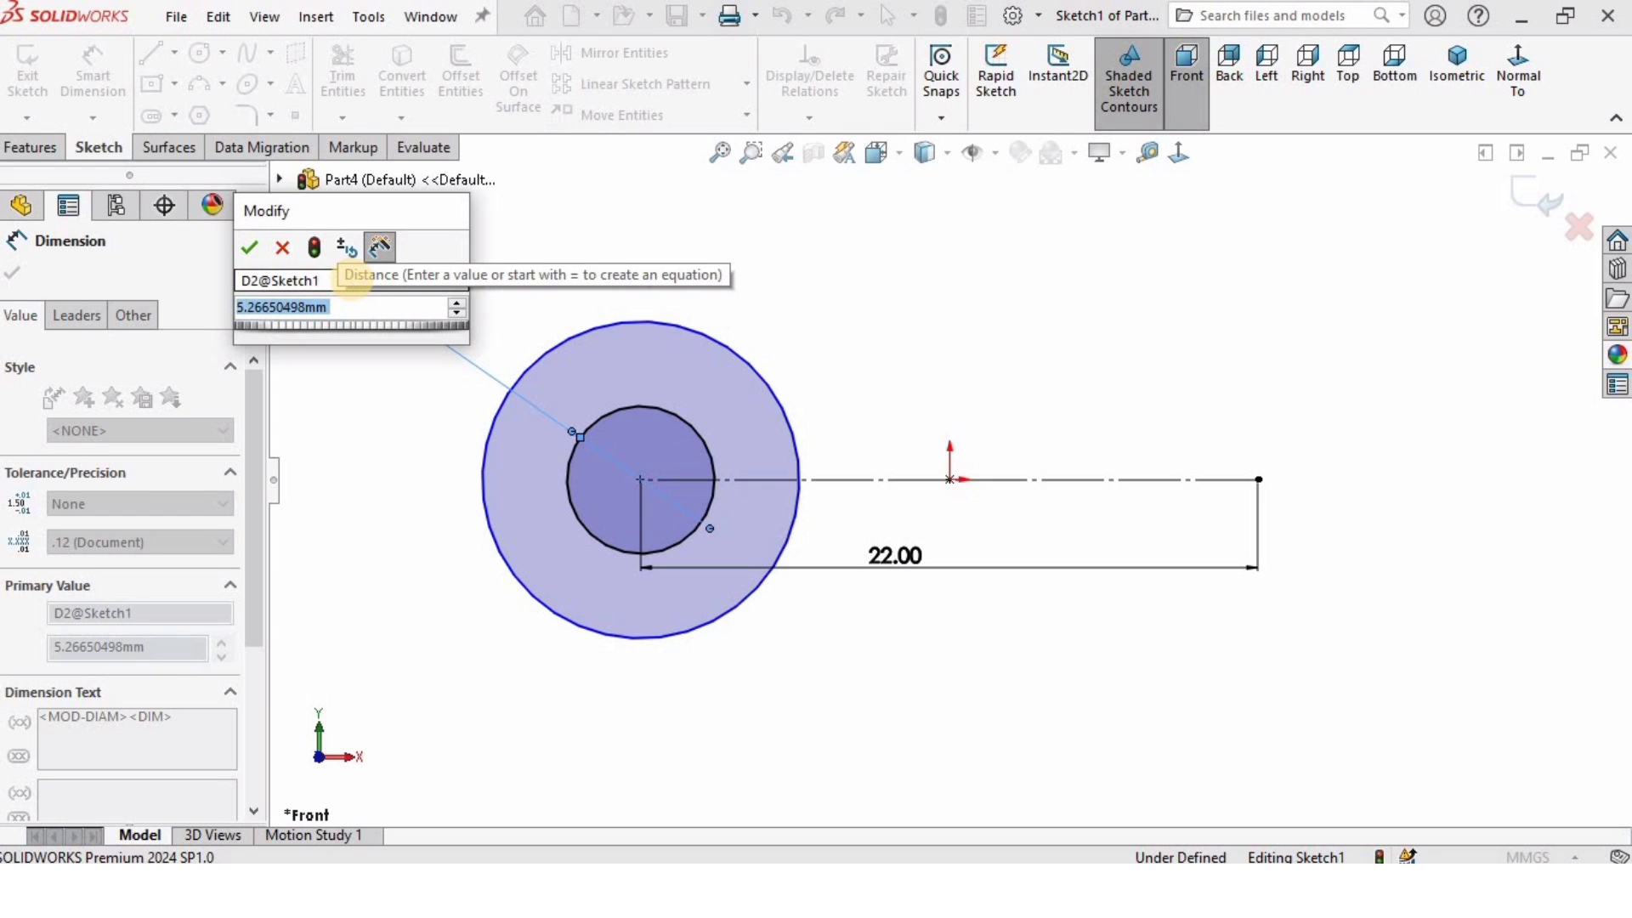
type("3.5")
key("Return")
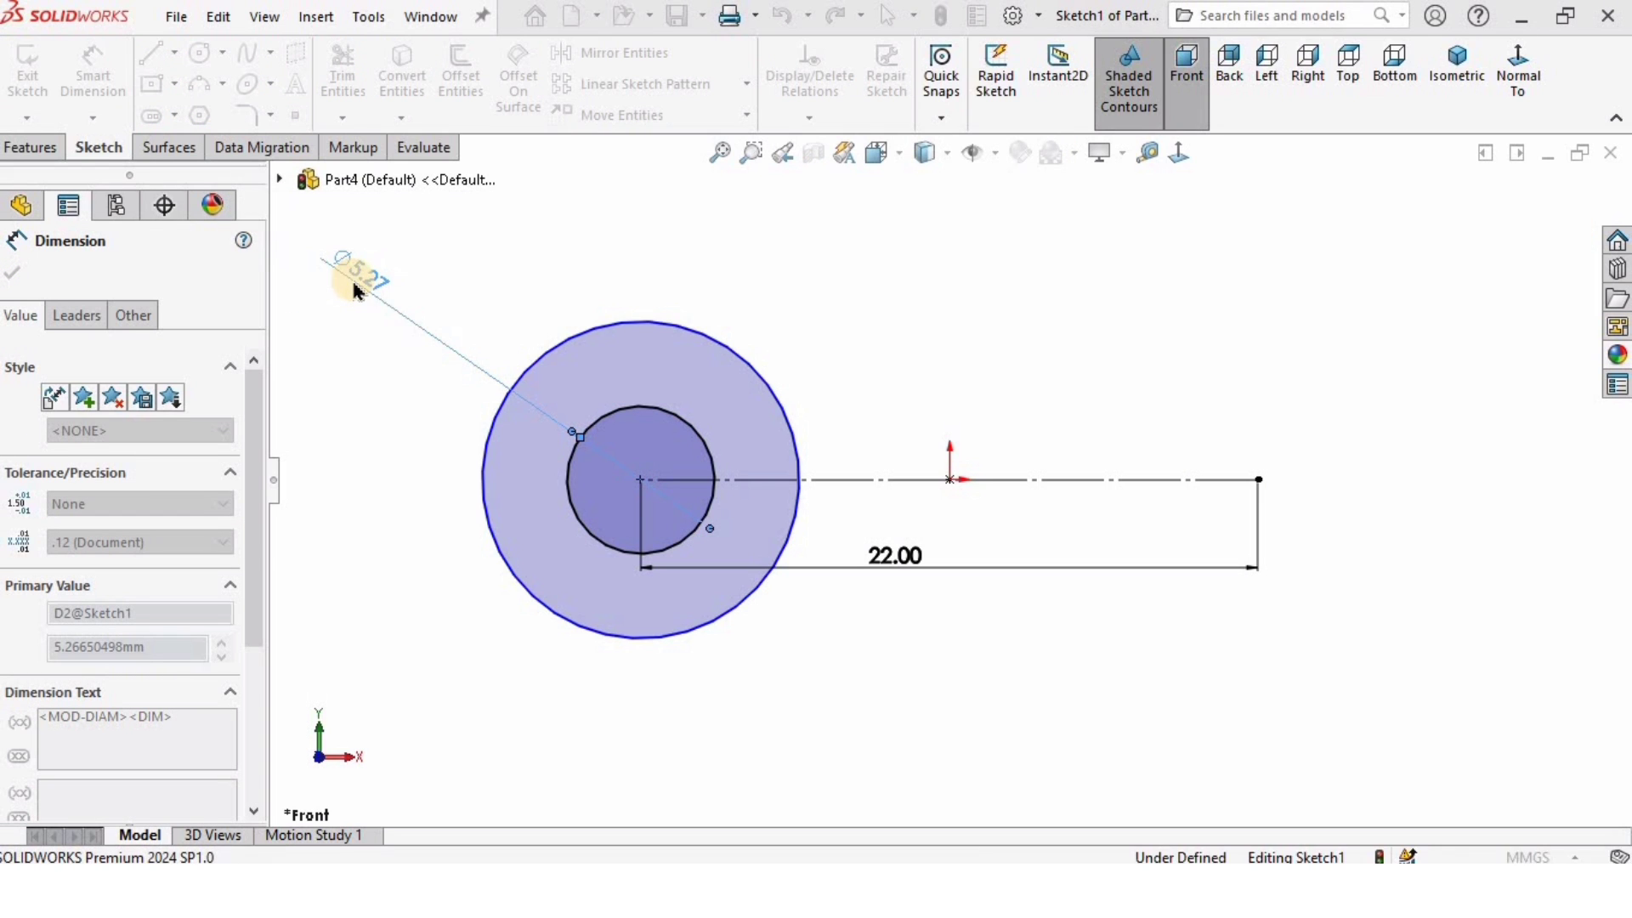
Dimension the outer circle's diameter as 10 mm
left_click(644, 323)
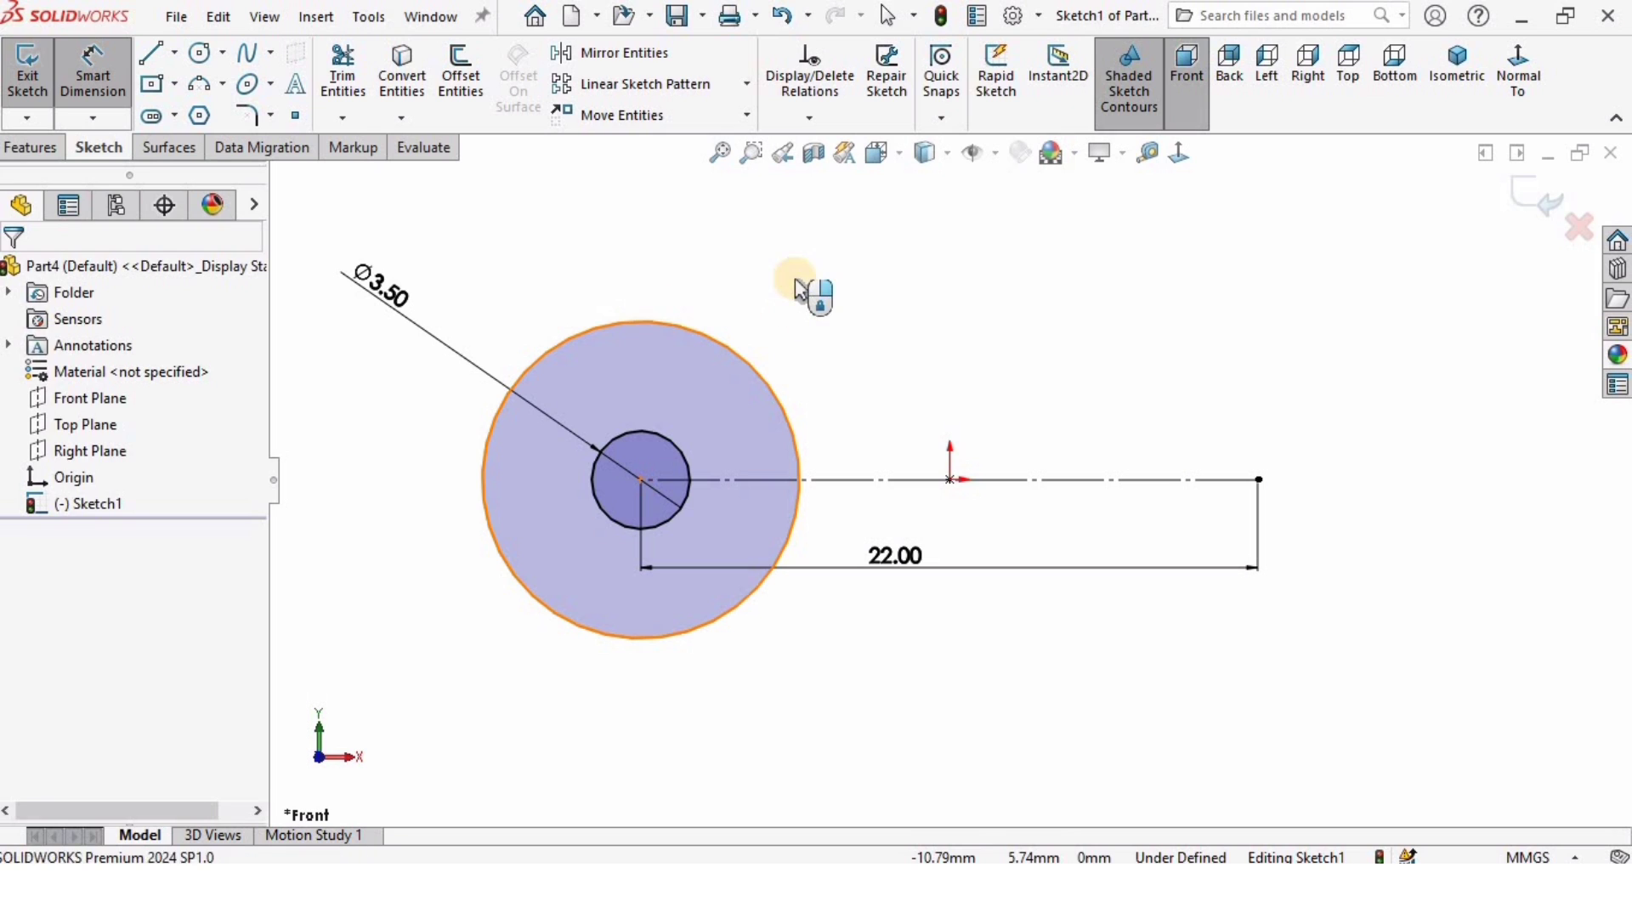
left_click(848, 278)
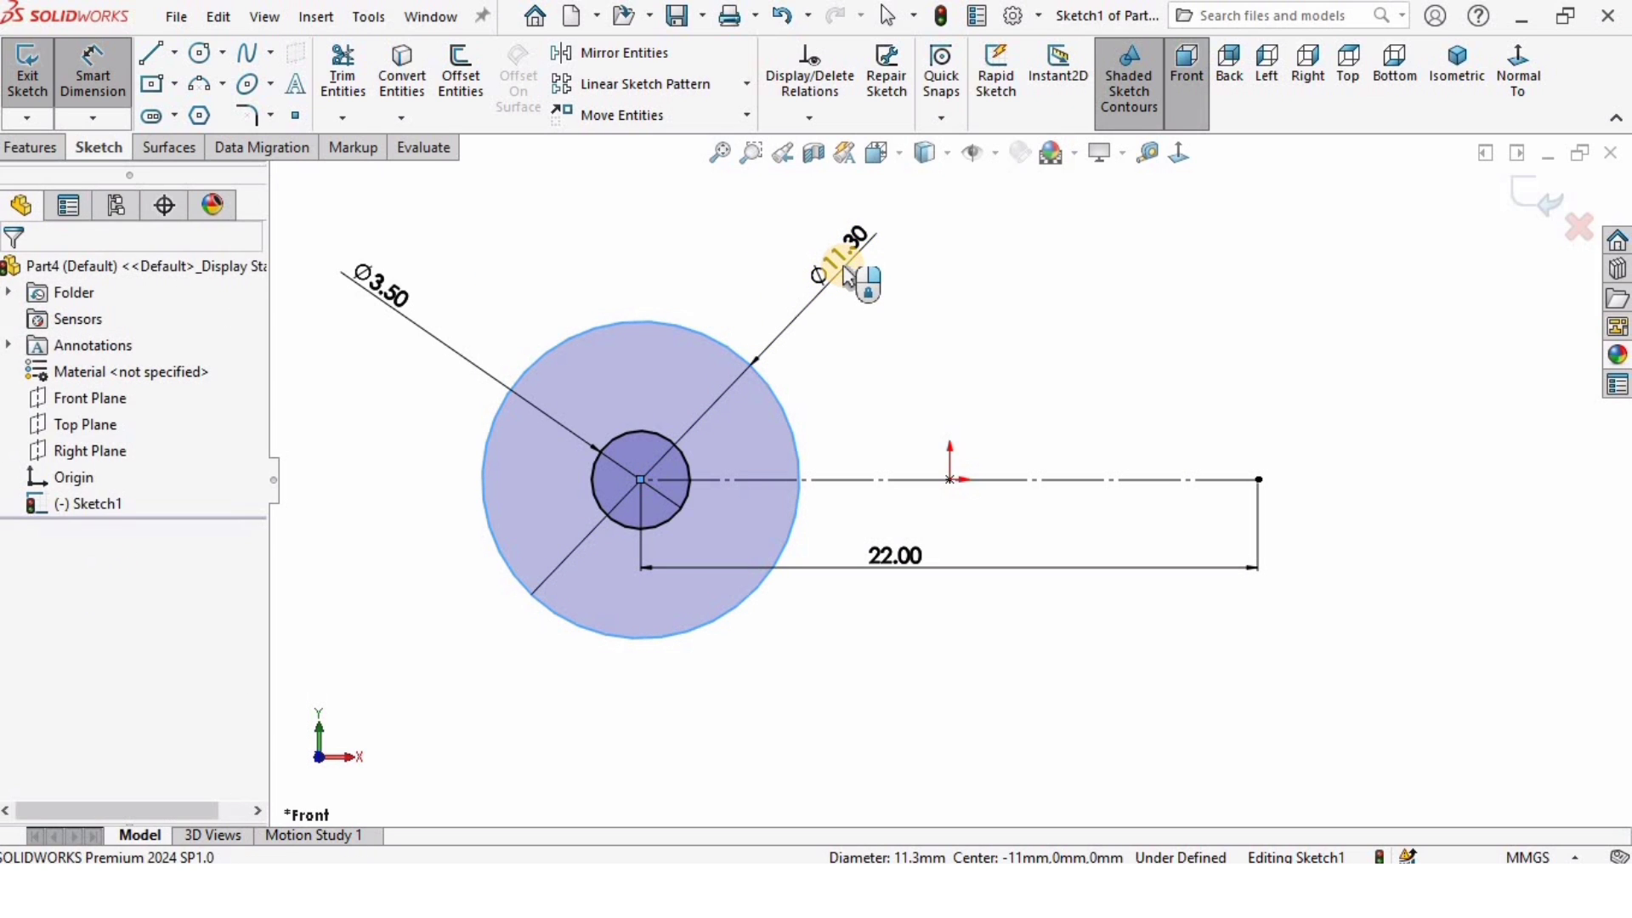
type("10")
key("Return")
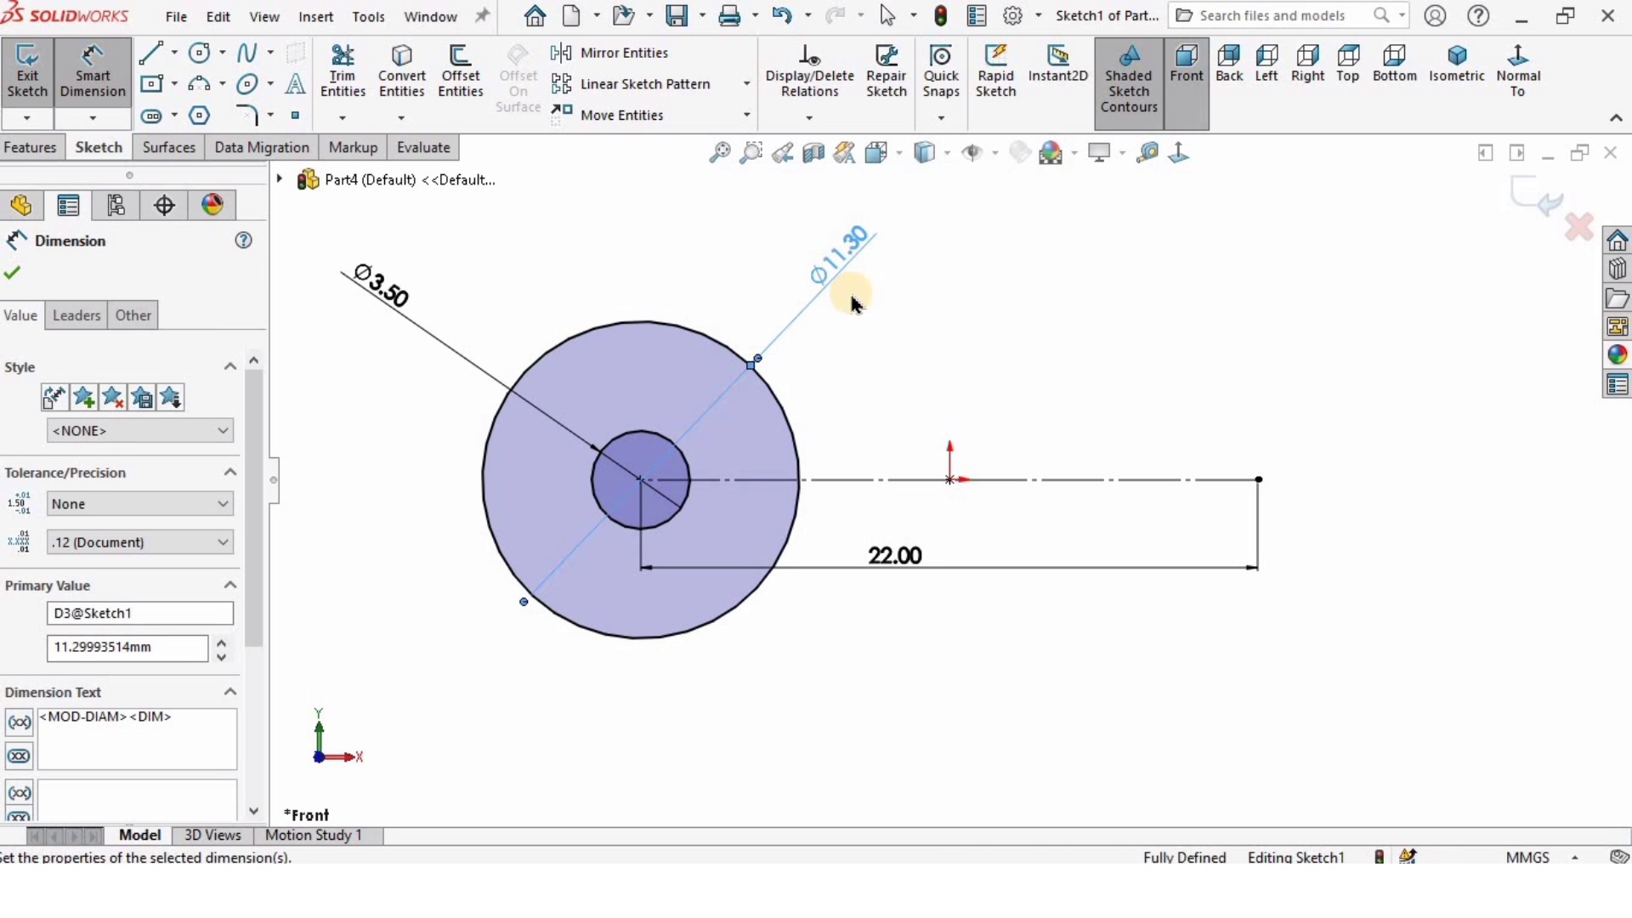
left_click(958, 349)
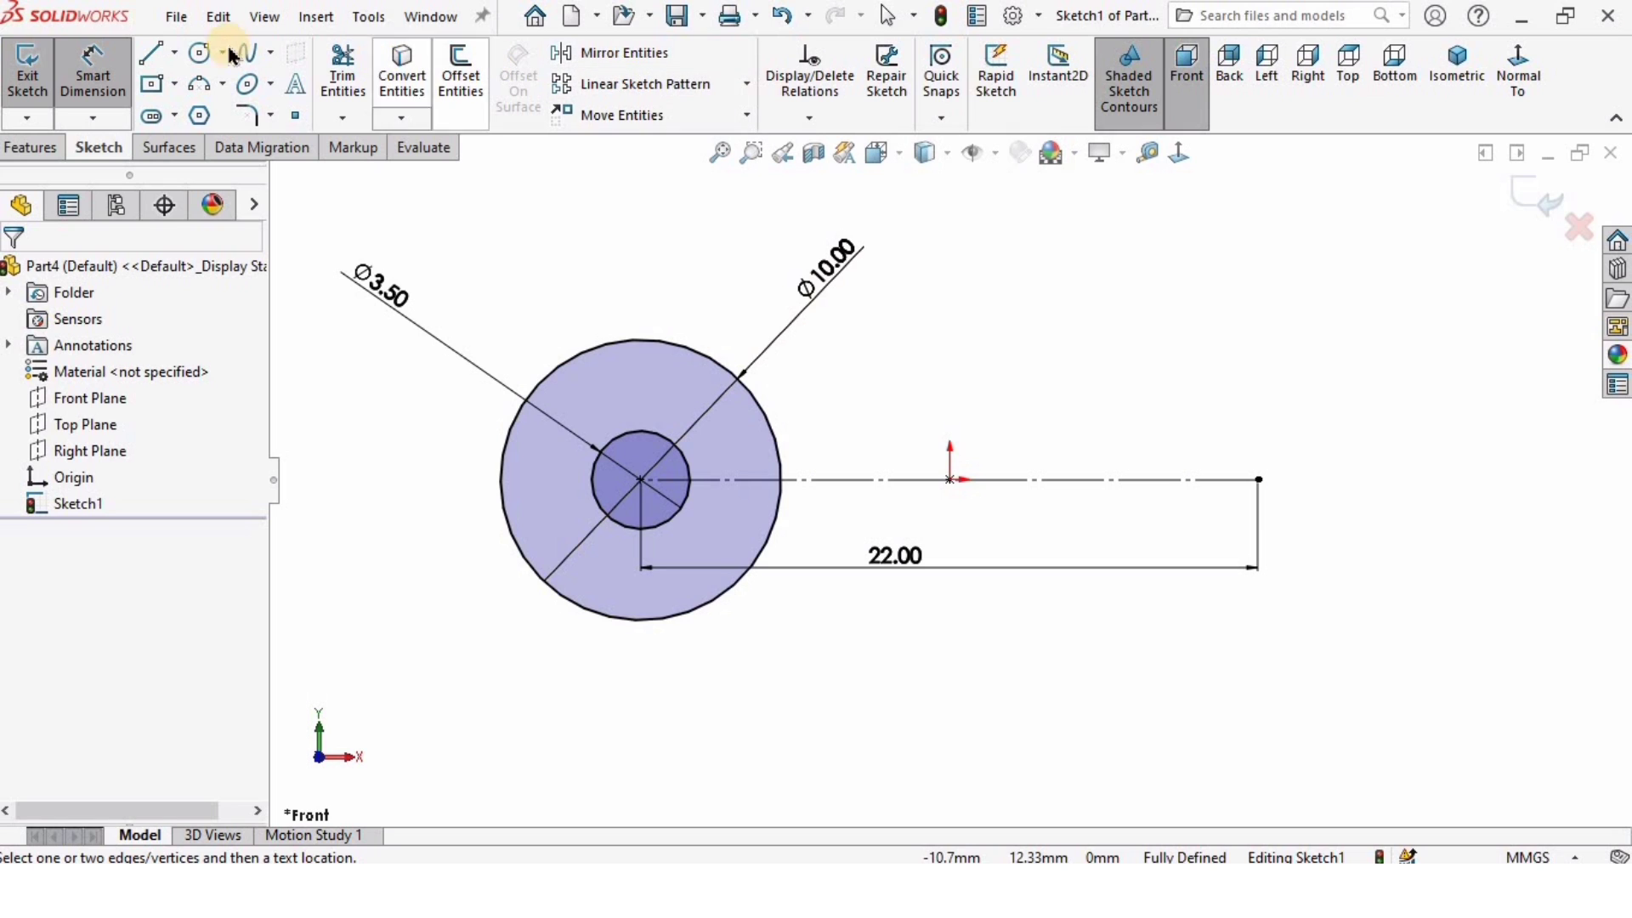
Draw a vertical centerline about 3.1 mm long upward from the origin
left_click(173, 54)
left_click(208, 125)
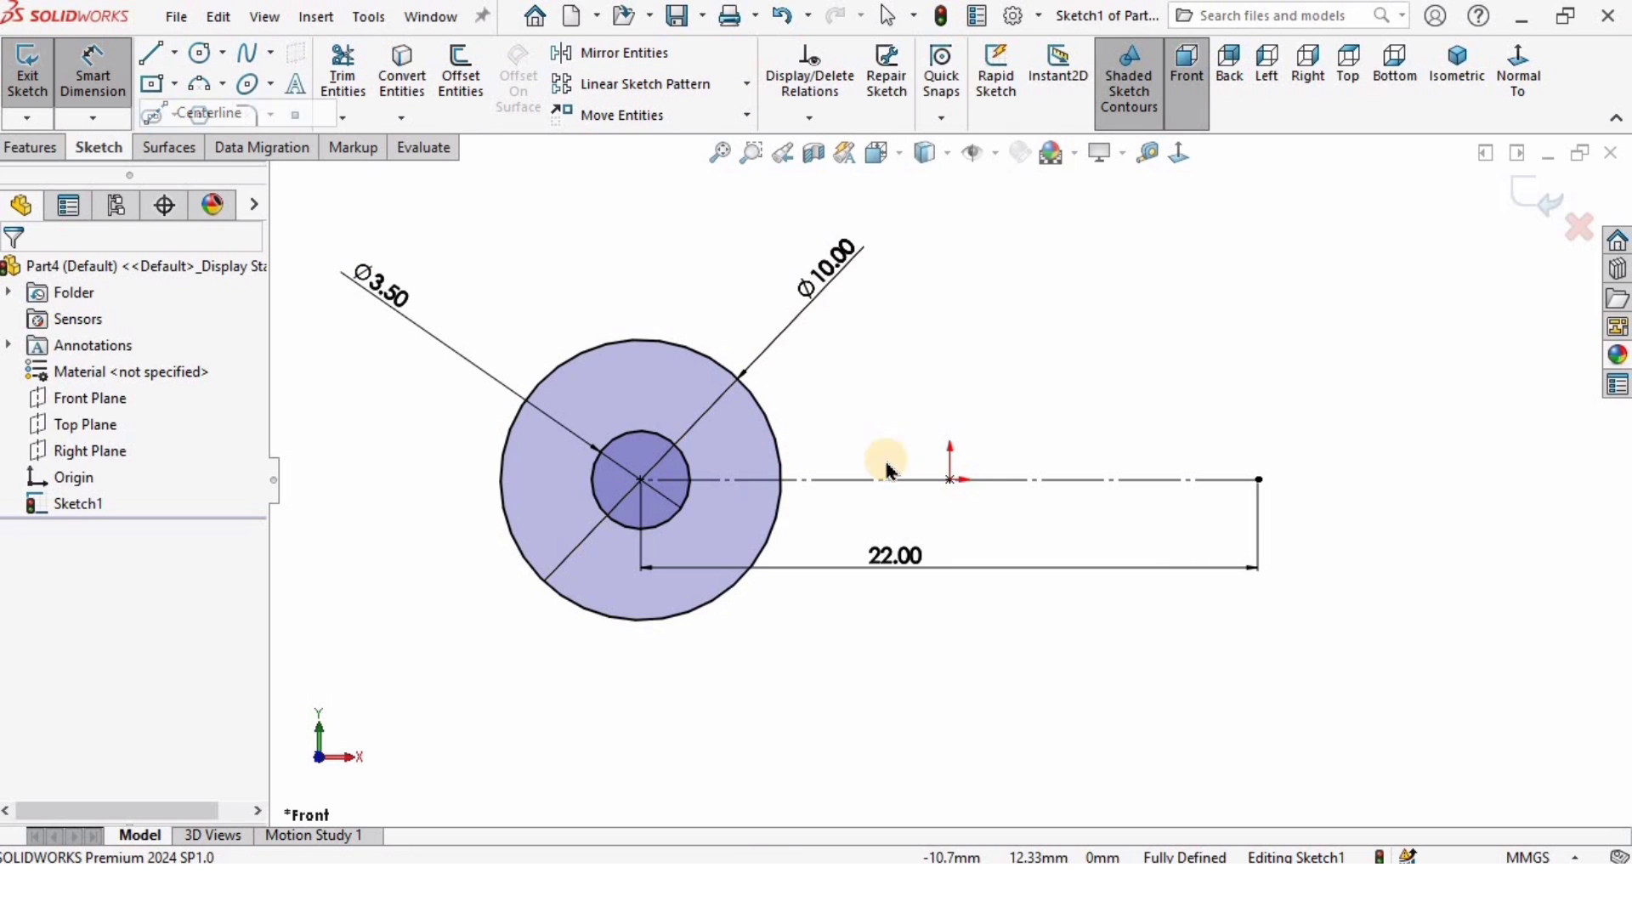
left_click(949, 479)
left_click(950, 392)
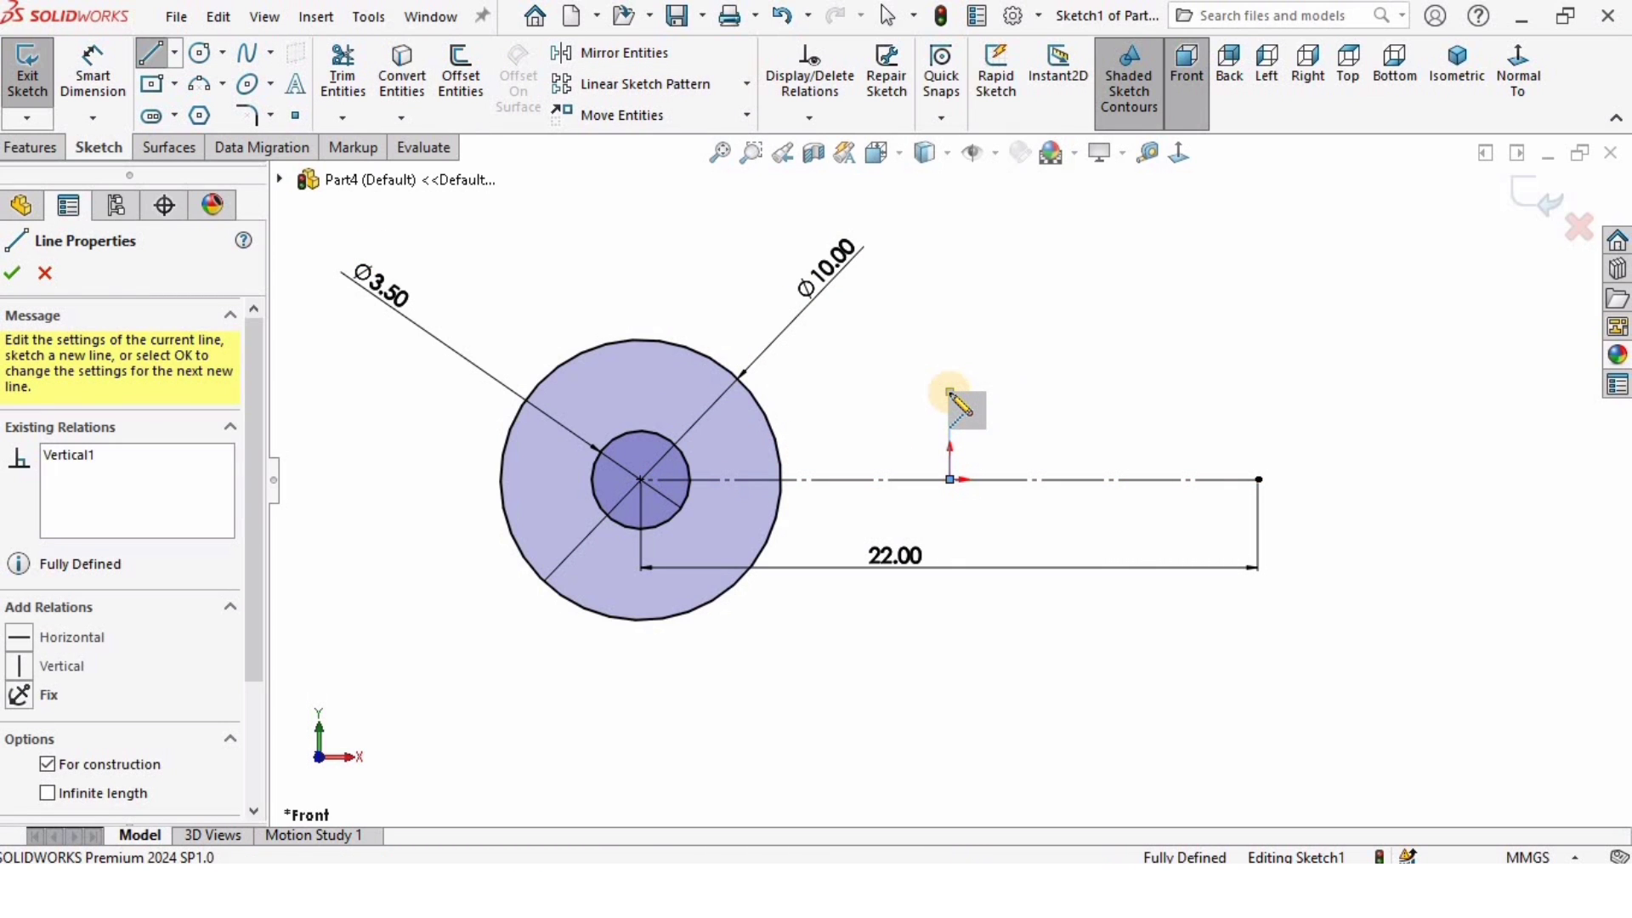
key("Escape")
left_click(995, 399)
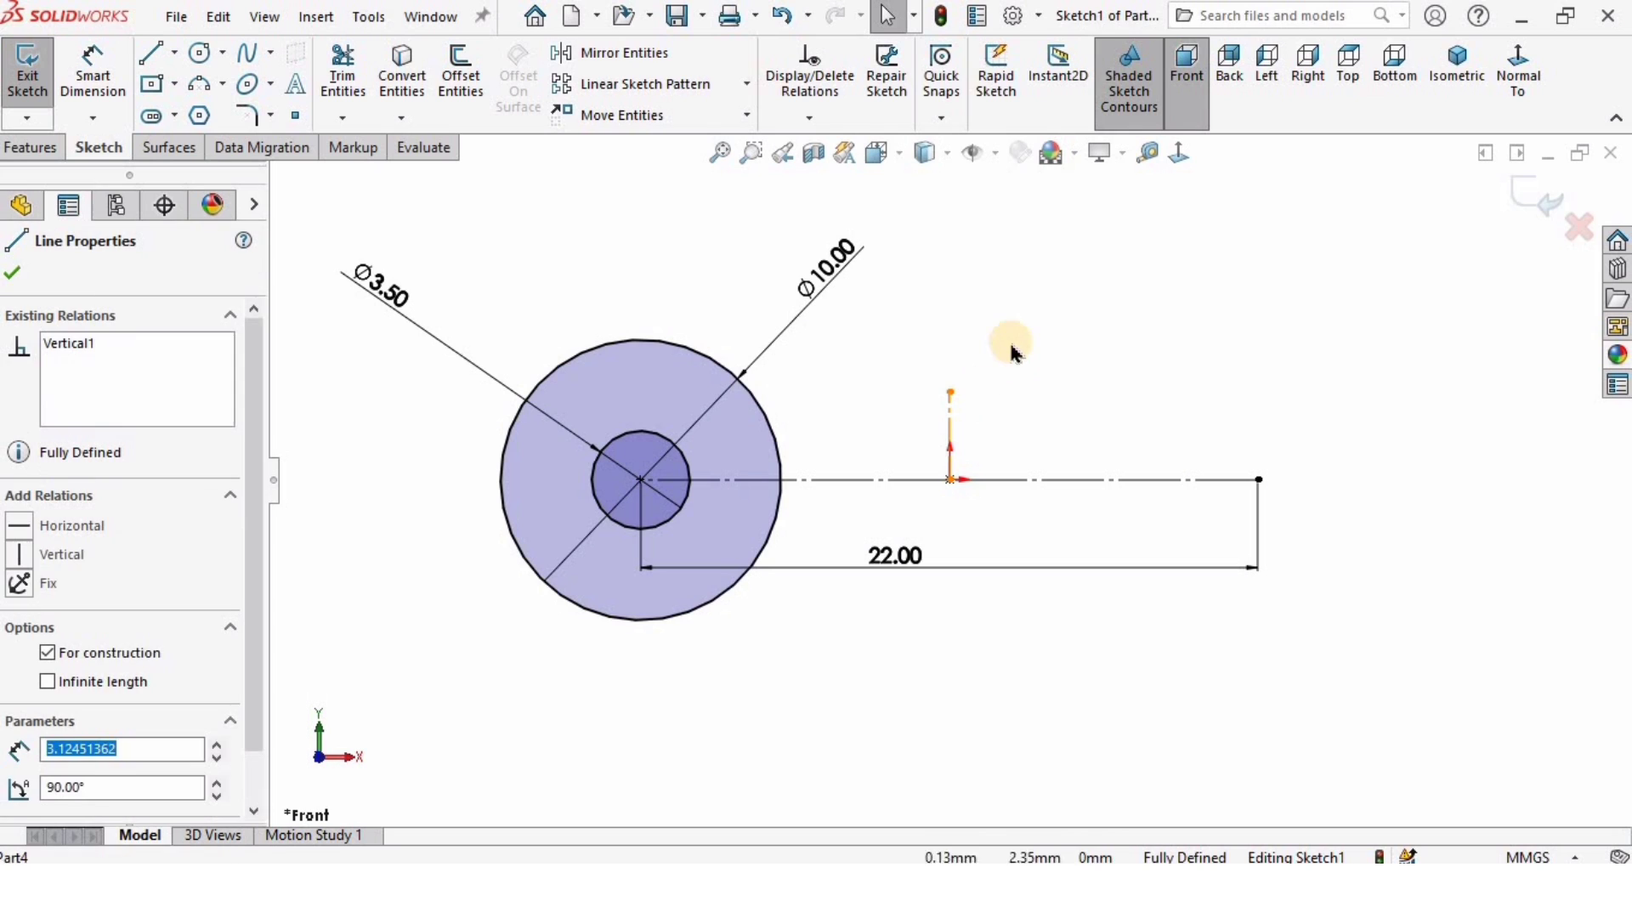
left_click(965, 259)
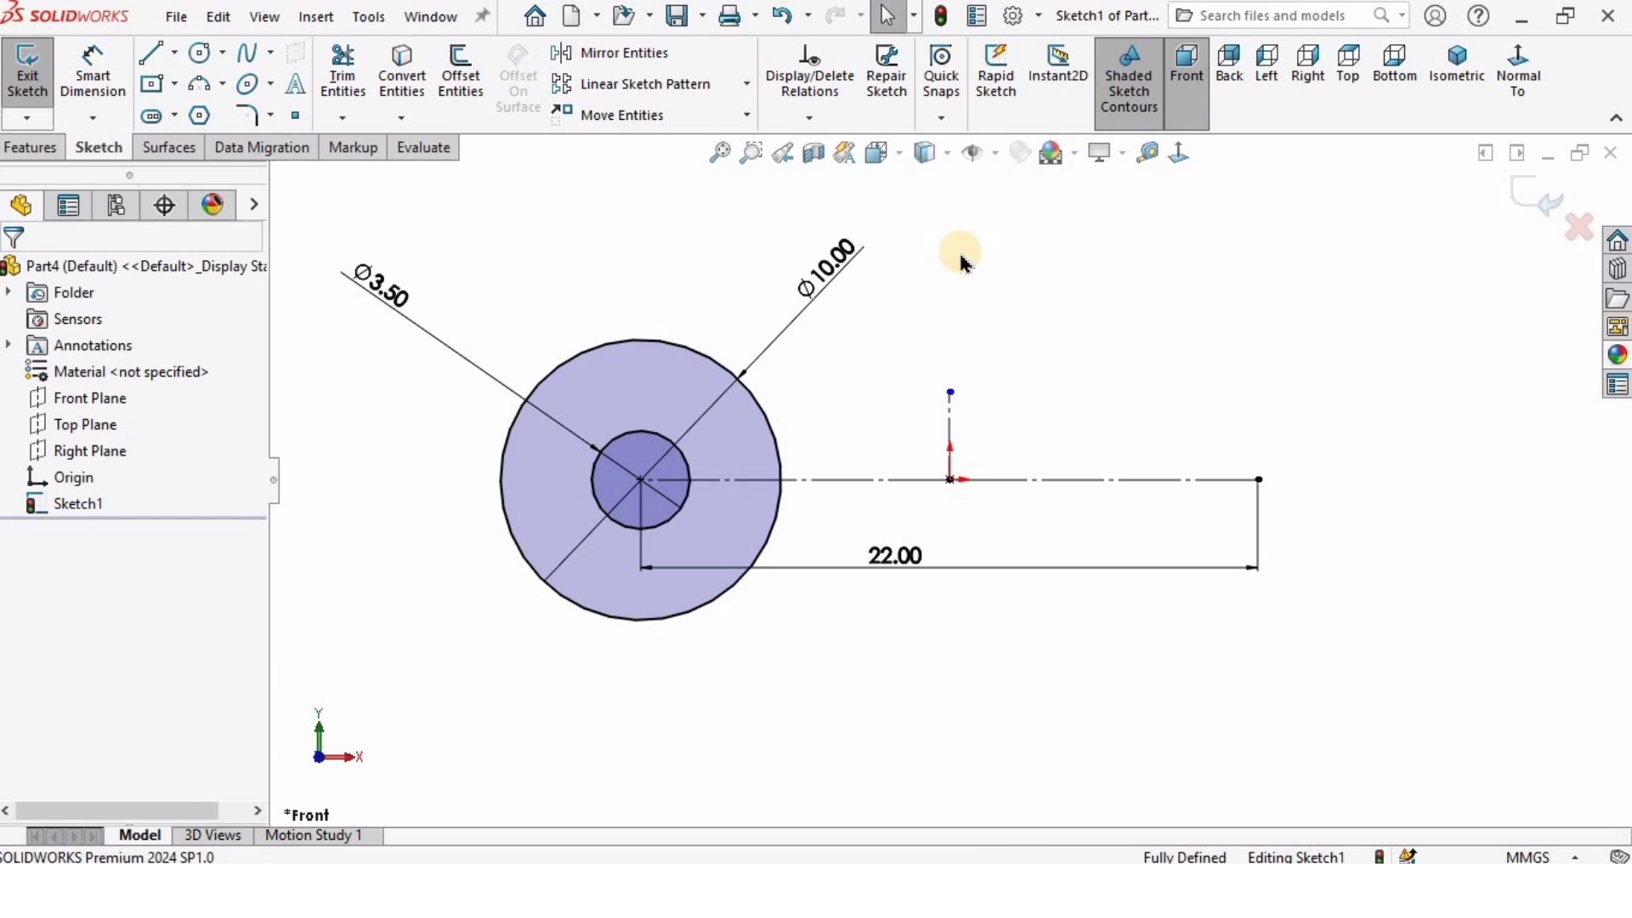
Mirror both concentric circles about the vertical centerline, keeping the originals with the Copy option
left_click(640, 54)
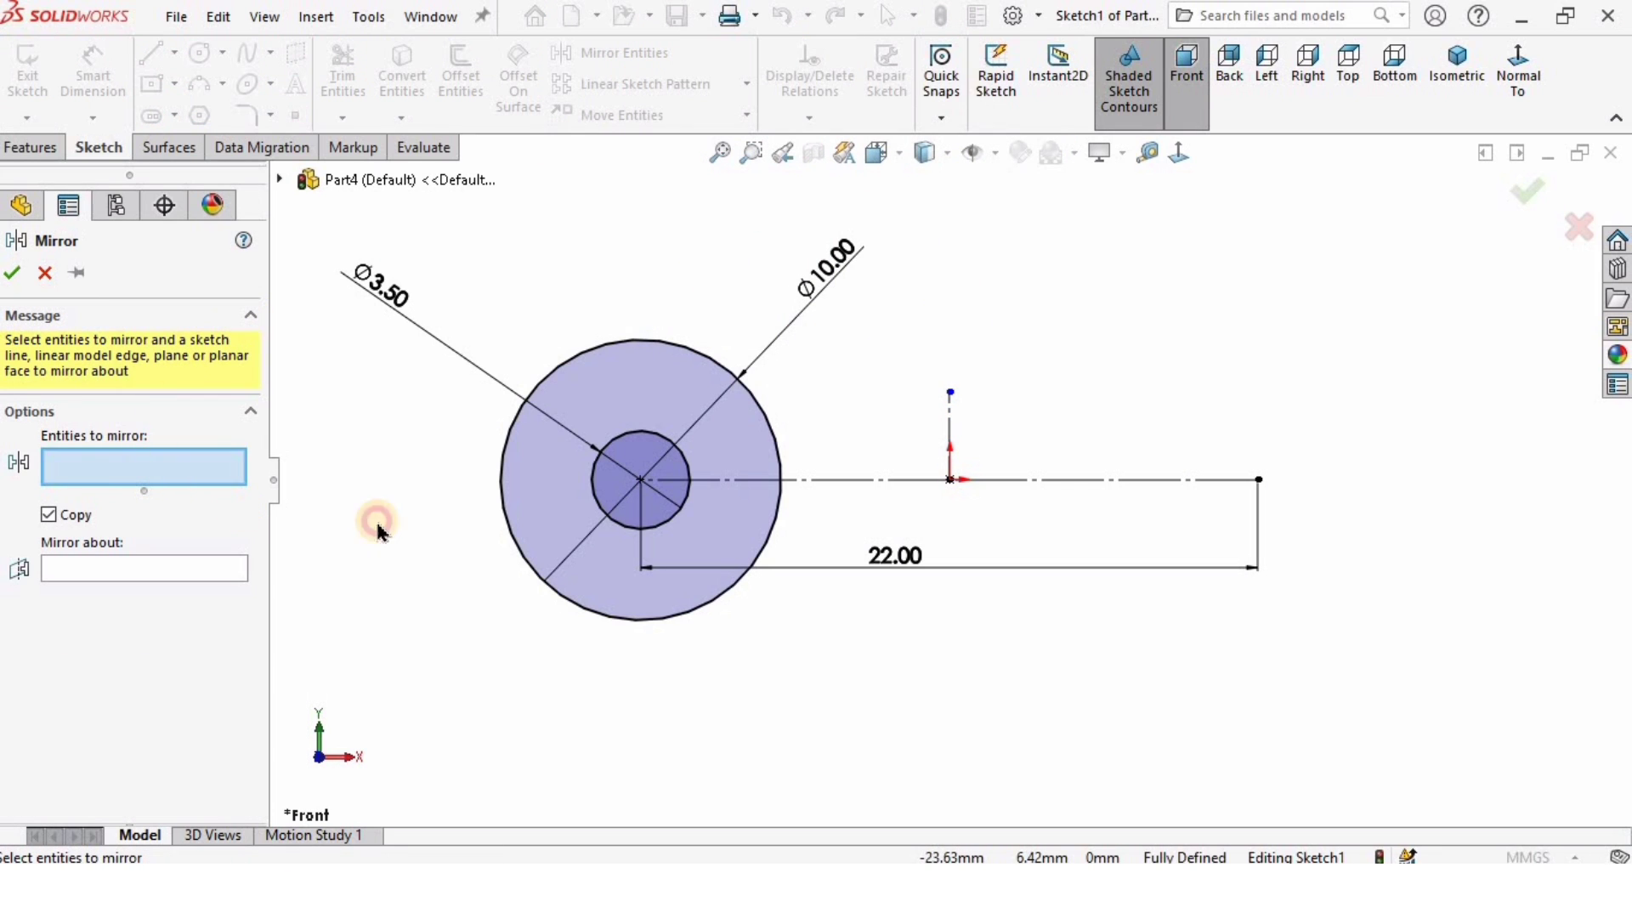
left_click(595, 489)
left_click(596, 491)
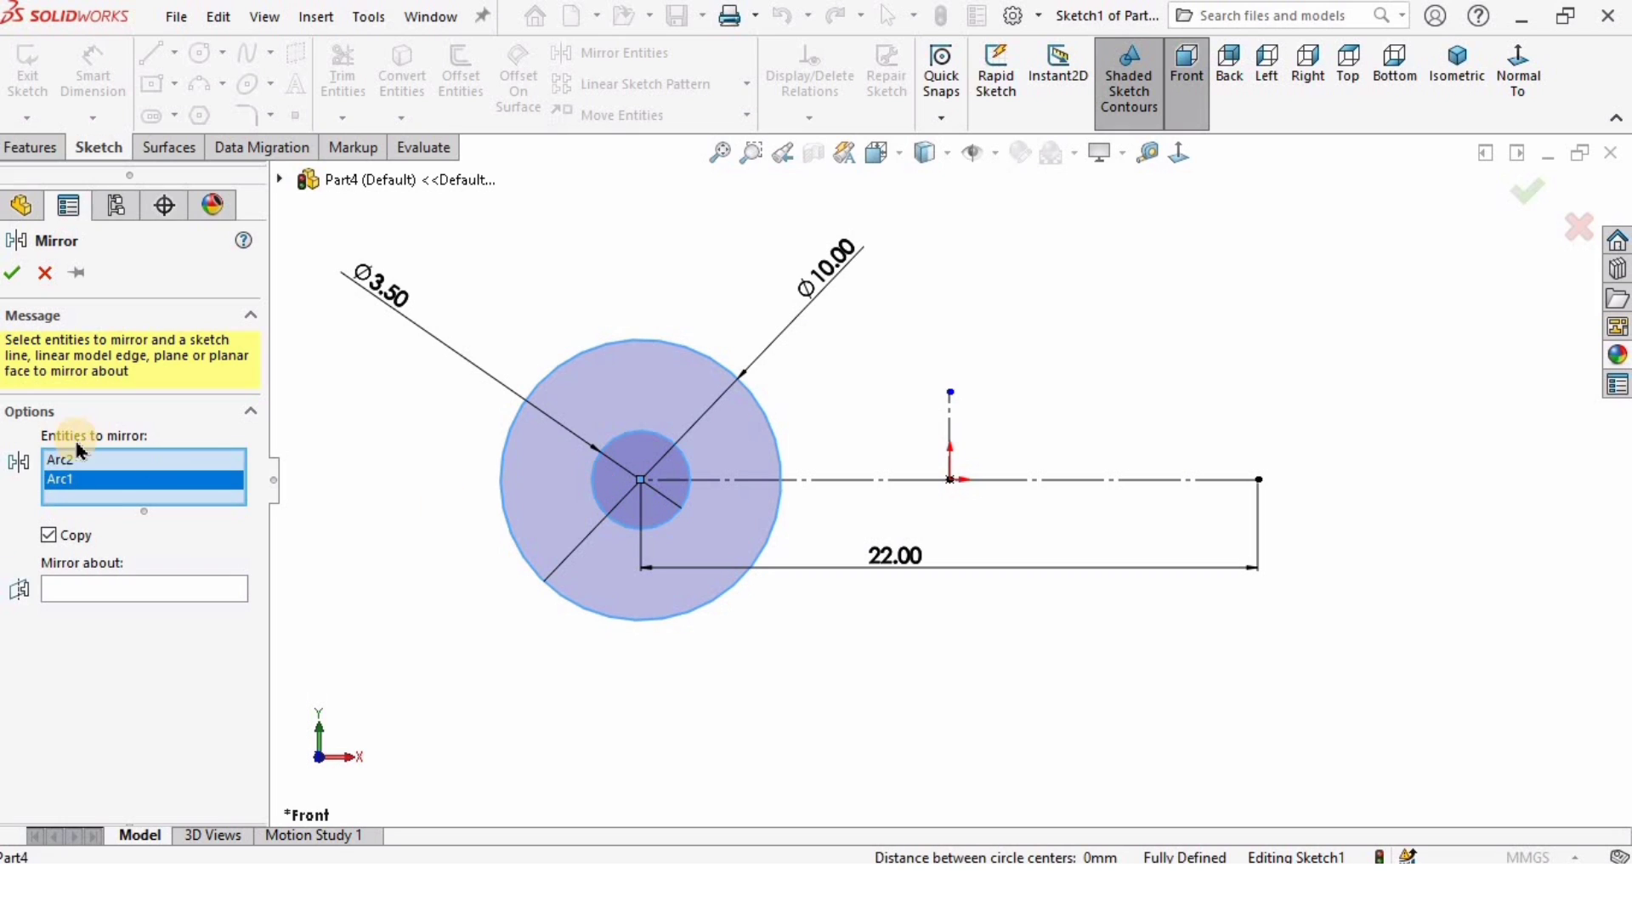
left_click(73, 456)
left_click(61, 480)
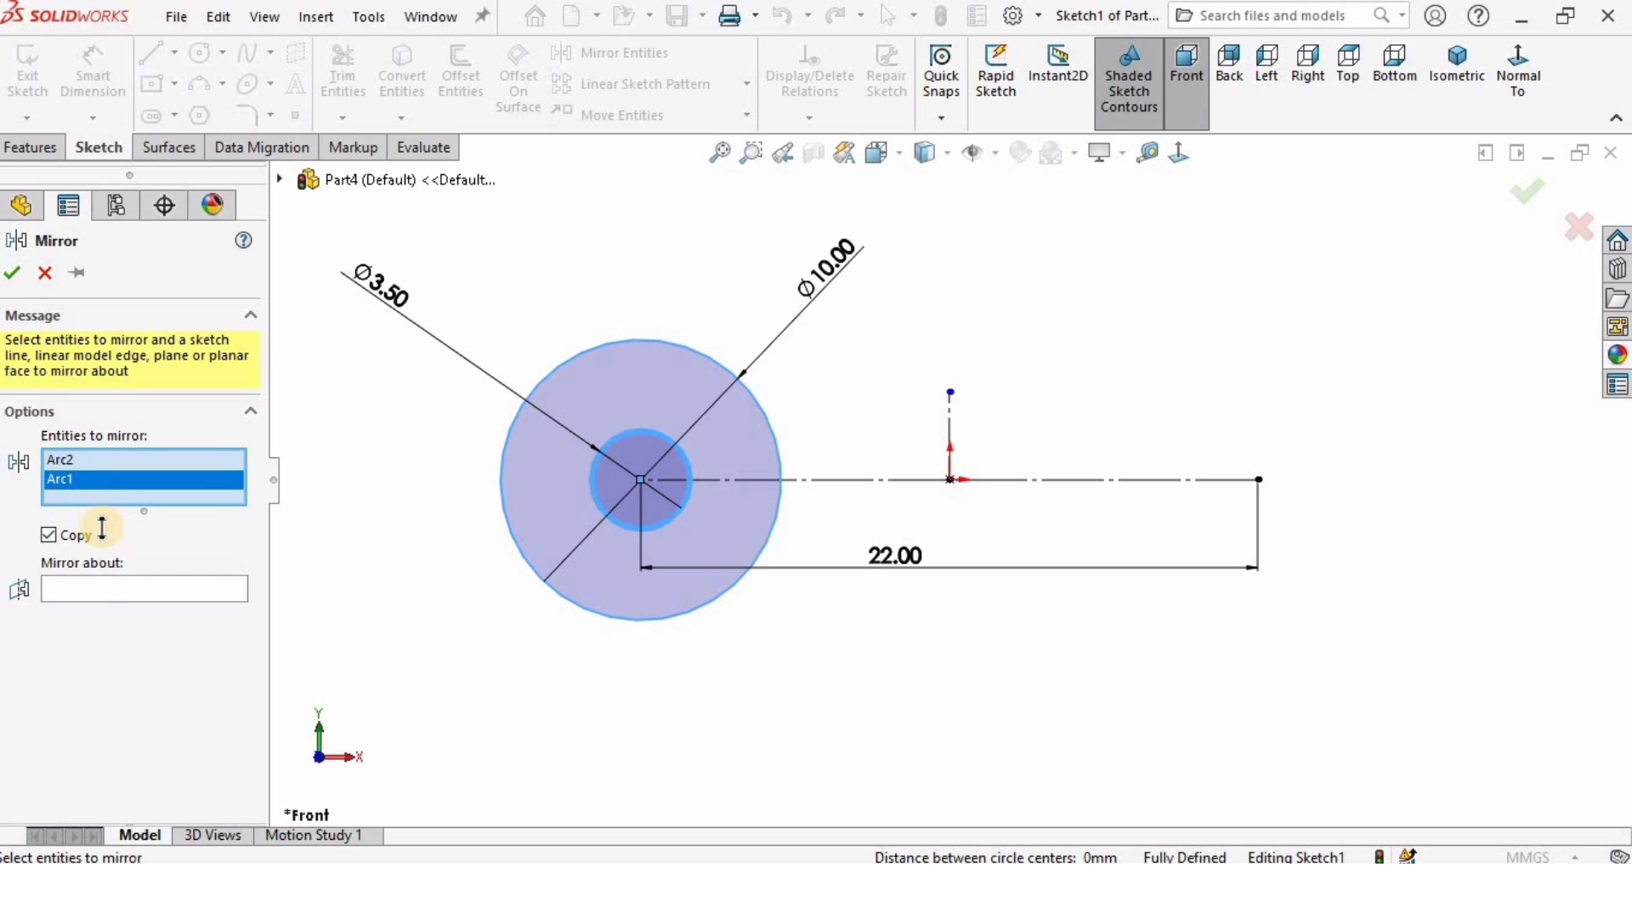
left_click(74, 593)
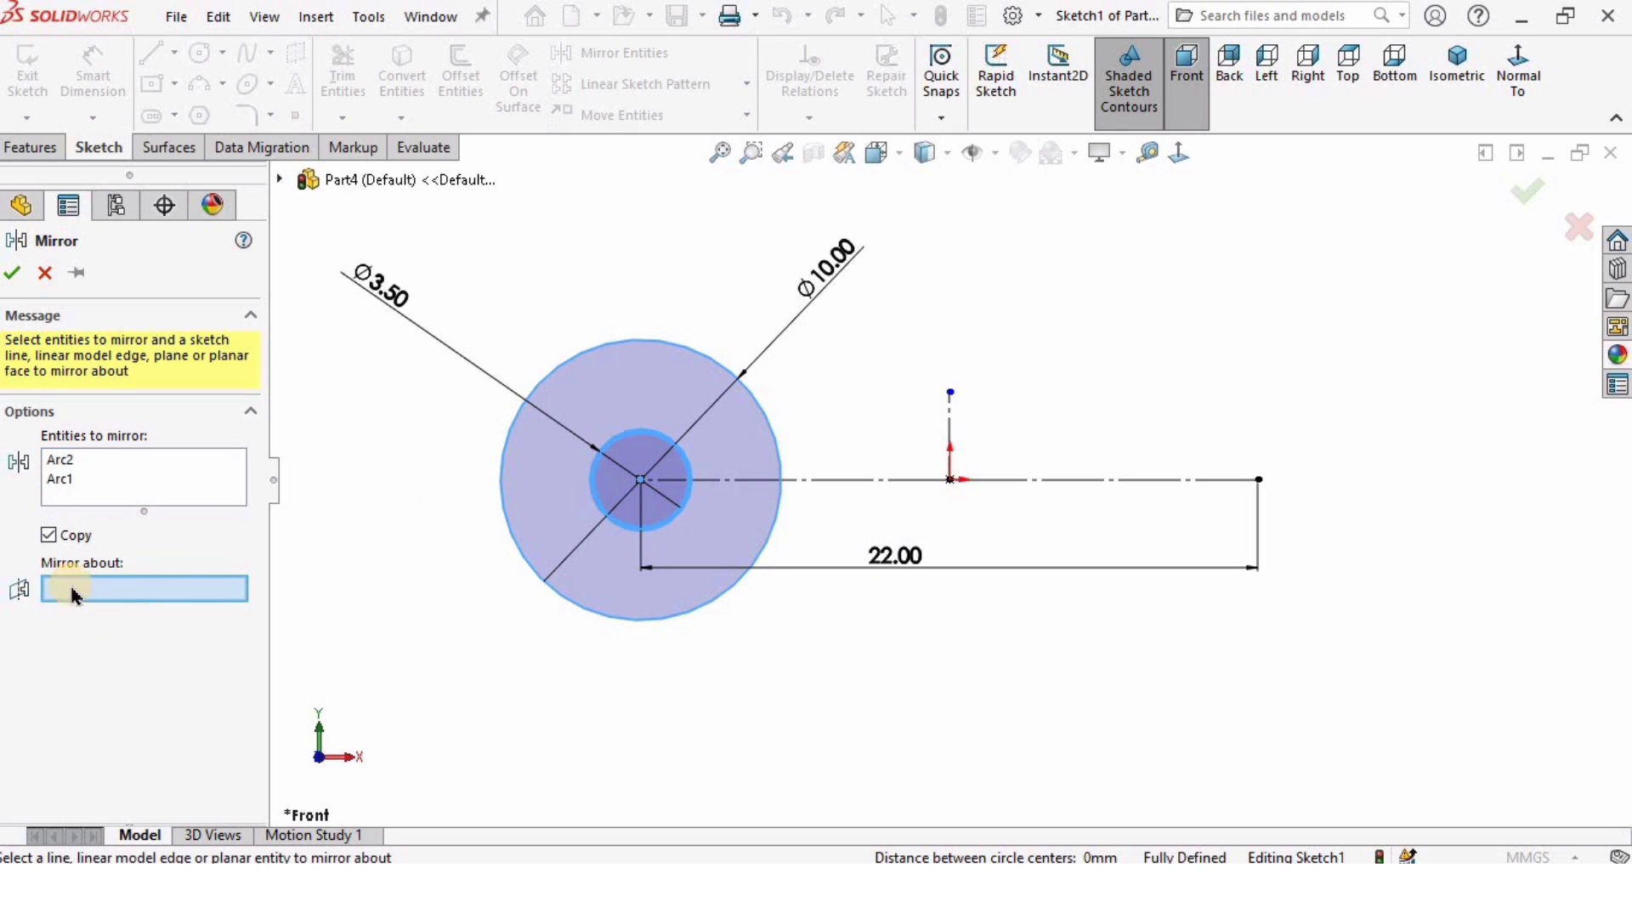
left_click(952, 424)
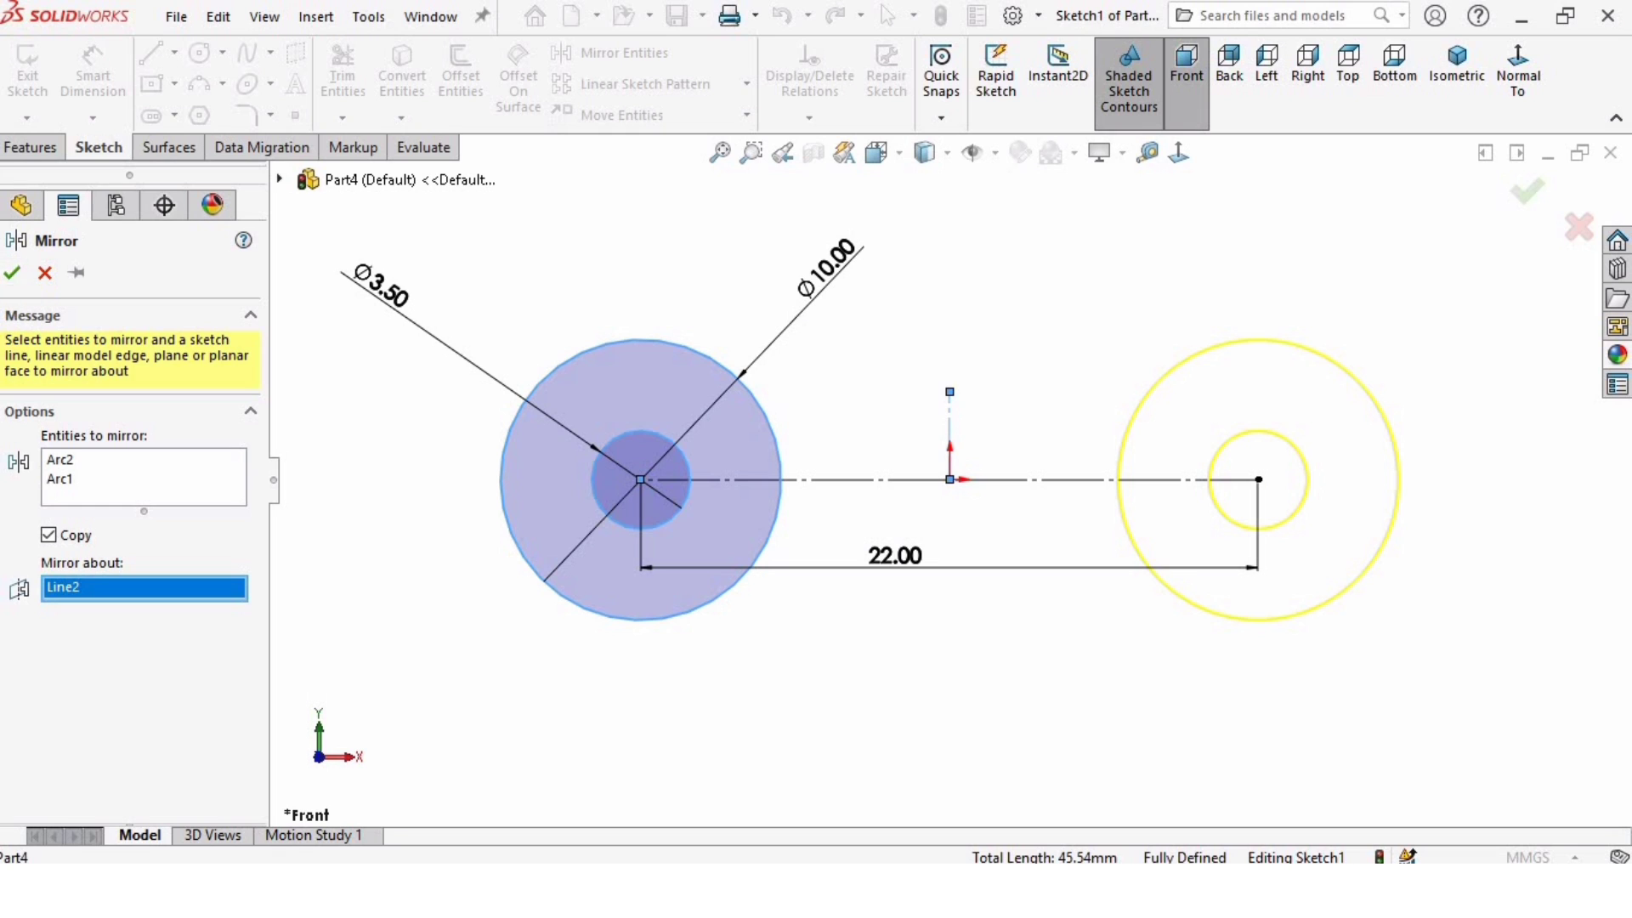
left_click(13, 276)
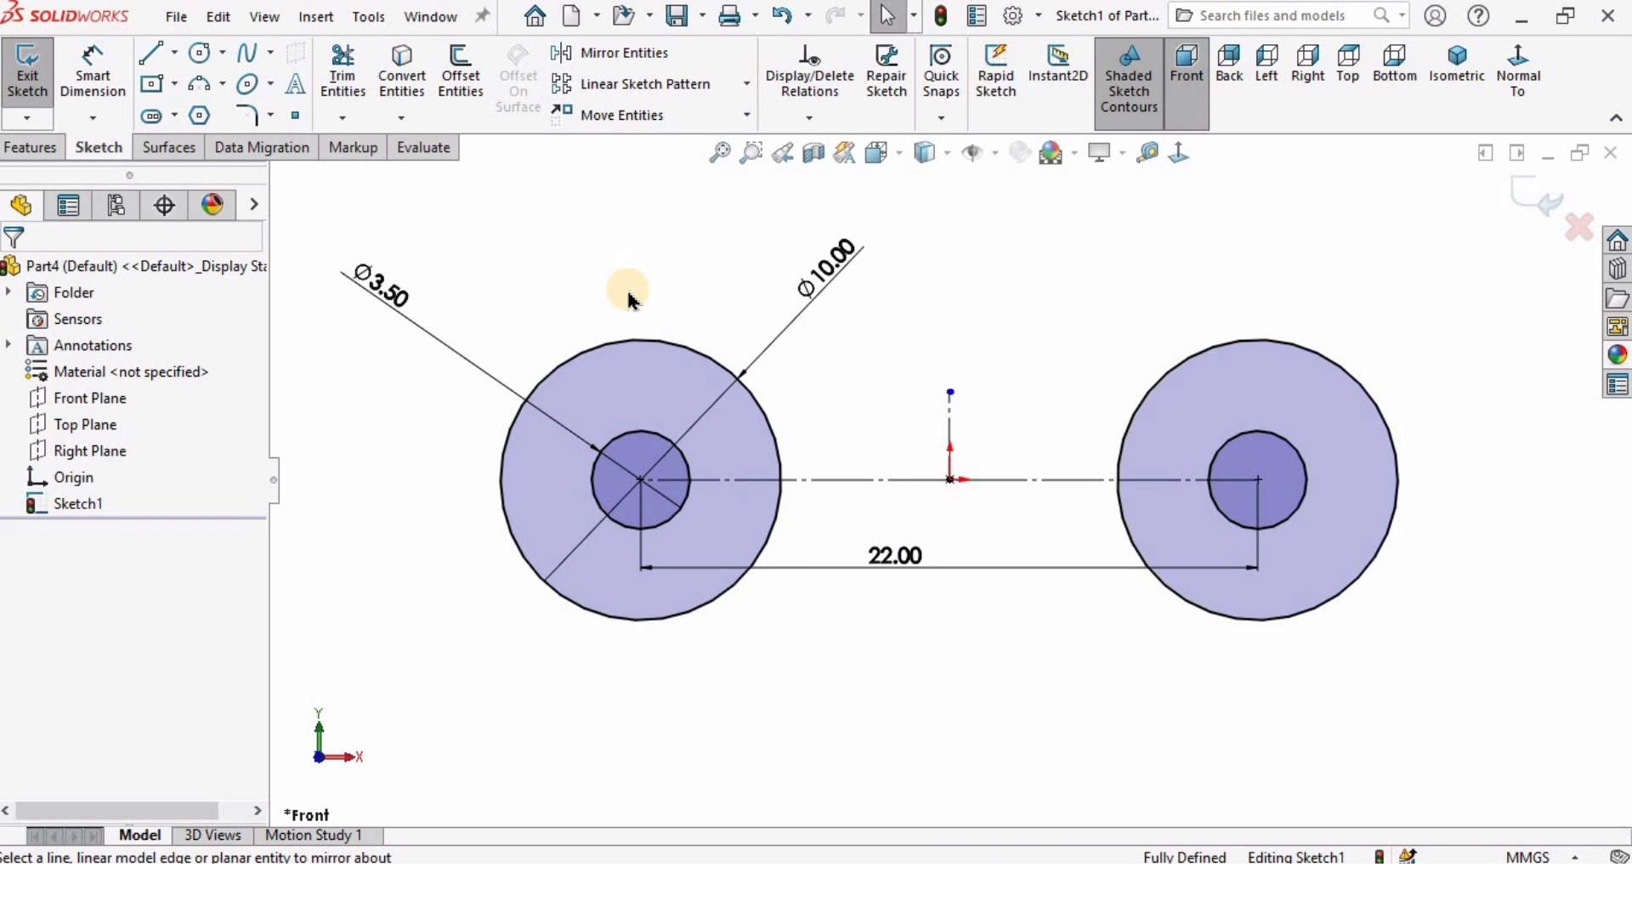
Draw a center rectangle about 35.6 mm wide from the origin, enclosing both pairs of circles
scroll(627, 291, "up", 1)
left_click(175, 84)
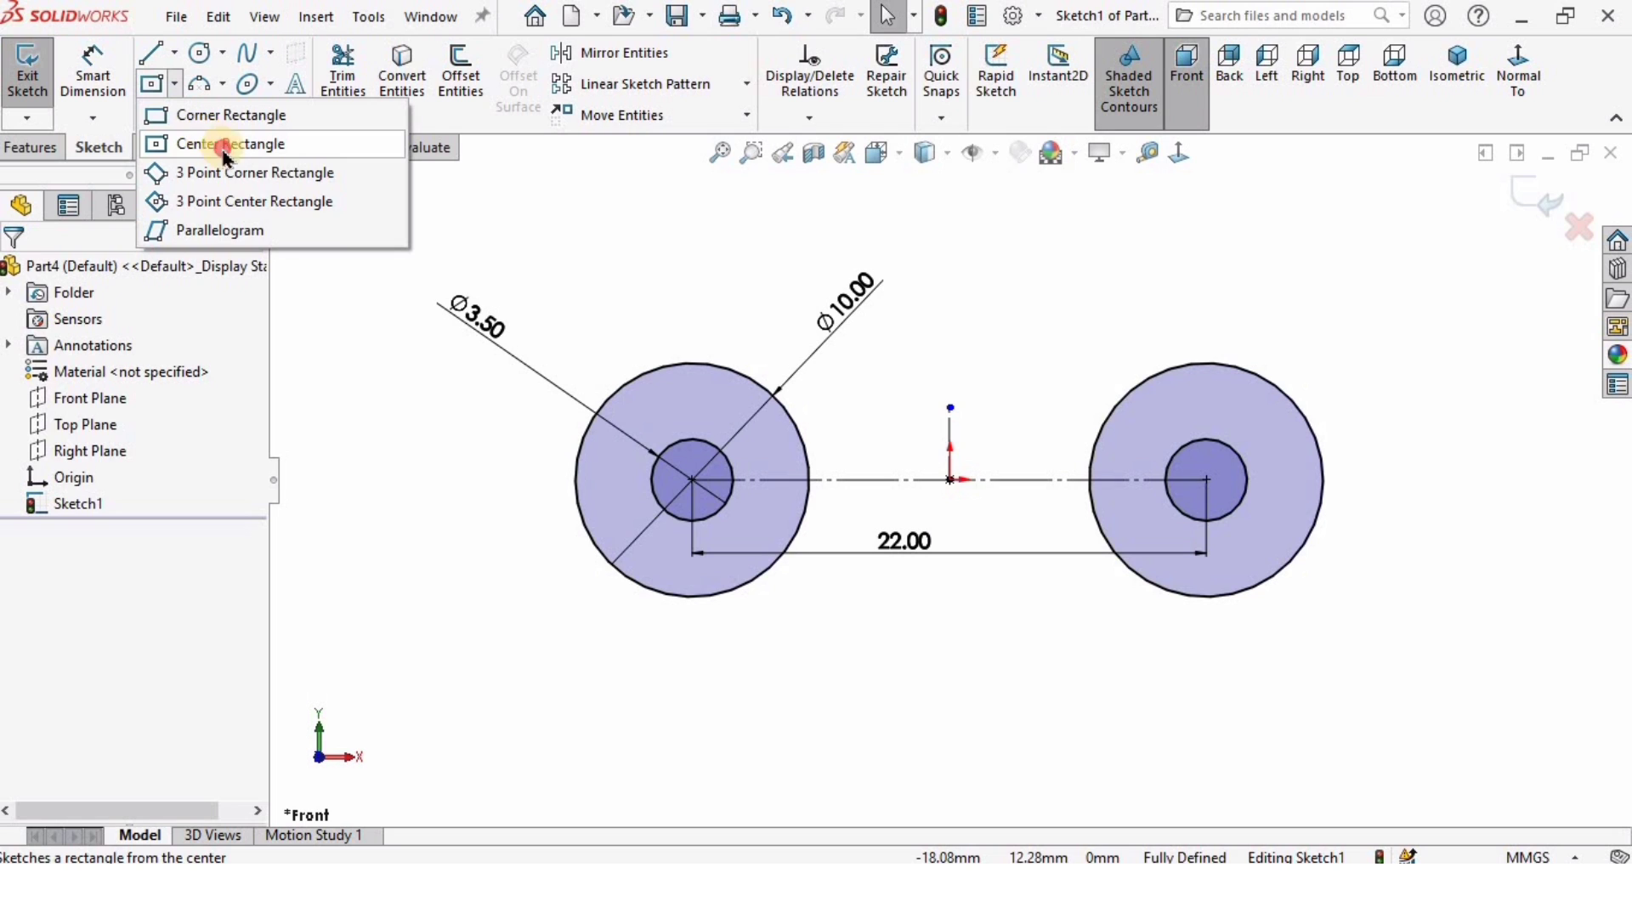
left_click(226, 144)
left_click(950, 480)
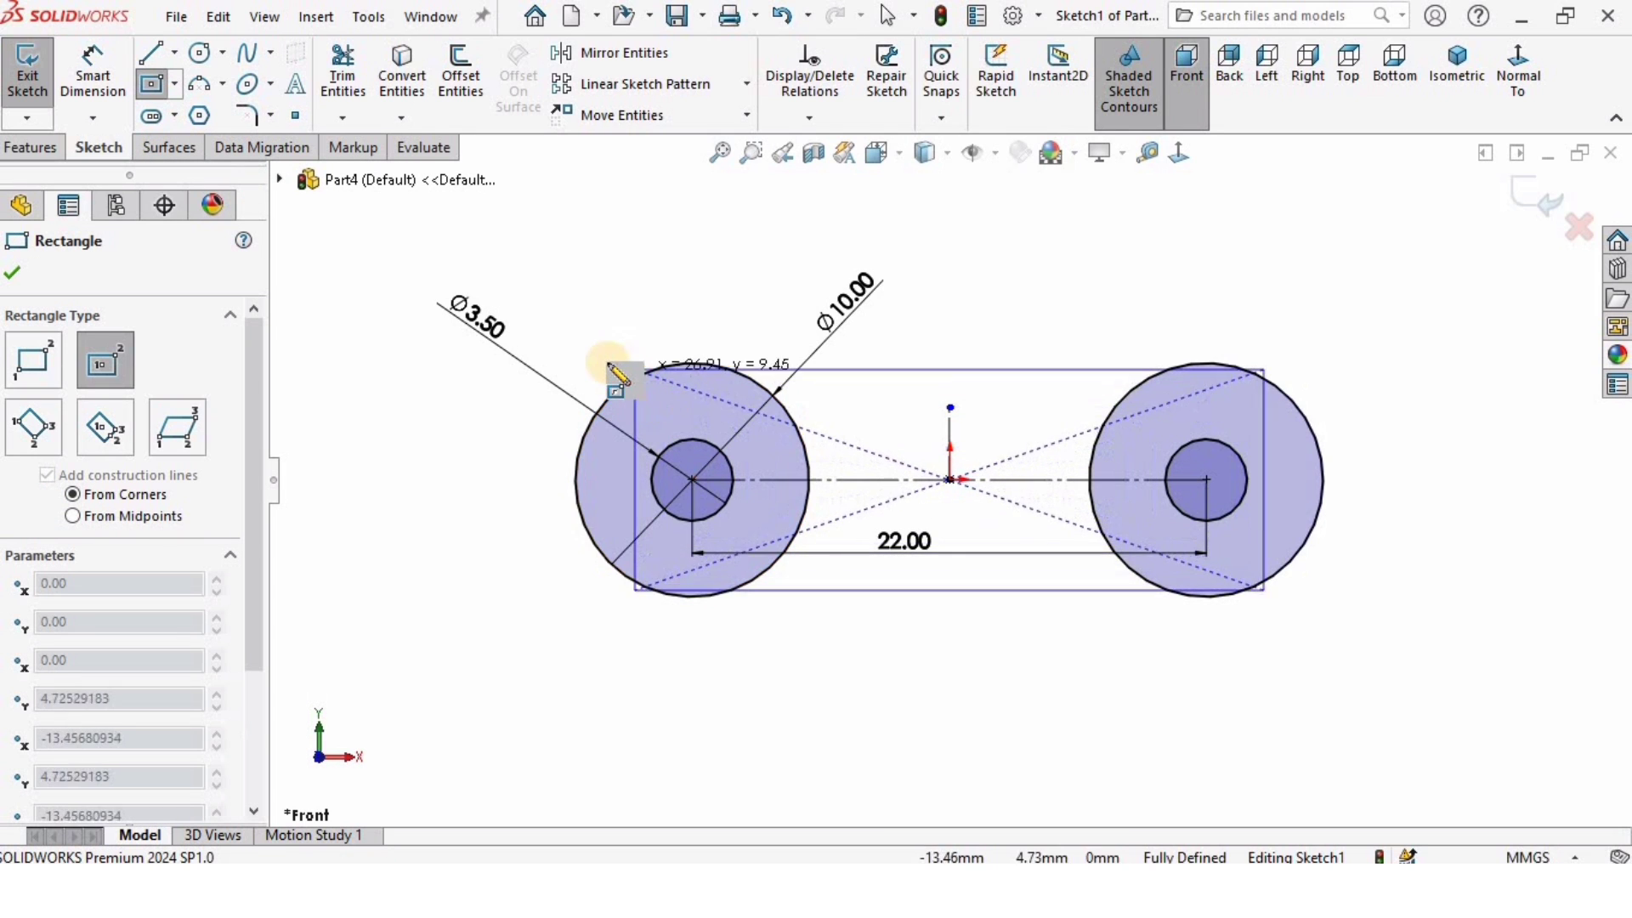
left_click(533, 320)
key("Escape")
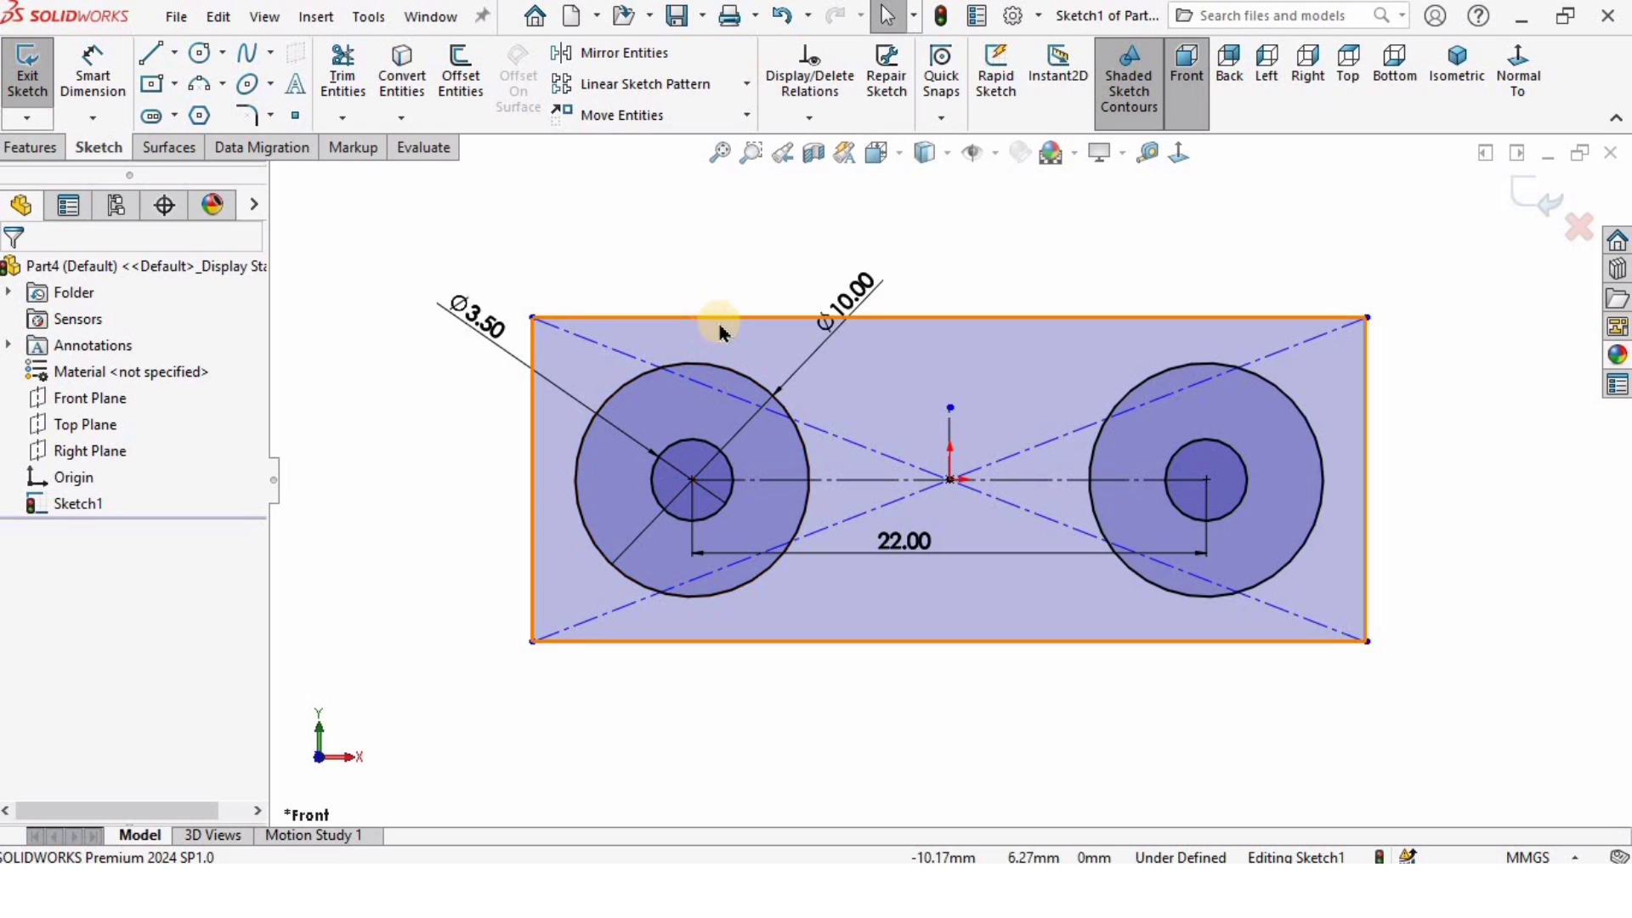
Make the rectangle's top edge tangent to the left 10 mm circle
scroll(709, 409, "down", 2)
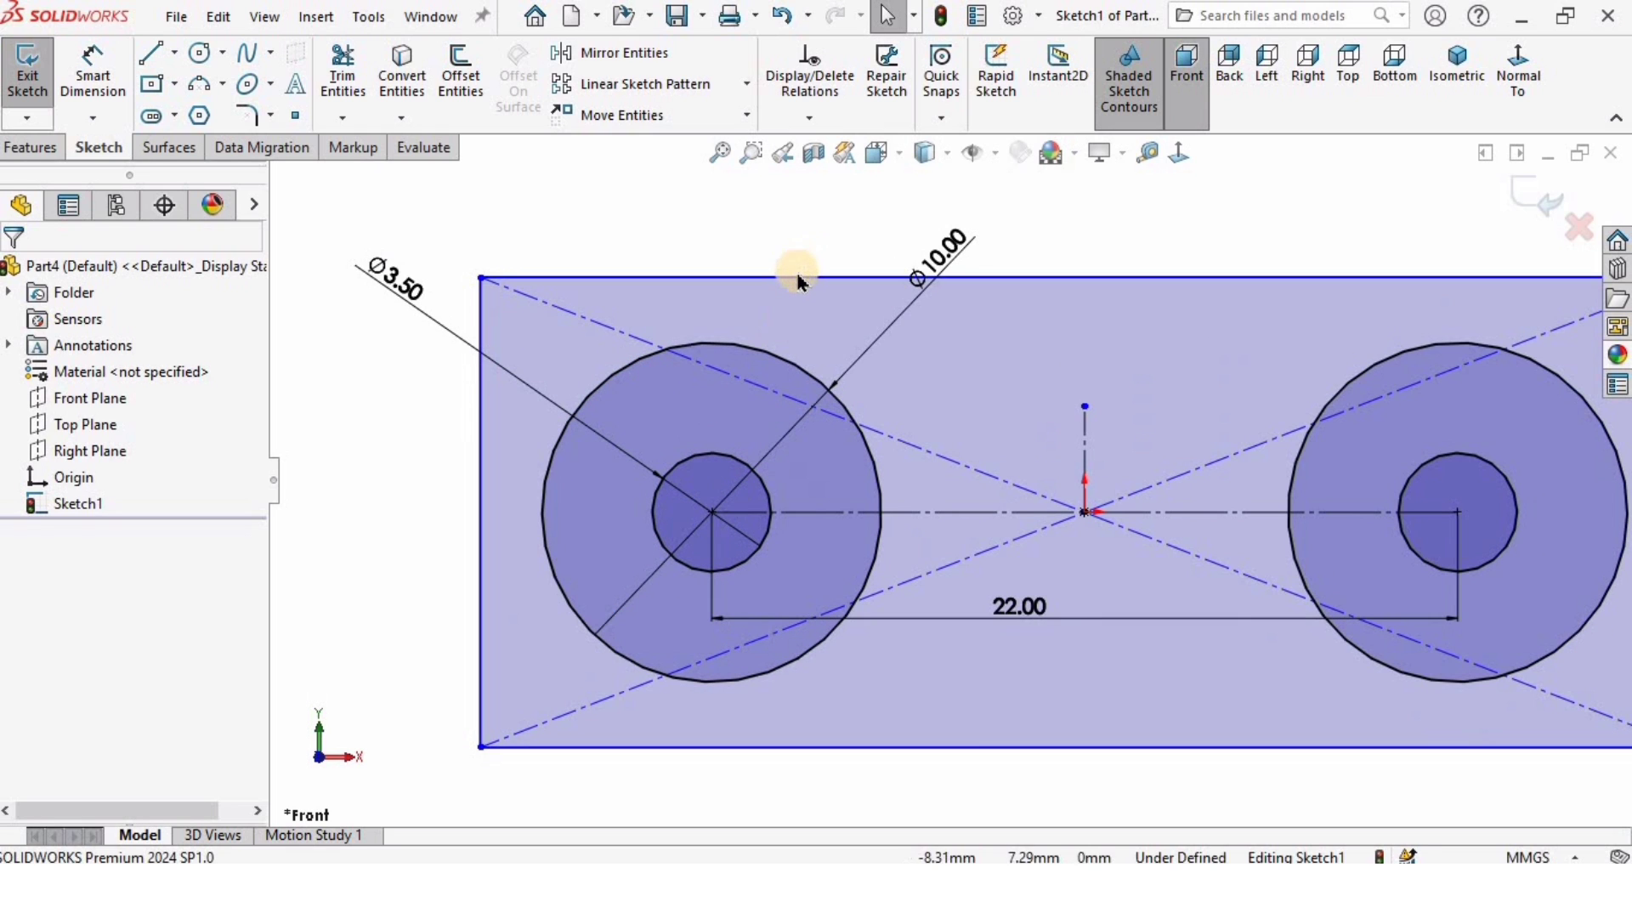
left_click(786, 279)
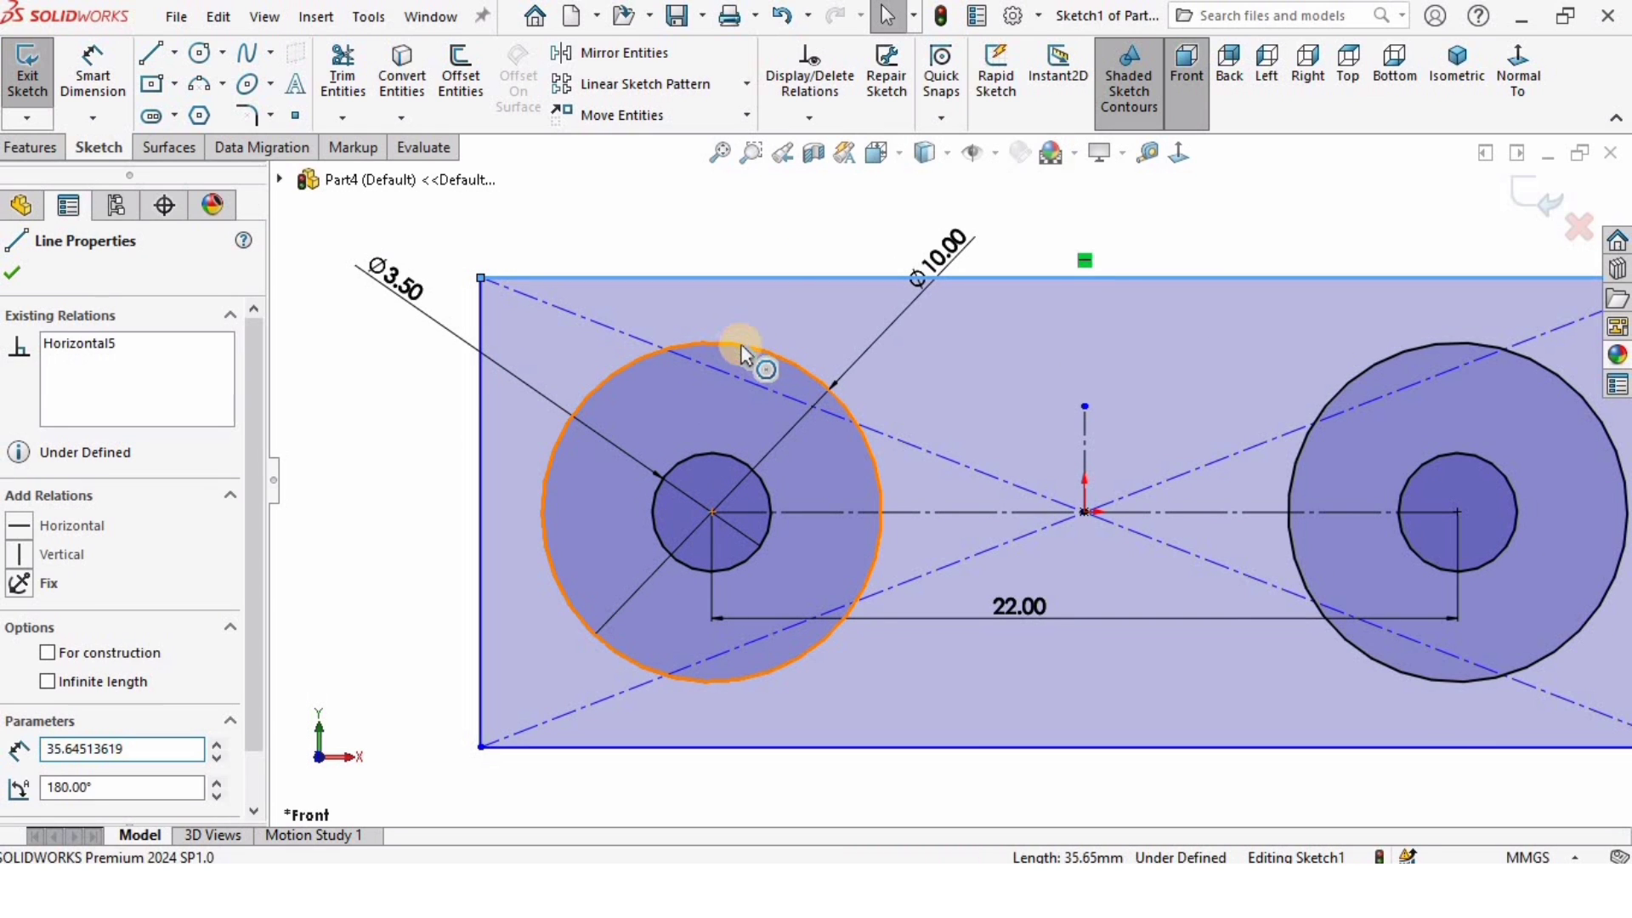
left_click(741, 353, "ctrl")
left_click(941, 239)
left_click(661, 334)
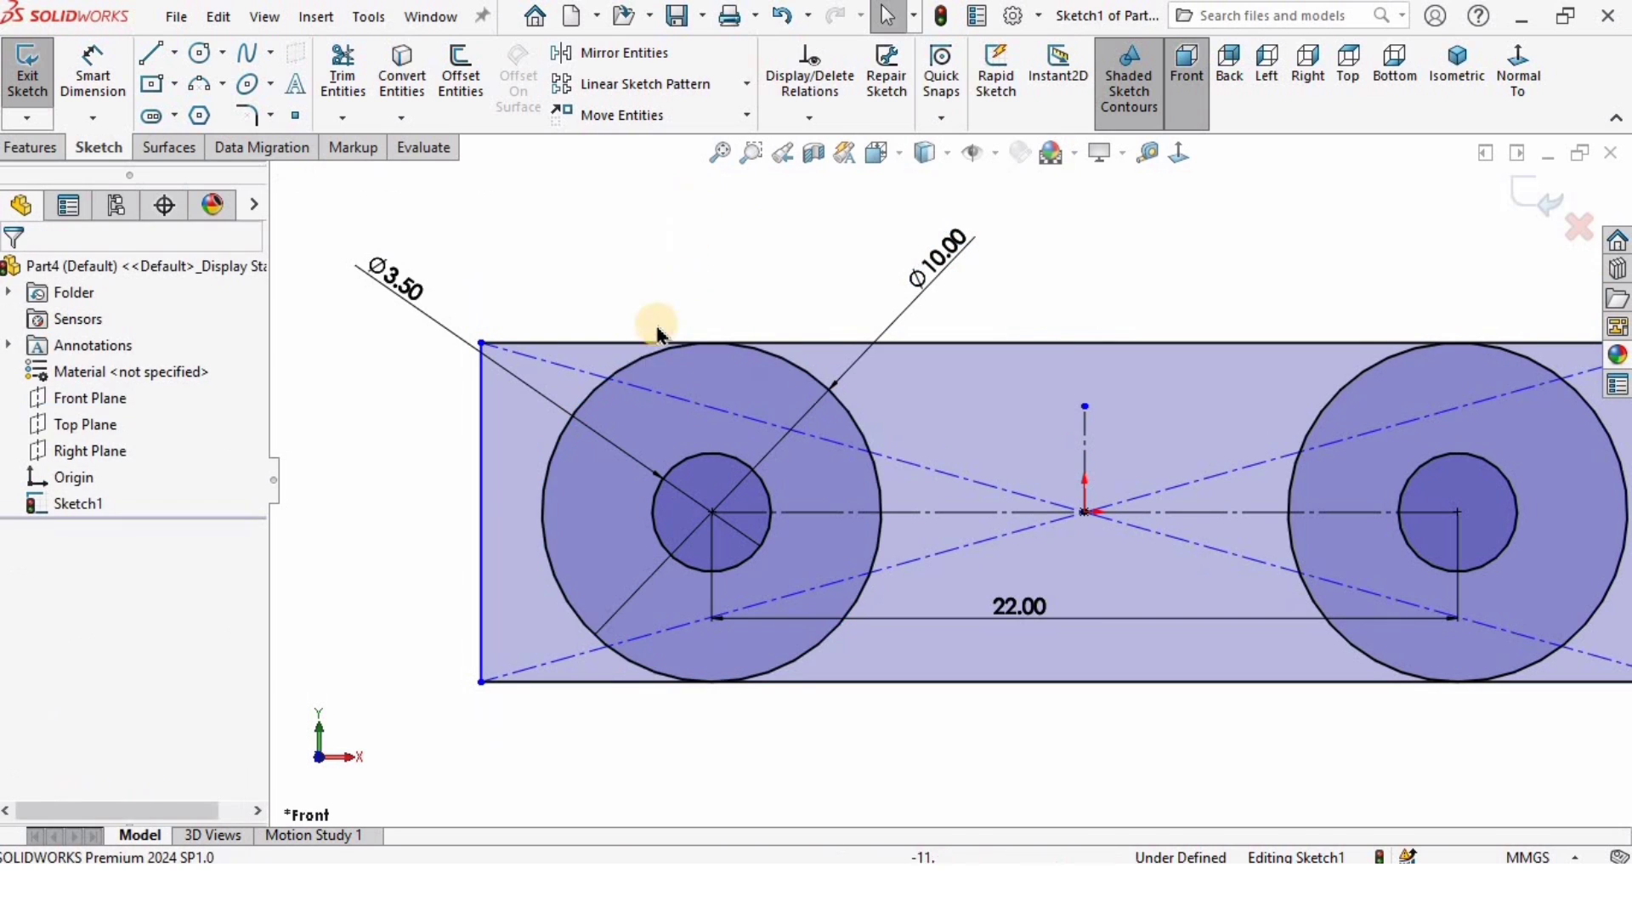
Make the rectangle's left vertical edge tangent to the left 10 mm circle
left_click(545, 476)
left_click(481, 478)
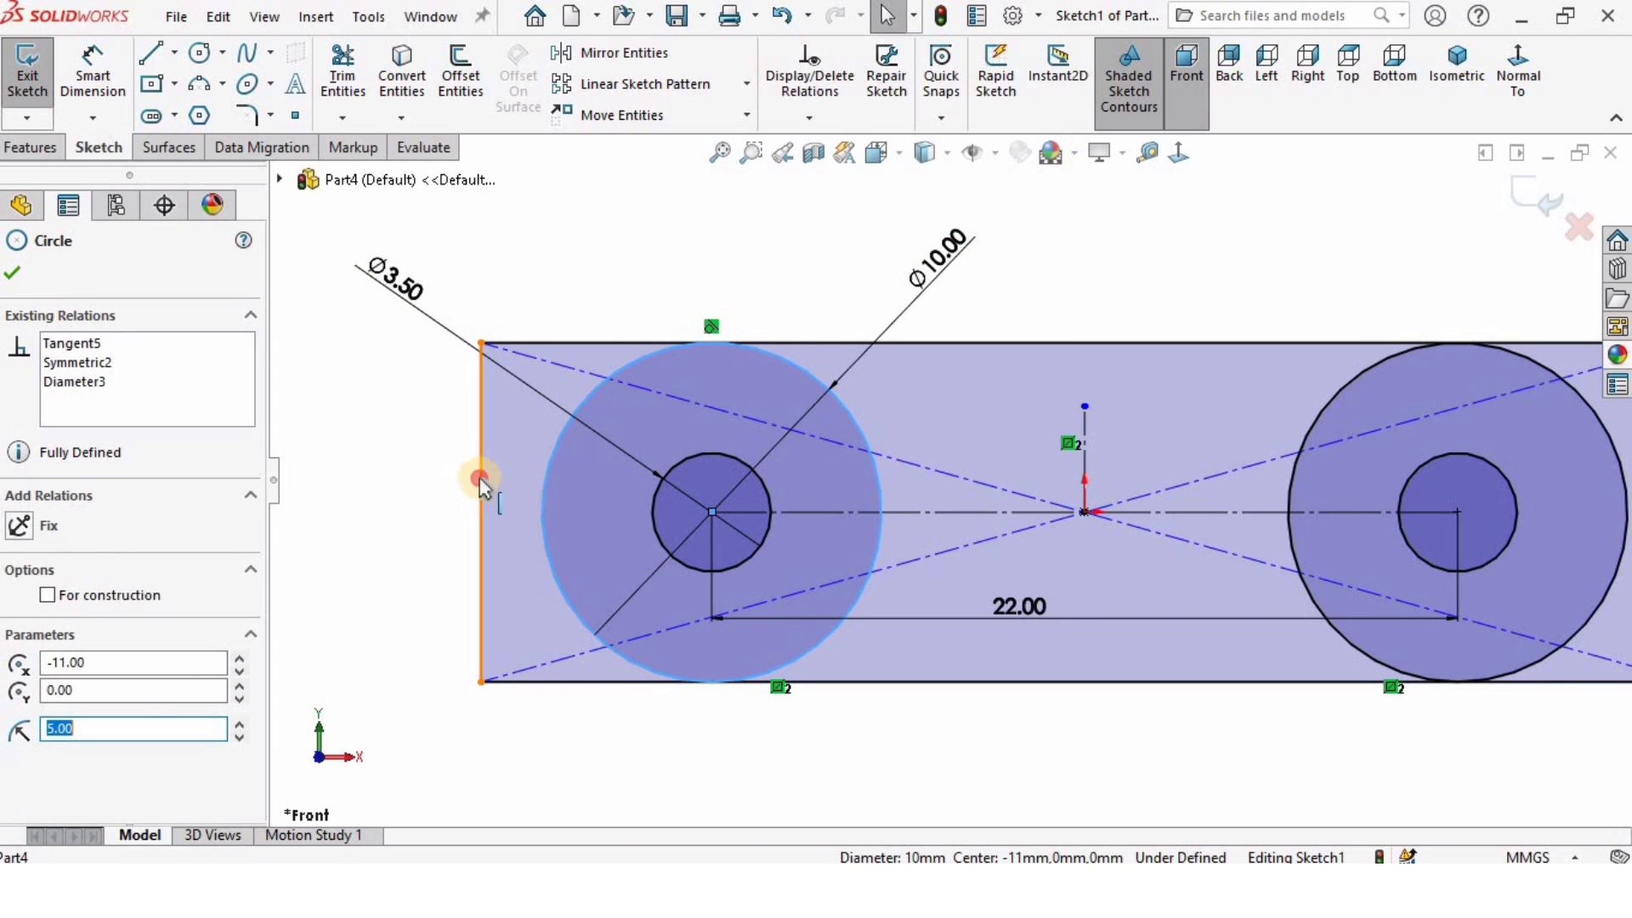
left_click(587, 391, "ctrl")
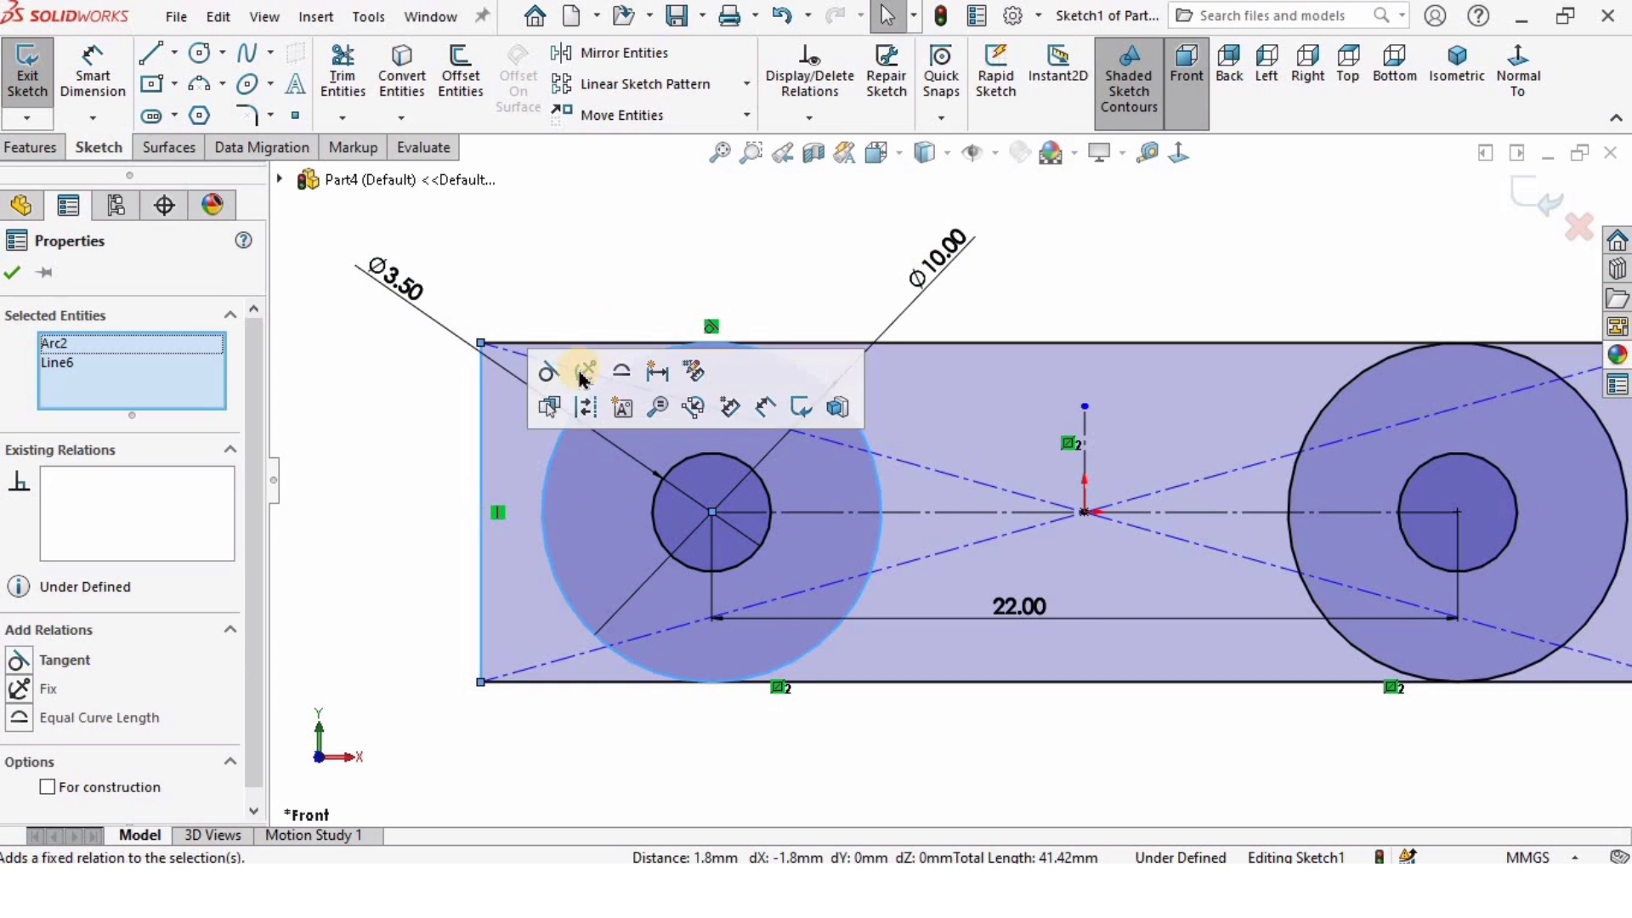
left_click(48, 661)
left_click(464, 571)
scroll(1398, 541, "up", 2)
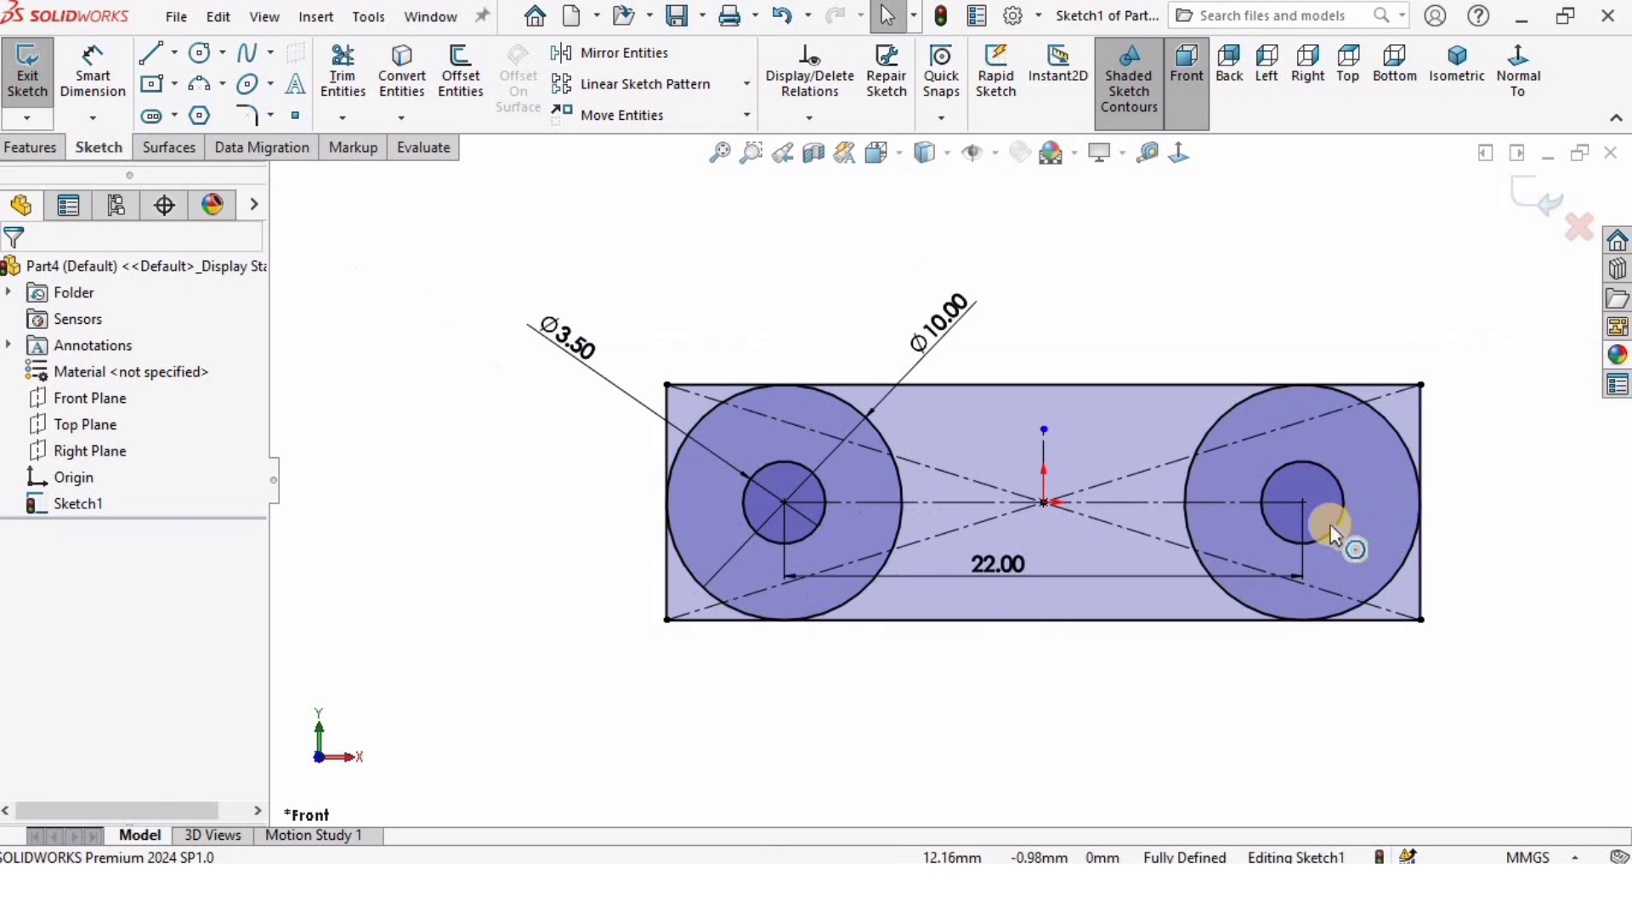
scroll(1339, 527, "down", 2)
scroll(925, 471, "up", 2)
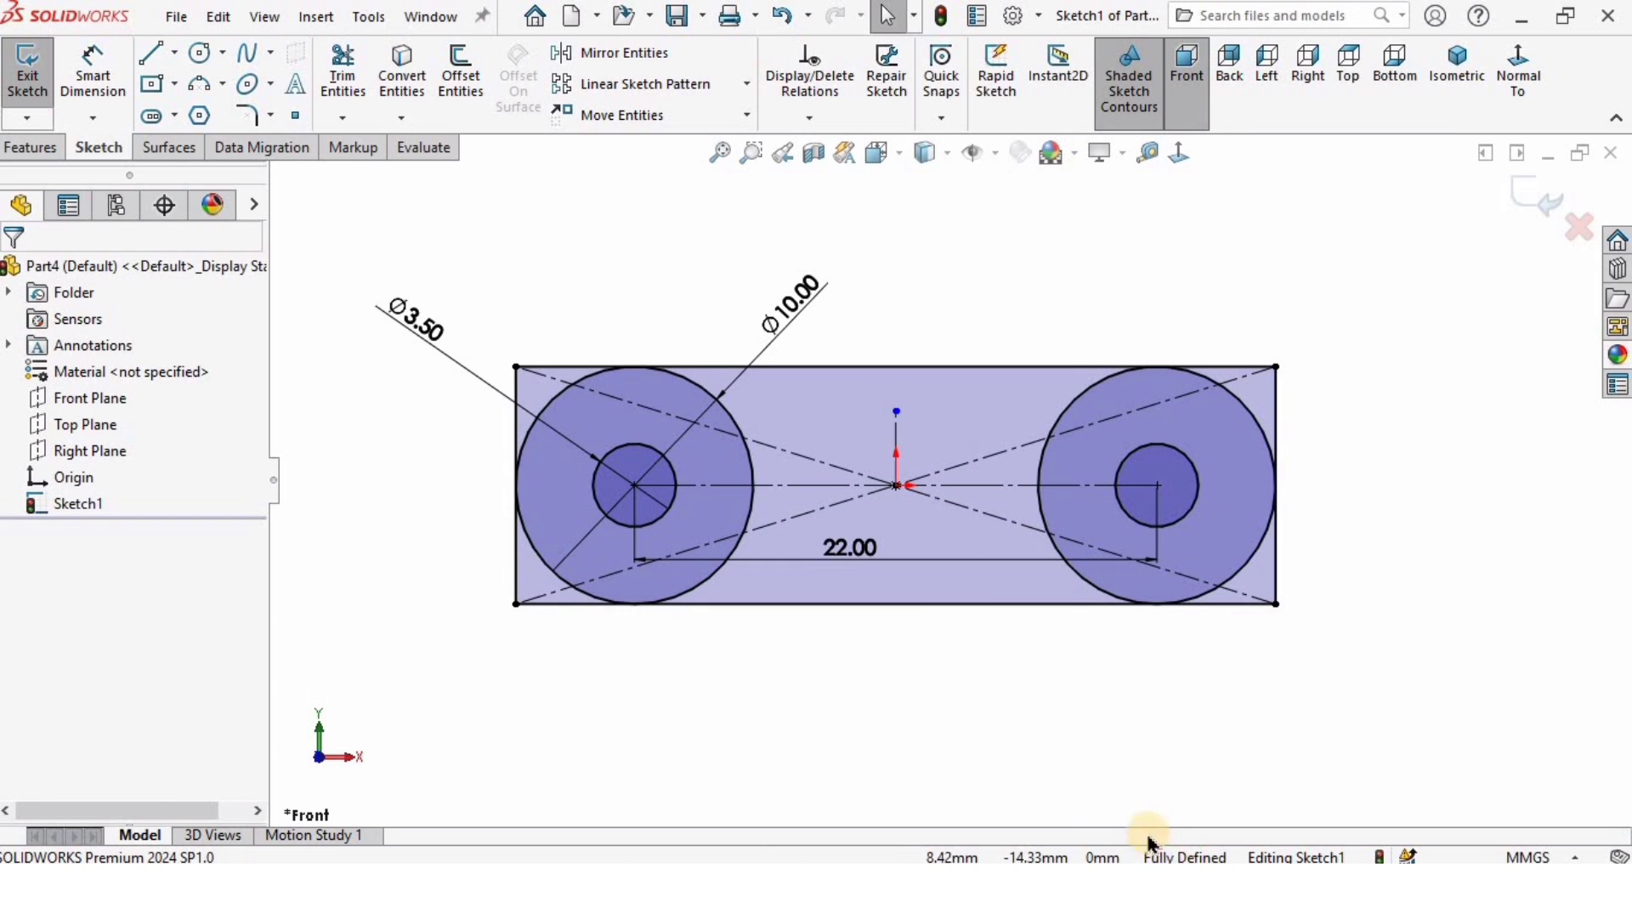
Extrude the two ring regions and the region between them as a Blind boss 4.5 mm deep, leaving the 3.5 mm holes open
left_click(45, 138)
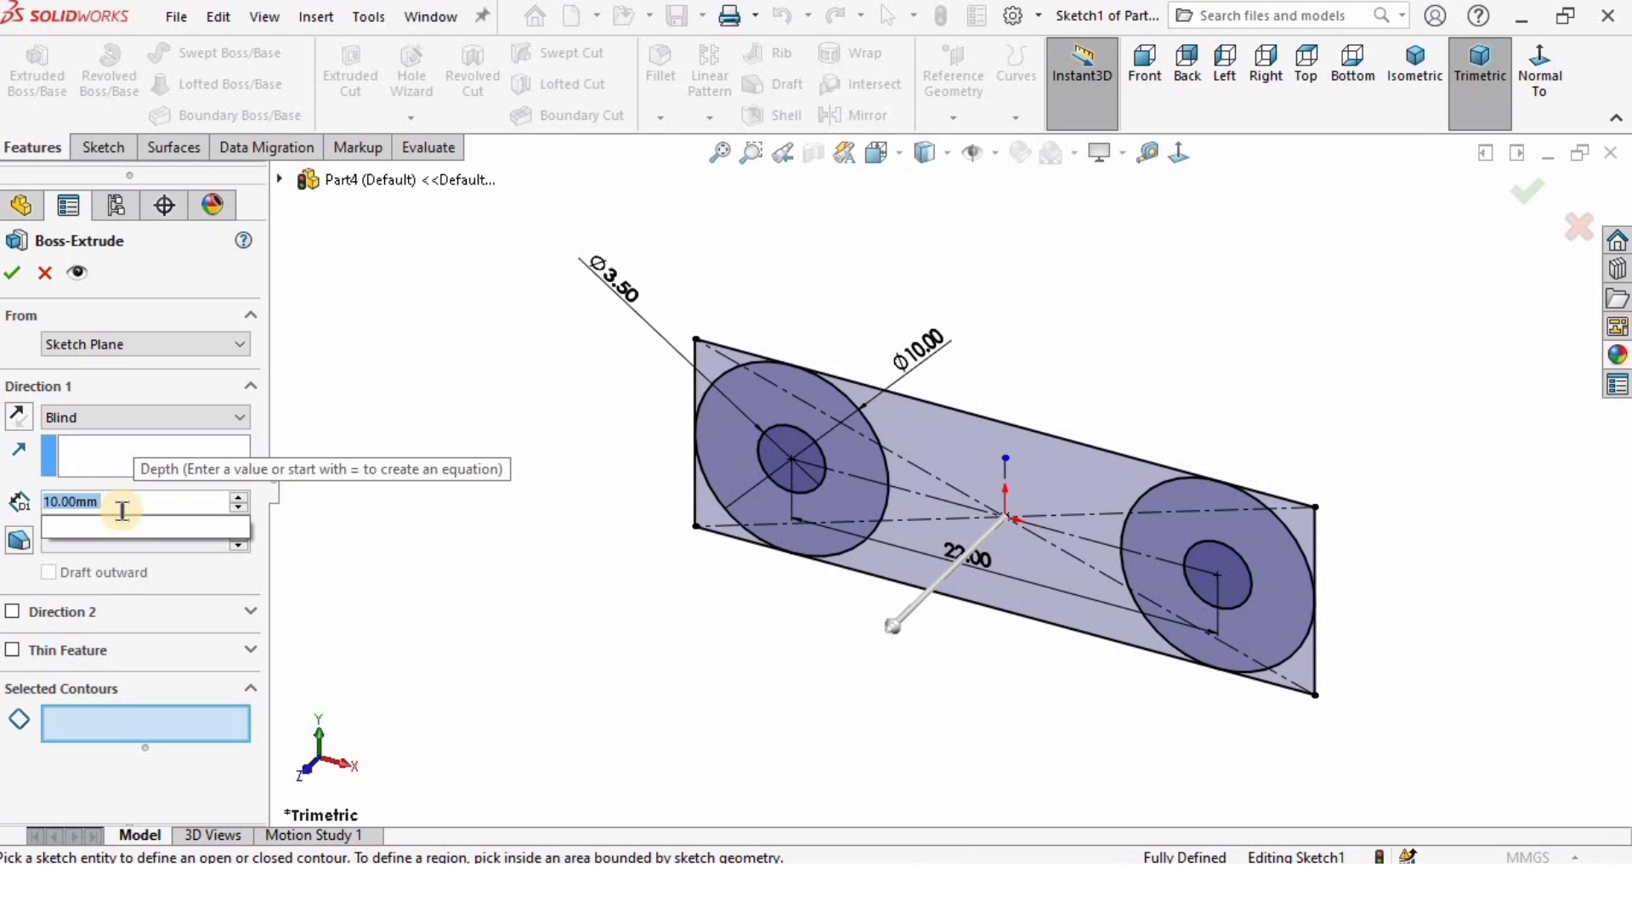
type("4.5")
key("Return")
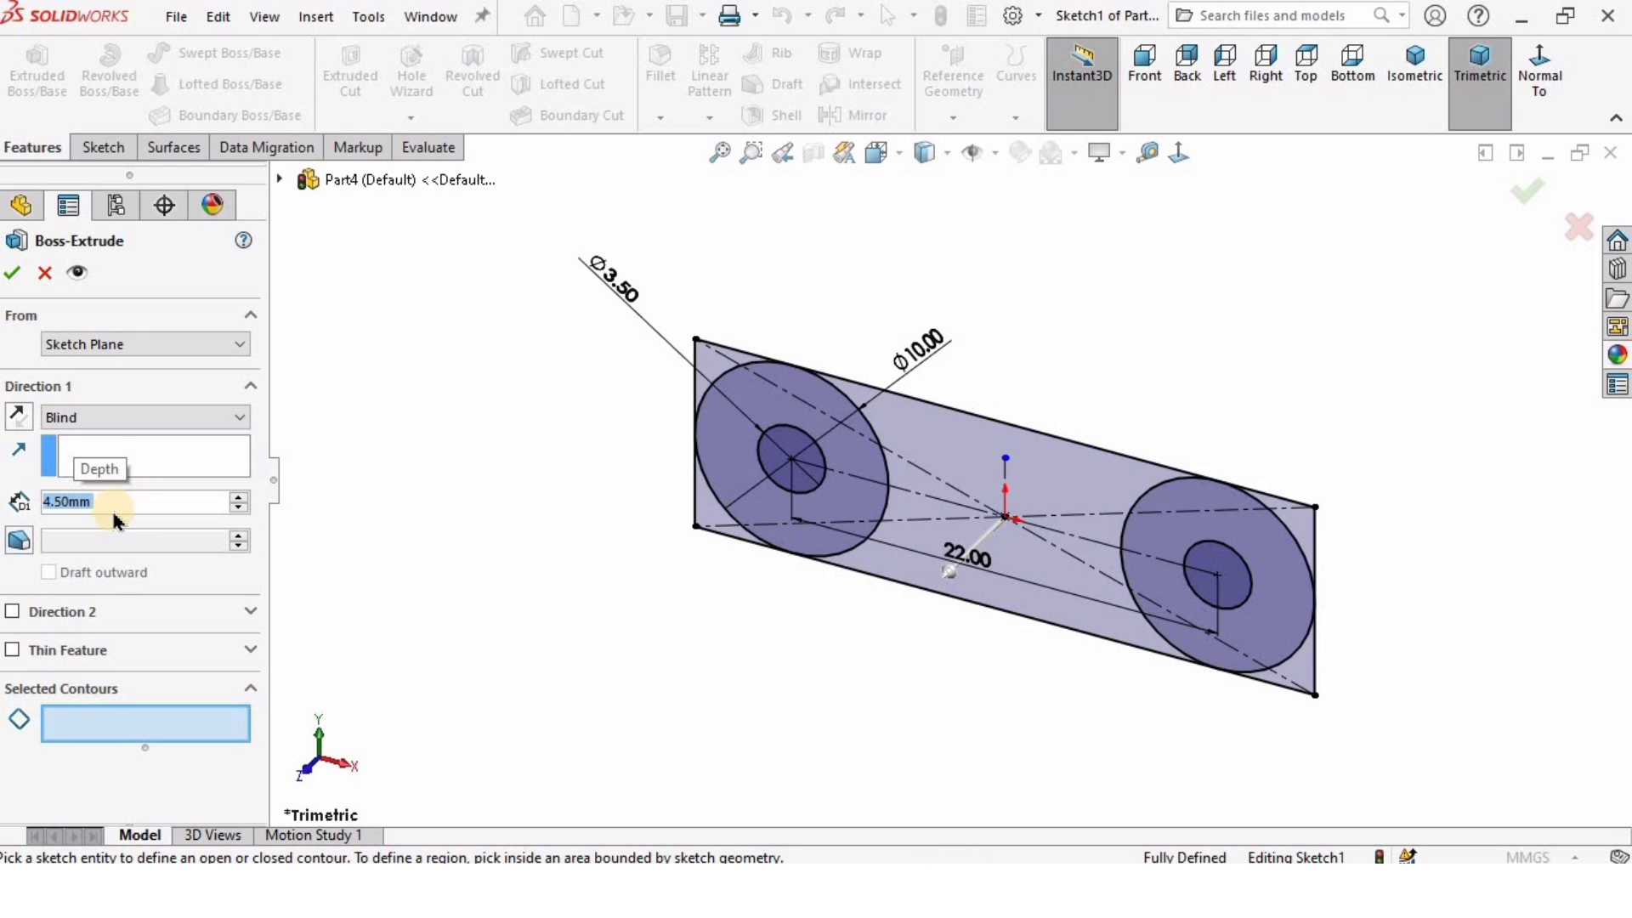
scroll(691, 576, "down", 3)
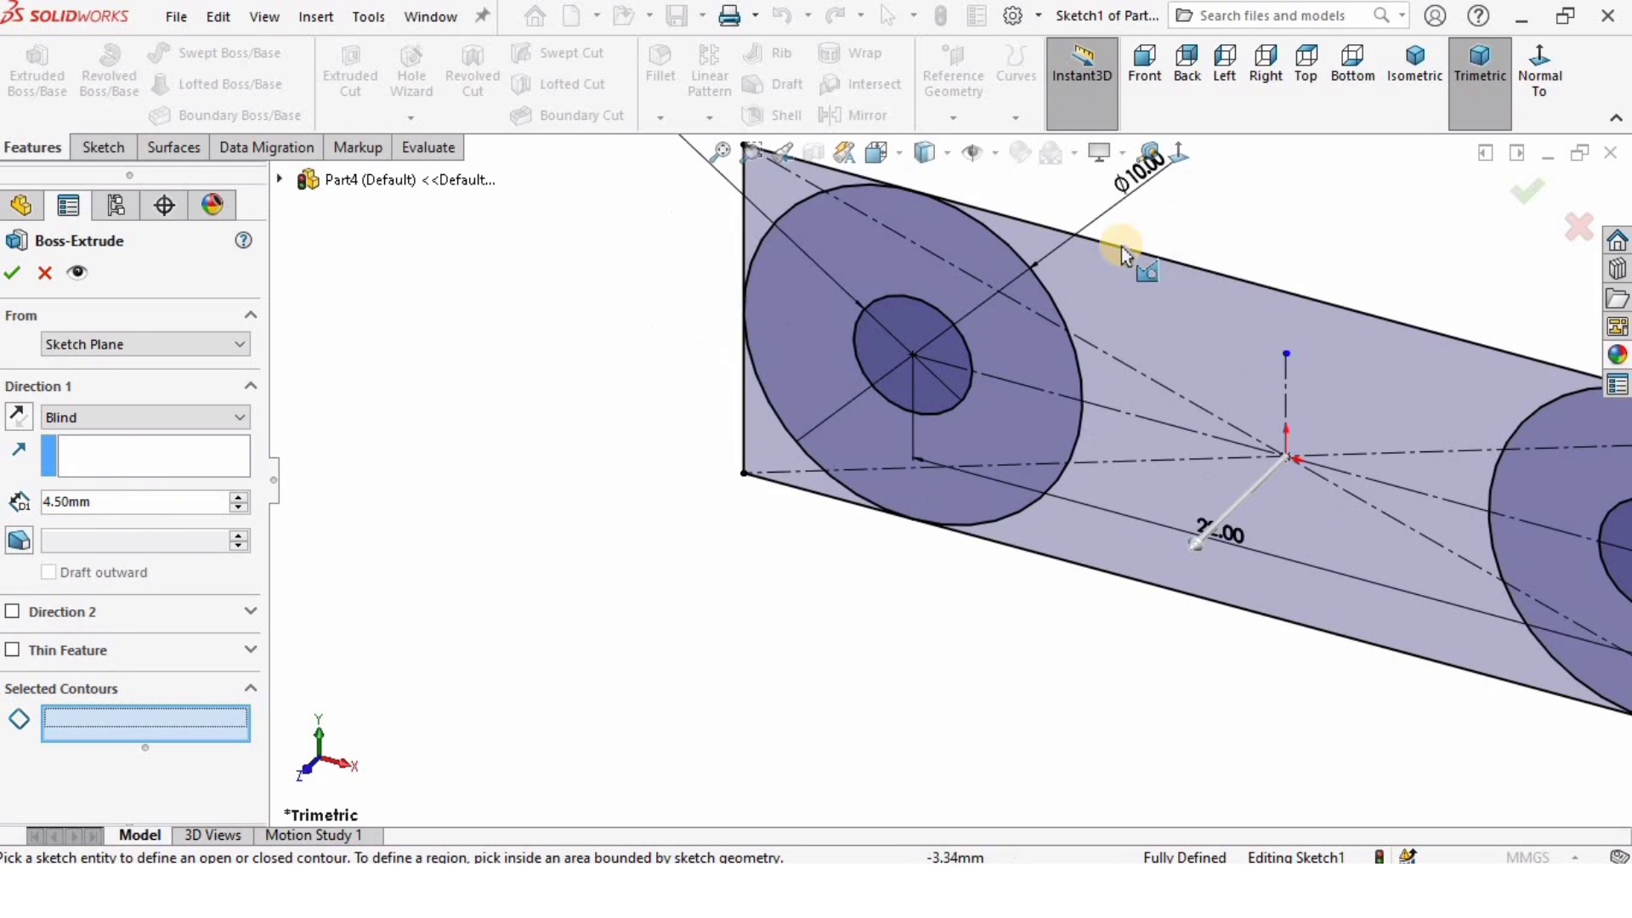
left_click(953, 435)
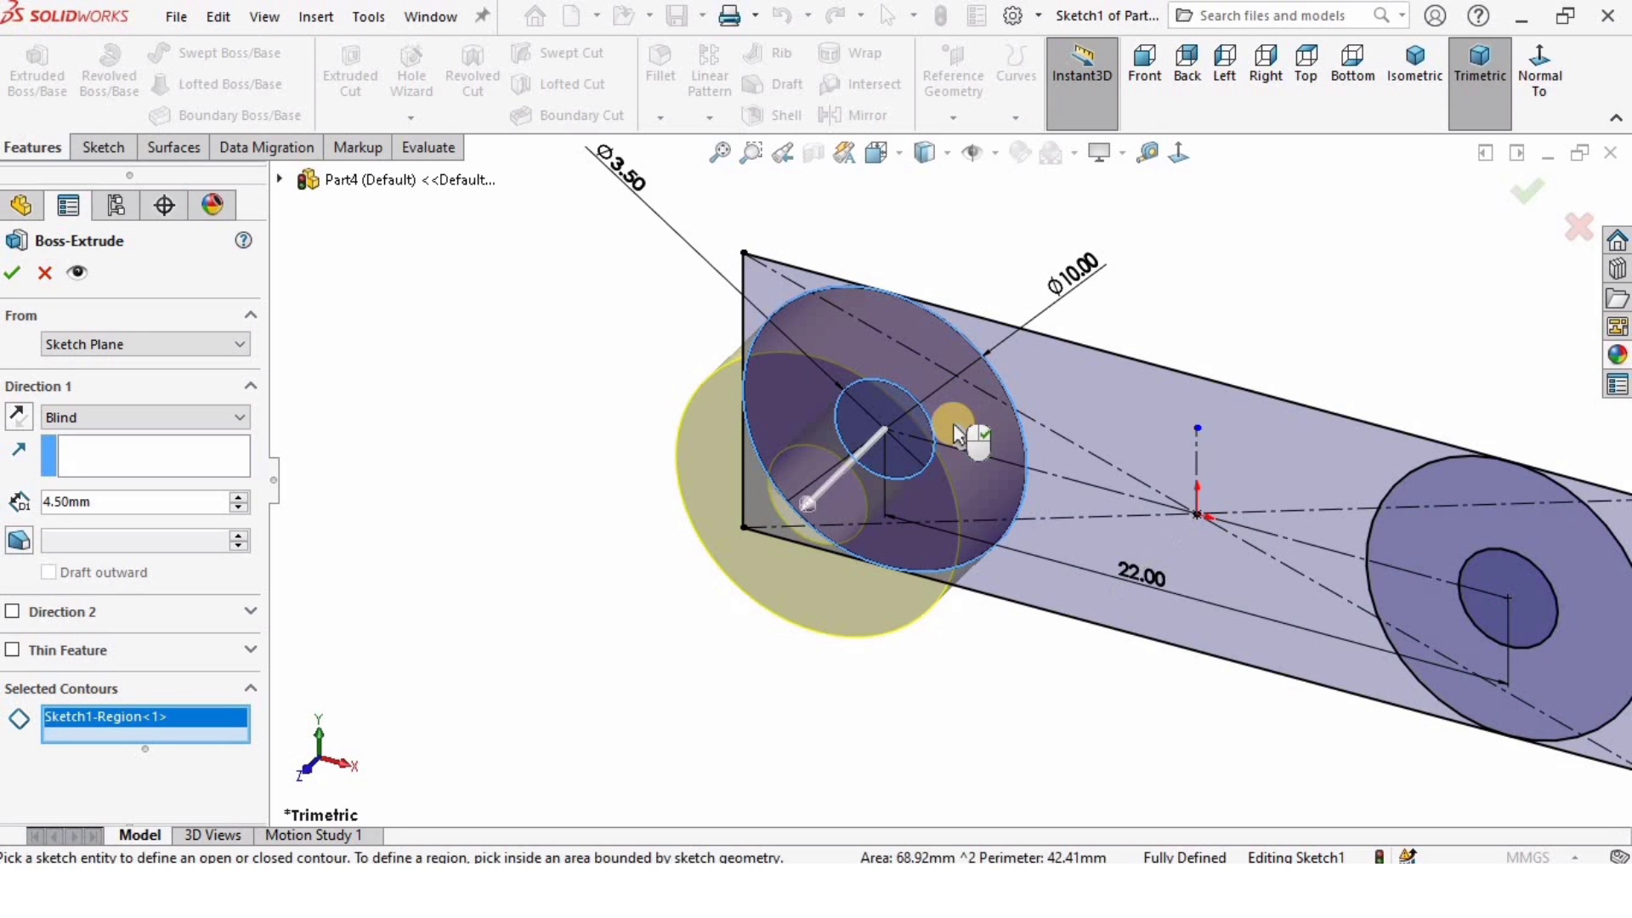
left_click(1411, 552)
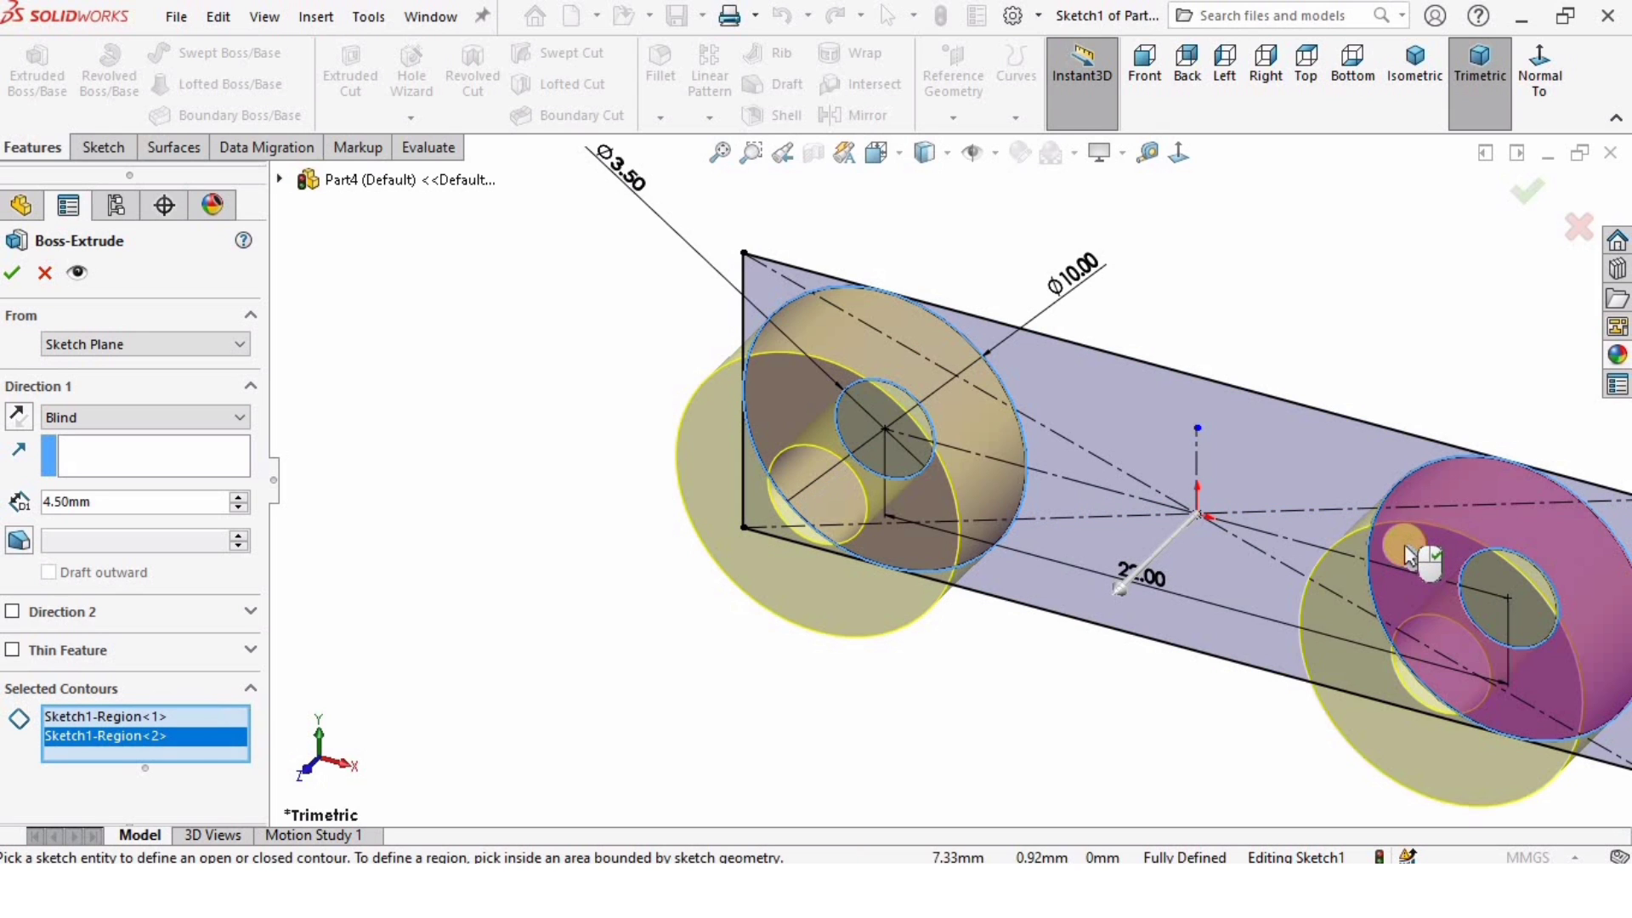
left_click(1279, 481)
key("f")
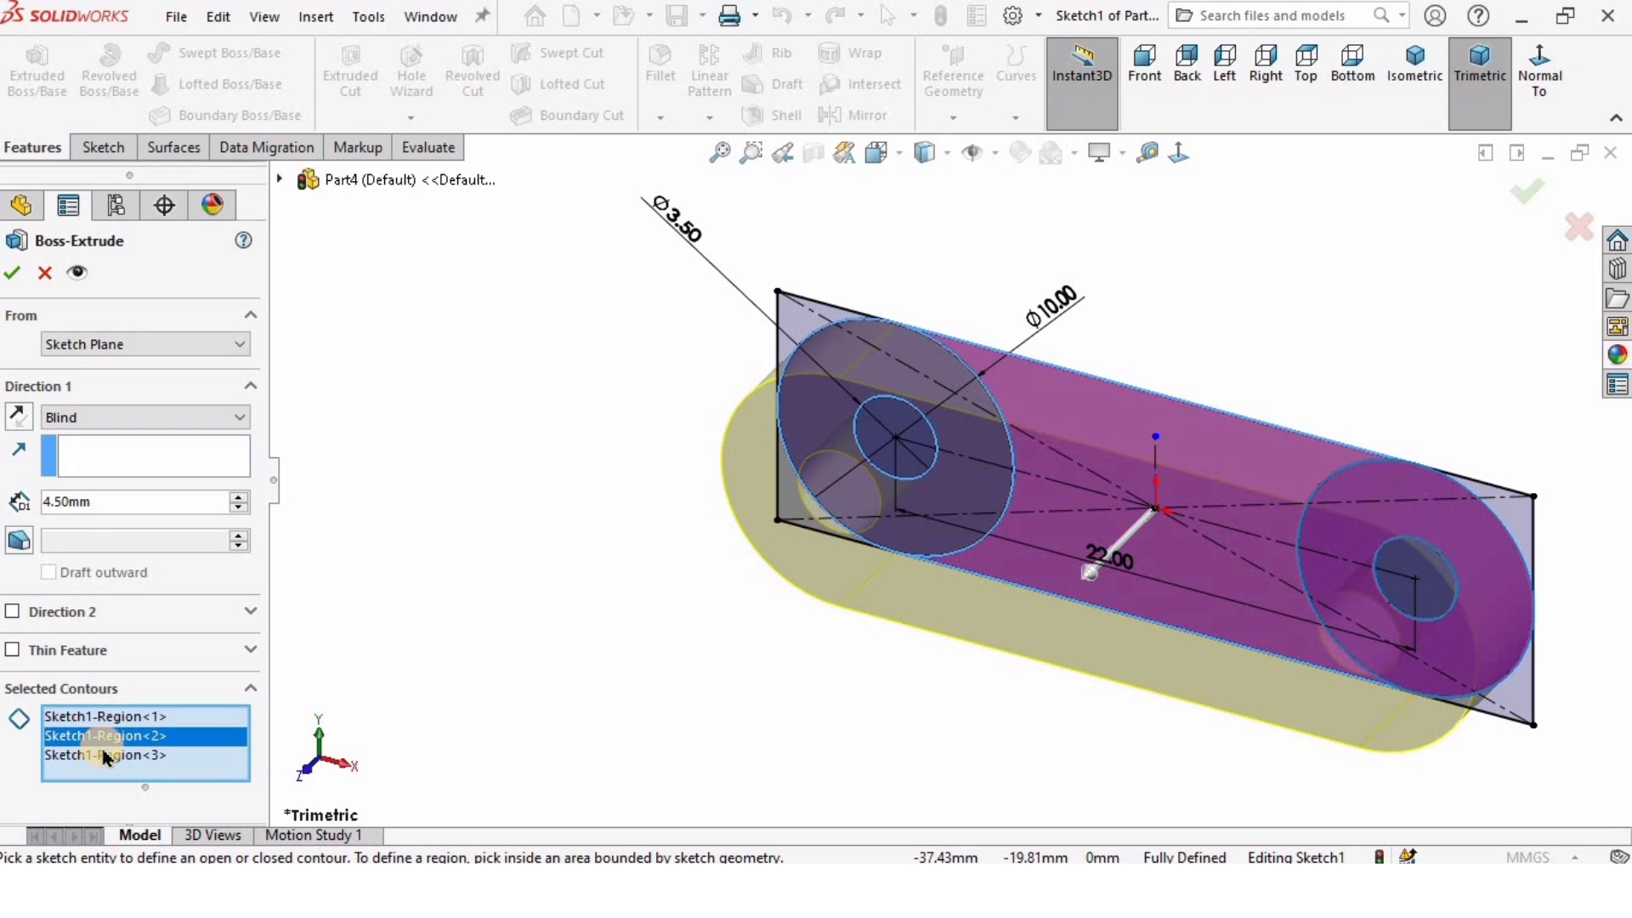
left_click(14, 274)
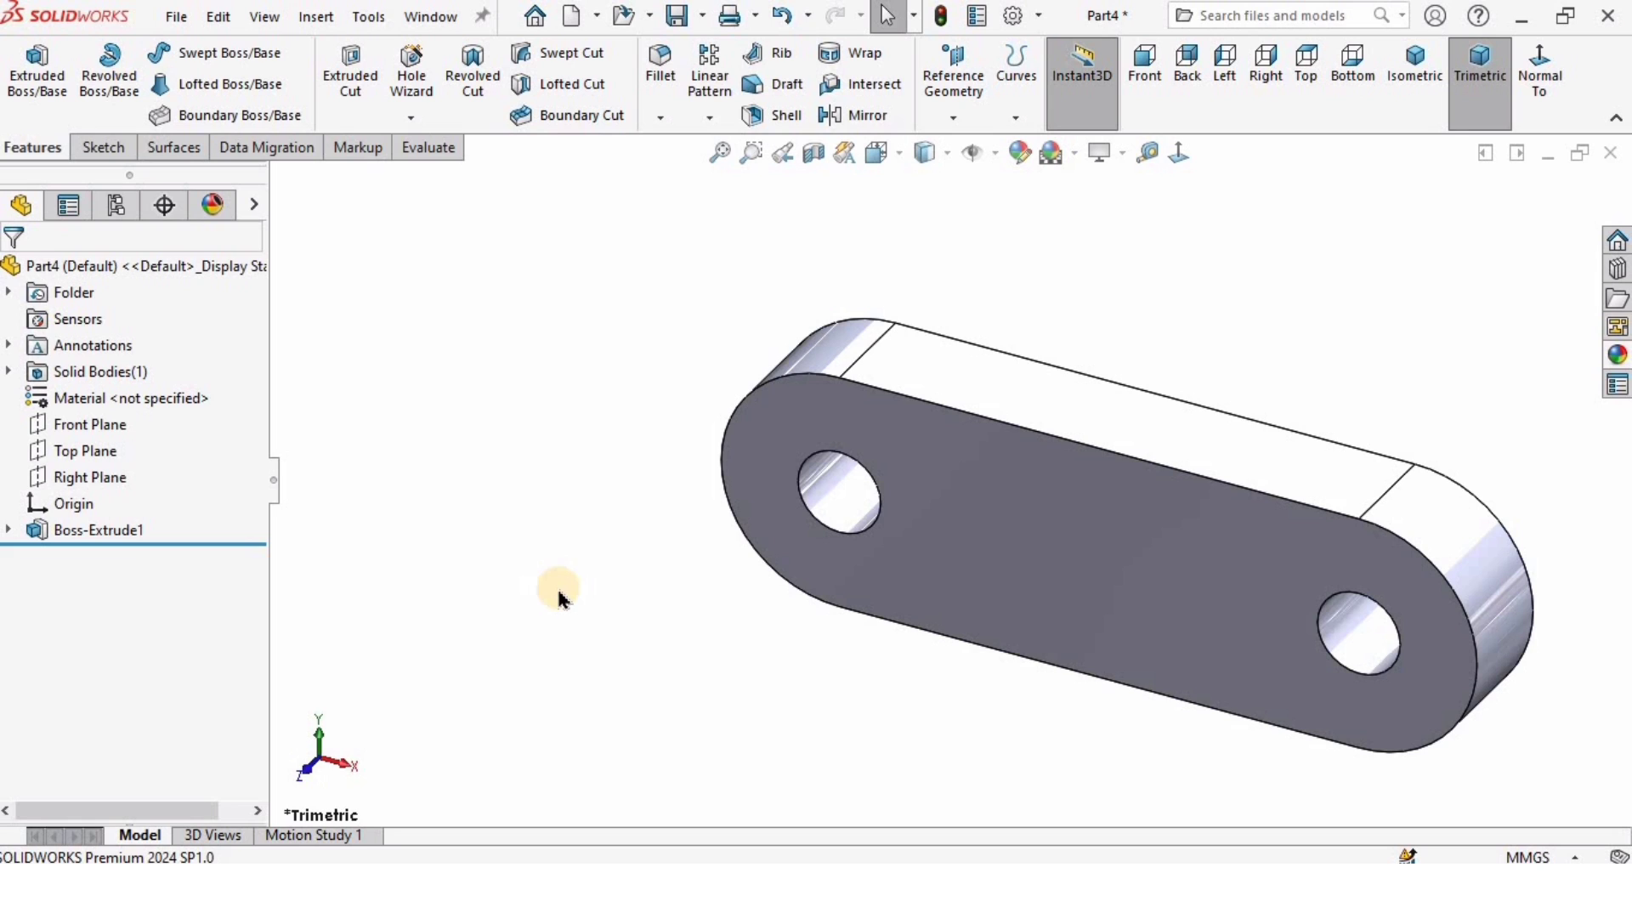
Apply the blue polished ABS plastic appearance to the part
left_click(1616, 355)
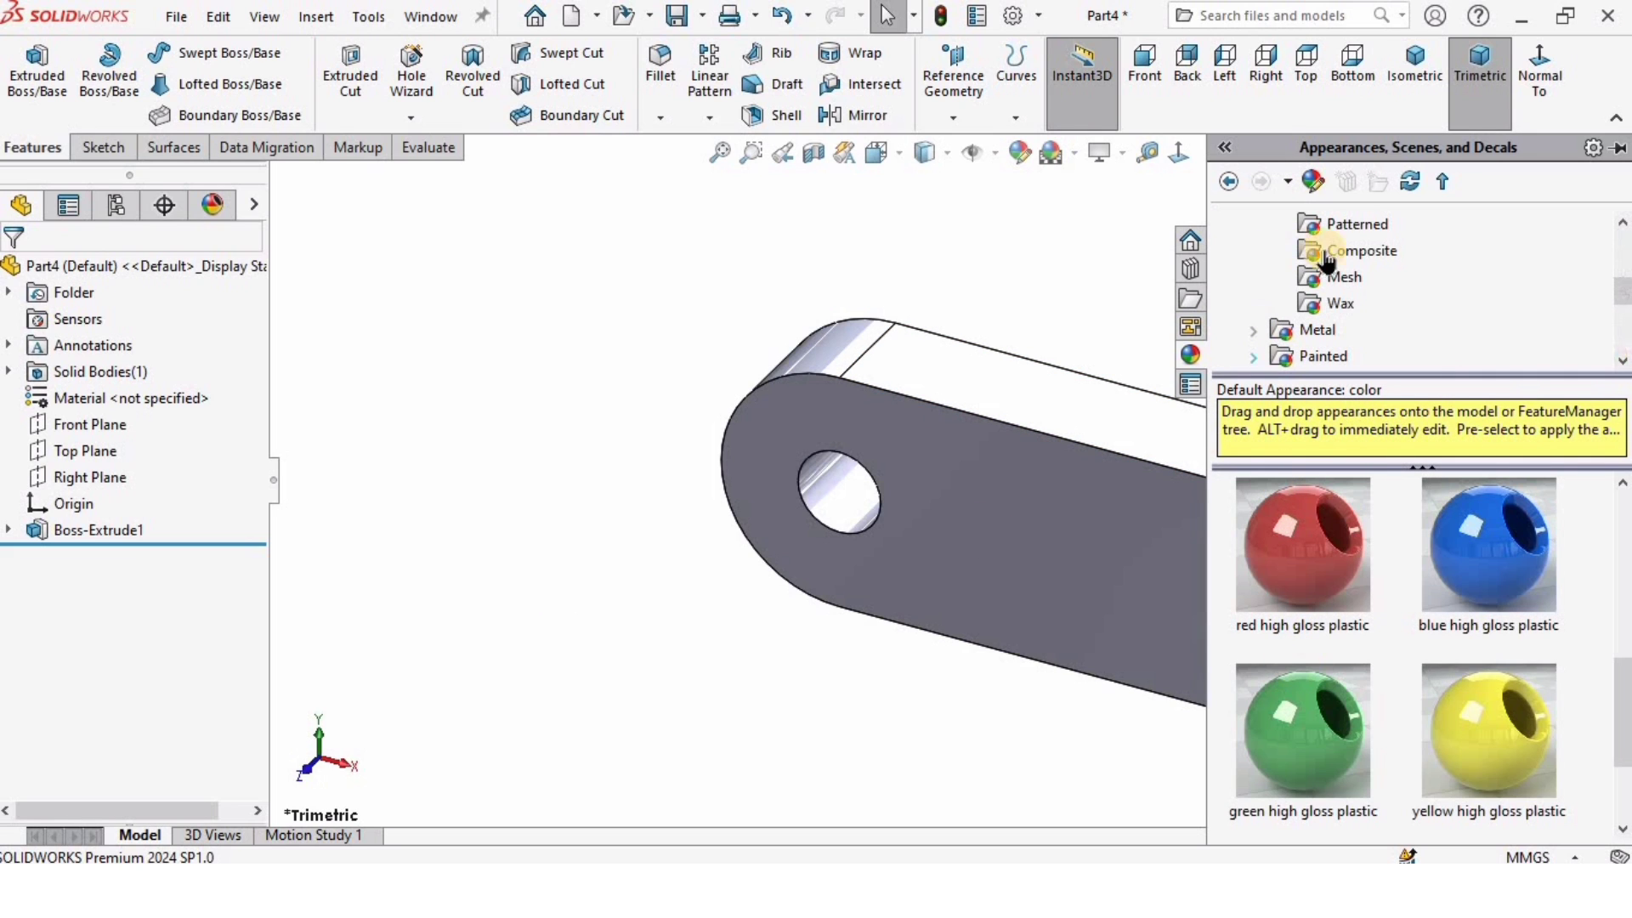
scroll(1521, 788, "down", 2)
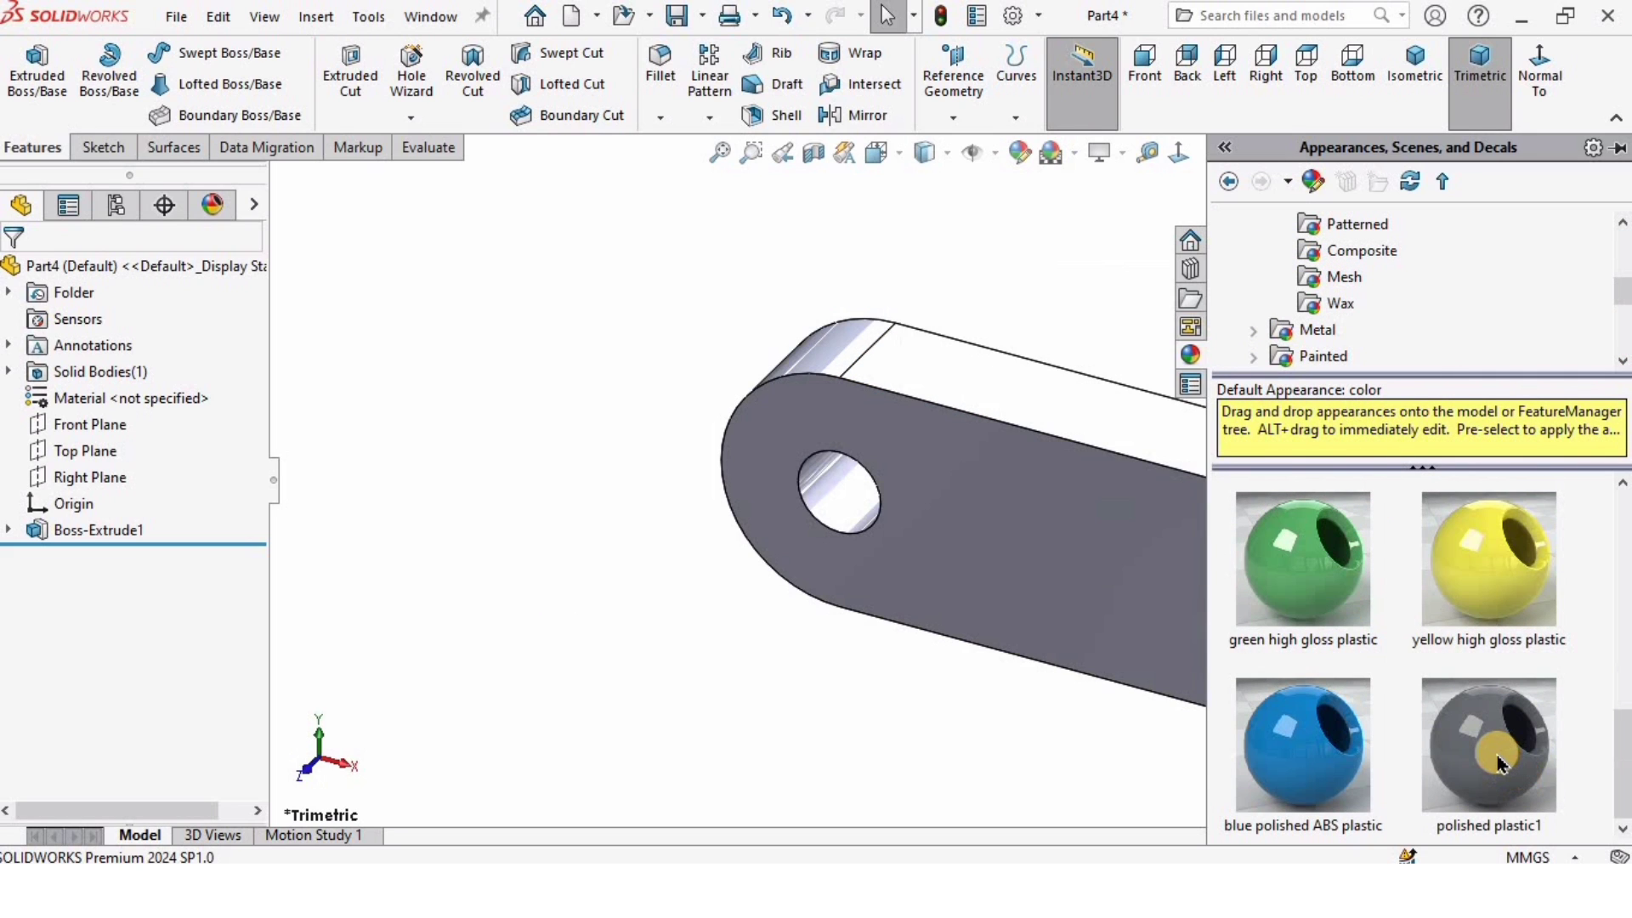
mouse_move(1498, 765)
double_click(1339, 780)
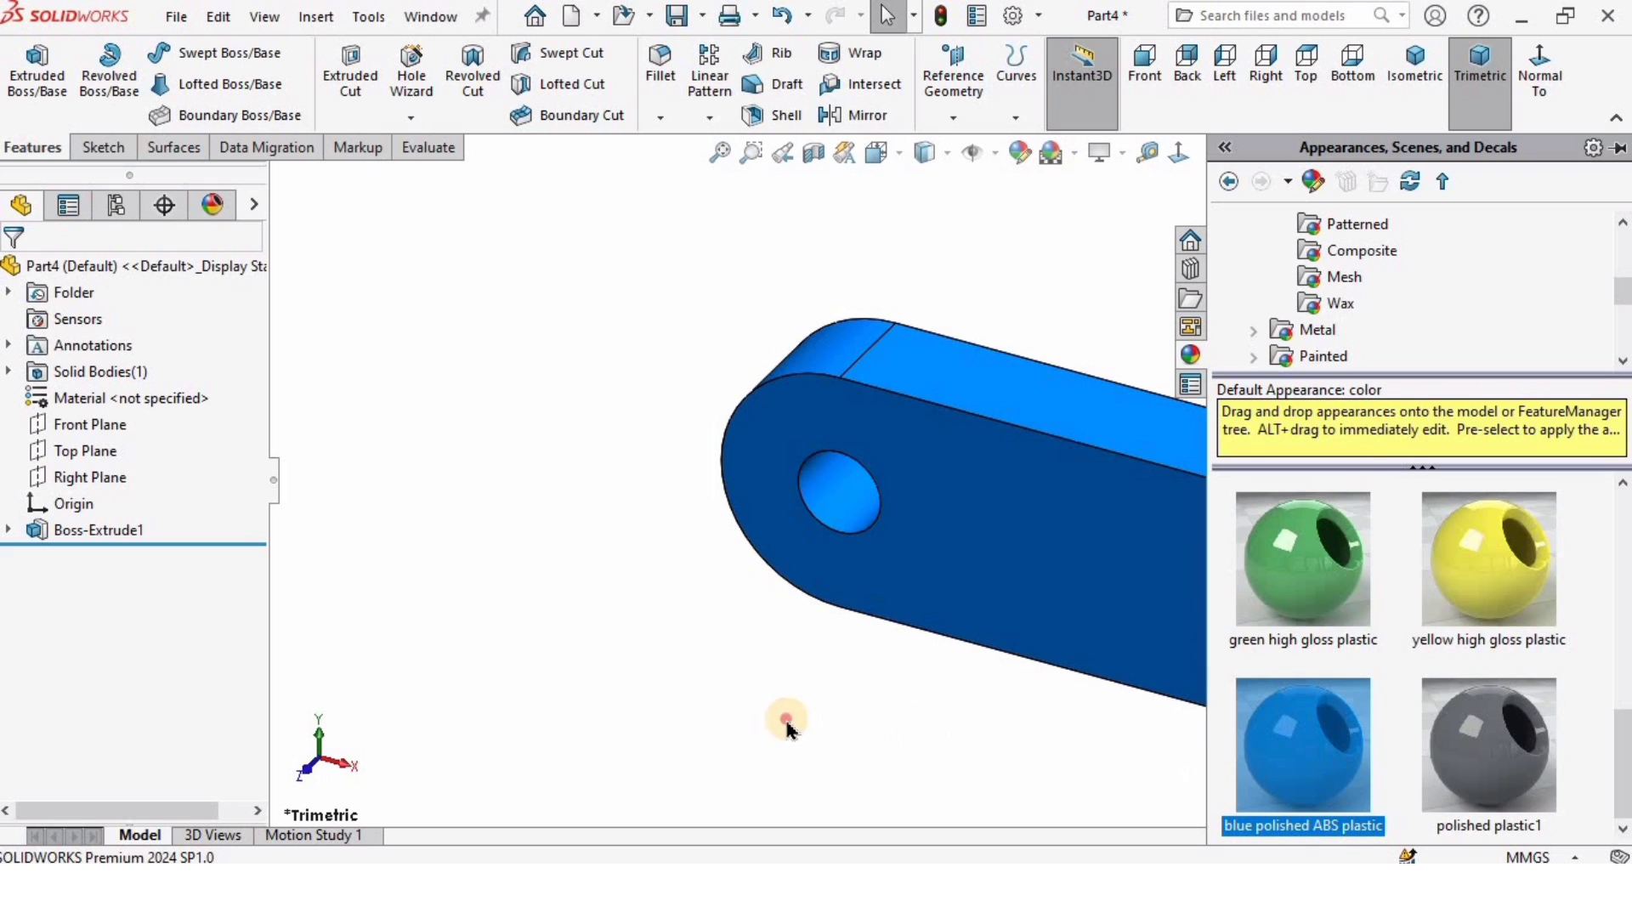
left_click(787, 721)
Start a sketch on the link's front face and draw two connected slanted lines, about 4.9 mm and 6.4 mm long, right of the part
left_click(1094, 586)
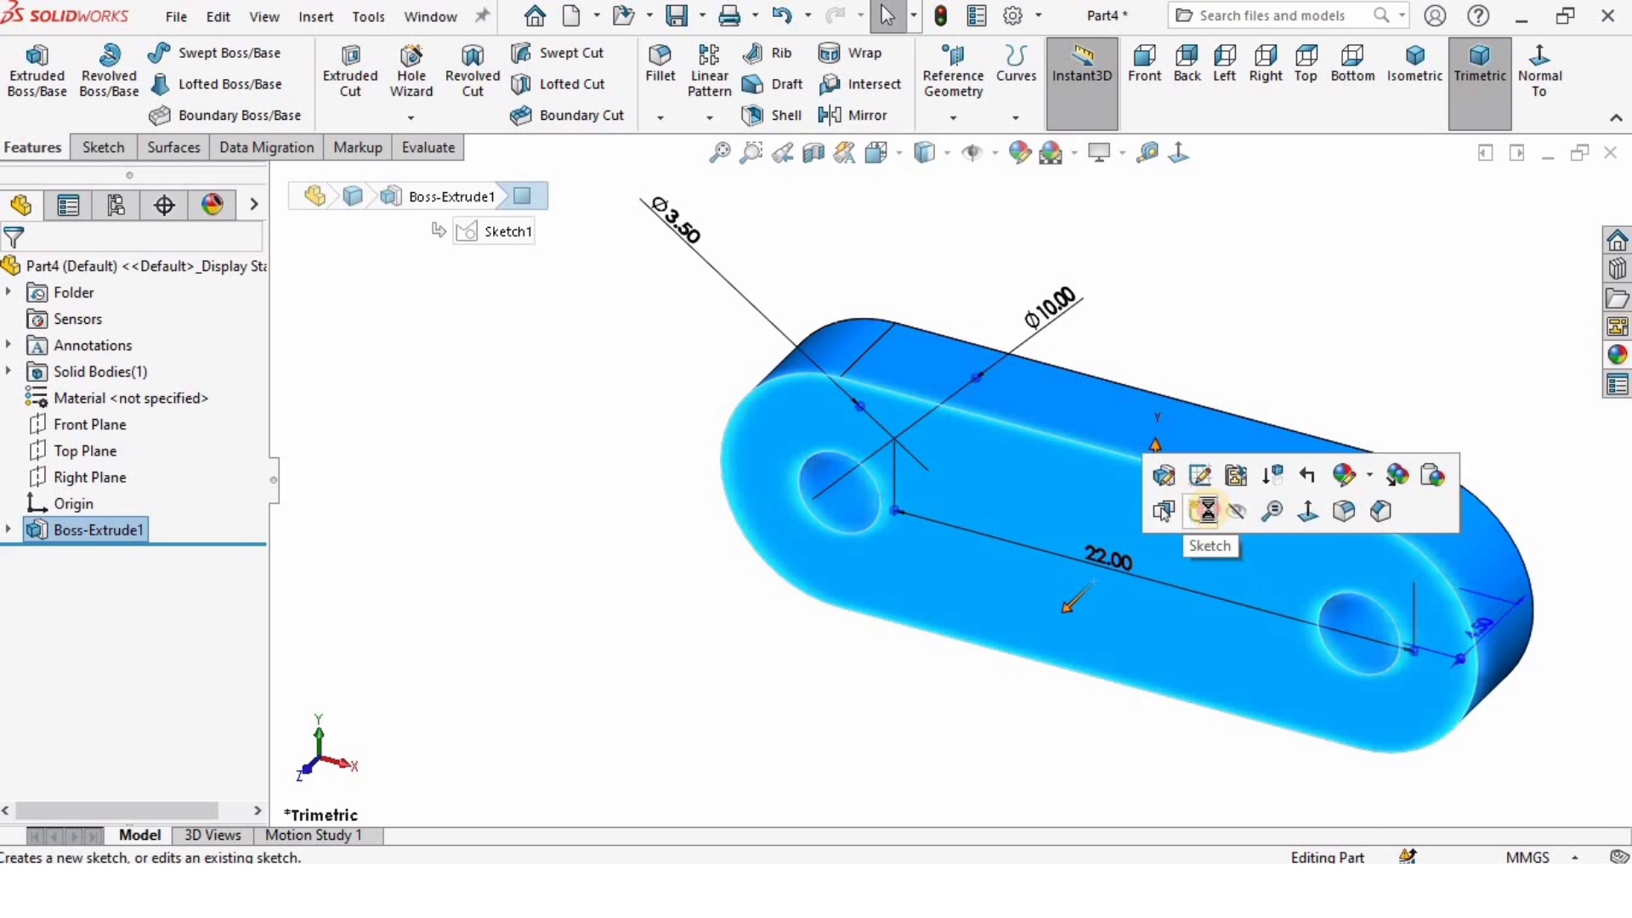
left_click(1207, 510)
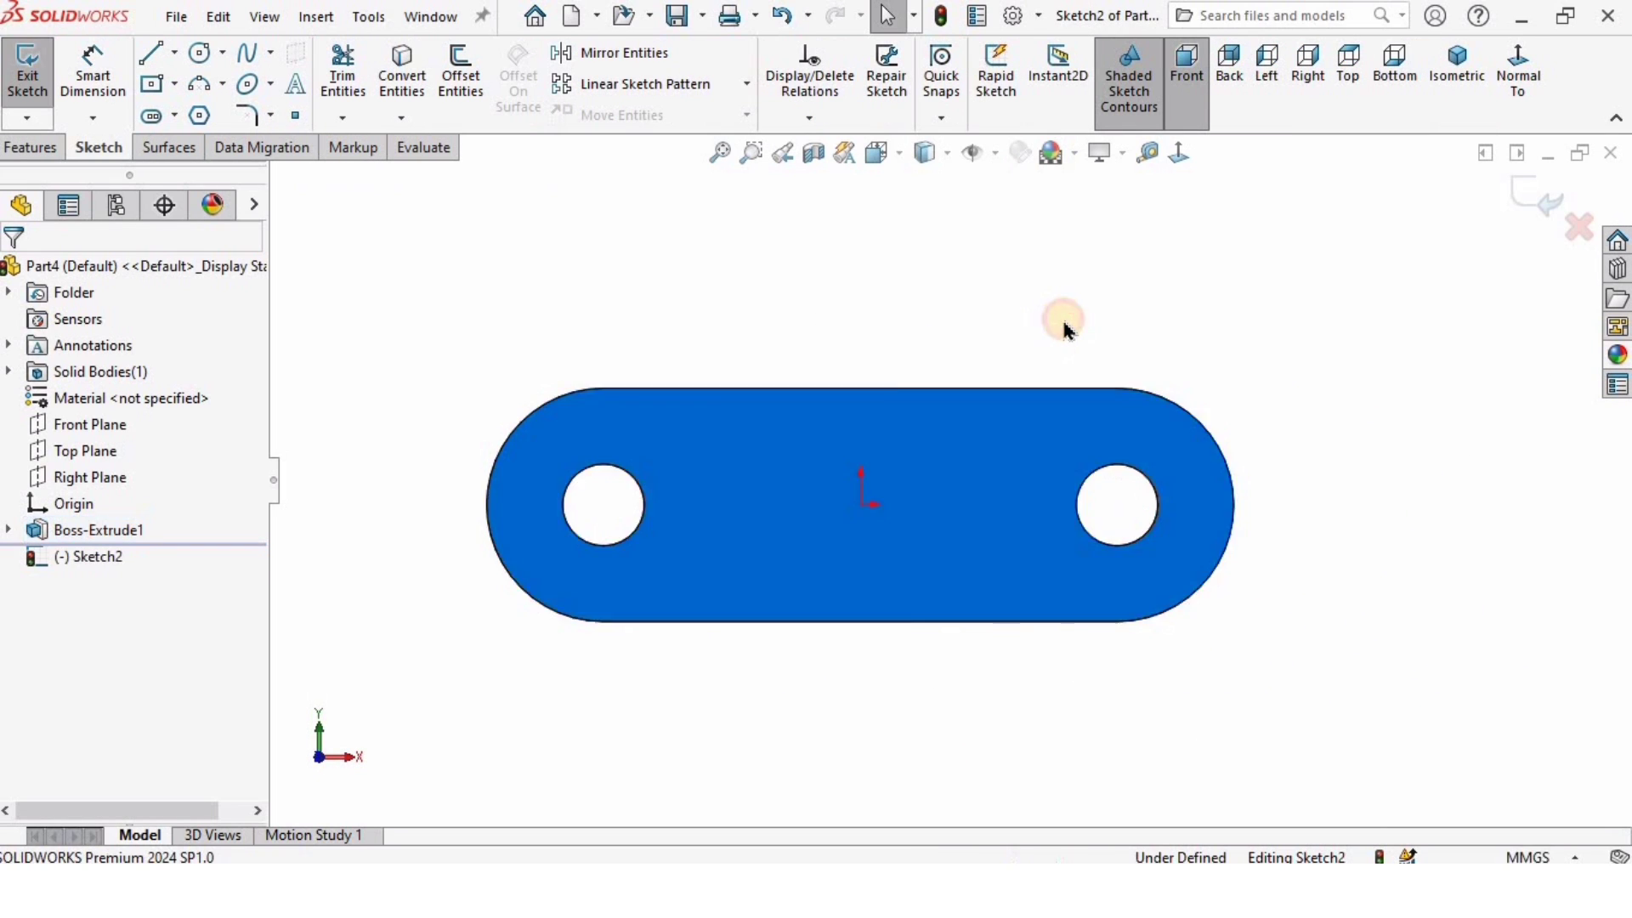
left_click(151, 71)
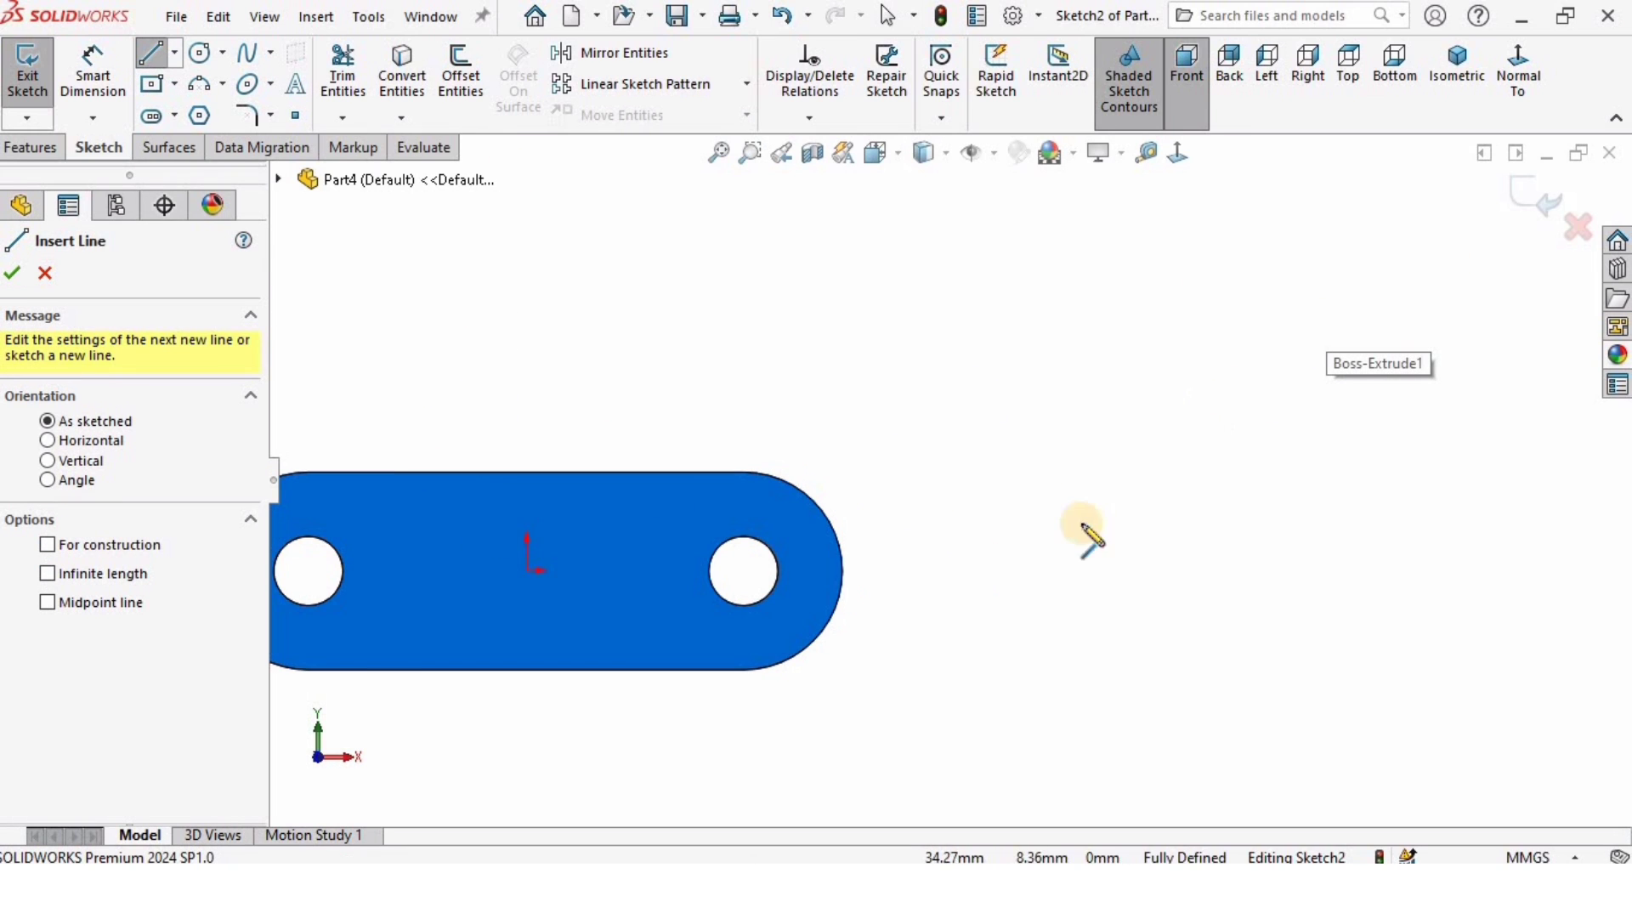
scroll(1097, 510, "up", 2)
left_click(1178, 381)
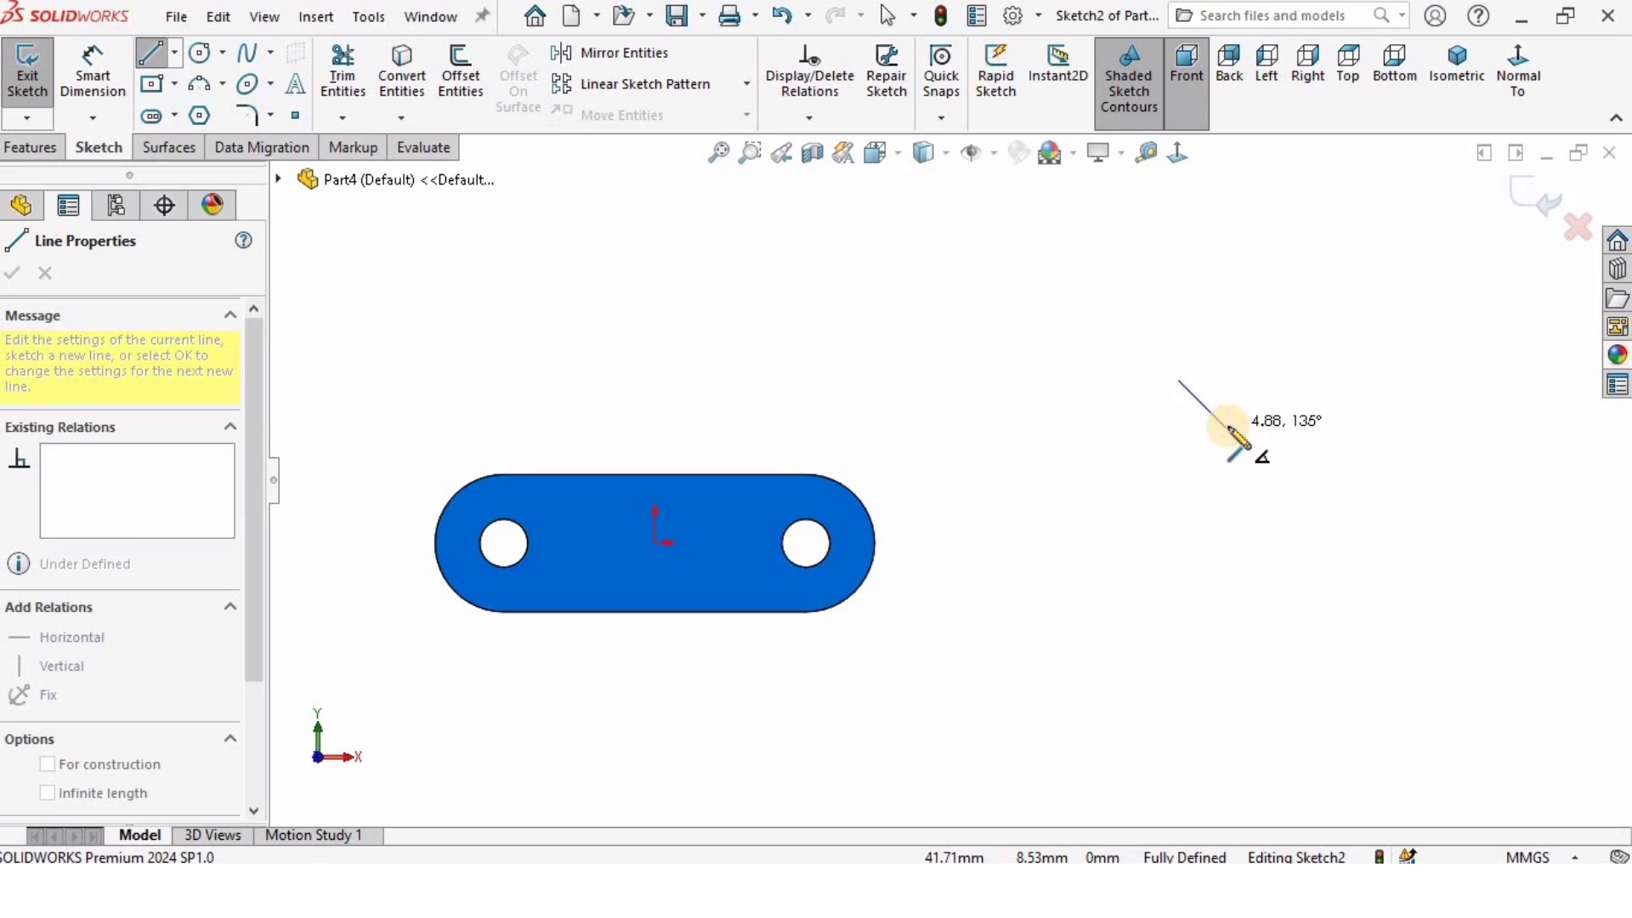
left_click(1225, 427)
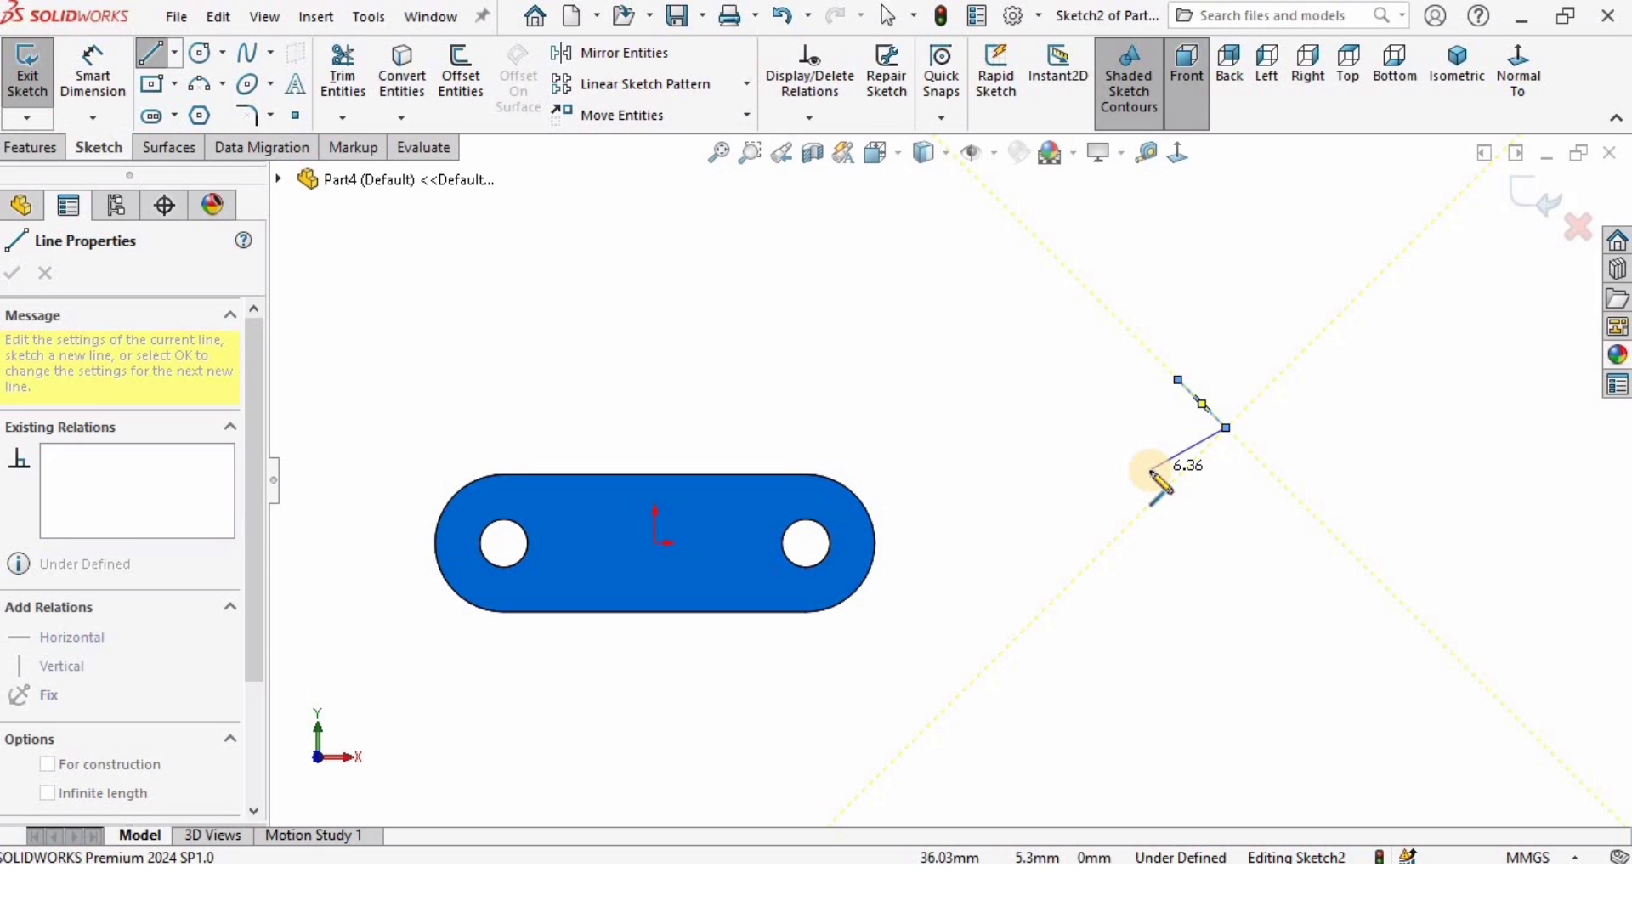
left_click(1151, 470)
key("Escape")
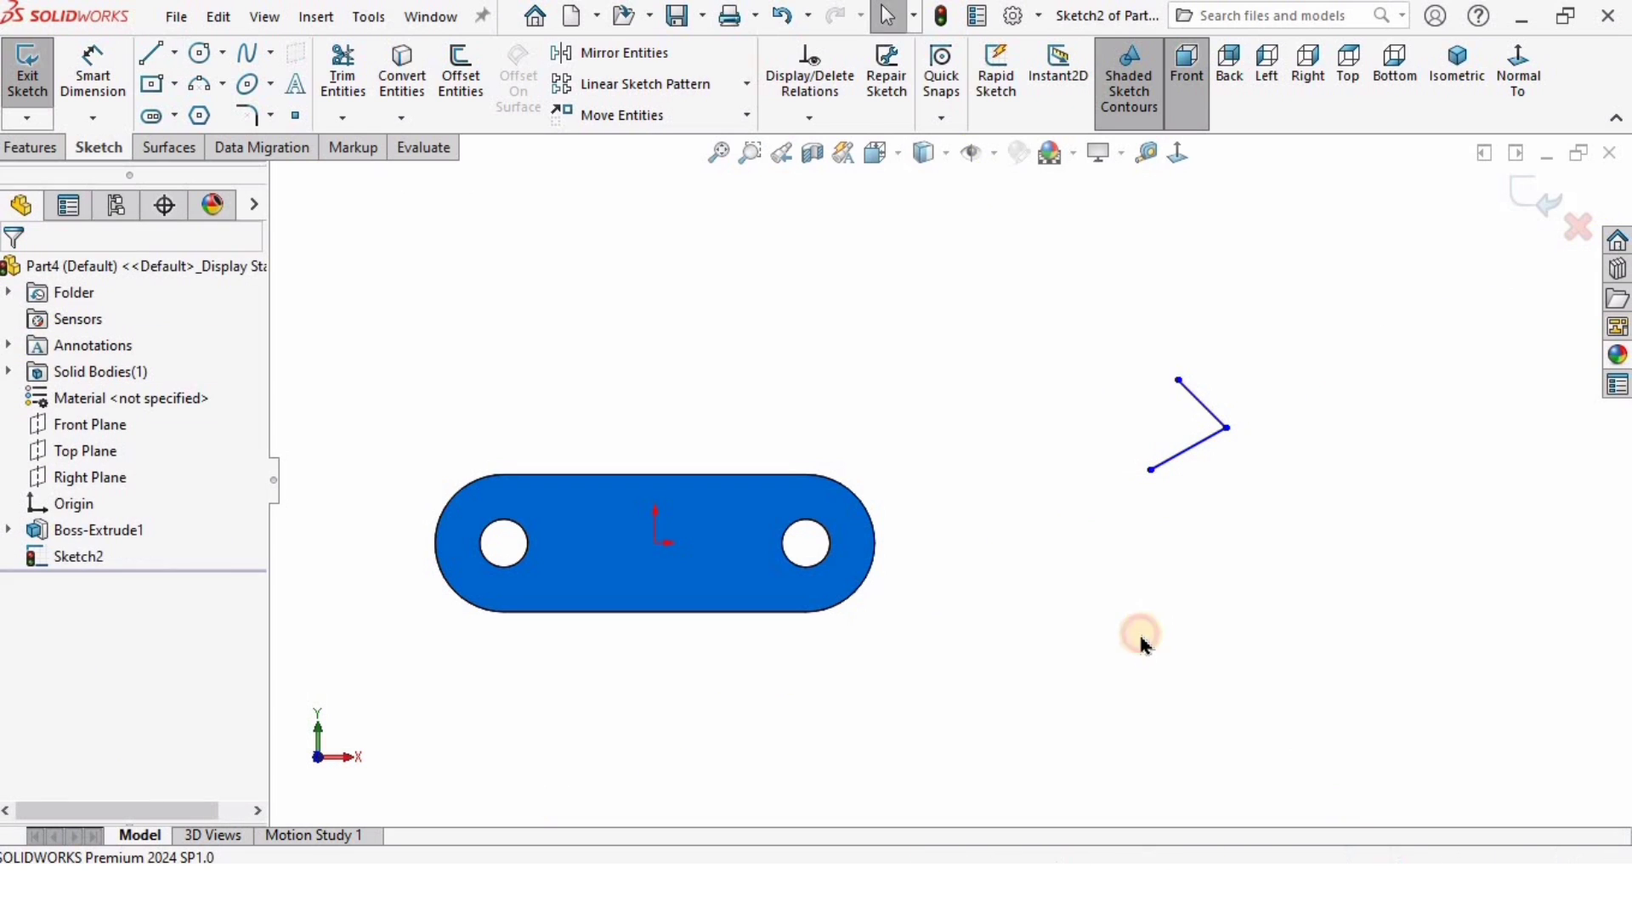
Dimension the length of the short upper slanted line as 4 mm
left_click(1252, 391)
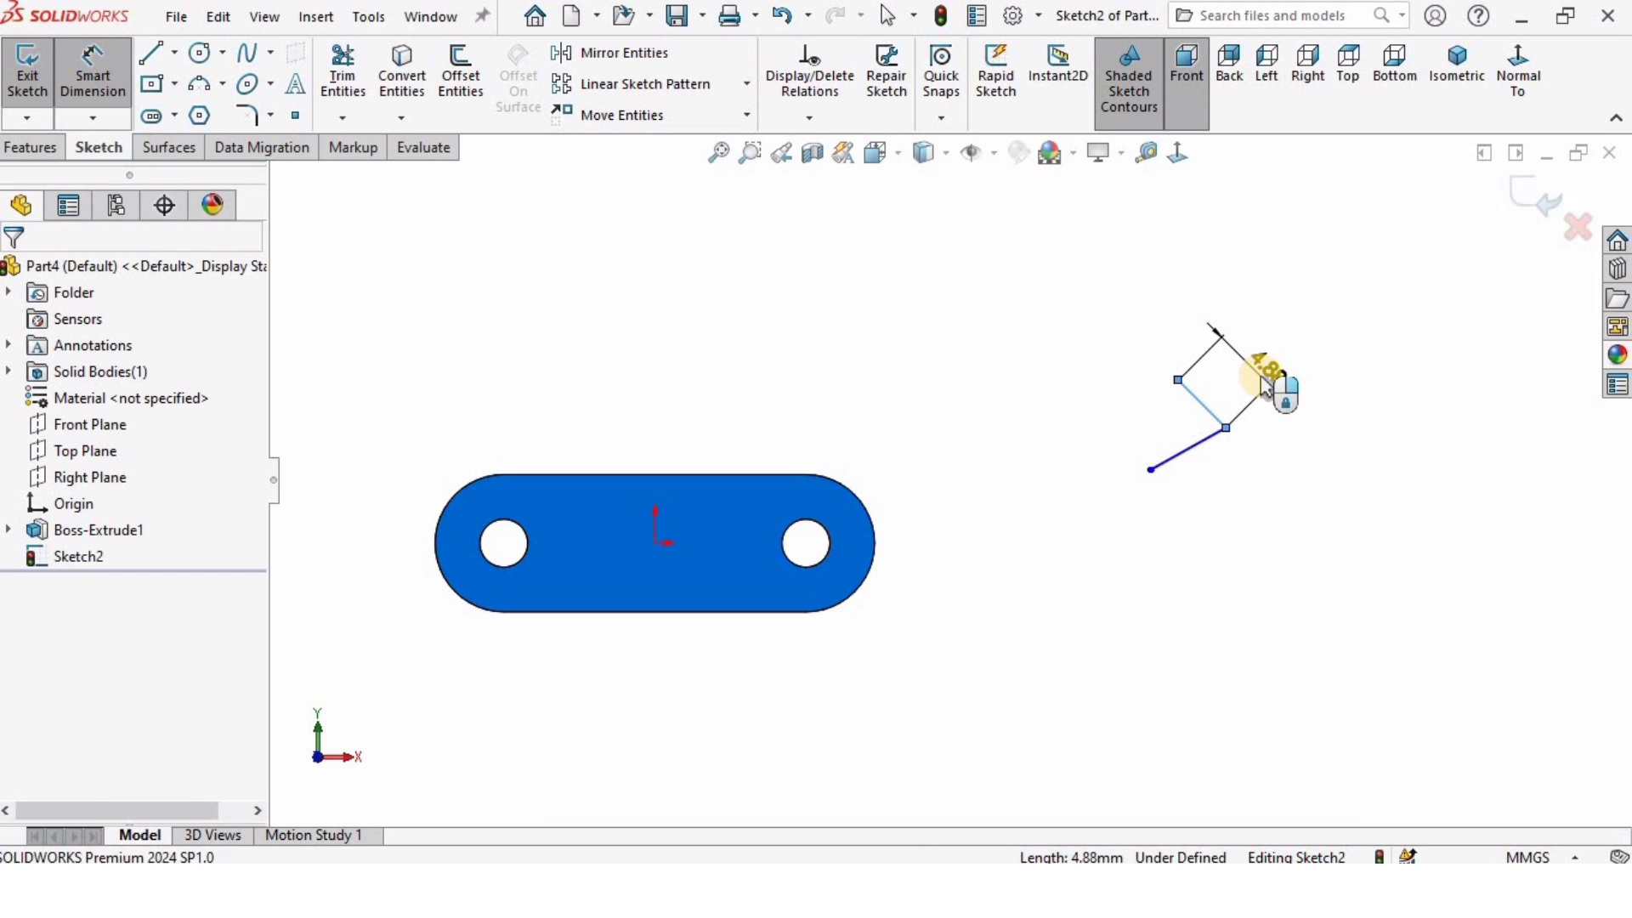
left_click(1264, 385)
type("4.88108417mm")
key("Return")
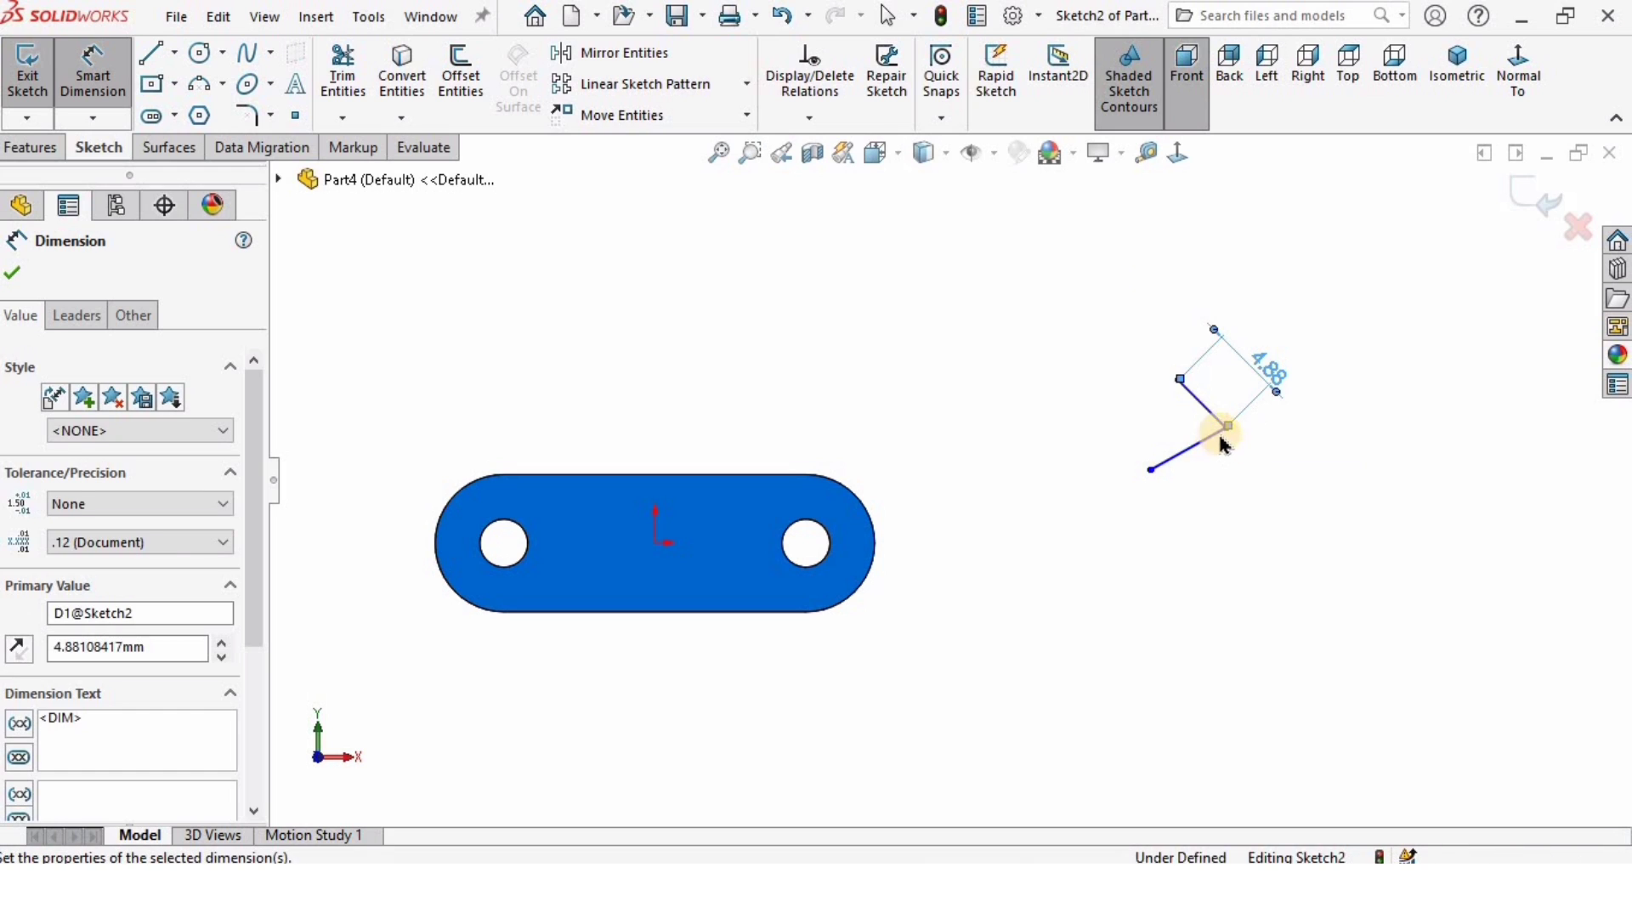
Dimension the length of the lower slanted line as 8 mm
left_click(1239, 465)
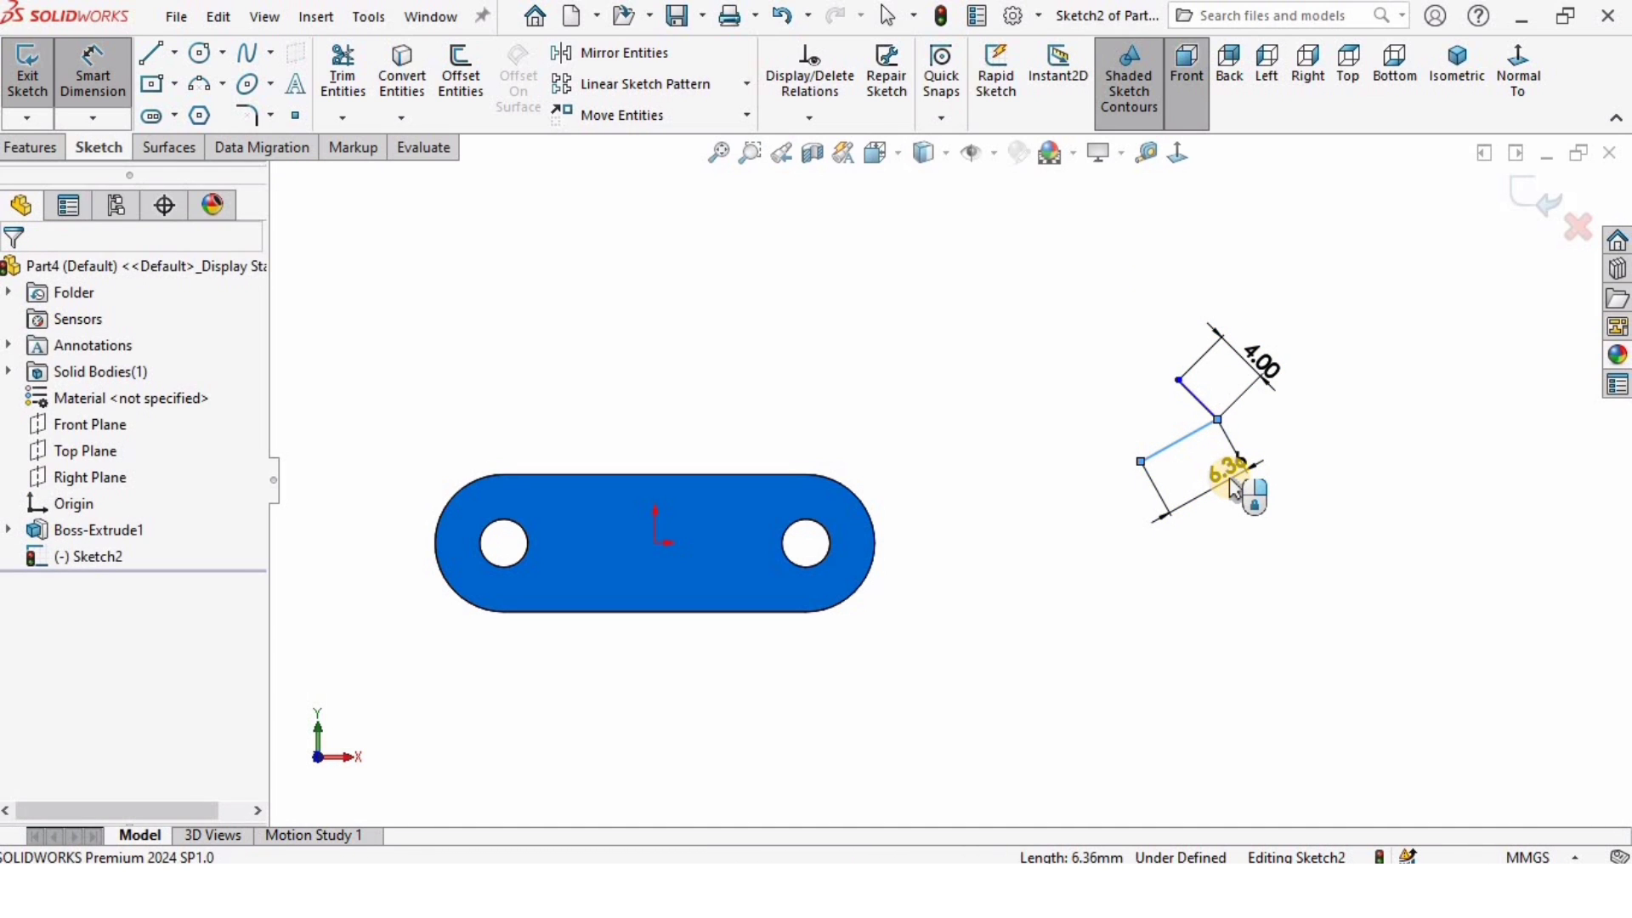
left_click(1235, 491)
type("8")
key("Return")
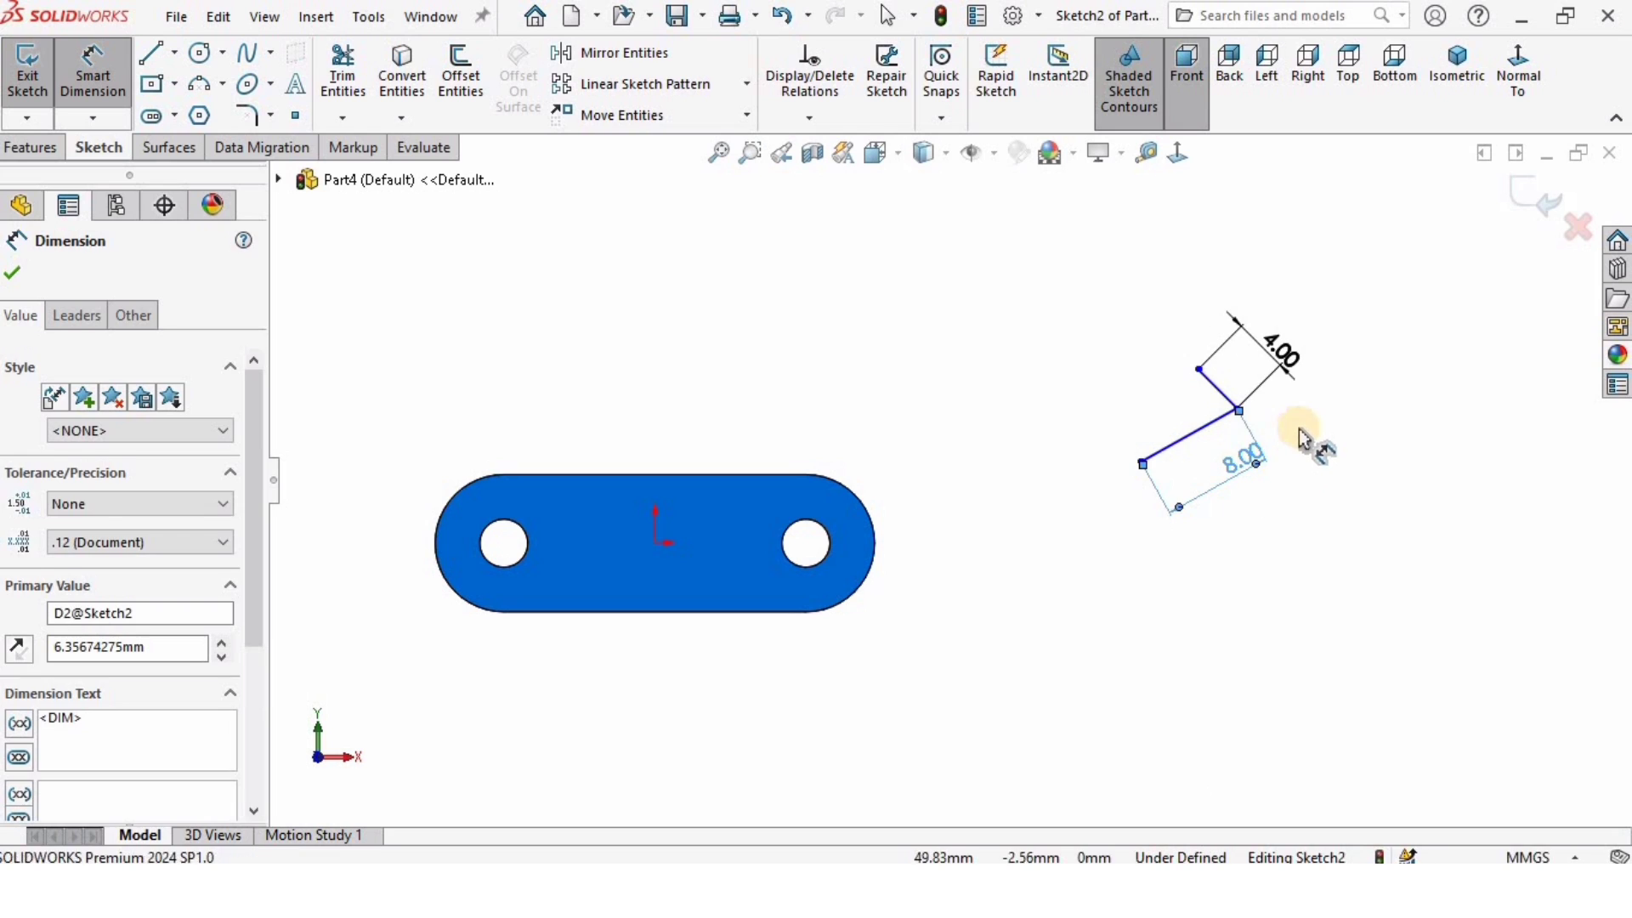
left_click(1302, 440)
Dimension the vertical distance from the link's bottom edge to the short line's upper endpoint as 17.87 mm
scroll(1346, 515, "down", 1)
scroll(1190, 680, "up", 2)
scroll(969, 721, "down", 2)
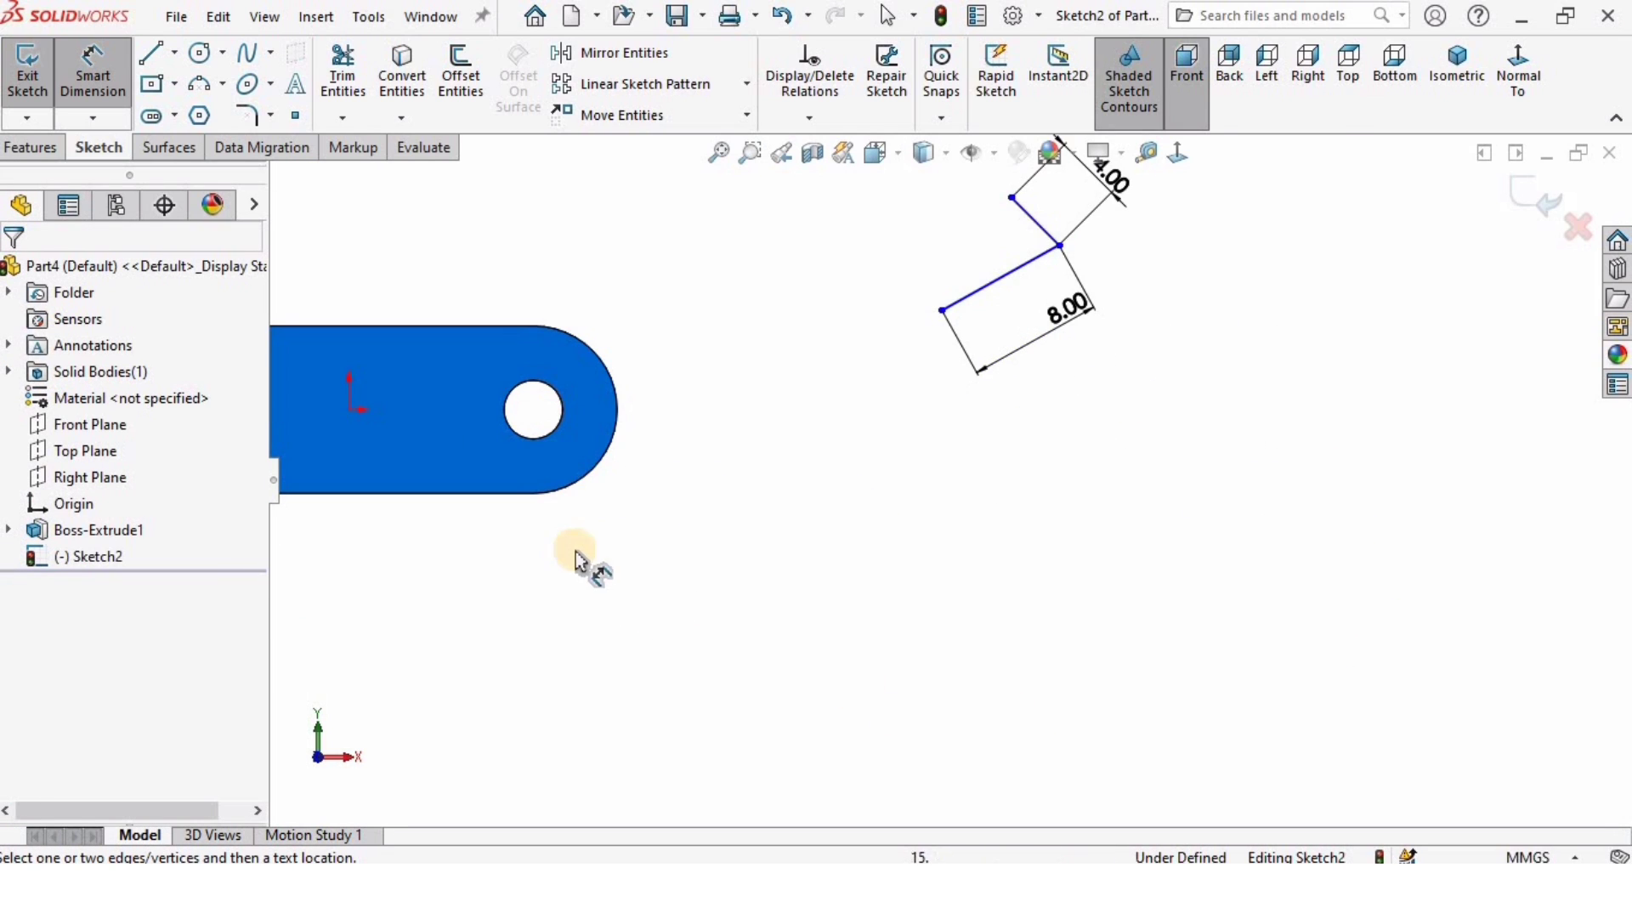
scroll(699, 542, "up", 1)
scroll(691, 360, "up", 1)
scroll(893, 544, "down", 2)
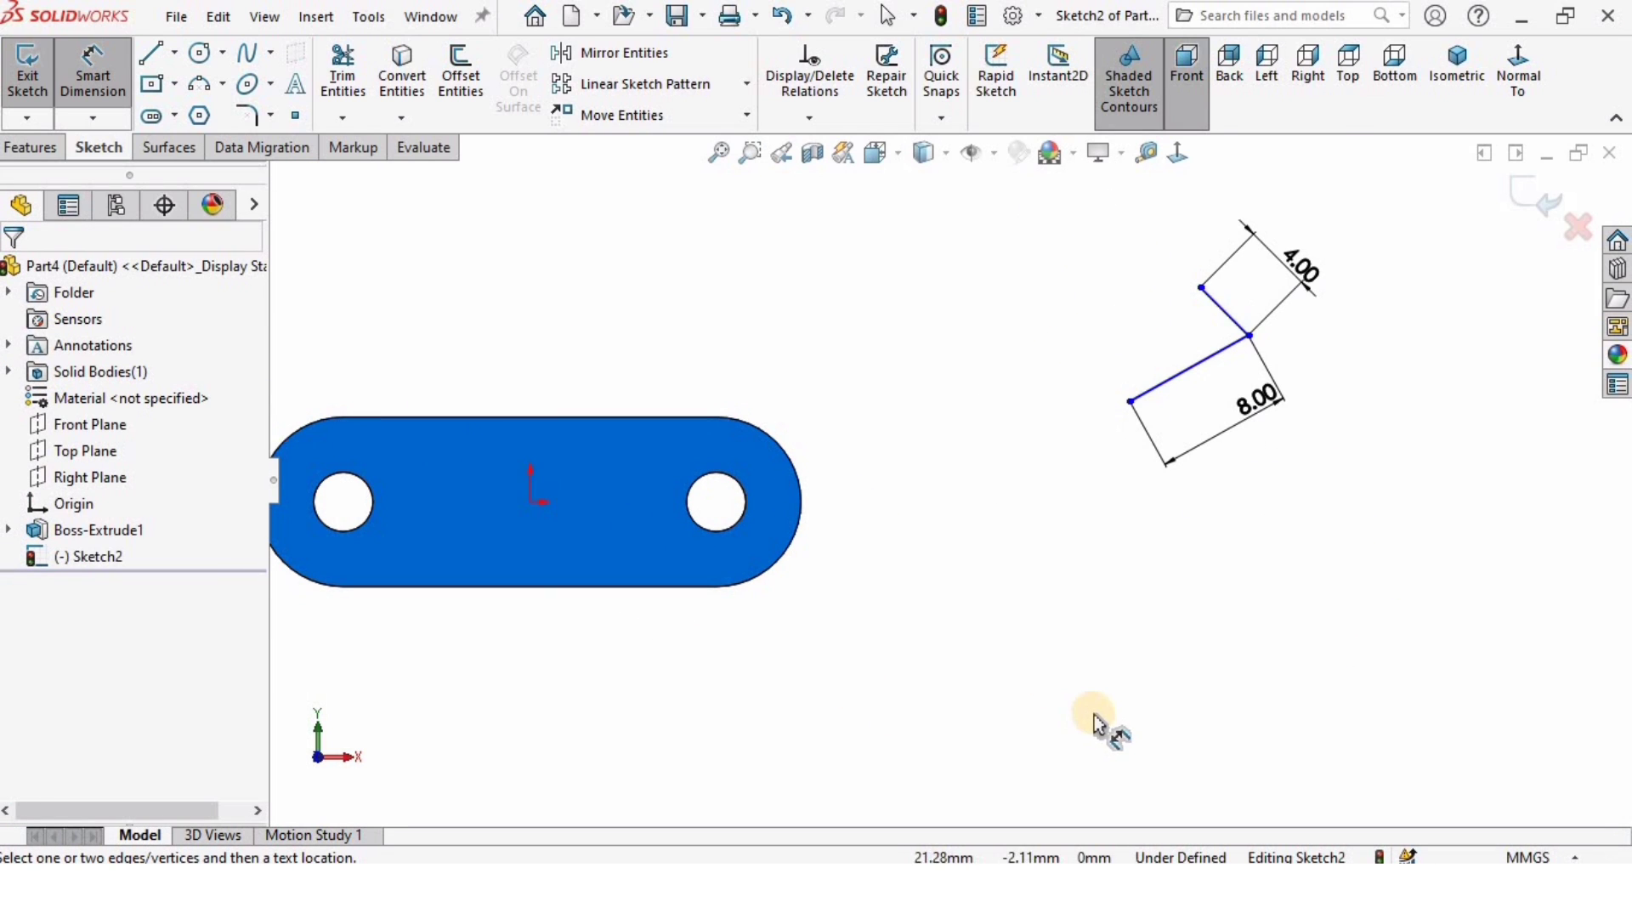
left_click(677, 587)
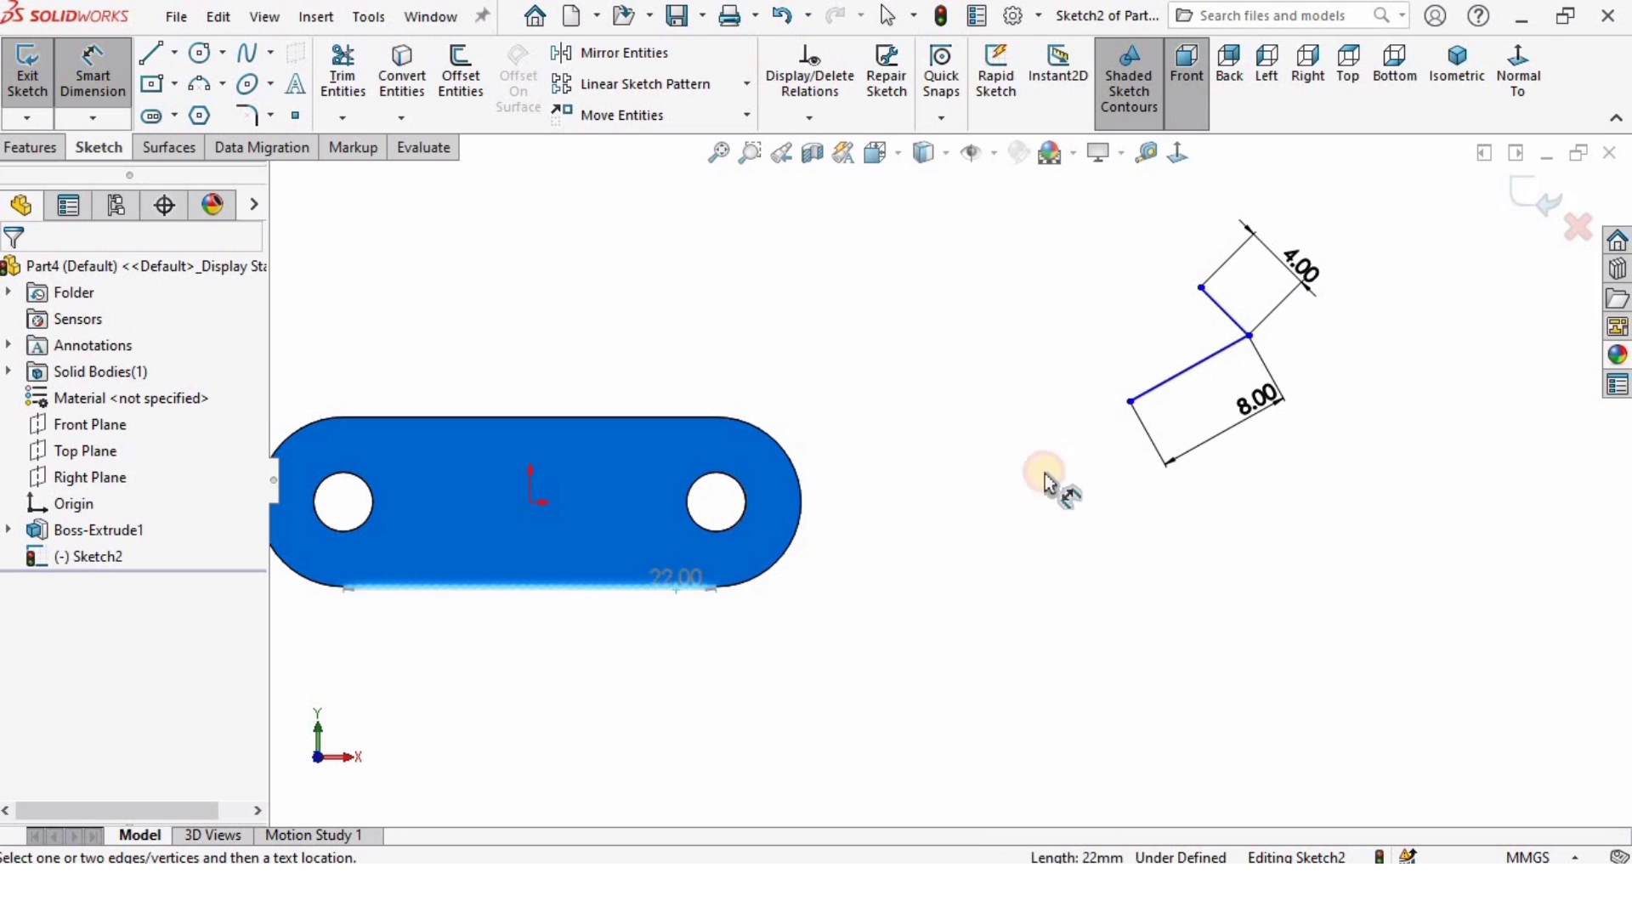
left_click(1201, 288)
scroll(952, 481, "up", 2)
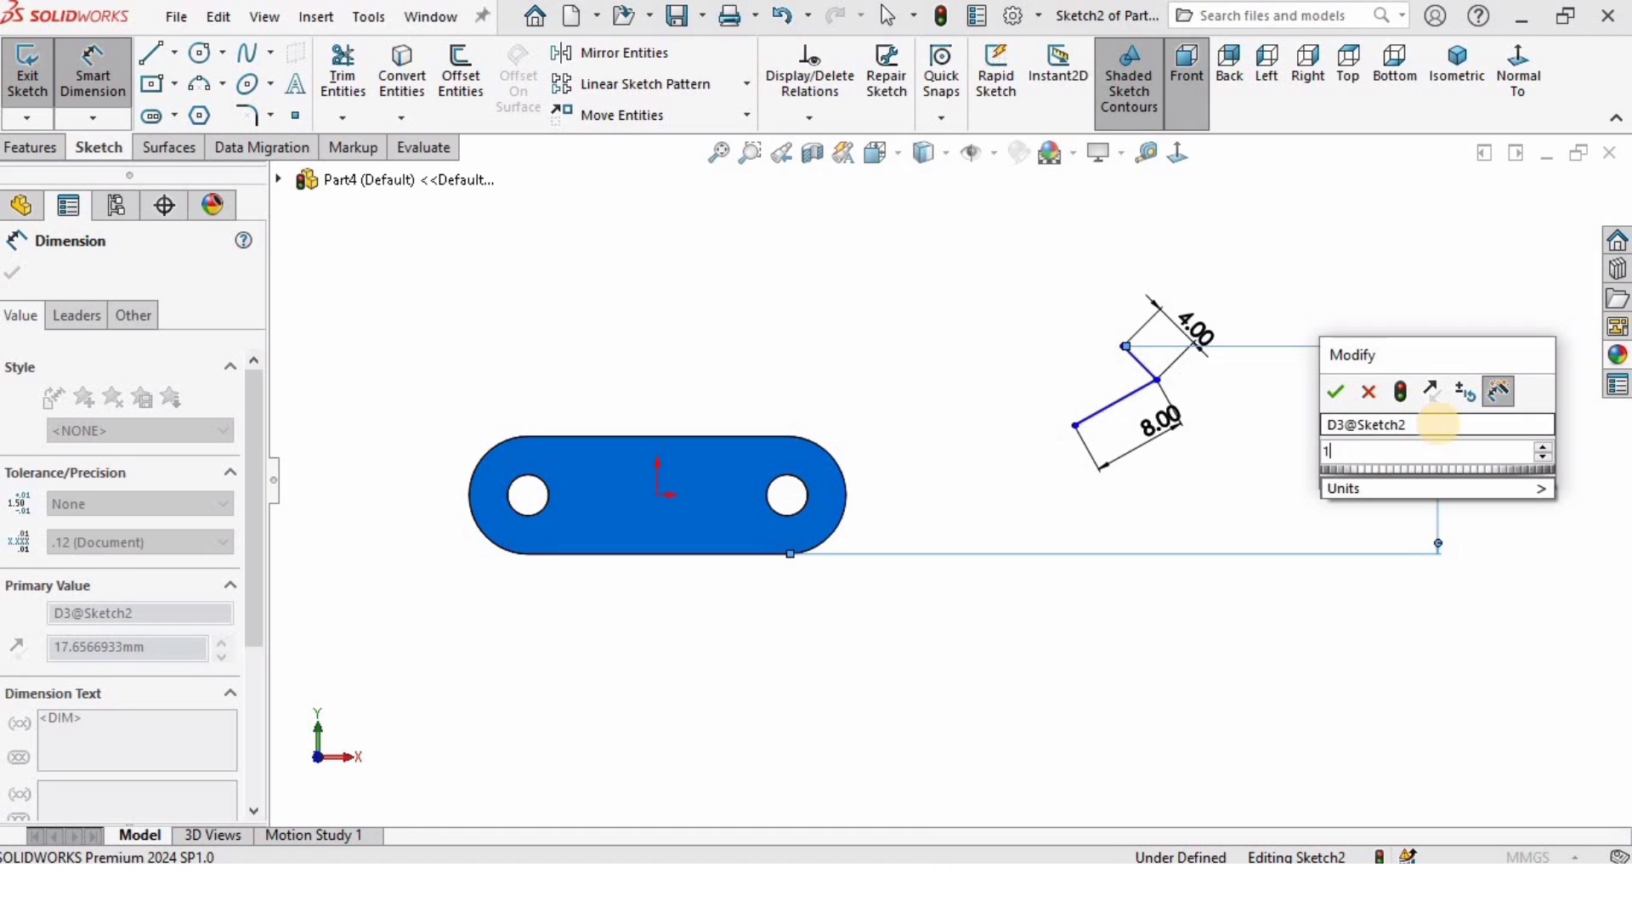
type("17.87")
key("Return")
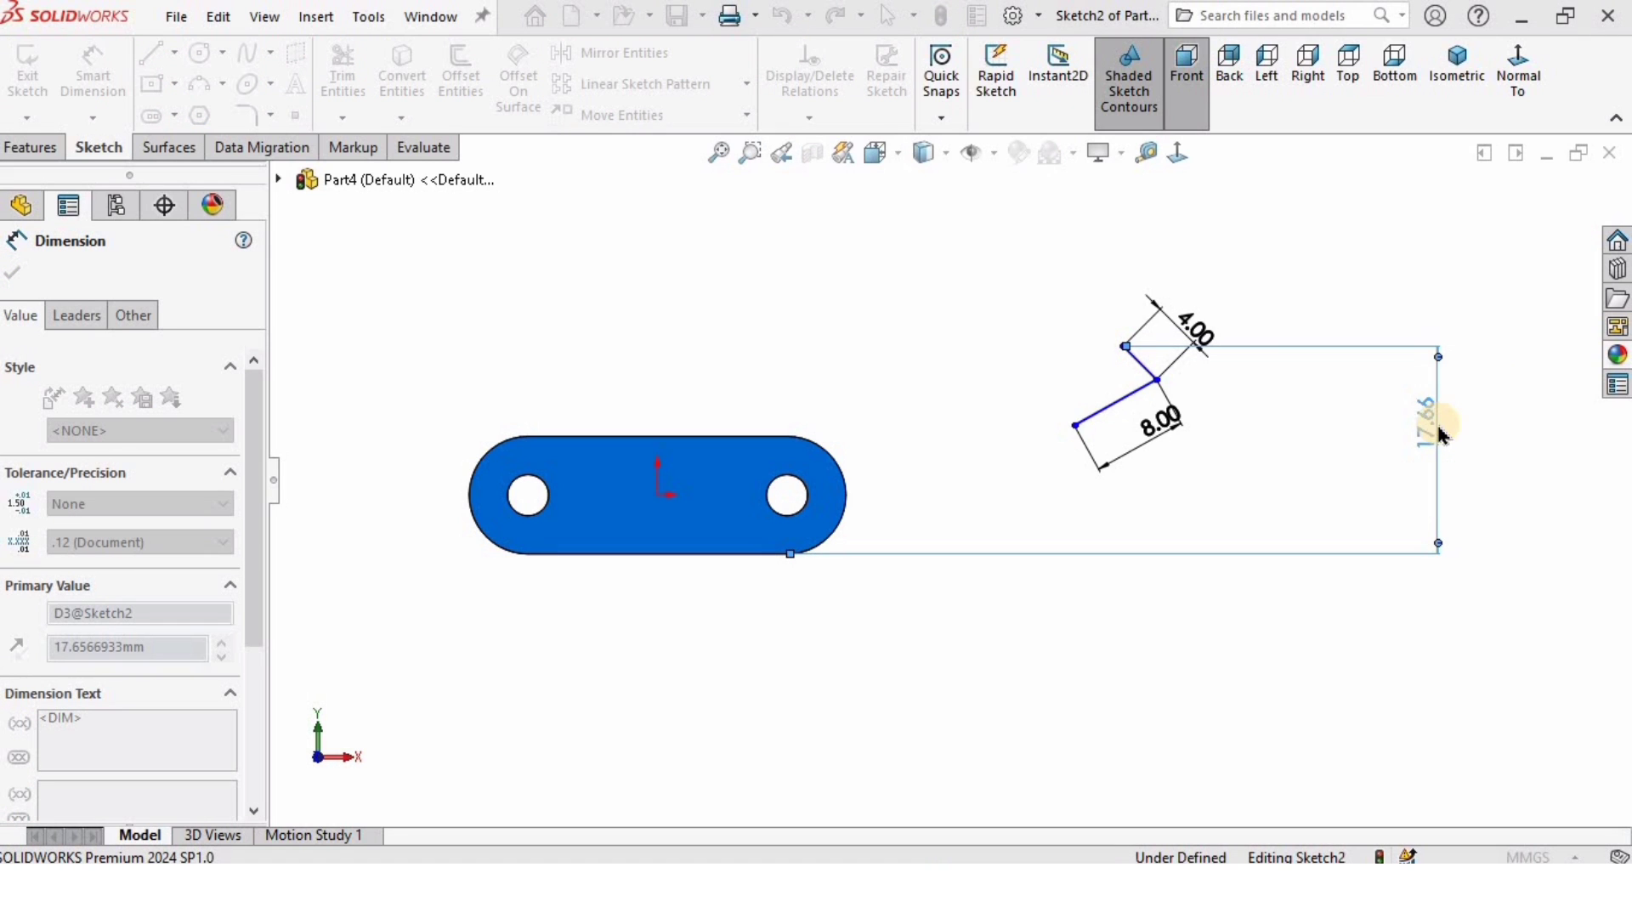
Dimension the vertical distance from the link's bottom edge to the shared corner of the two slanted lines as 15.03 mm
left_click(1163, 678)
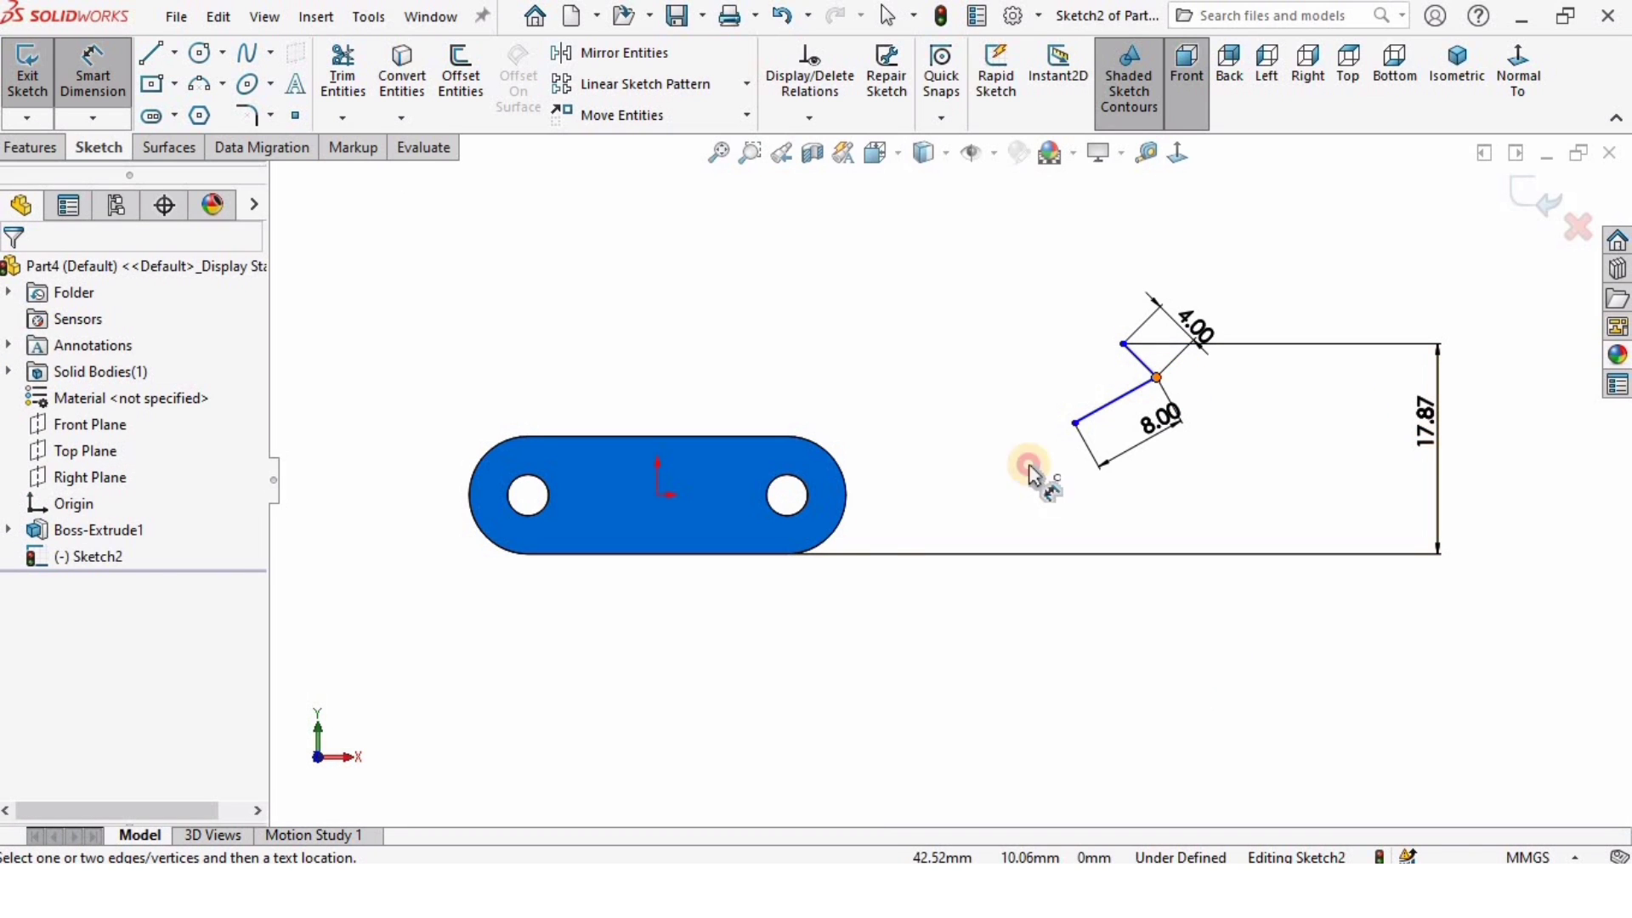
left_click(757, 554)
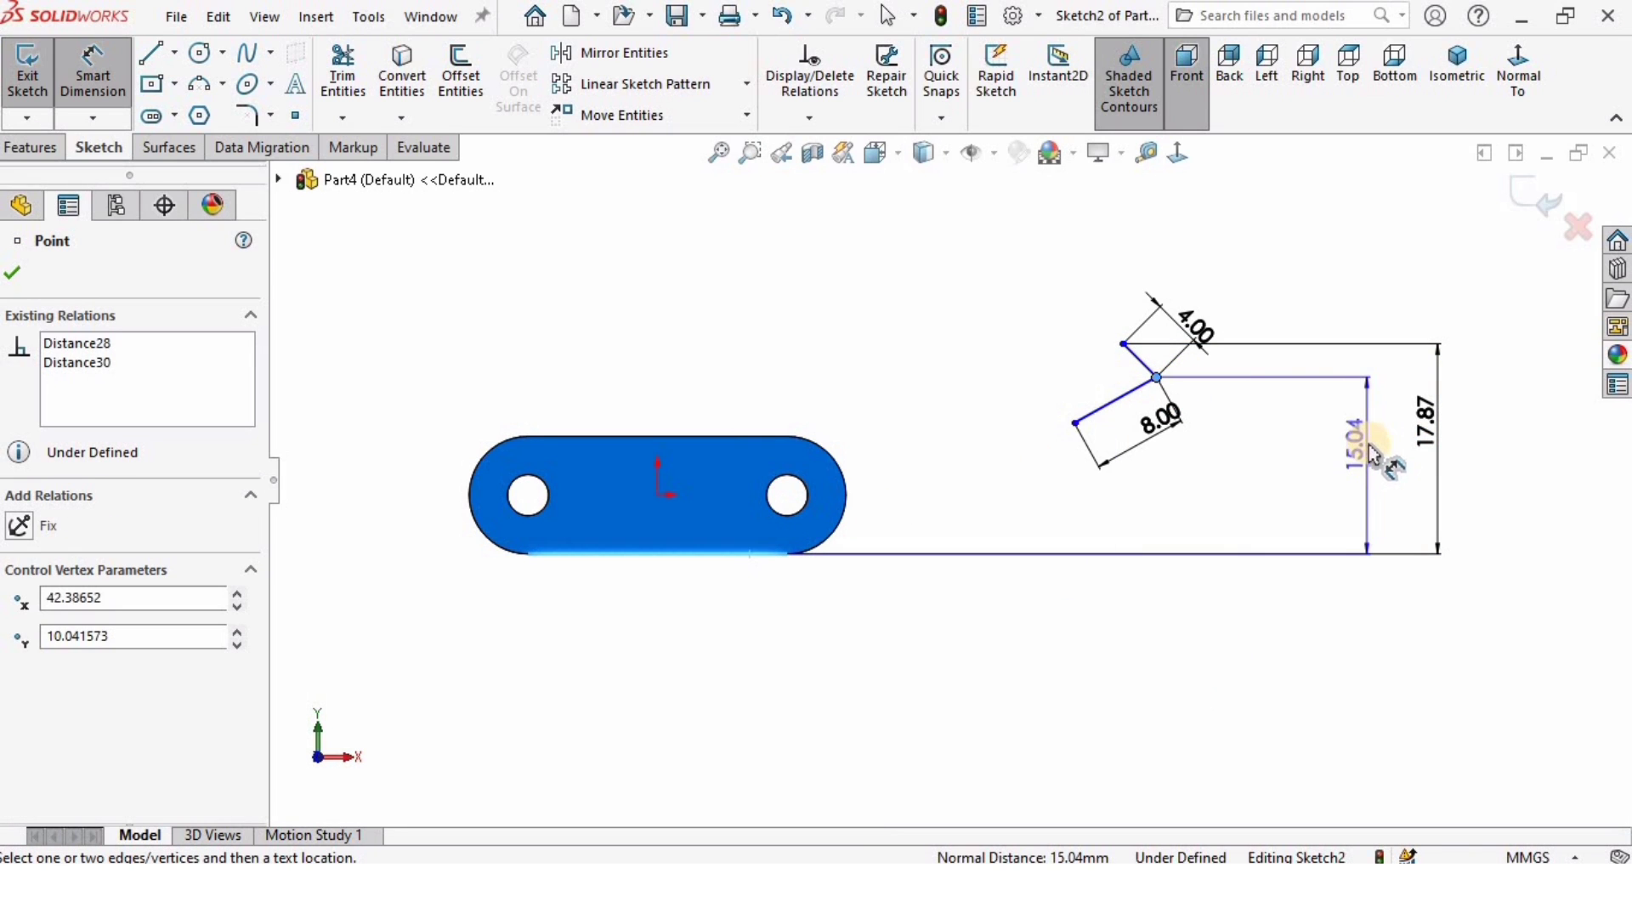
left_click(1367, 443)
type("15.03")
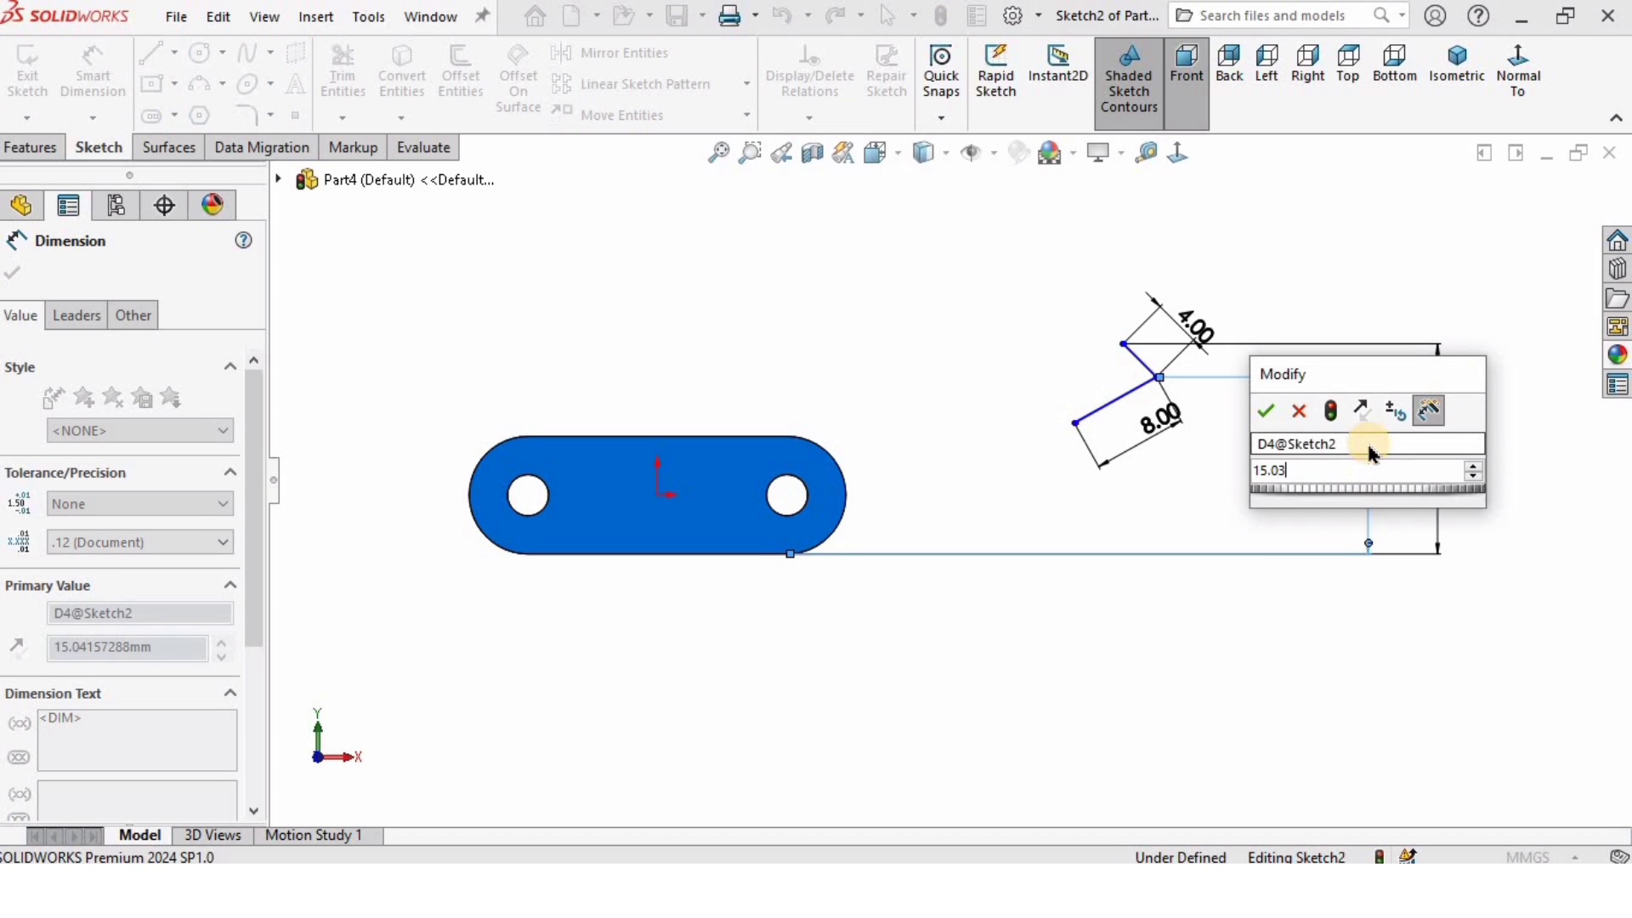
key("Return")
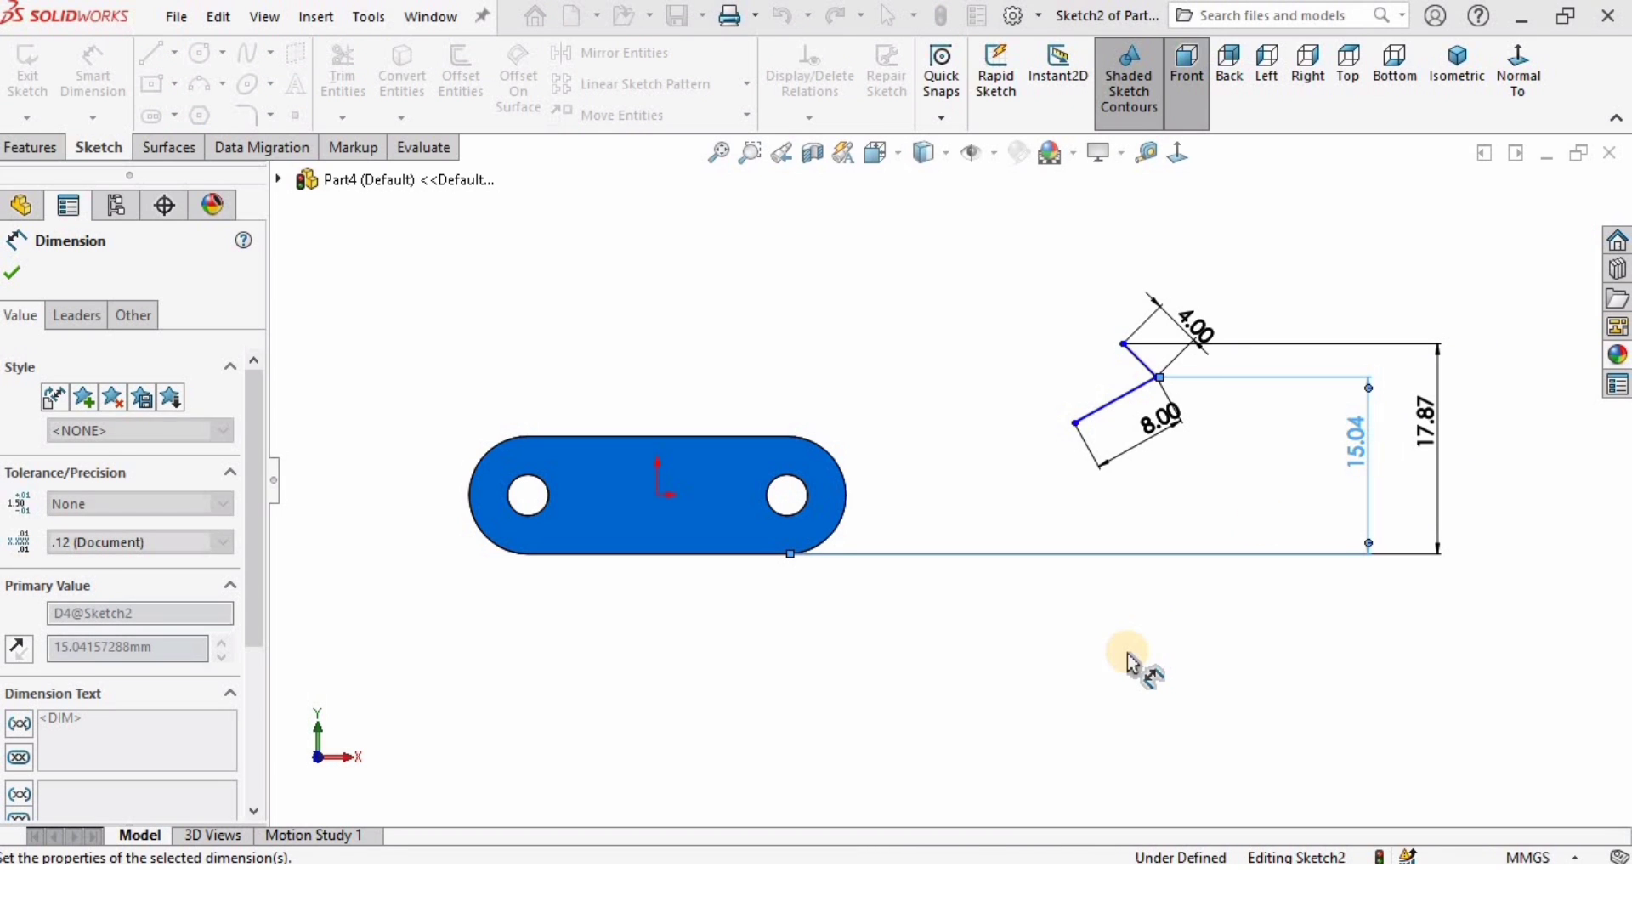
left_click(1128, 663)
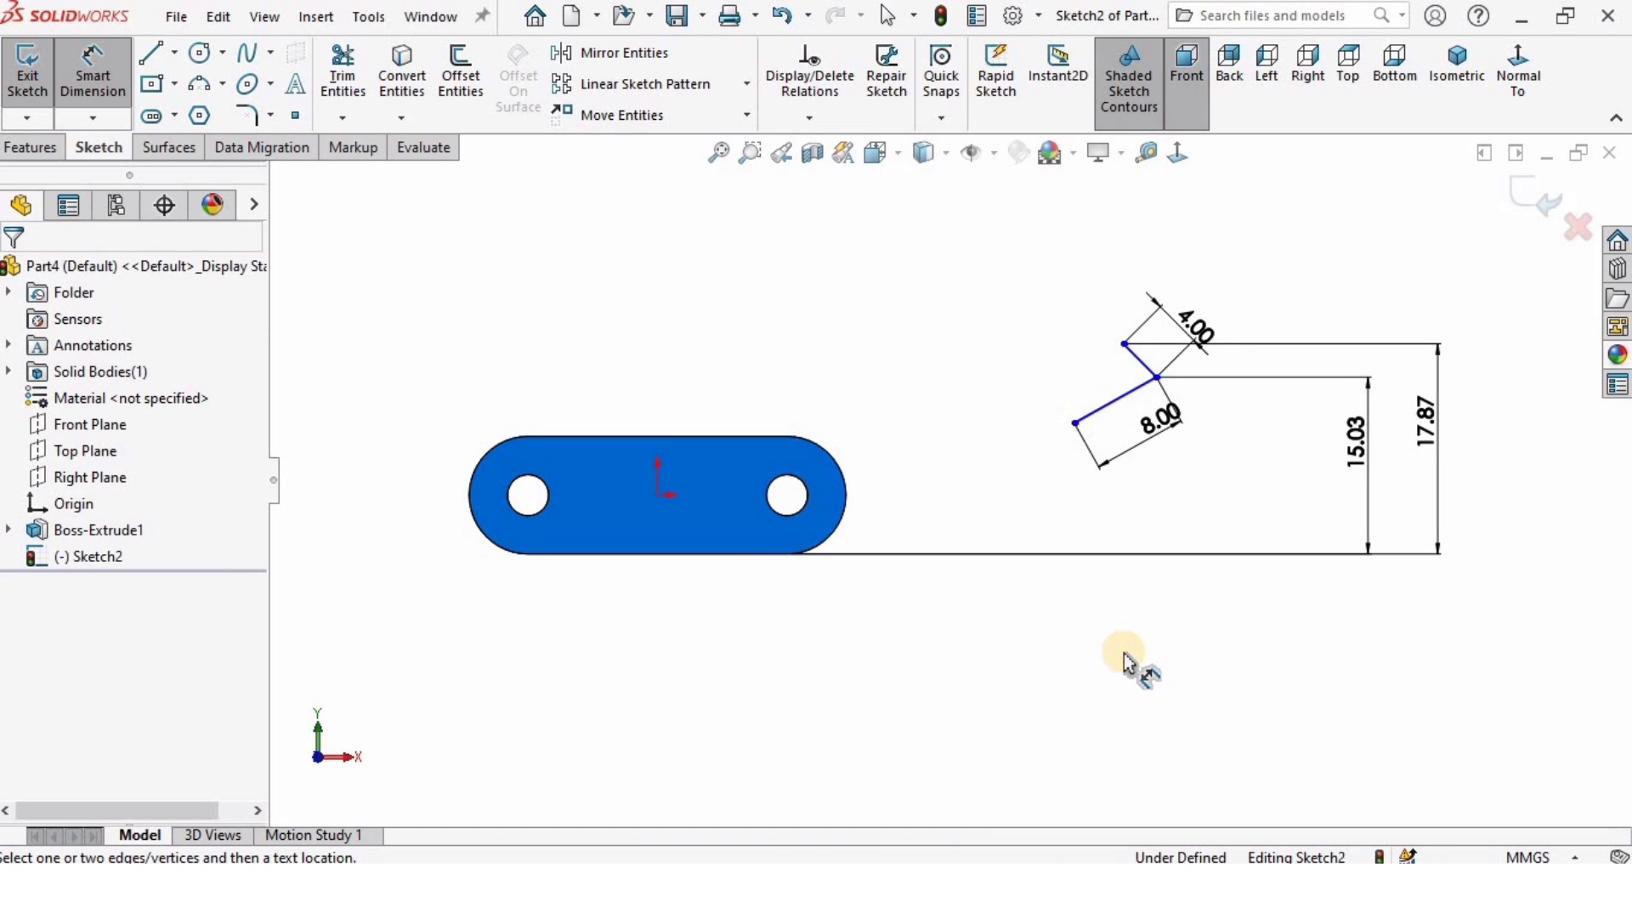
Dimension the vertical distance from the link's bottom edge to the 8 mm line's lower endpoint as 11 mm
left_click(1078, 424)
left_click(743, 557)
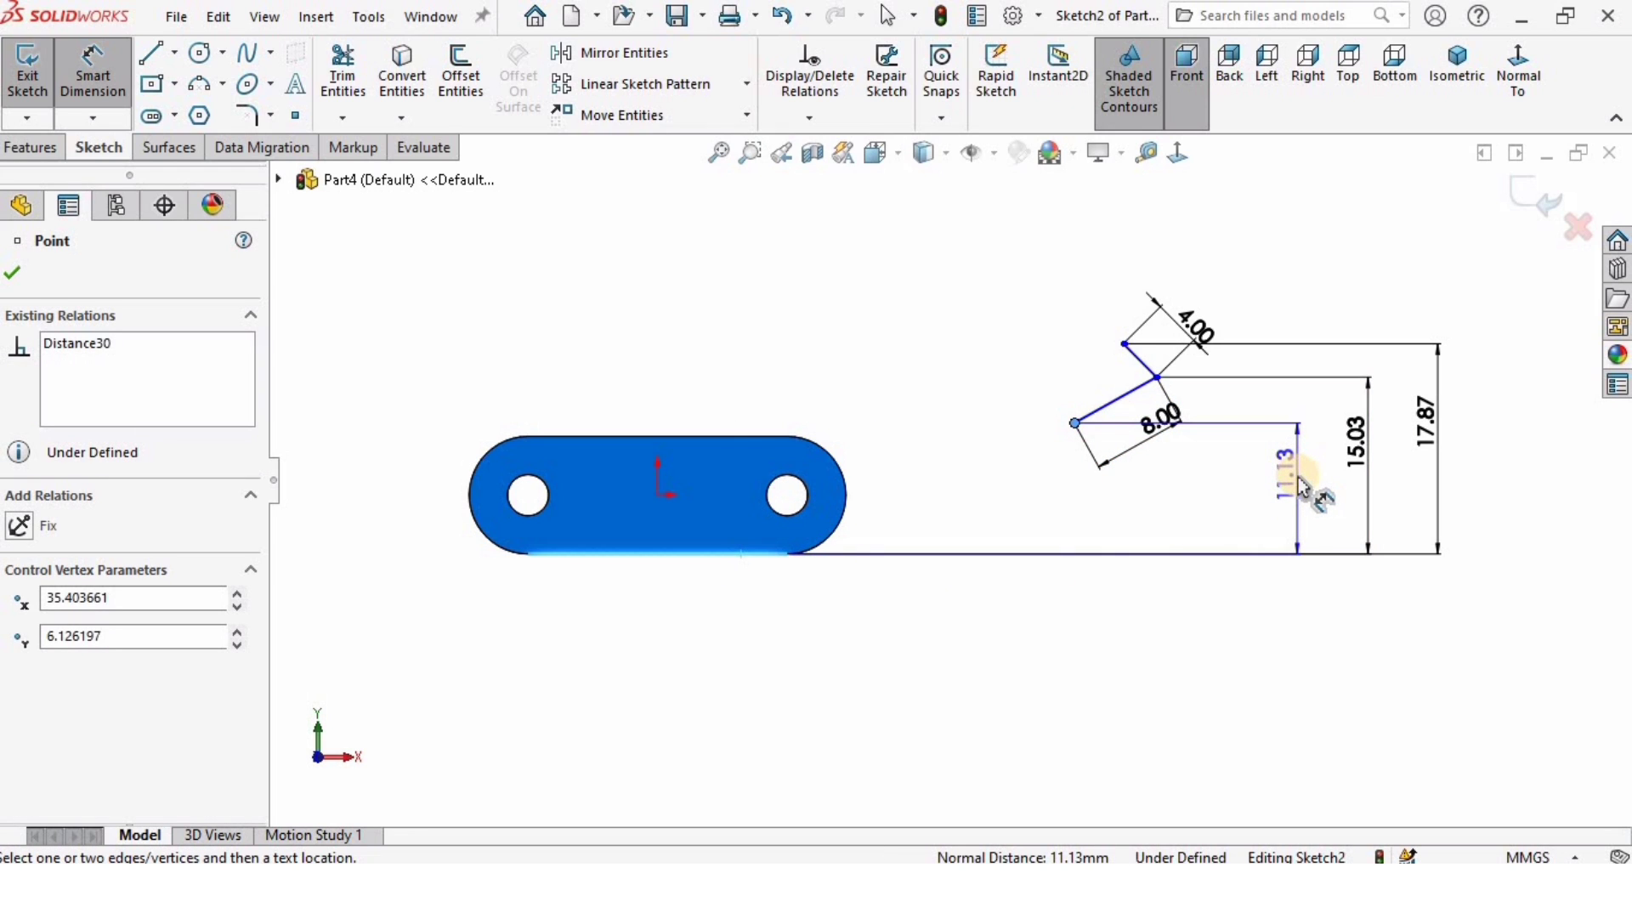
left_click(1297, 476)
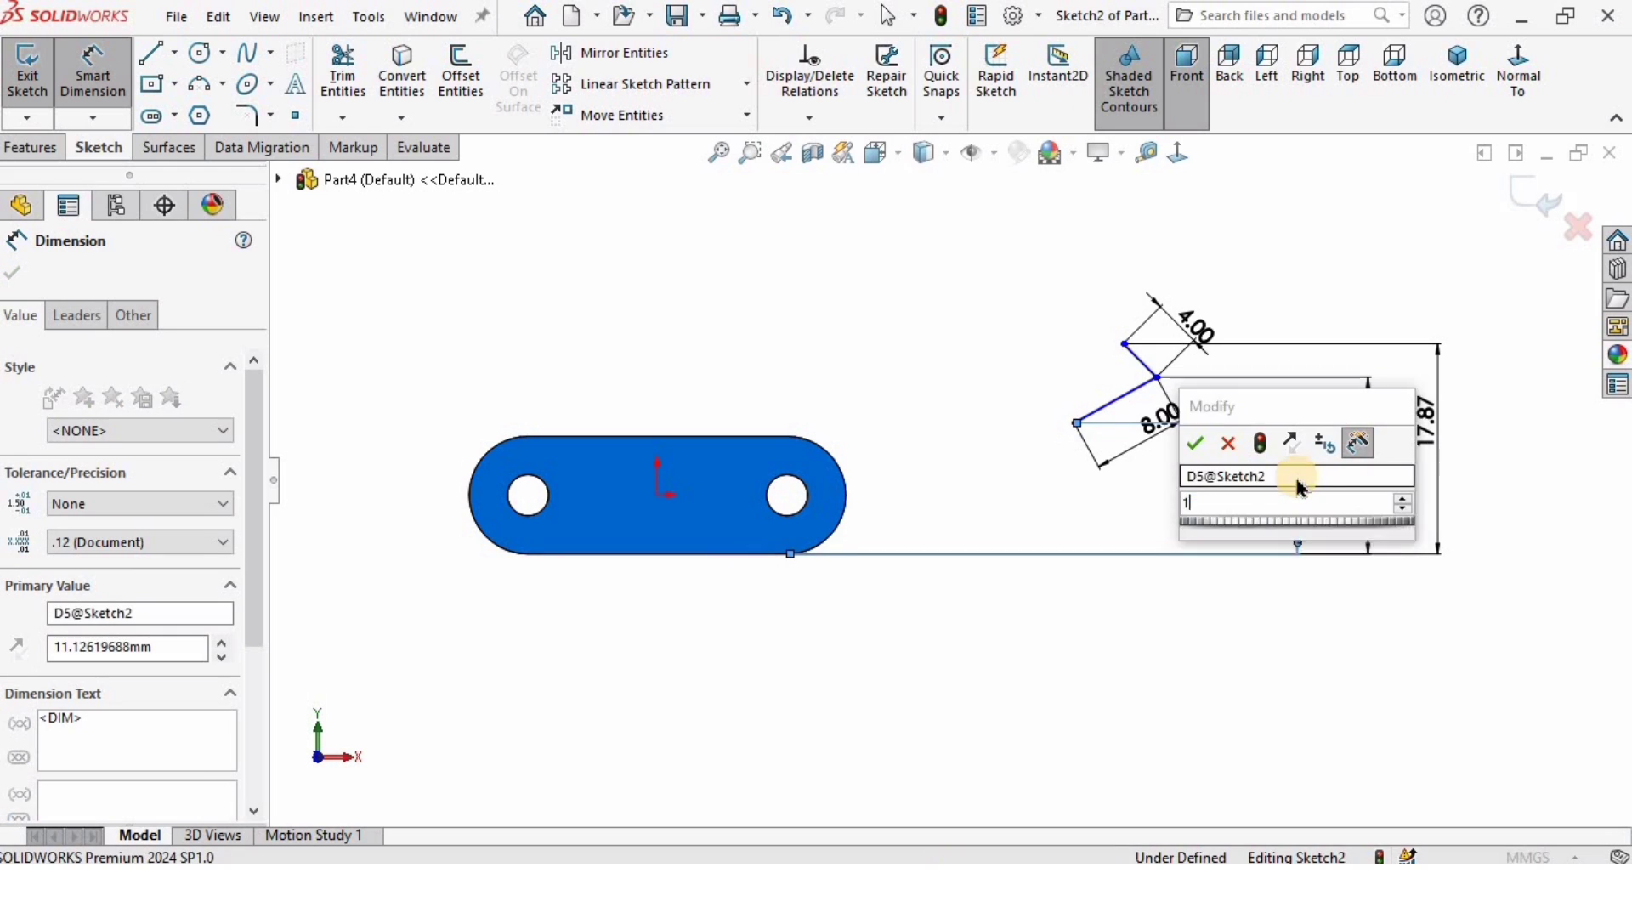
key("Return")
left_click(1080, 678)
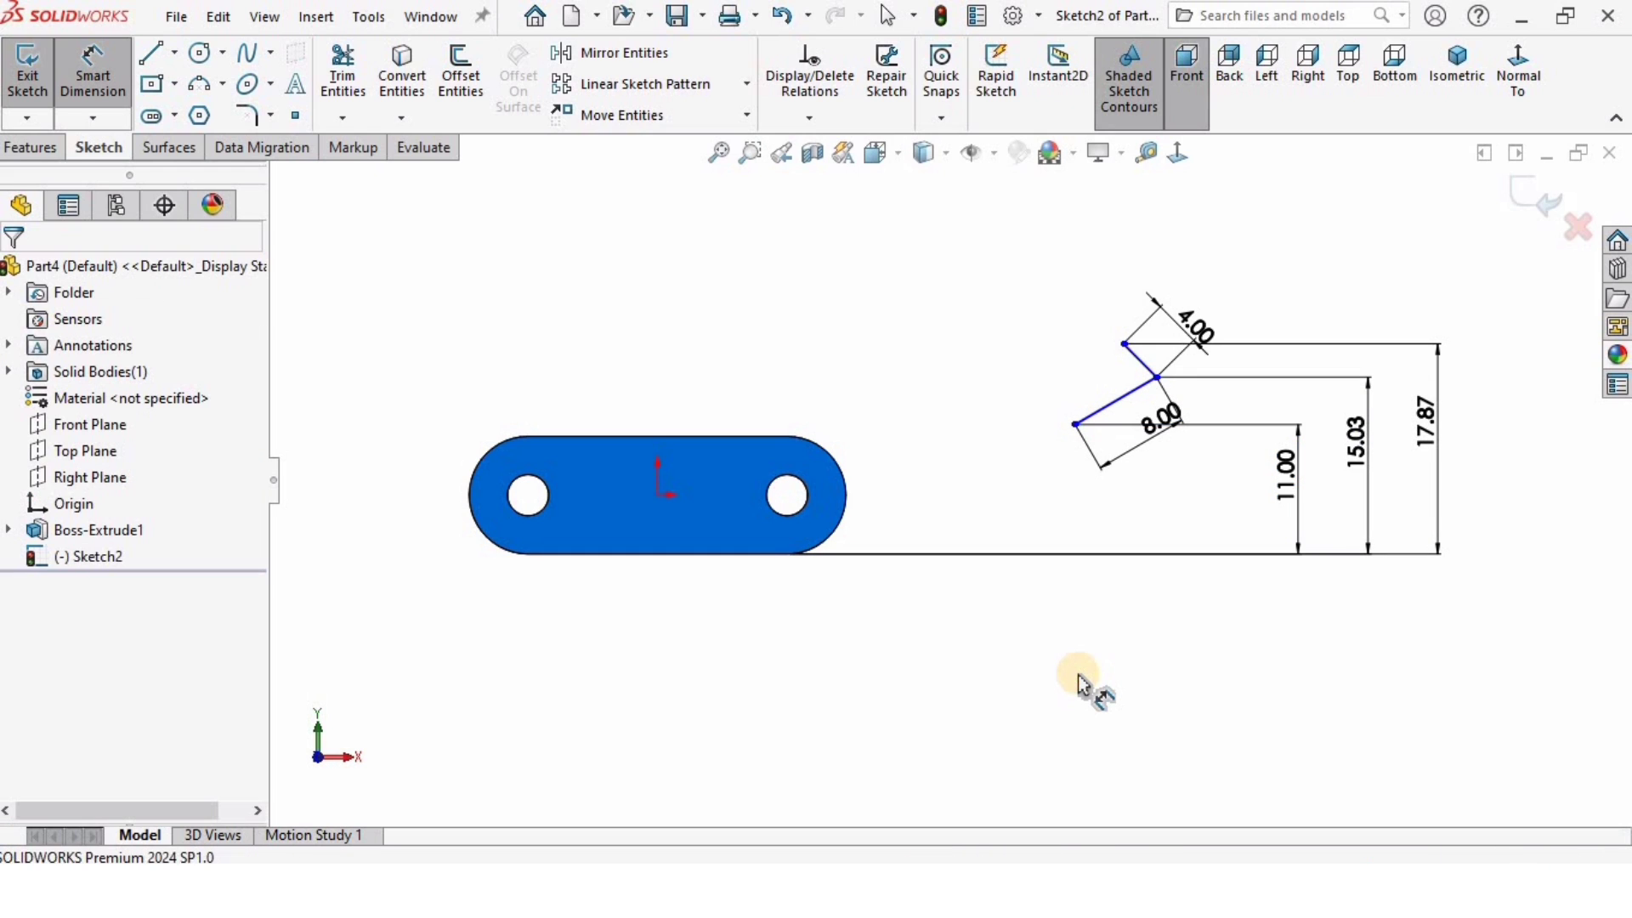
Draw a three-point spline from the 8 mm line's lower endpoint toward the link, ending level with the origin about 10.6 mm away horizontally
left_click(241, 58)
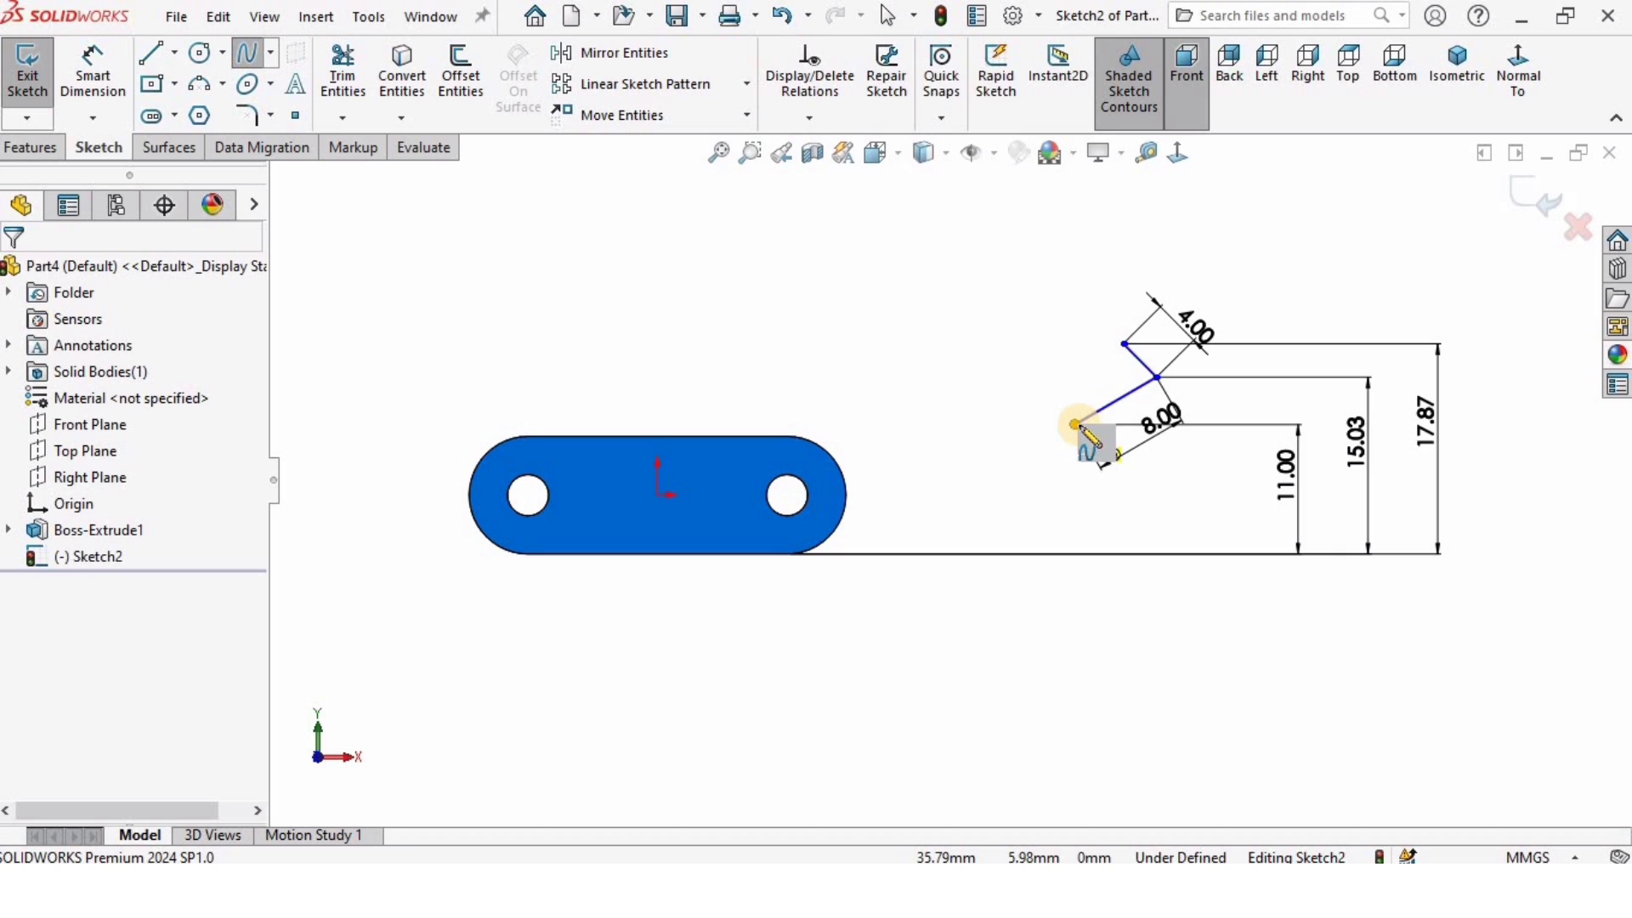
left_click(1016, 457)
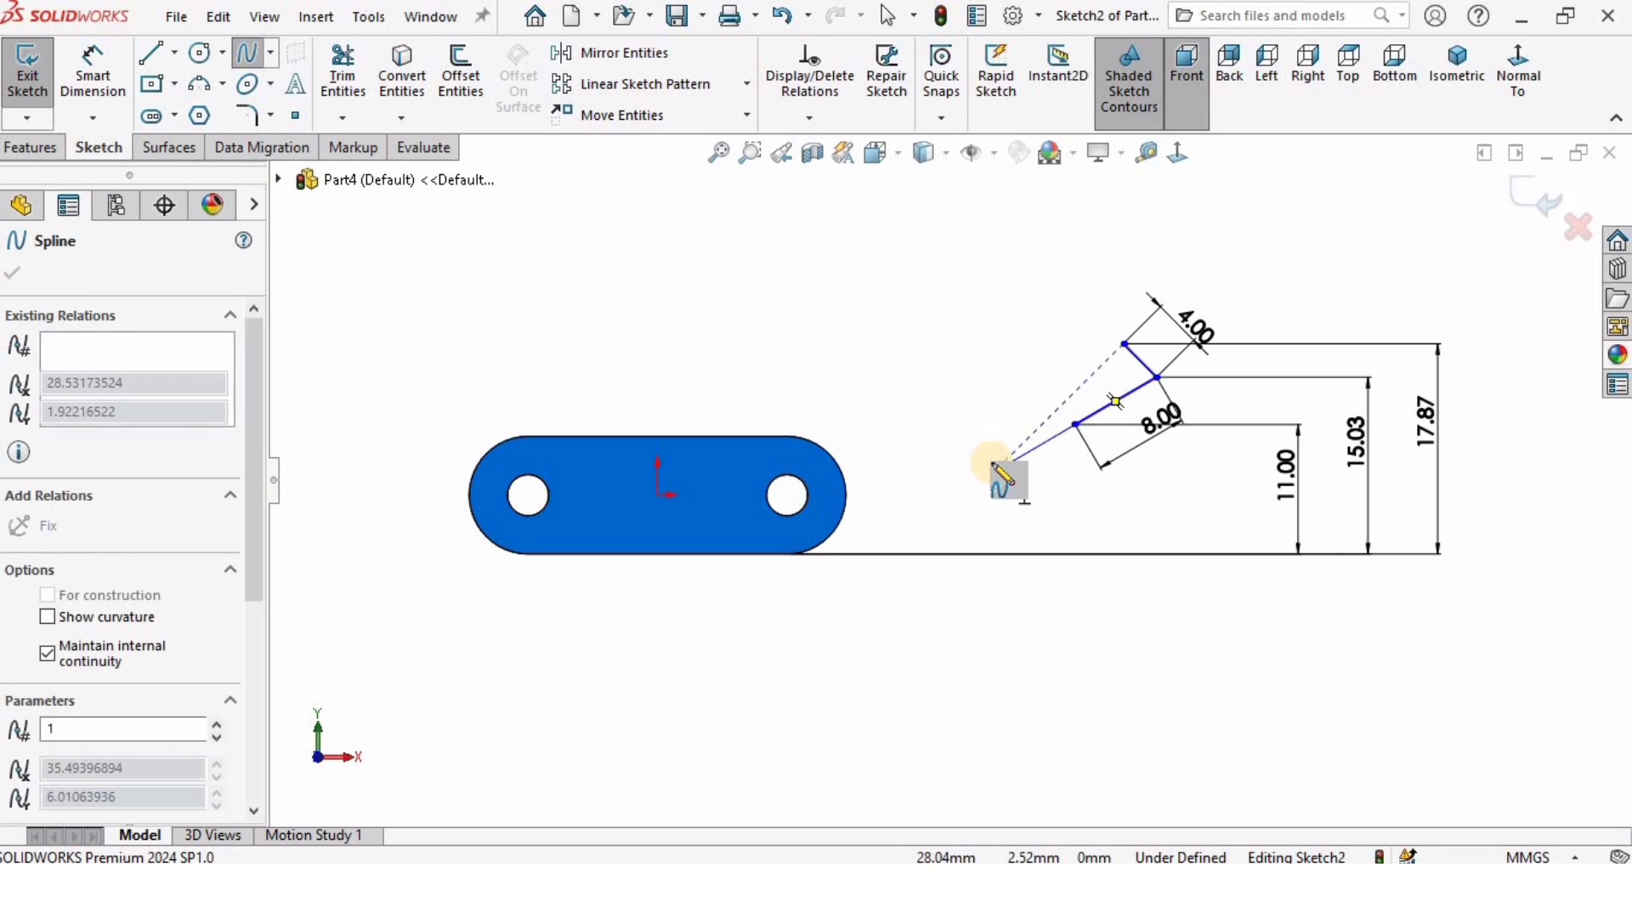
left_click(1014, 455)
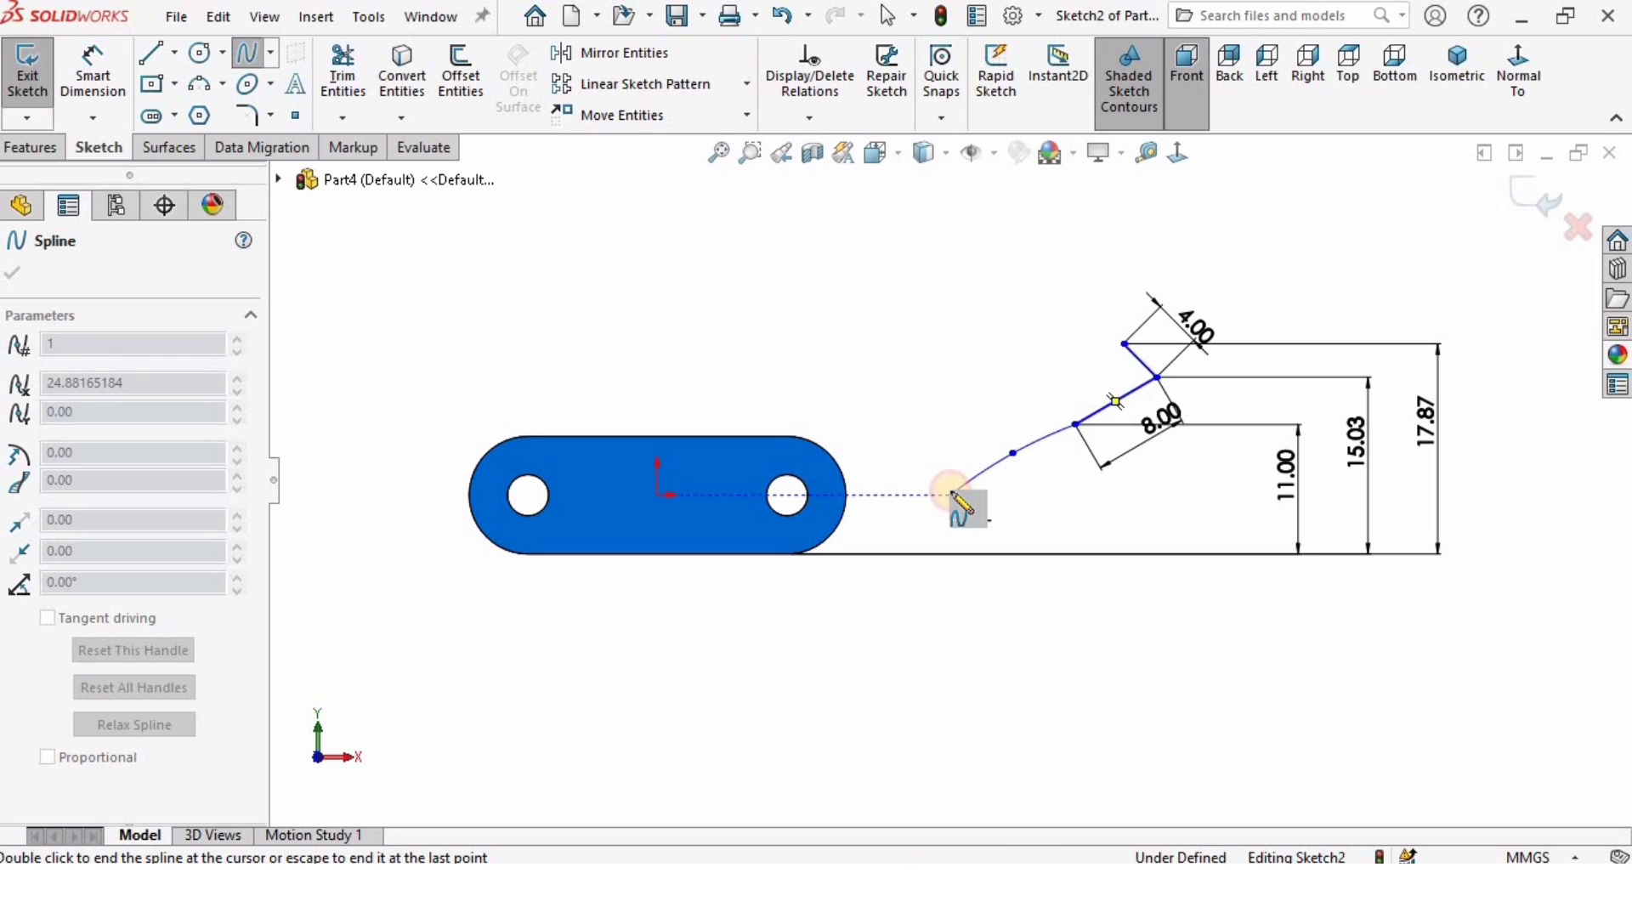
double_click(952, 494)
key("Escape")
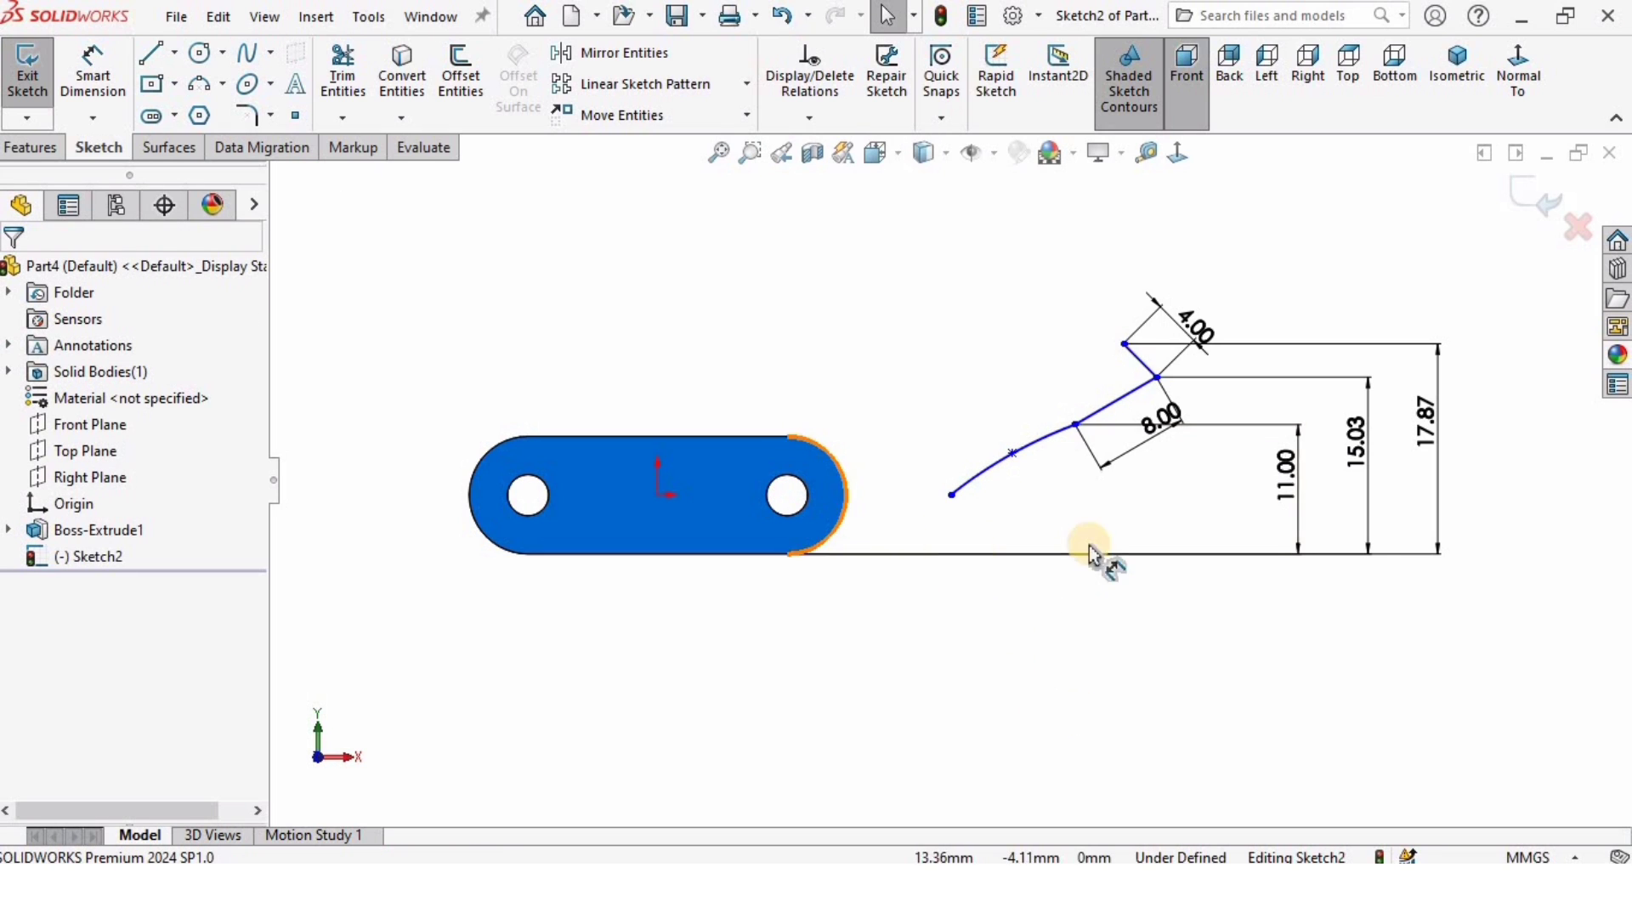
Dimension the vertical distance from the link's bottom edge to the spline's middle point as 9.45 mm
scroll(1034, 533, "down", 1)
left_click(93, 70)
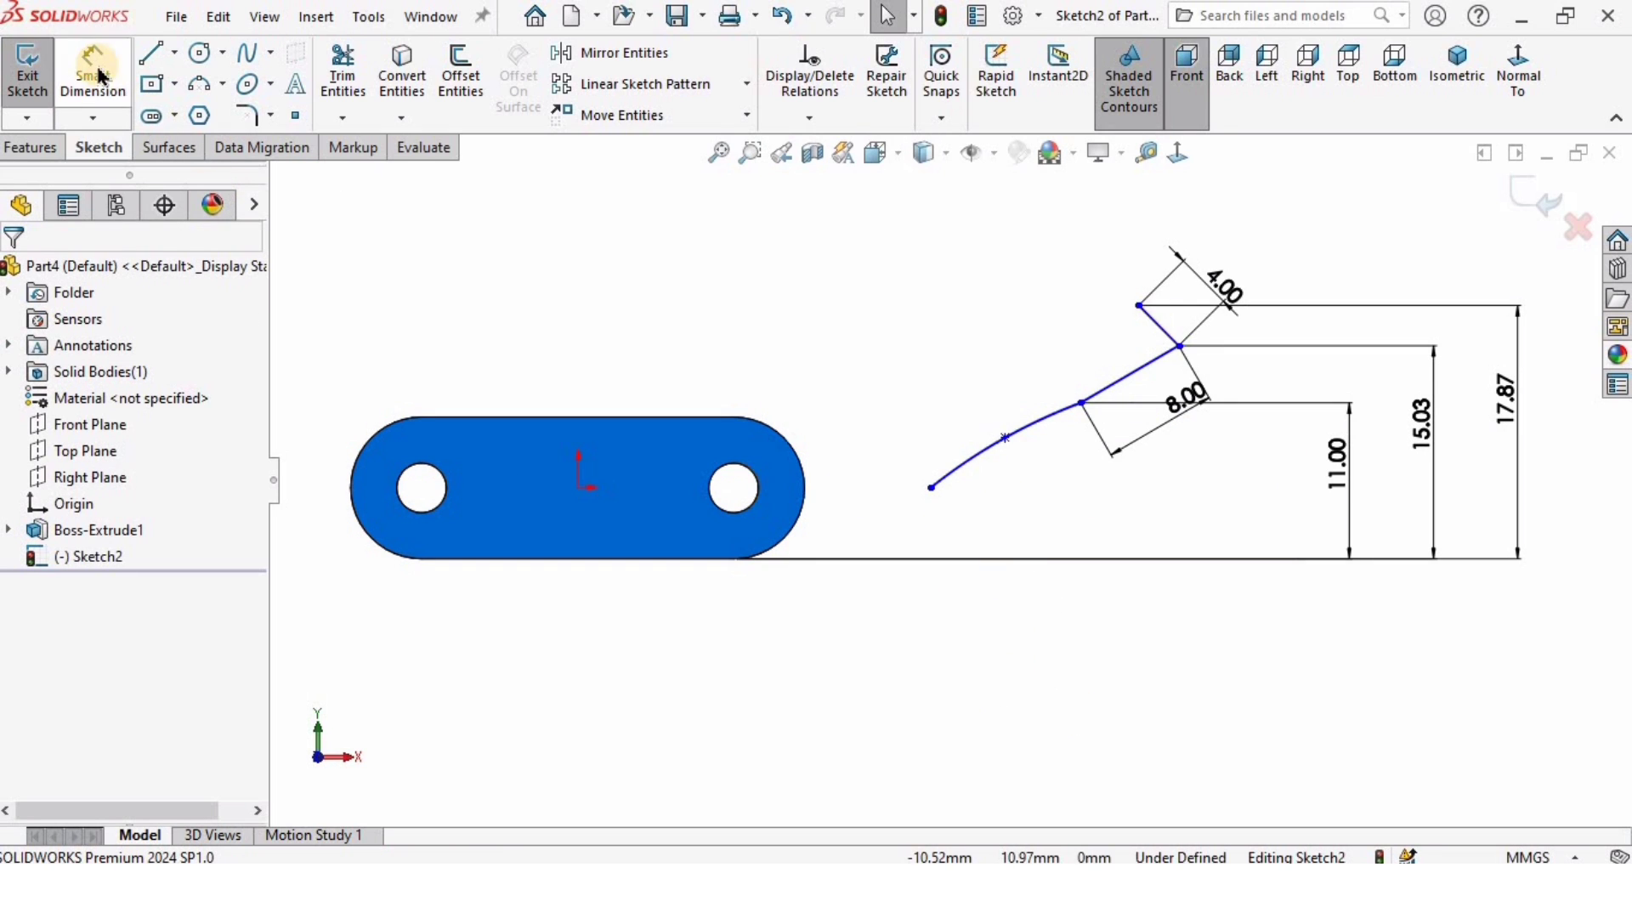
left_click(1005, 437)
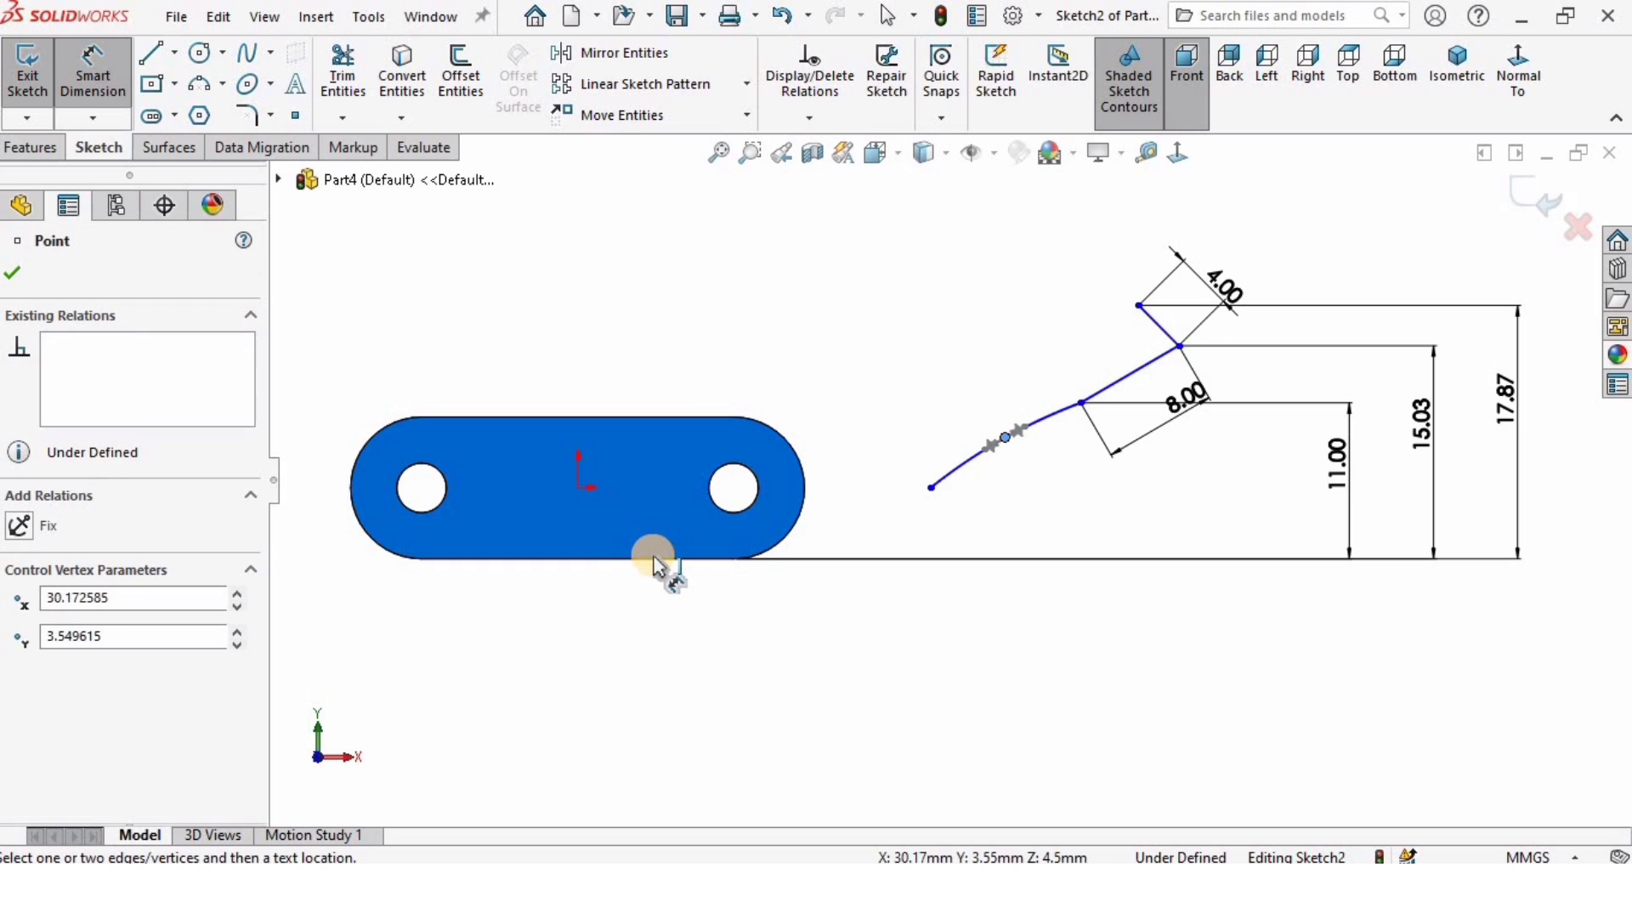
left_click(917, 560)
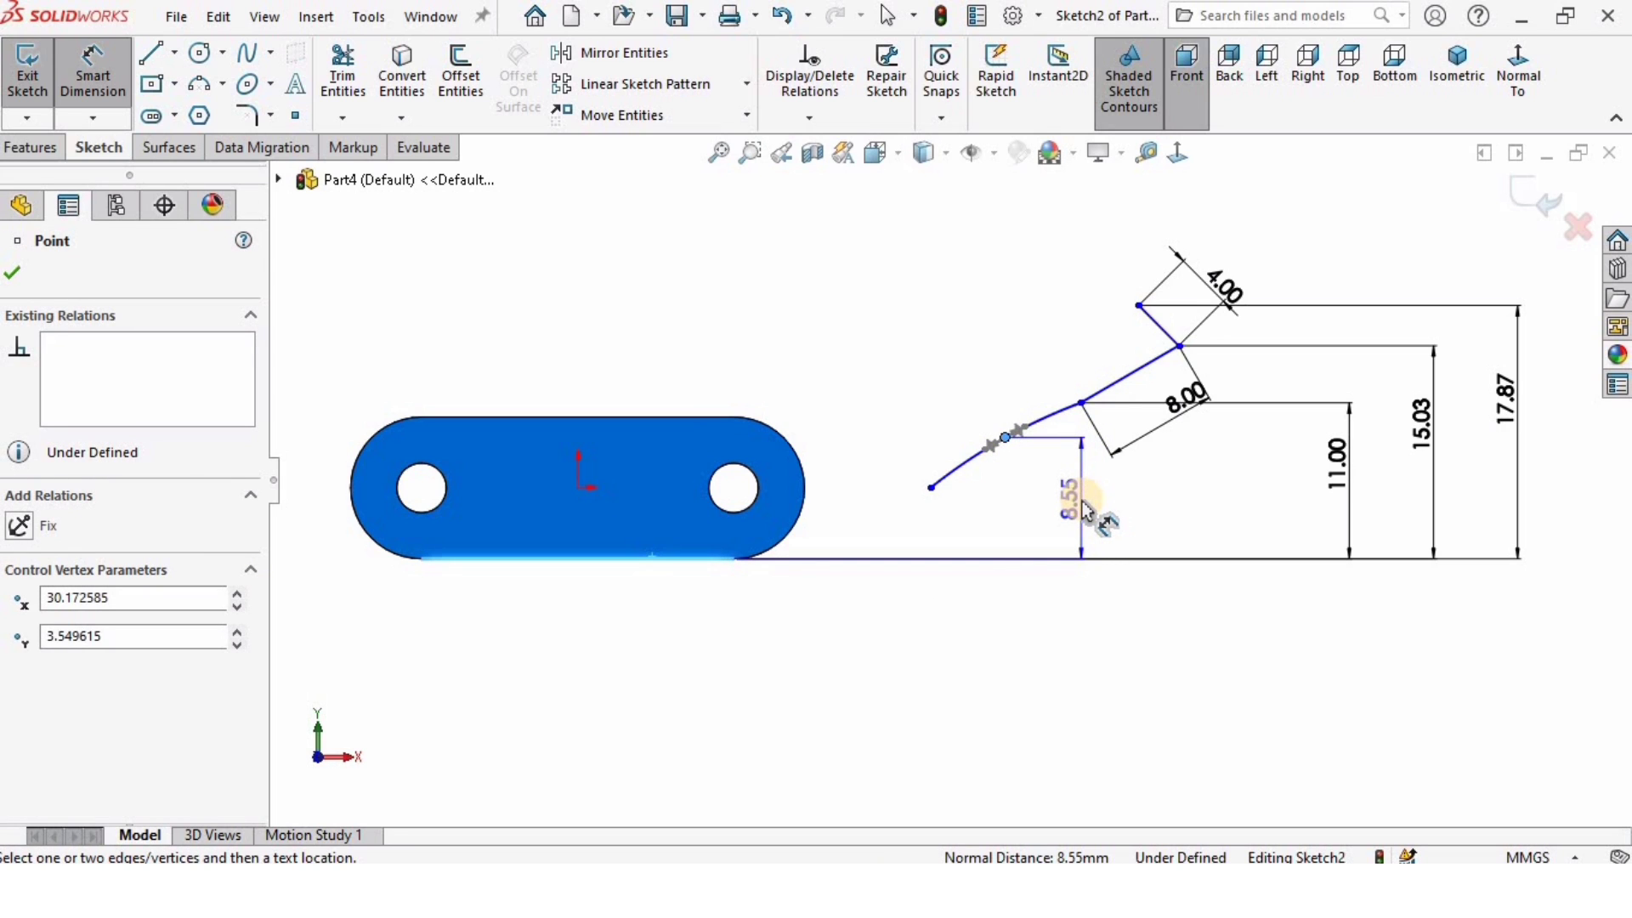
left_click(1085, 508)
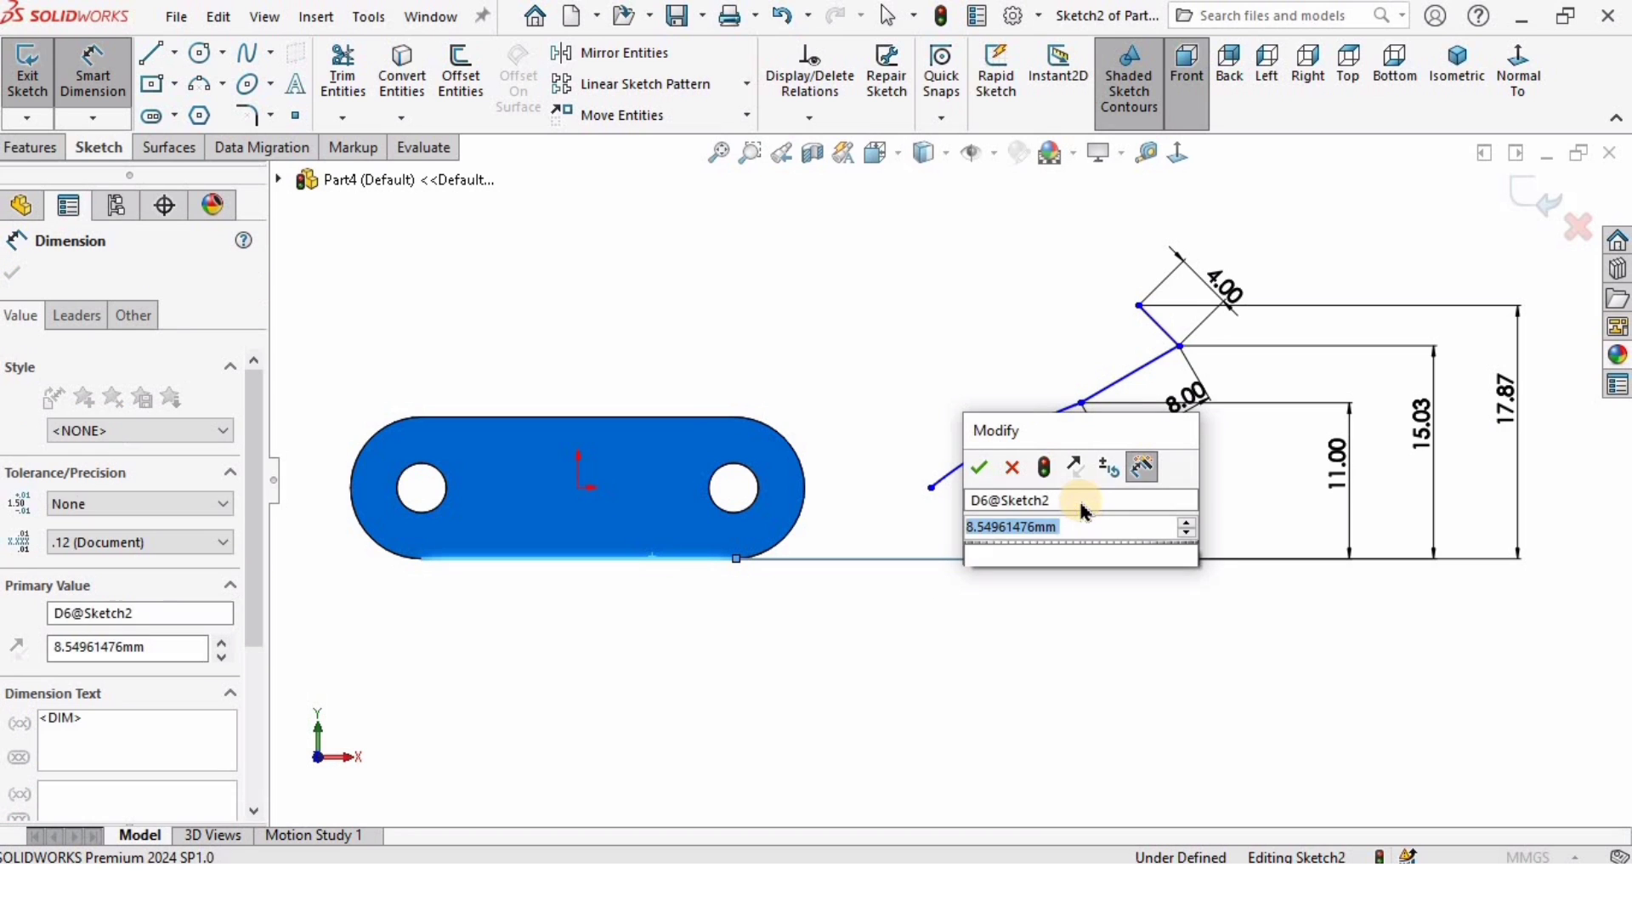
type("9.45")
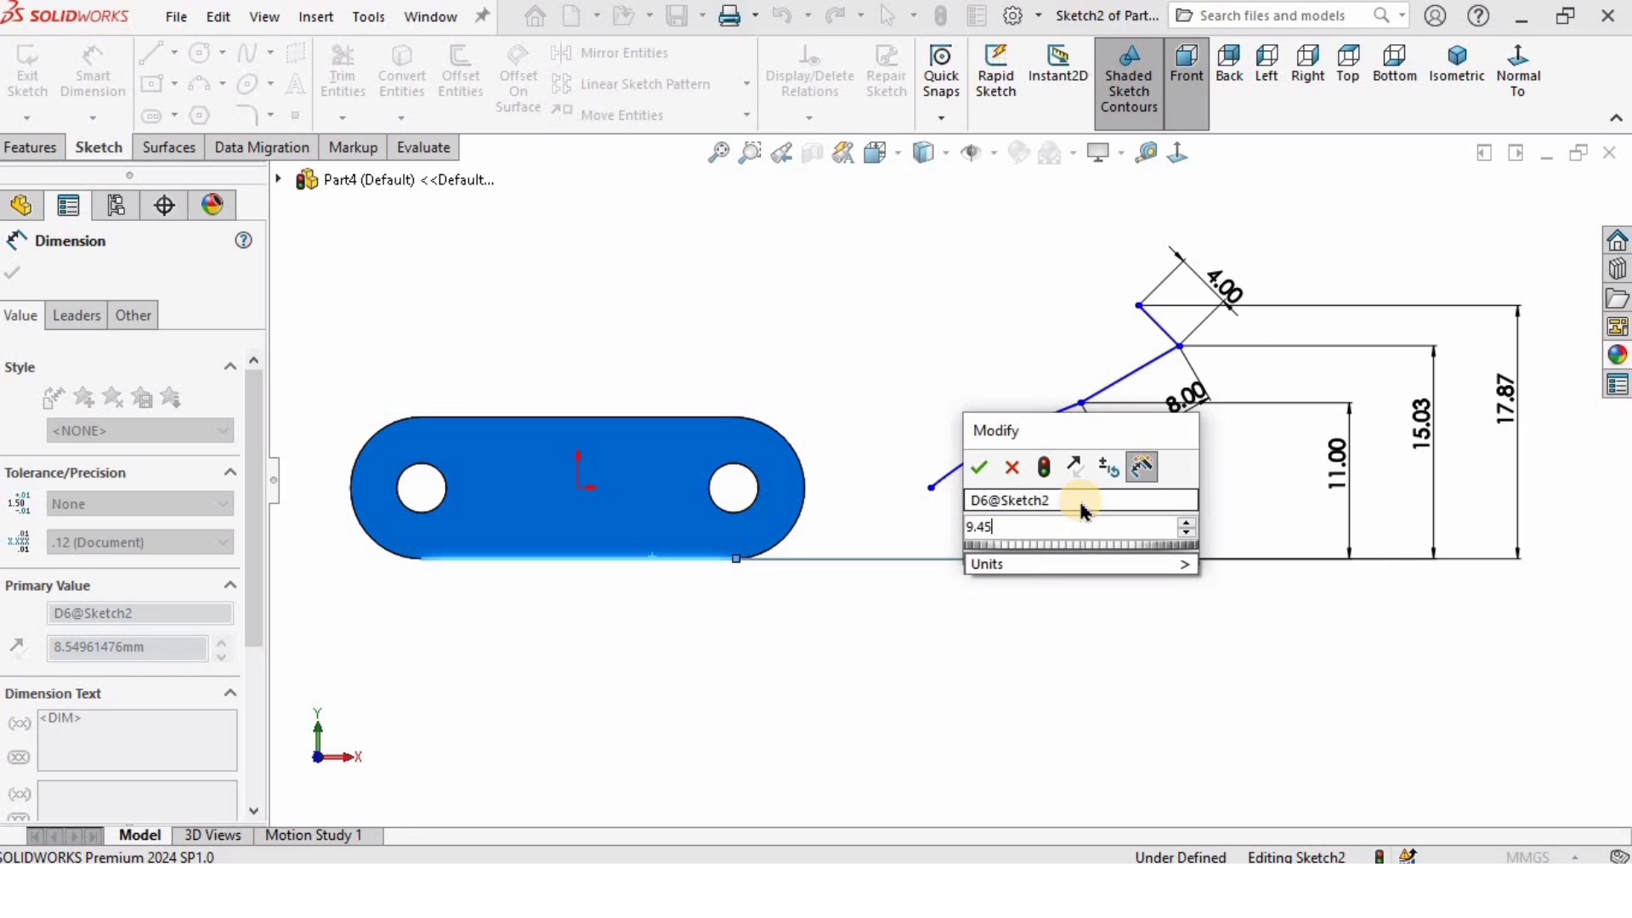
key("Return")
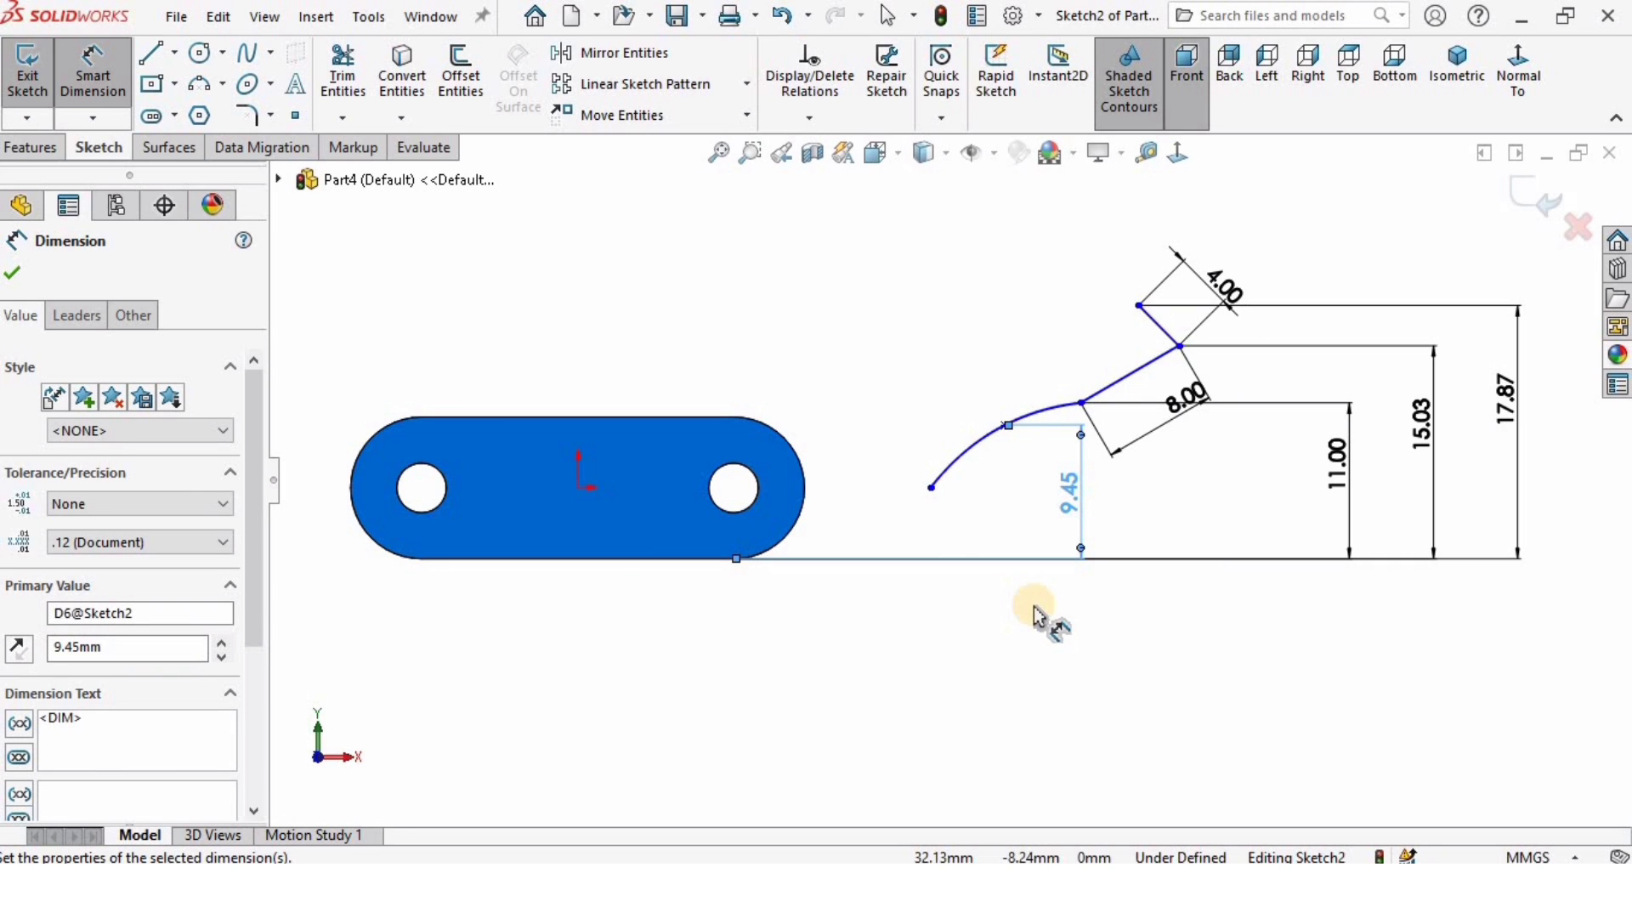
left_click(1045, 539)
Dimension the vertical distance from the link's bottom edge to the spline's lower endpoint as 3.52 mm
scroll(934, 493, "down", 1)
left_click(809, 549)
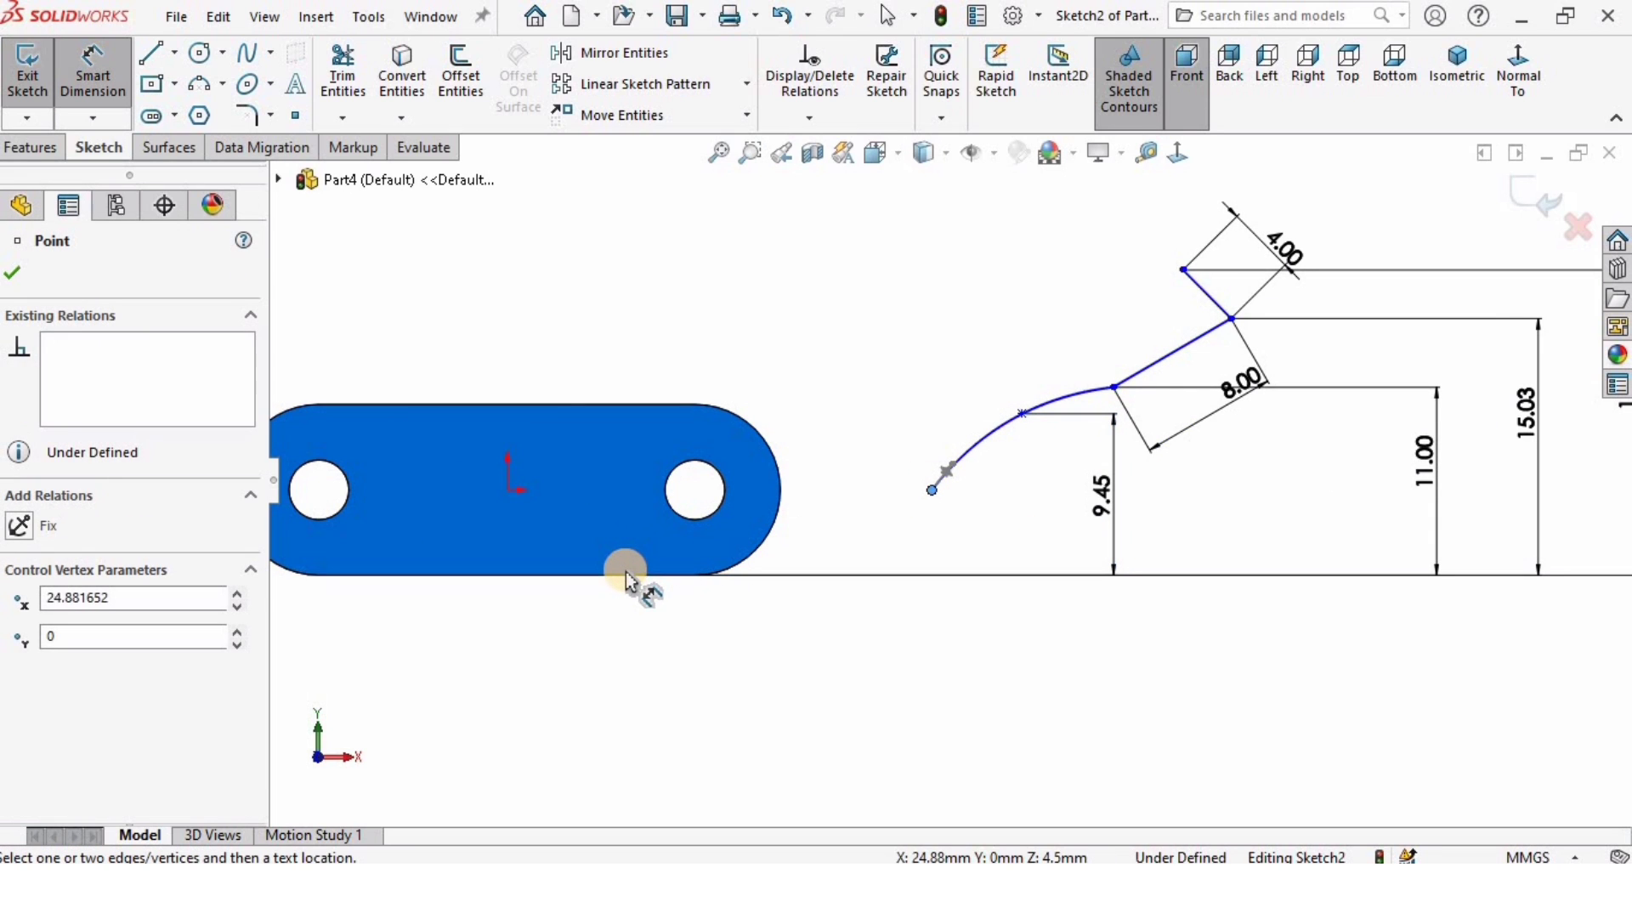
left_click(623, 578)
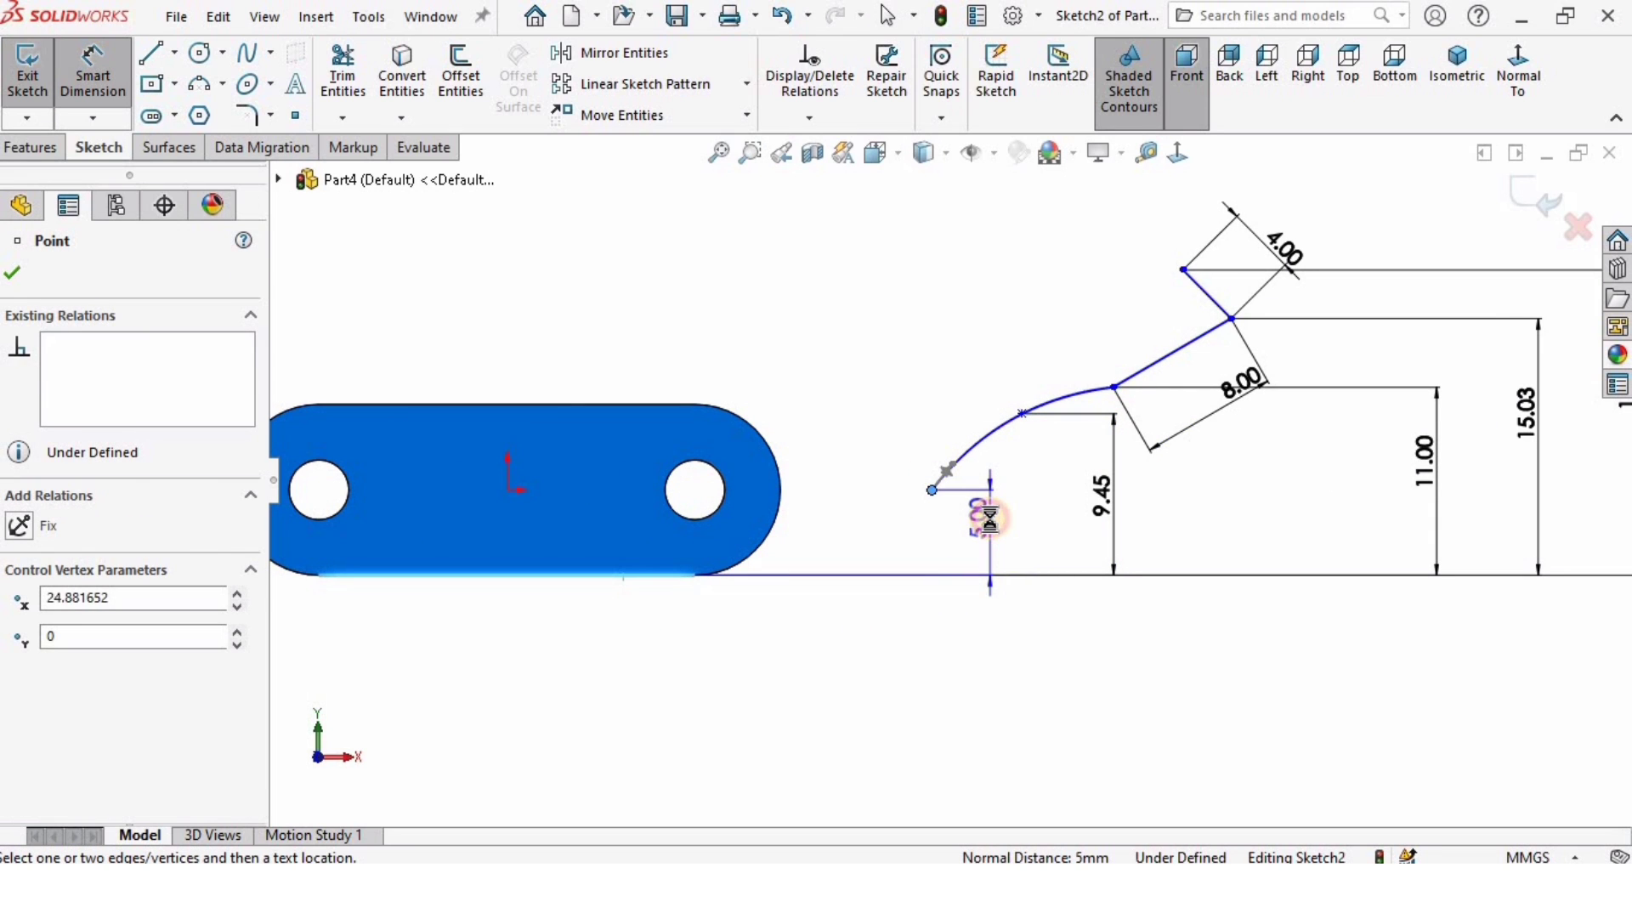
left_click(993, 526)
type("5.0")
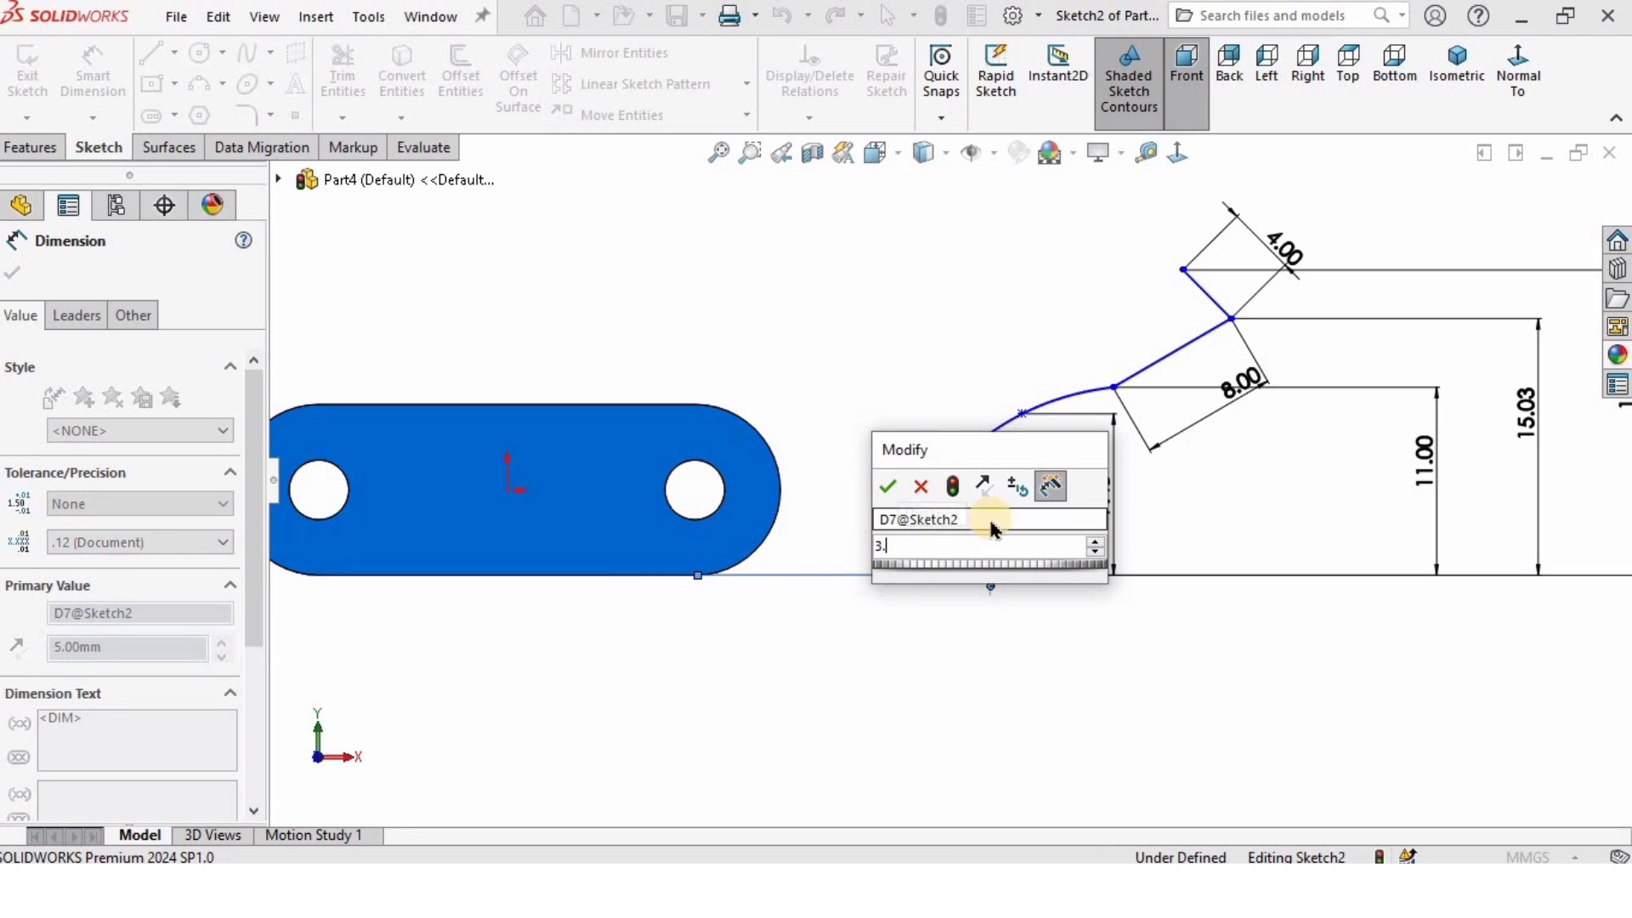
key("Return")
key("ctrl+z")
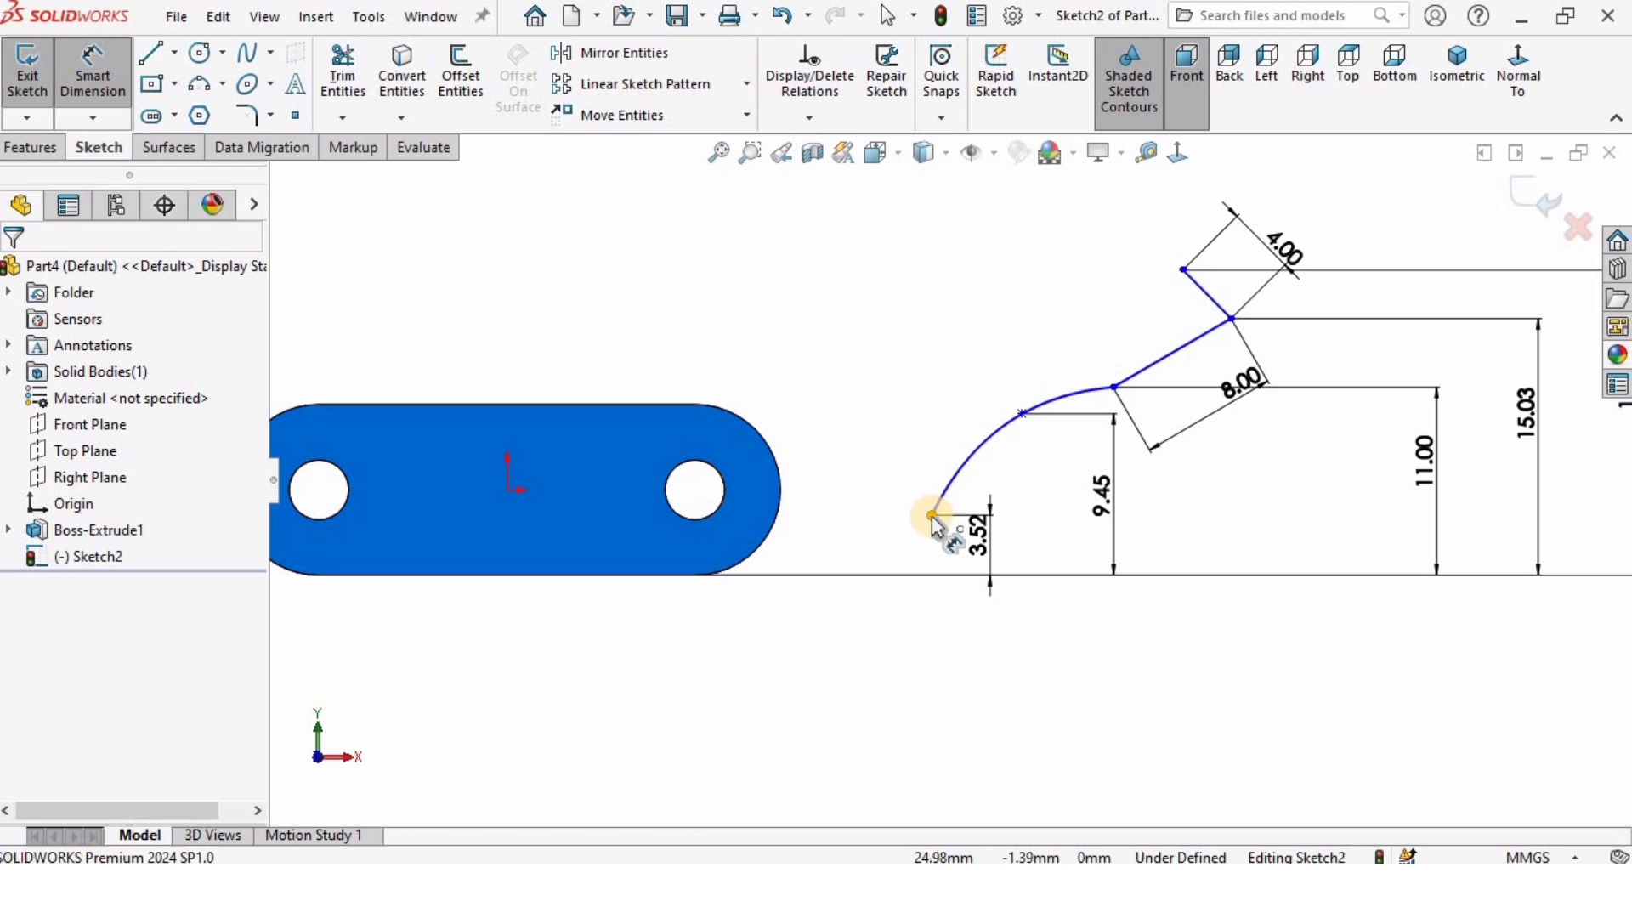
Draw a vertical centerline from the right hole's center down to the link's bottom edge
left_click(175, 53)
left_click(208, 113)
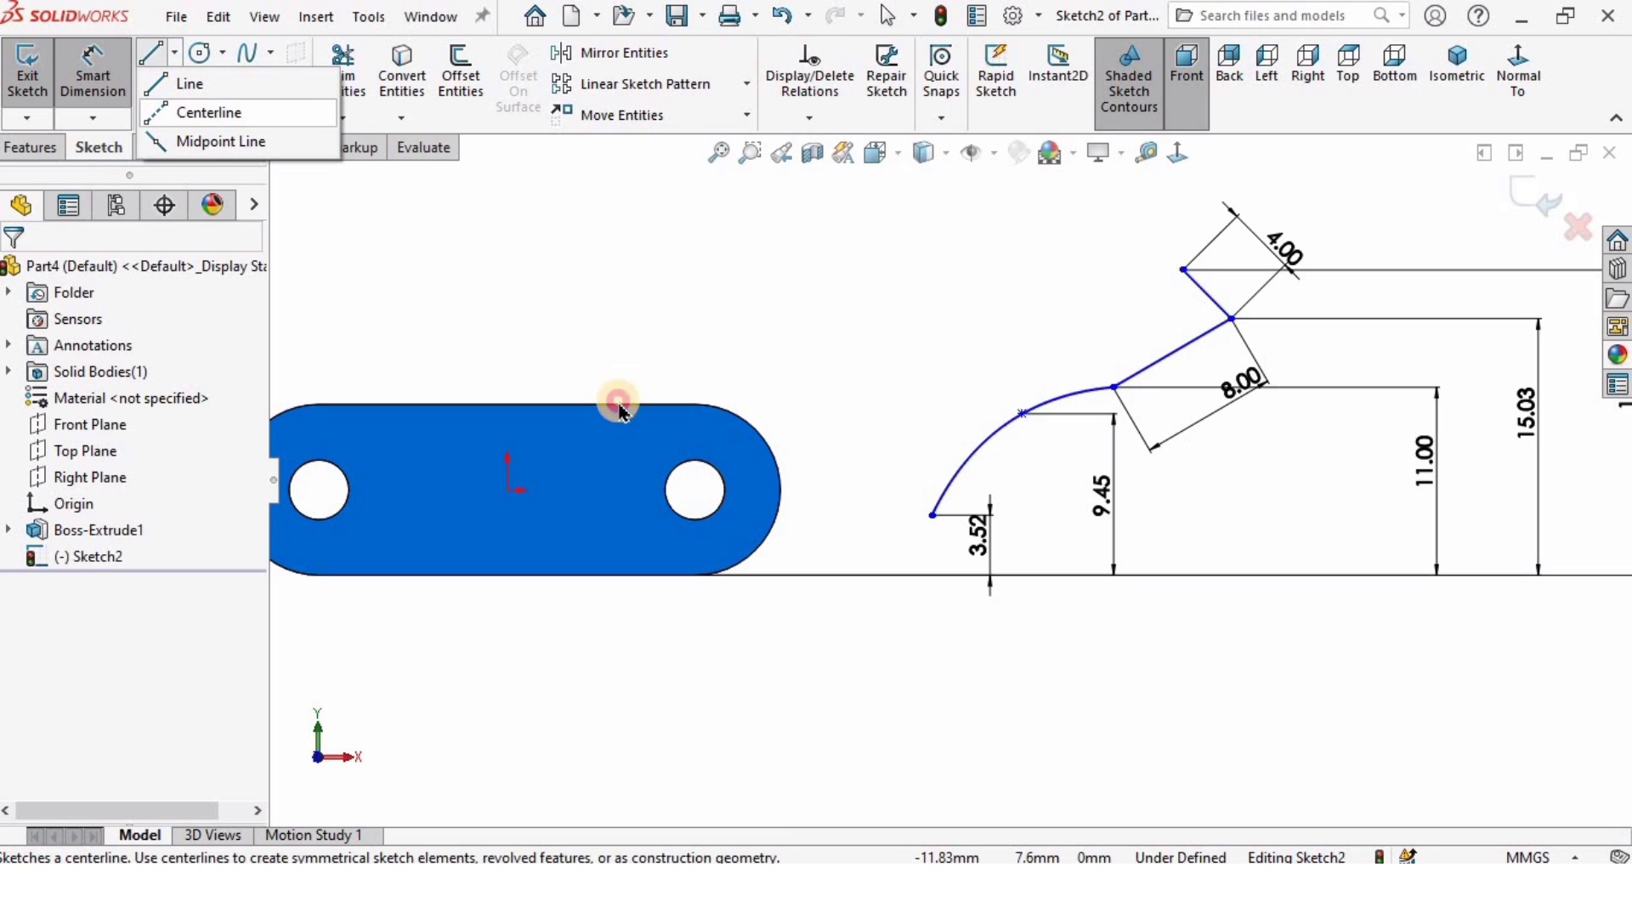
left_click(695, 490)
left_click(696, 575)
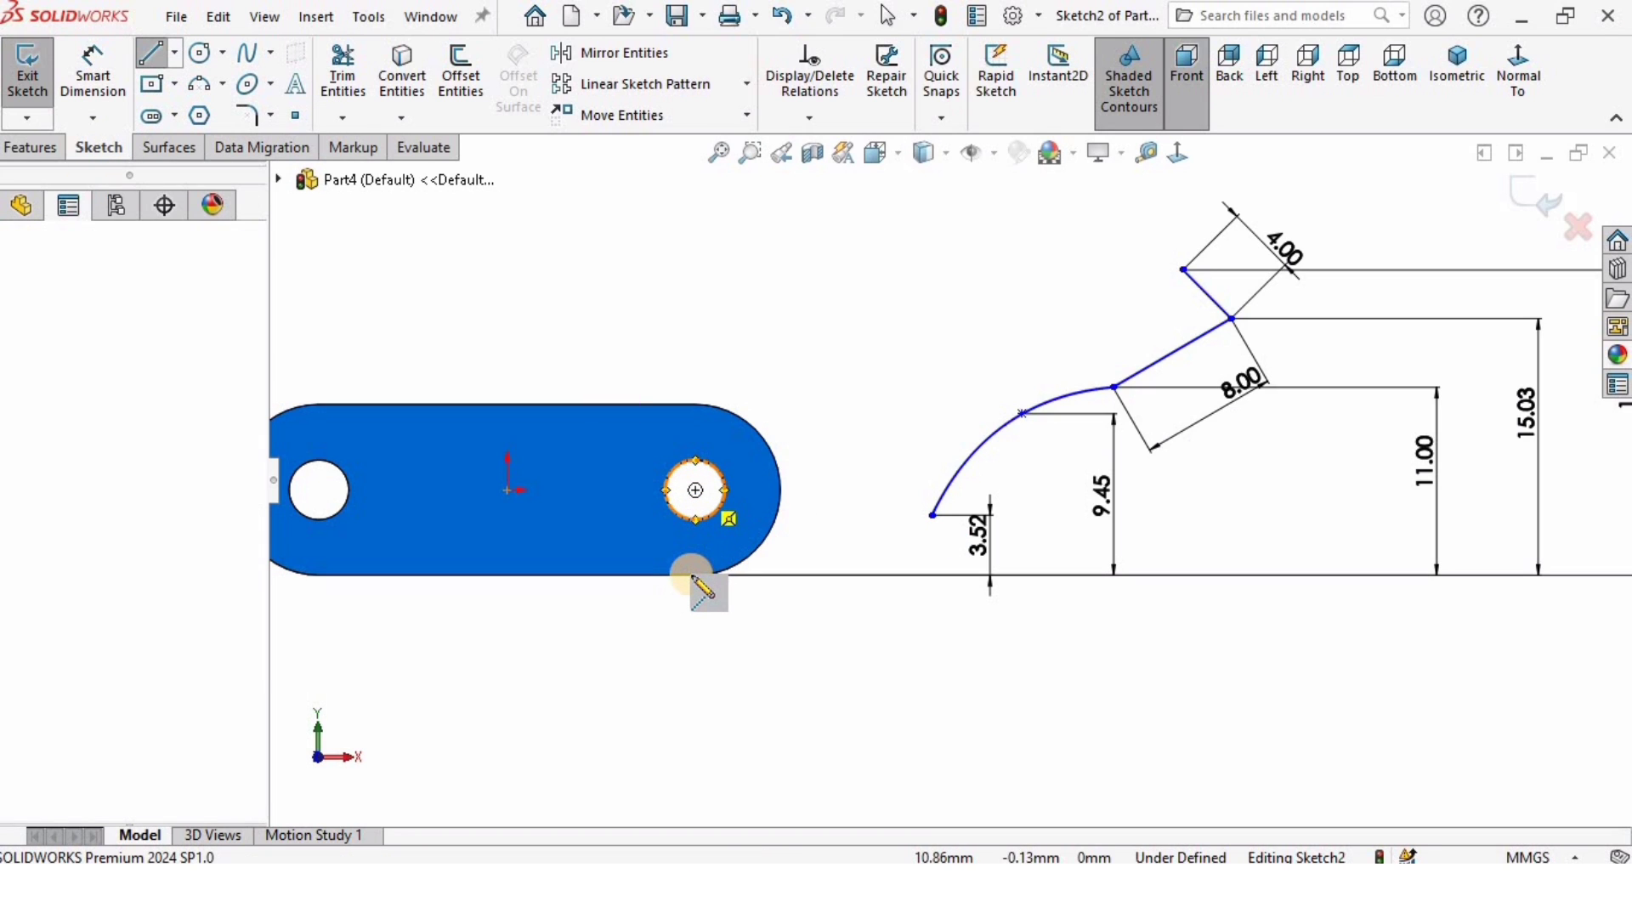
key("Escape")
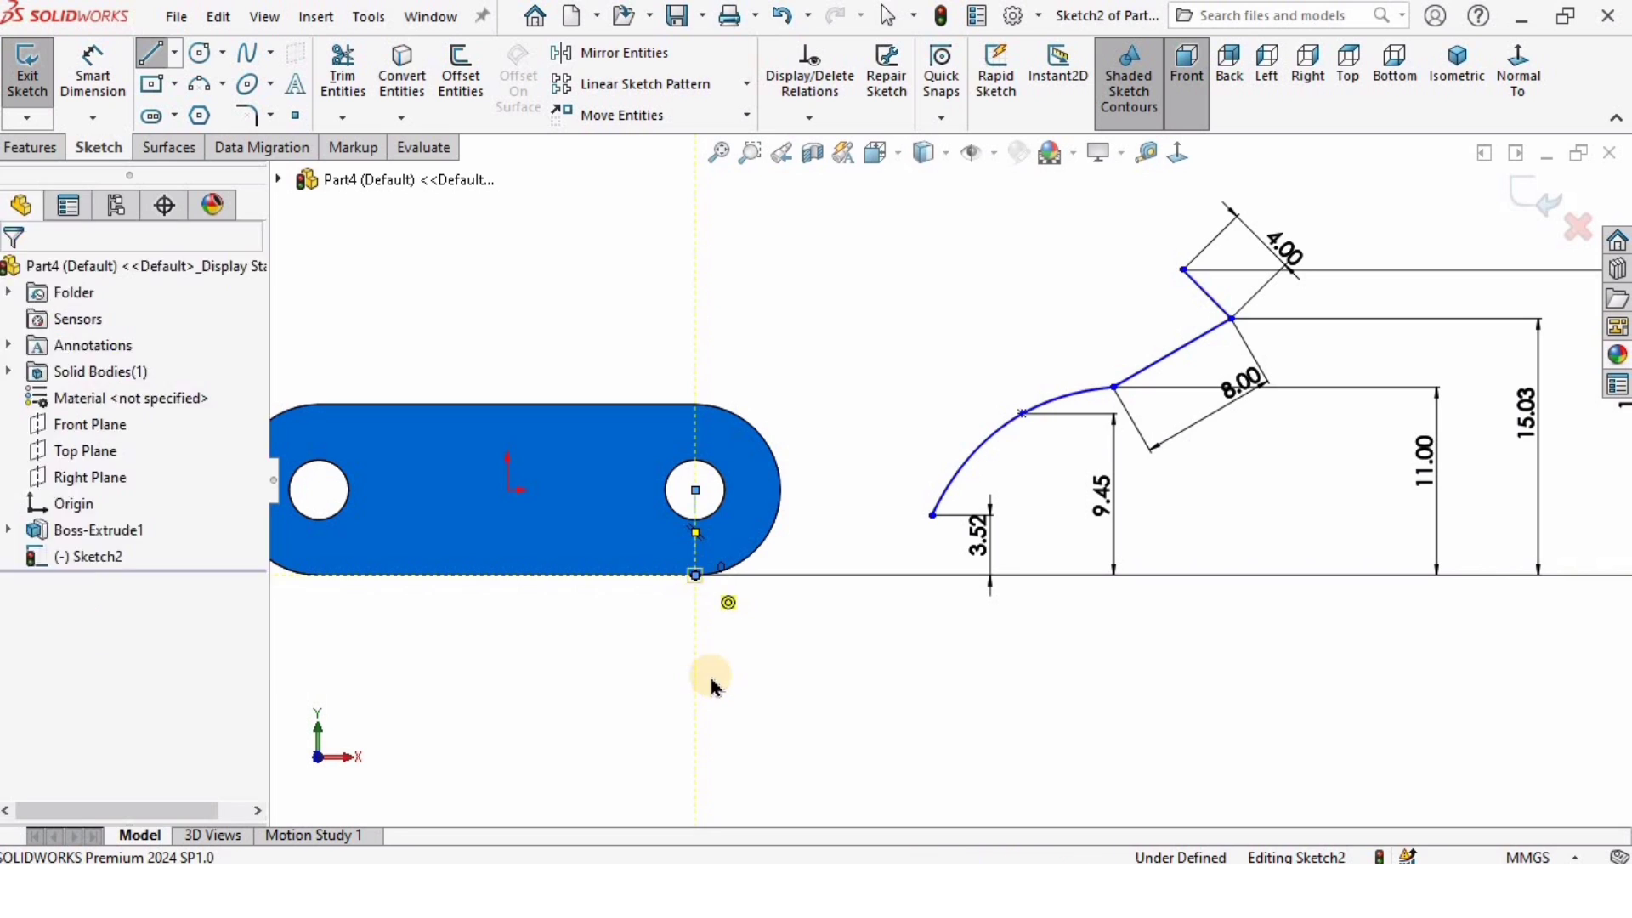
Dimension the horizontal distance from the vertical centerline to the spline's lower endpoint as 9.61 mm
scroll(765, 718, "down", 2)
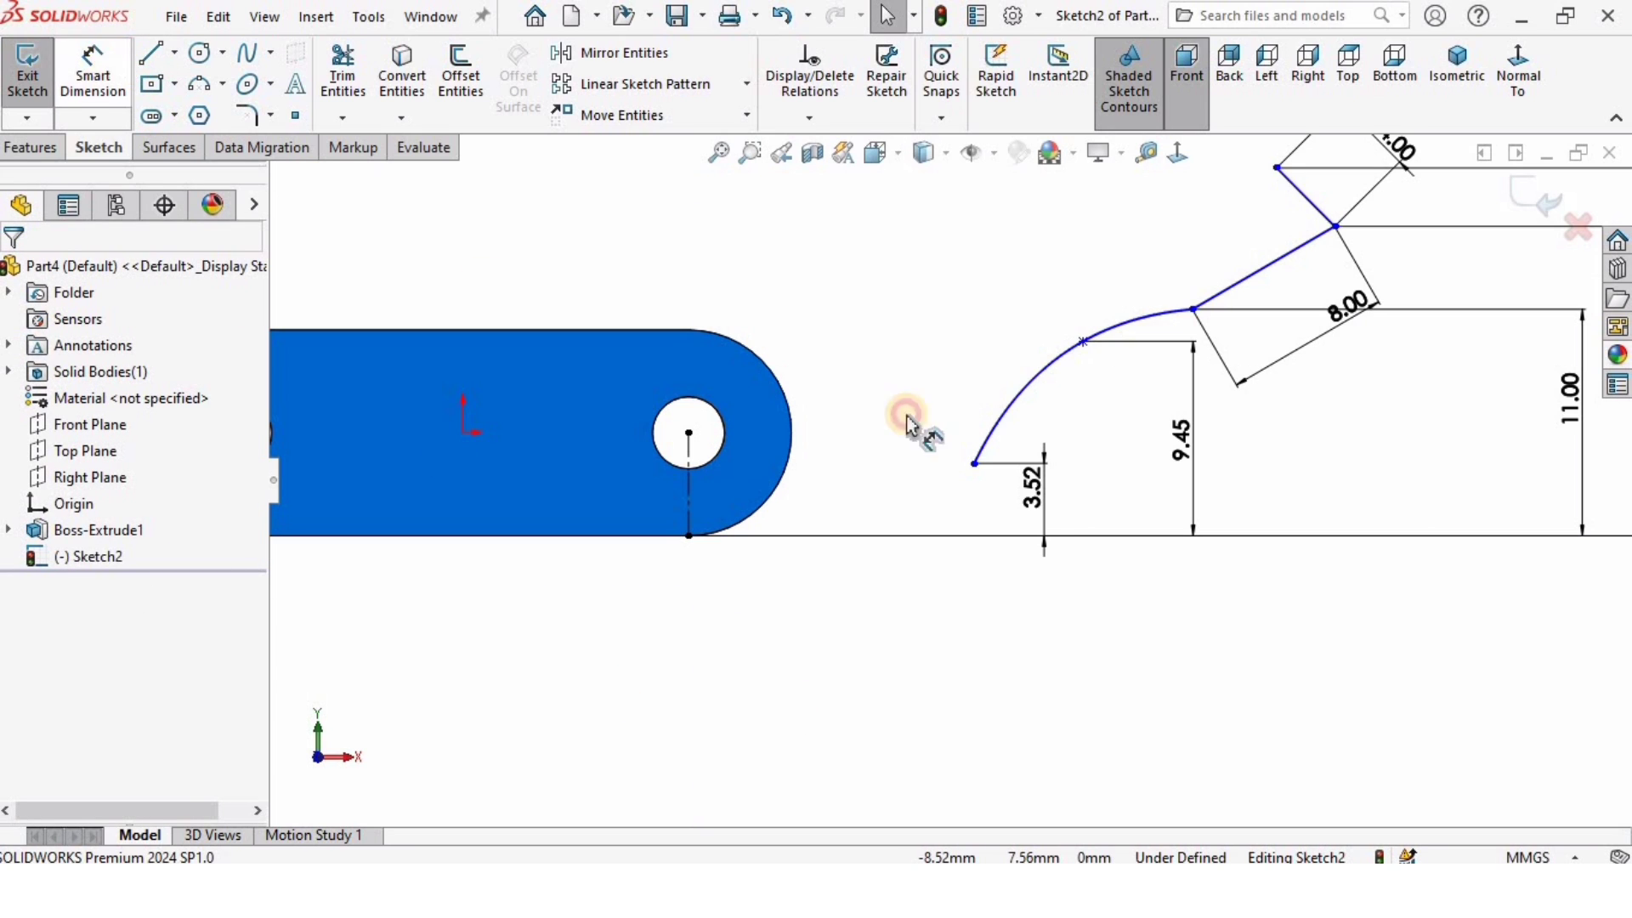
left_click(975, 465)
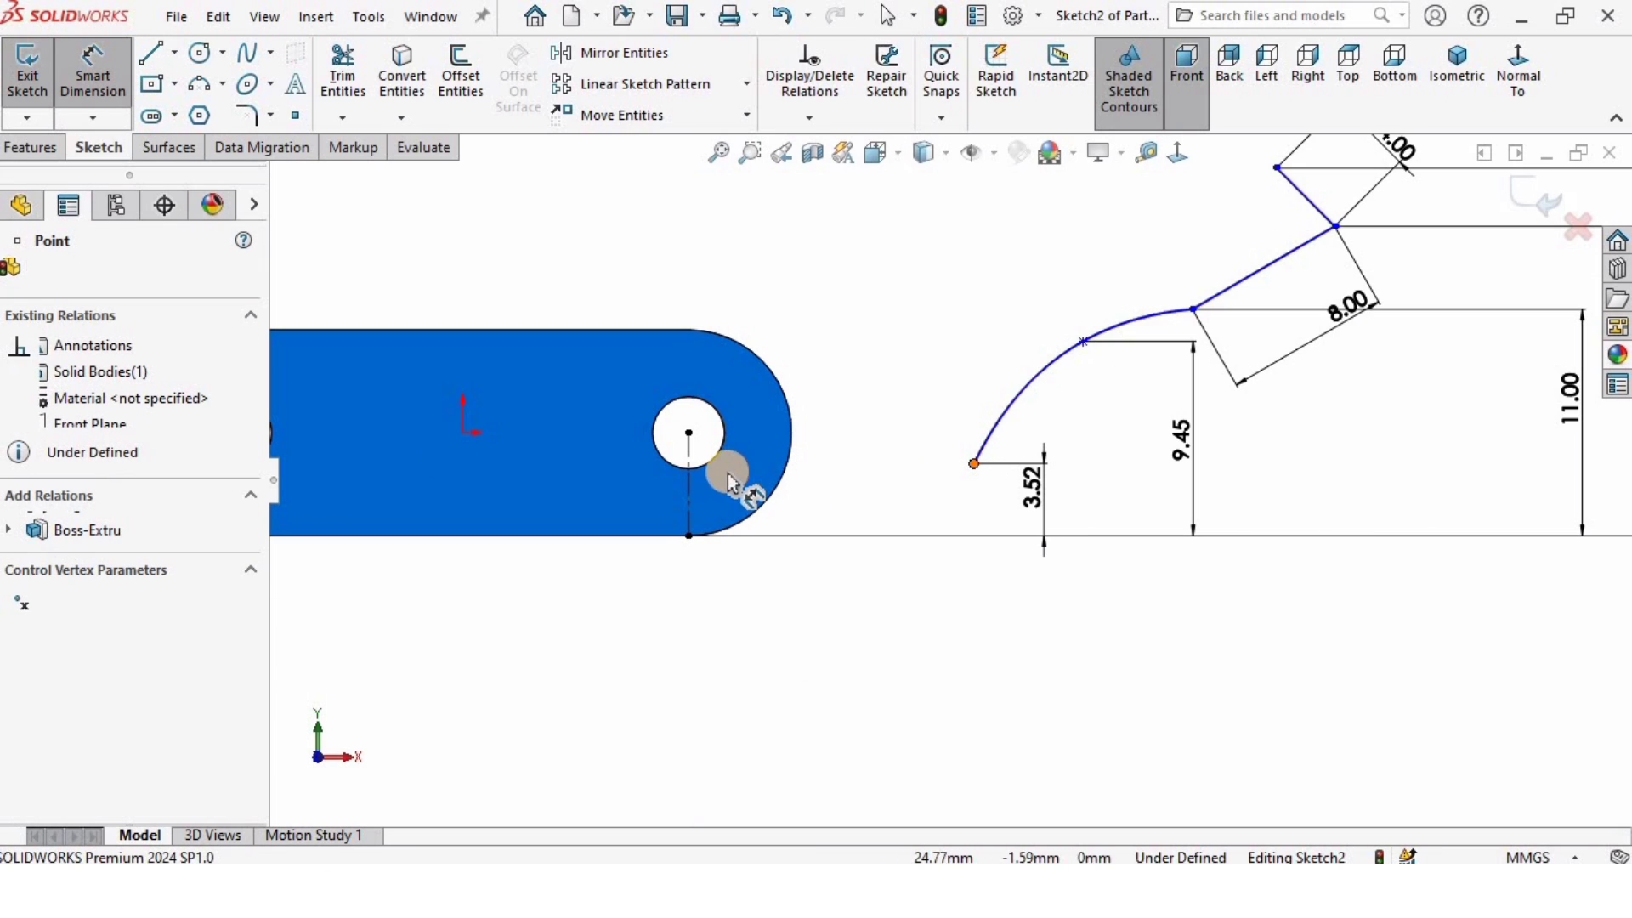
left_click(690, 503)
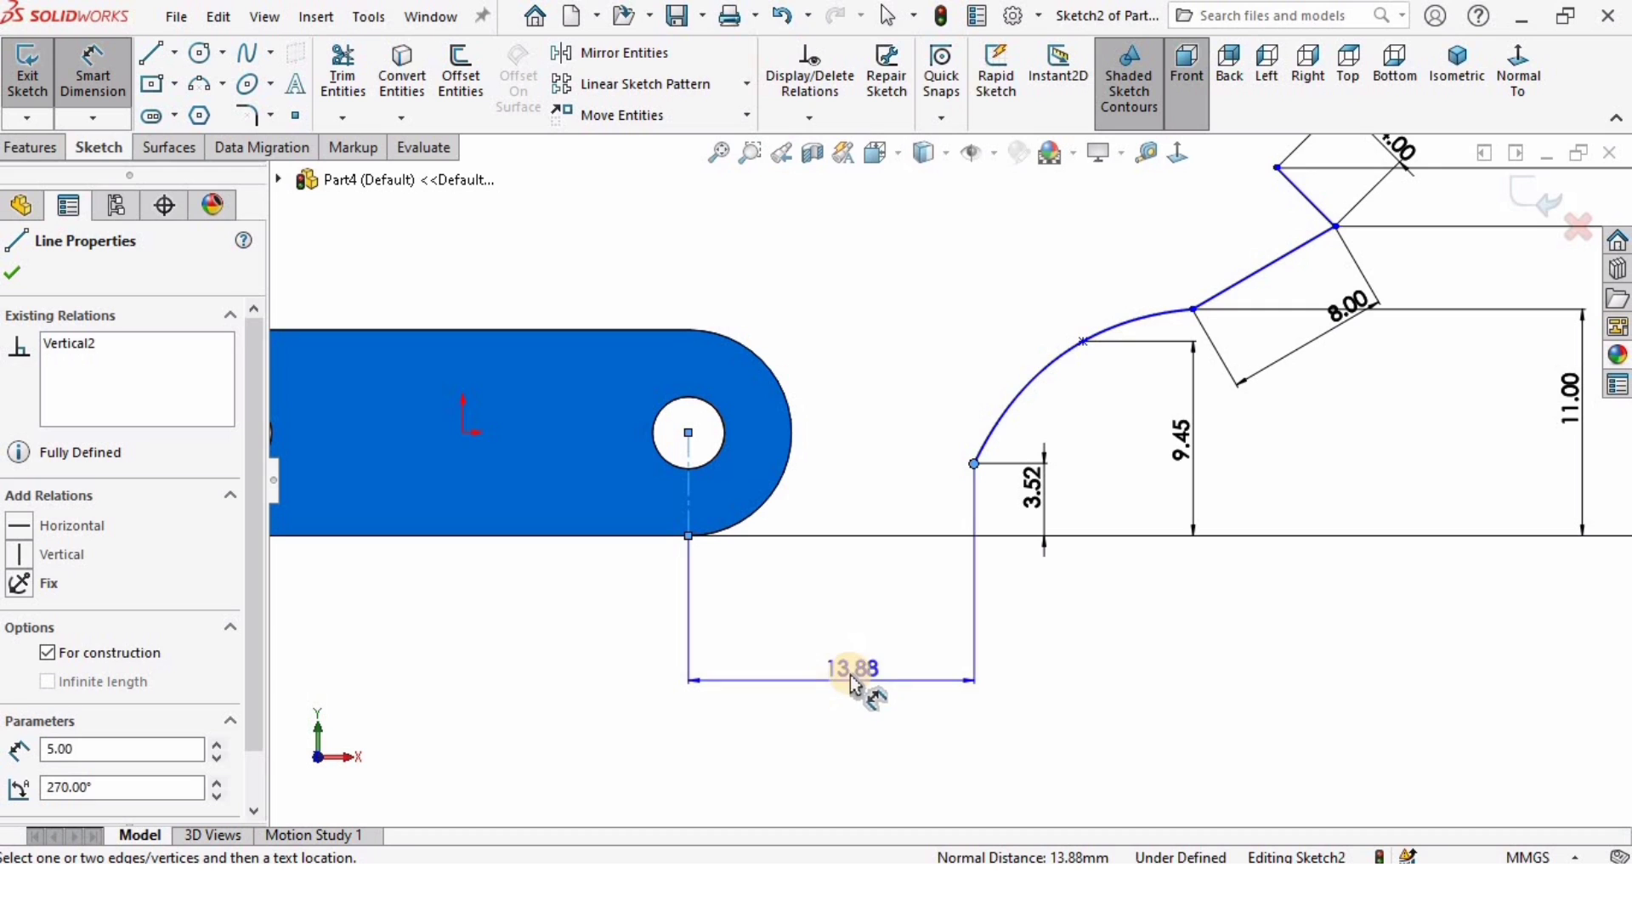
left_click(861, 675)
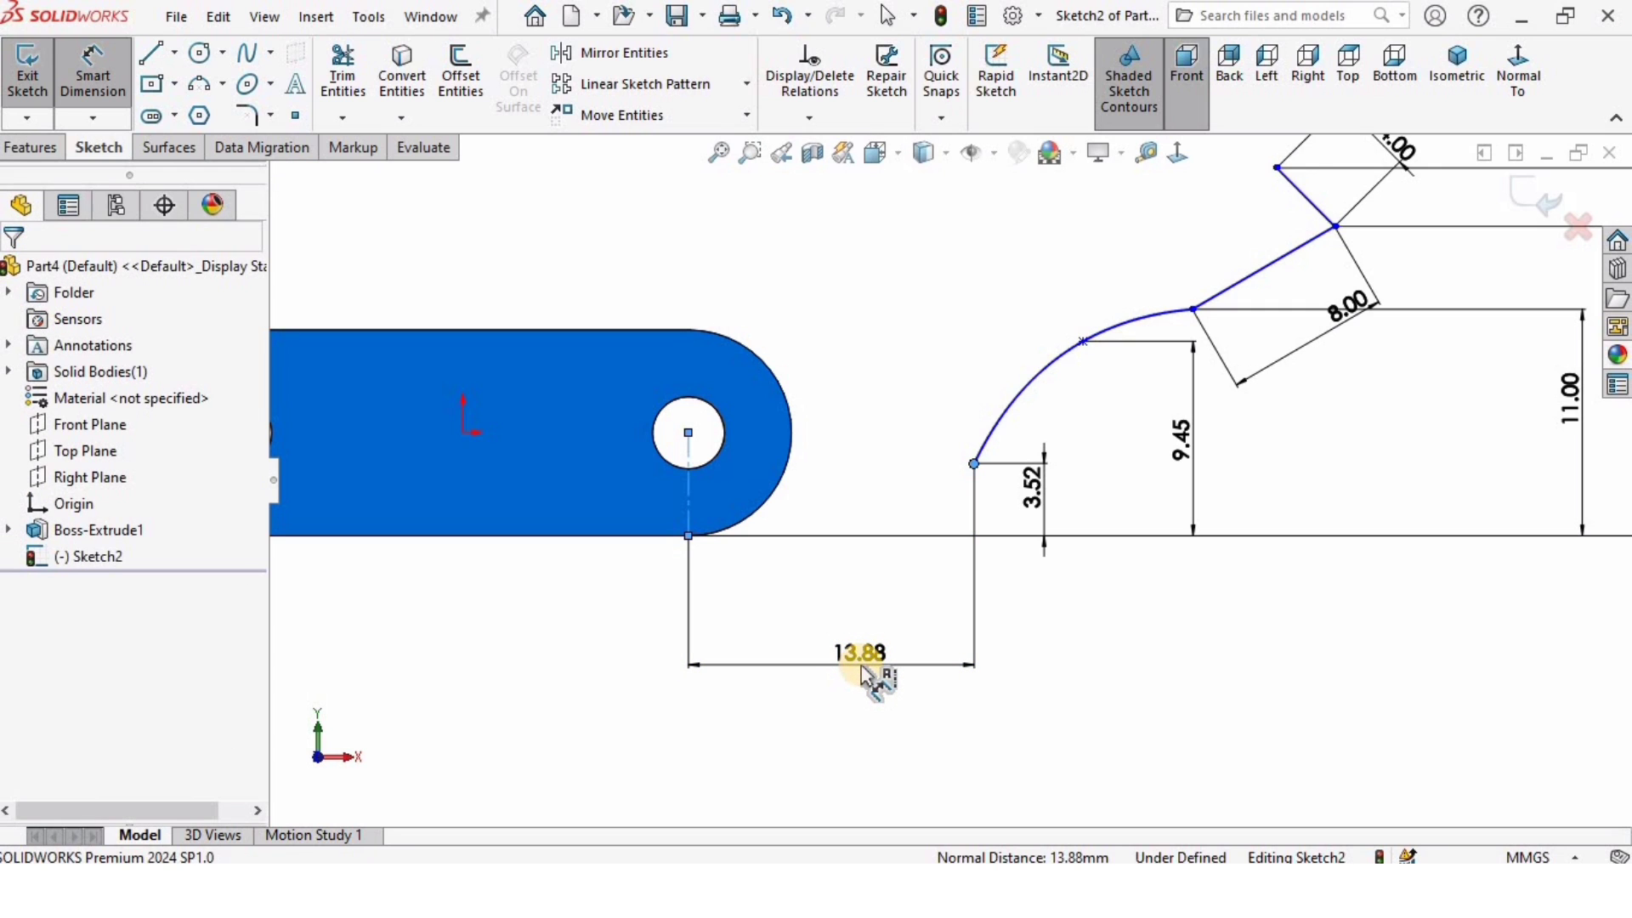
double_click(861, 672)
type("9")
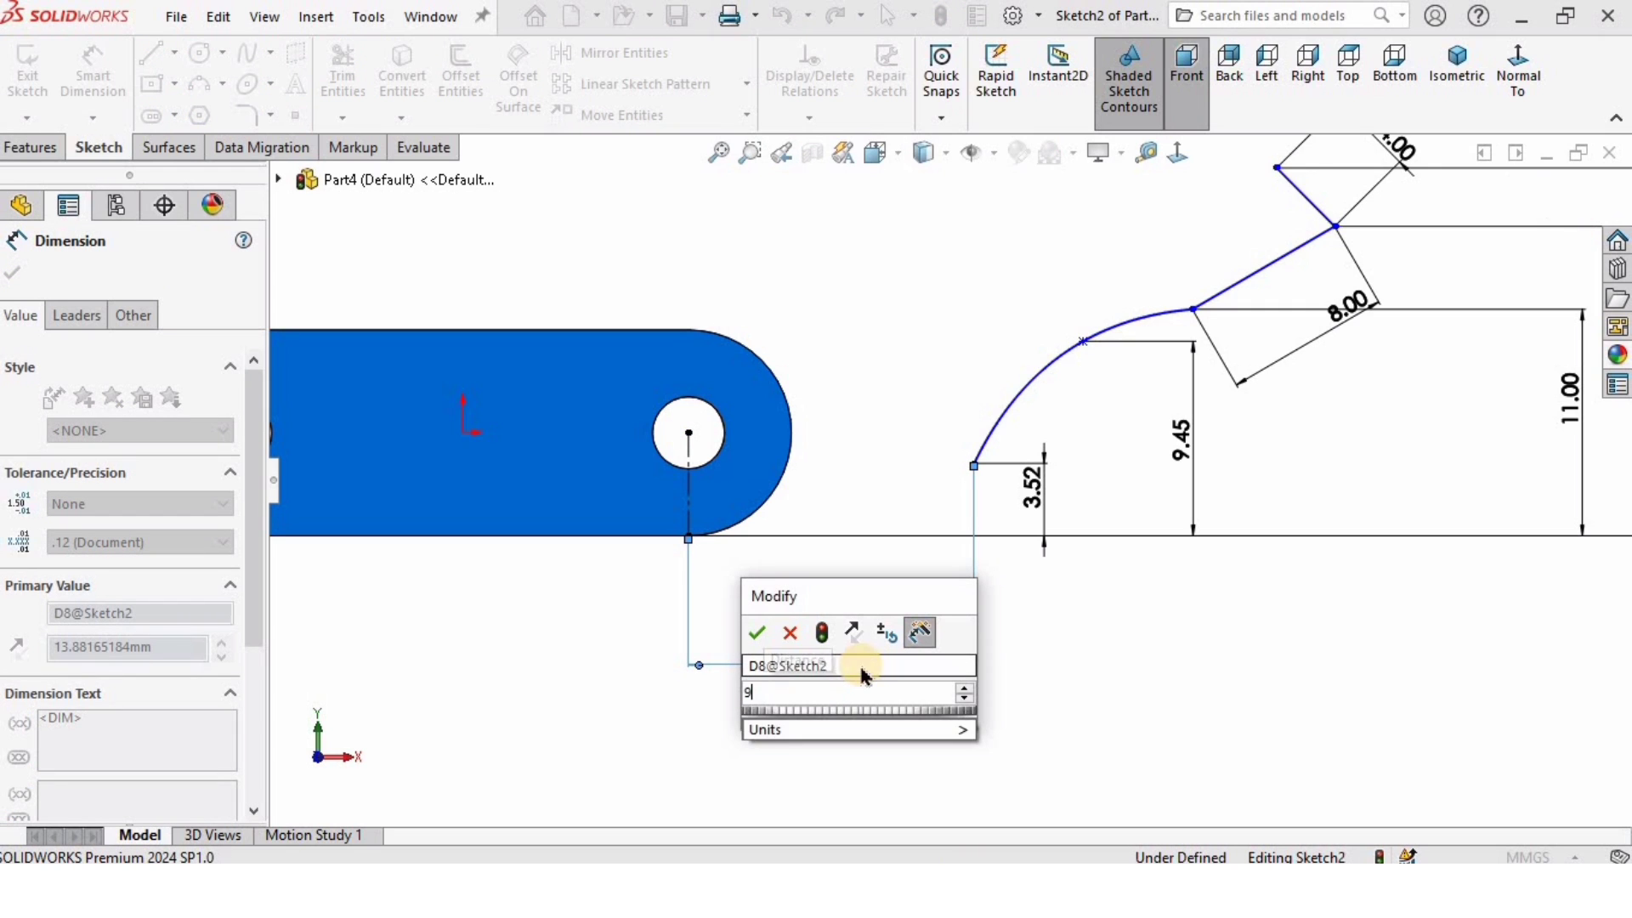
type(".61")
key("Return")
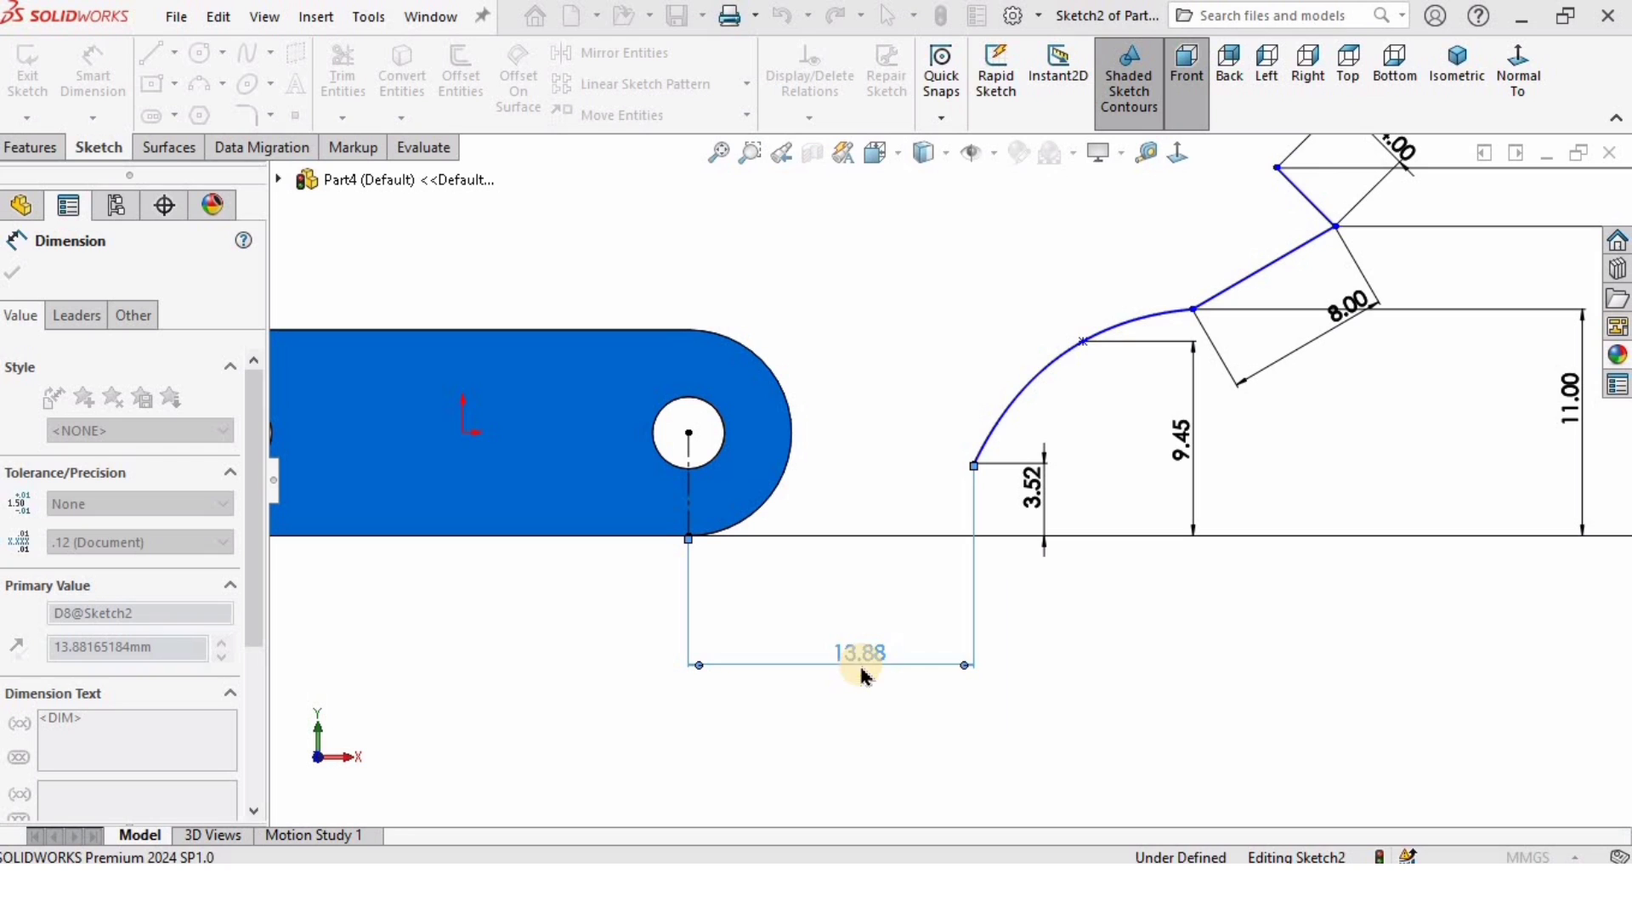
left_click(1110, 667)
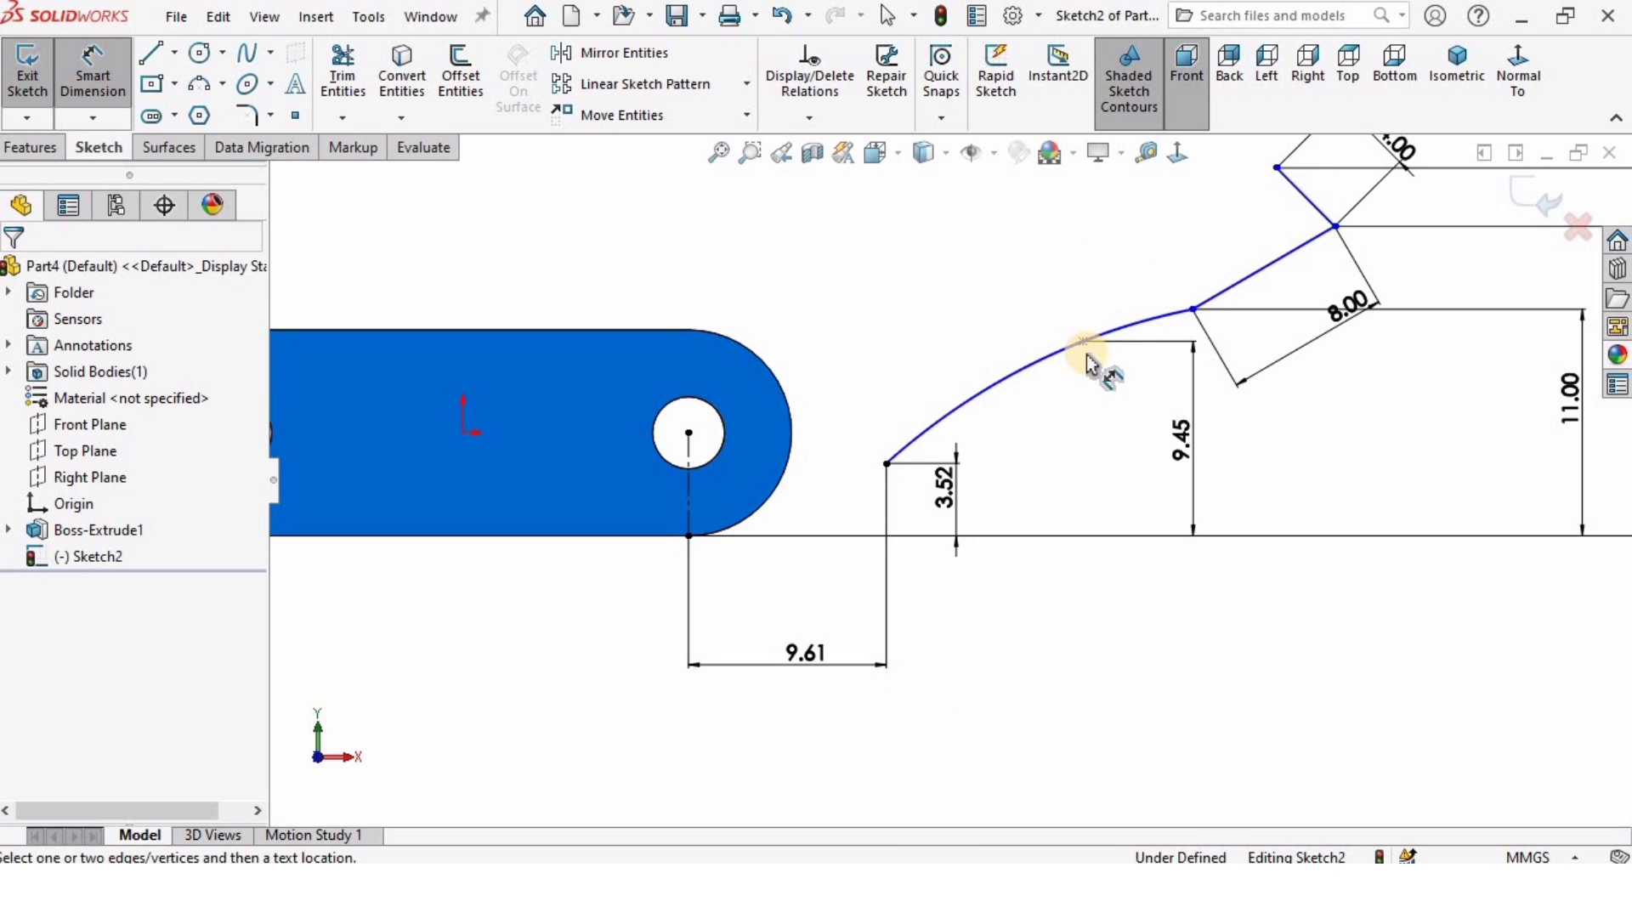
Dimension the horizontal distance from the right hole's center to the spline's middle point as 20.52 mm
left_click(1084, 342)
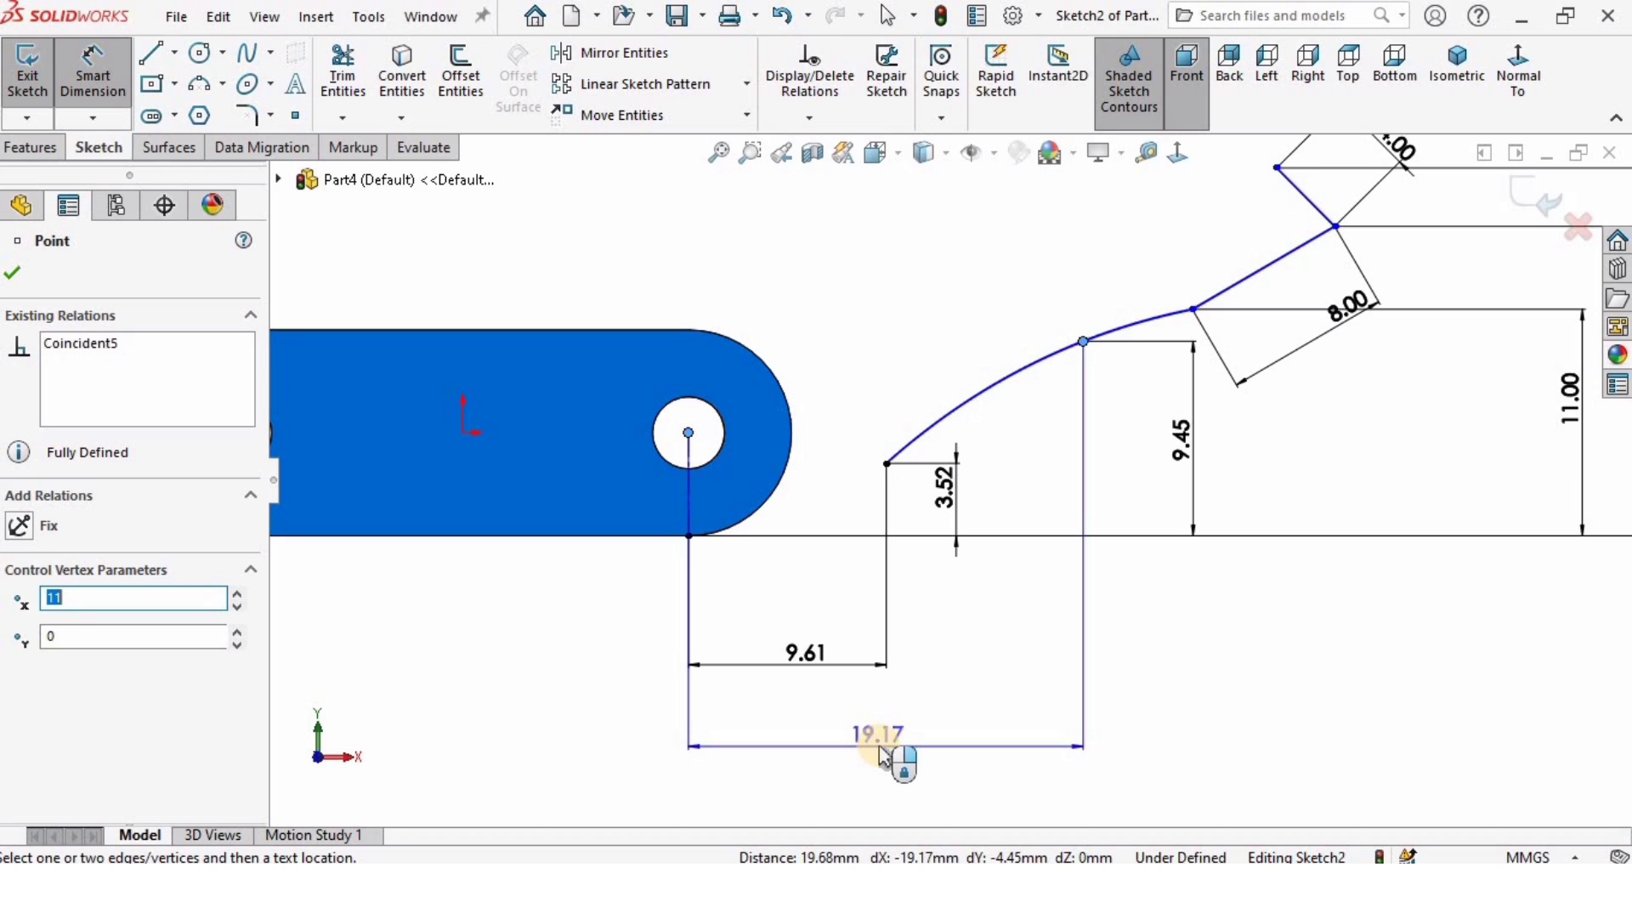
left_click(867, 755)
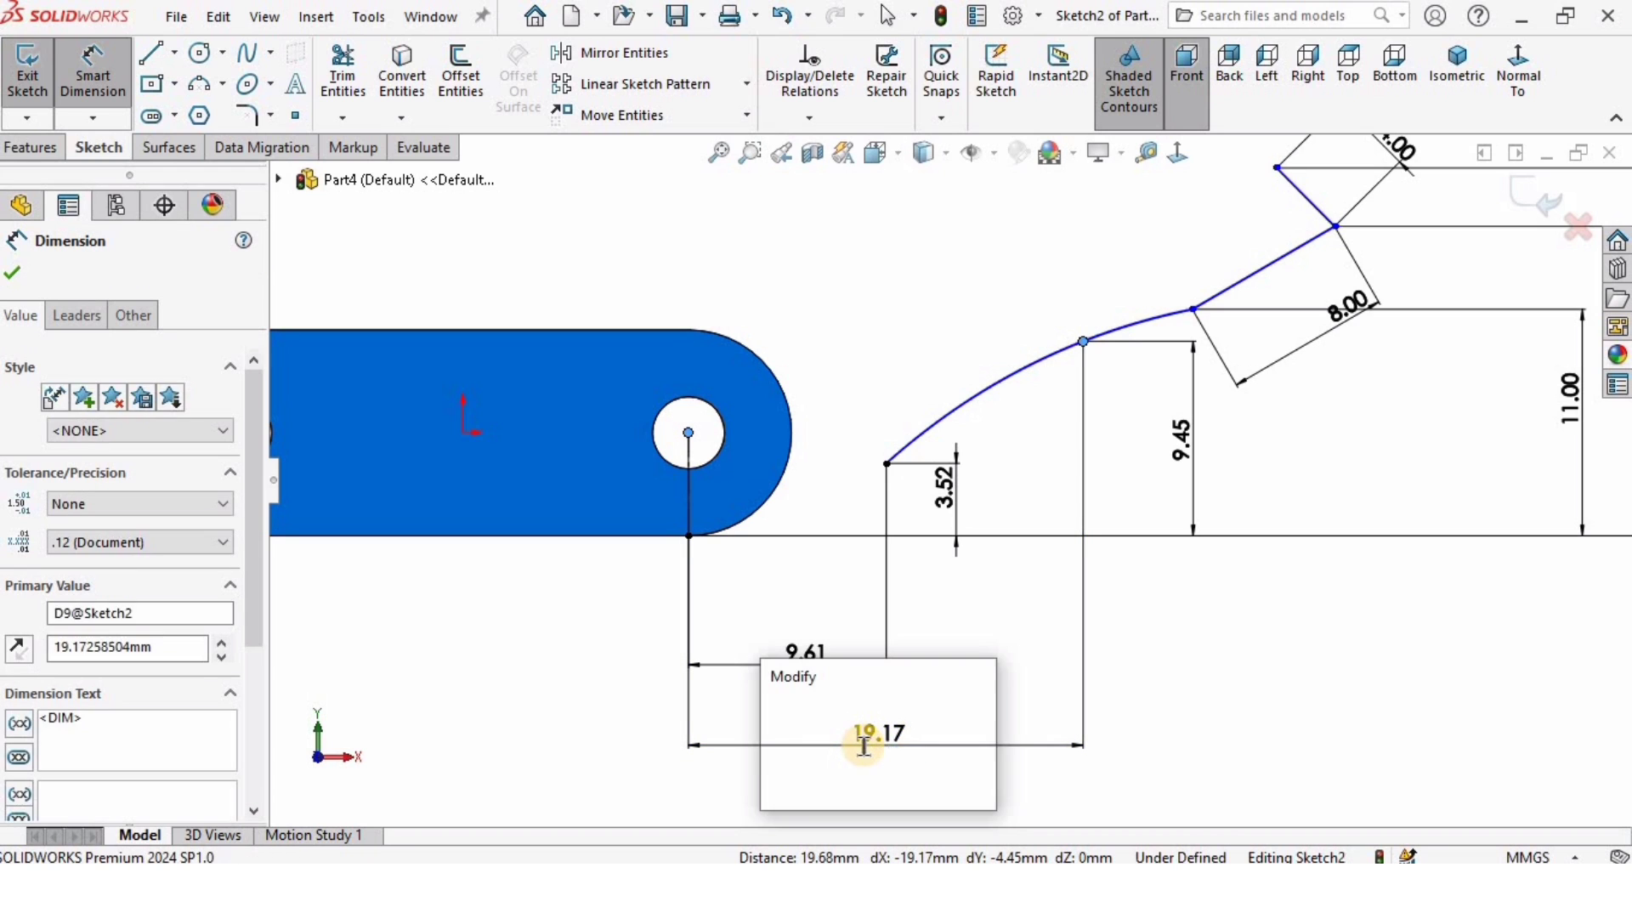
type("20.")
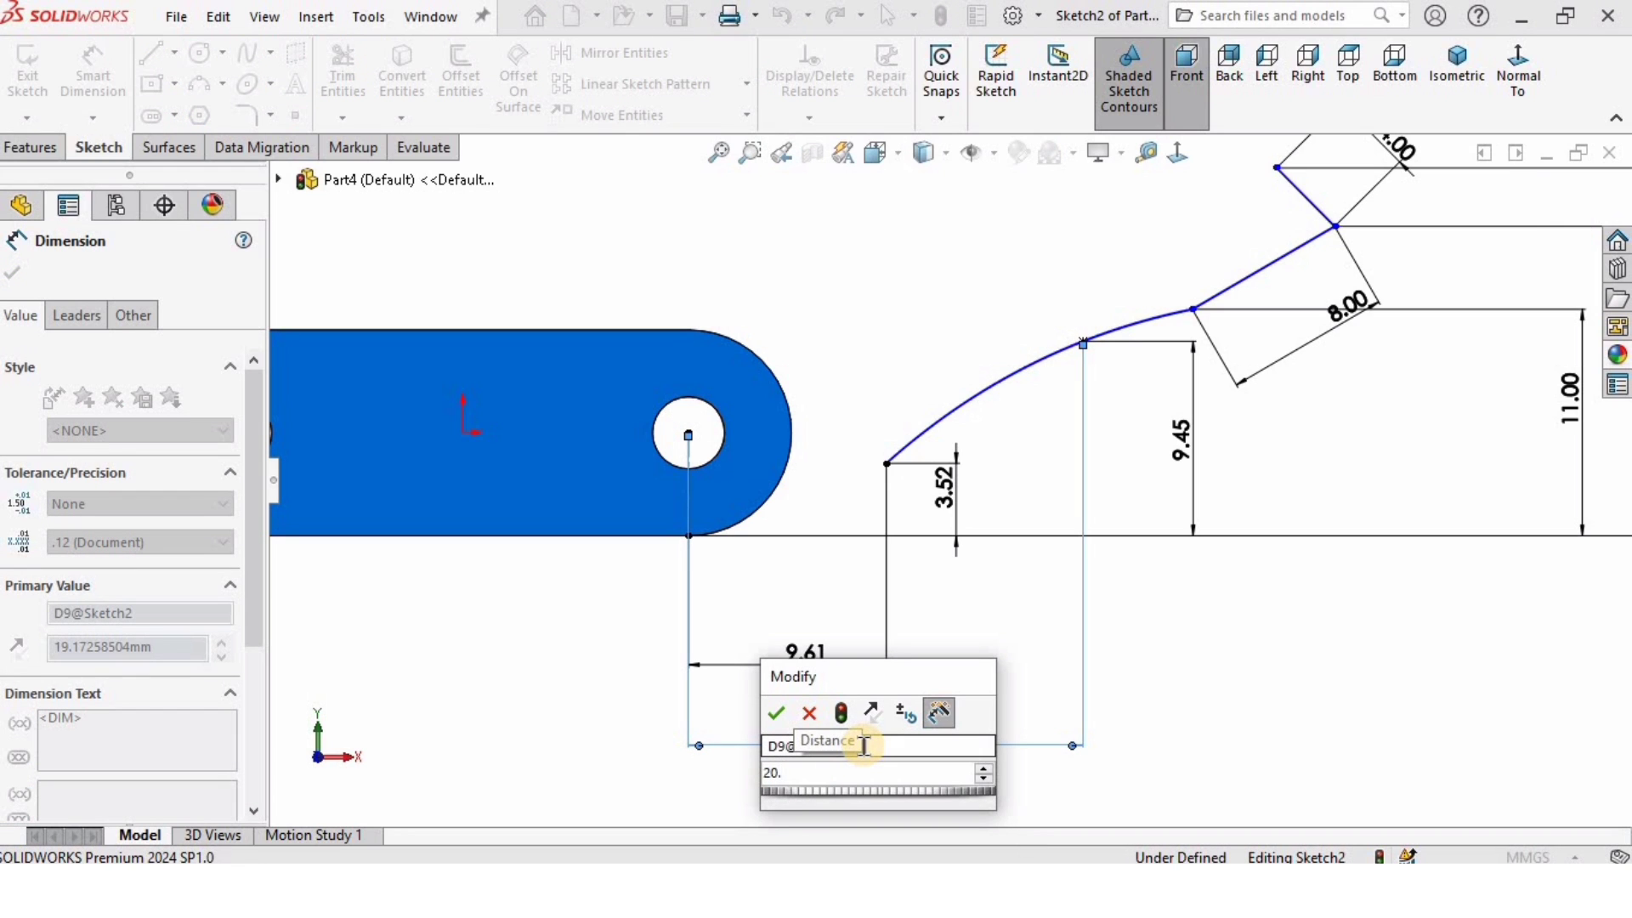
type("52")
key("Return")
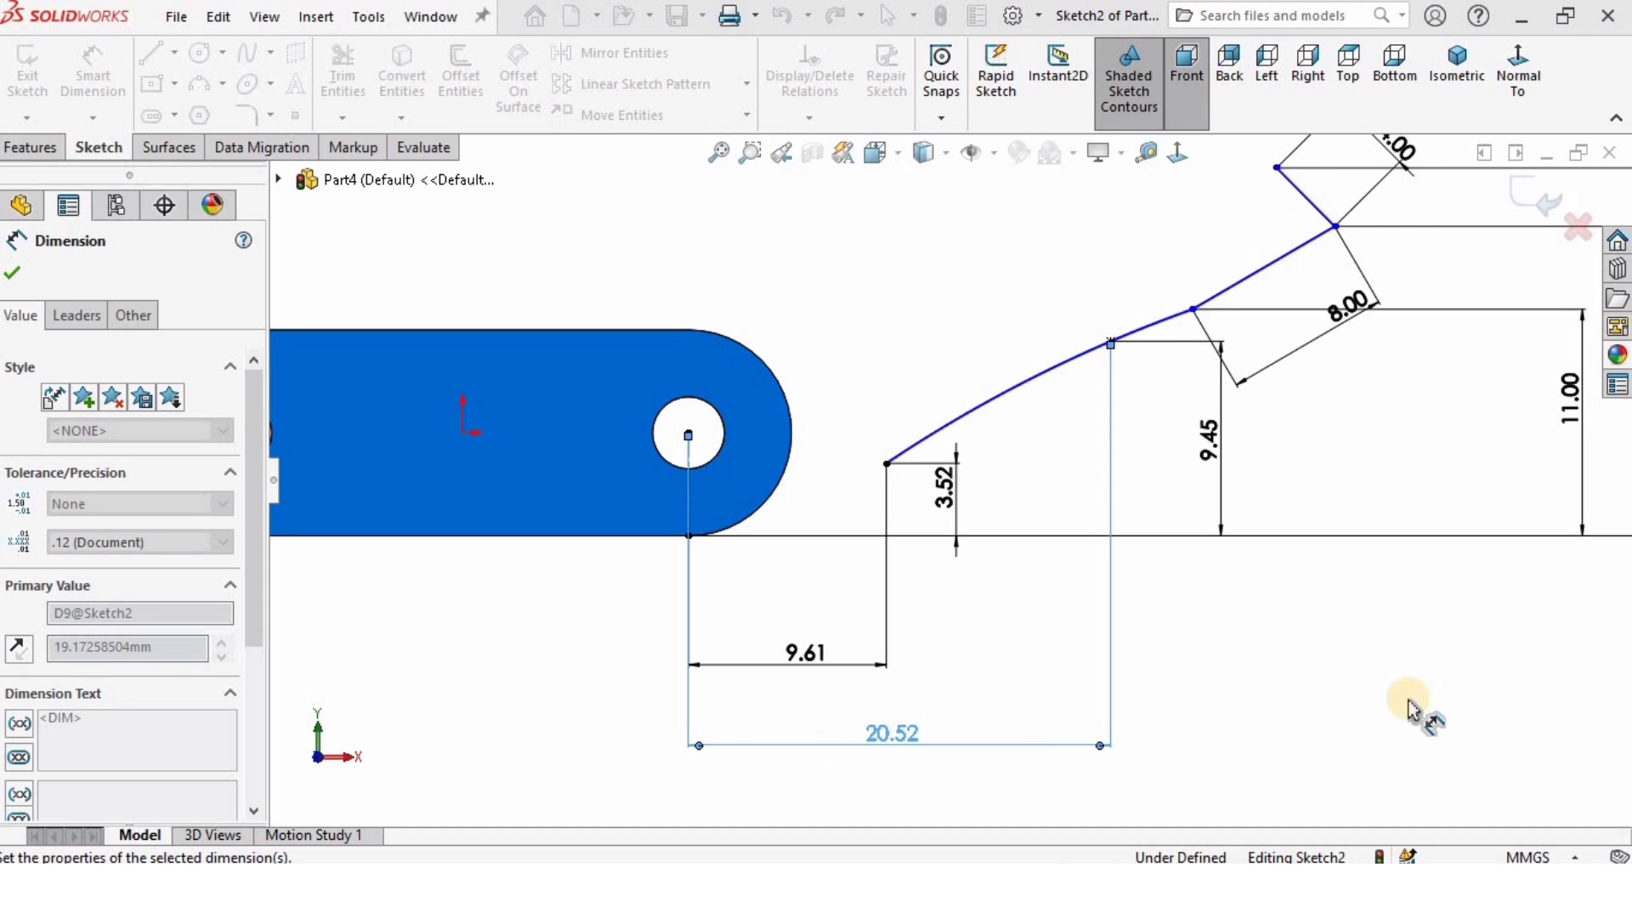
left_click(1407, 710)
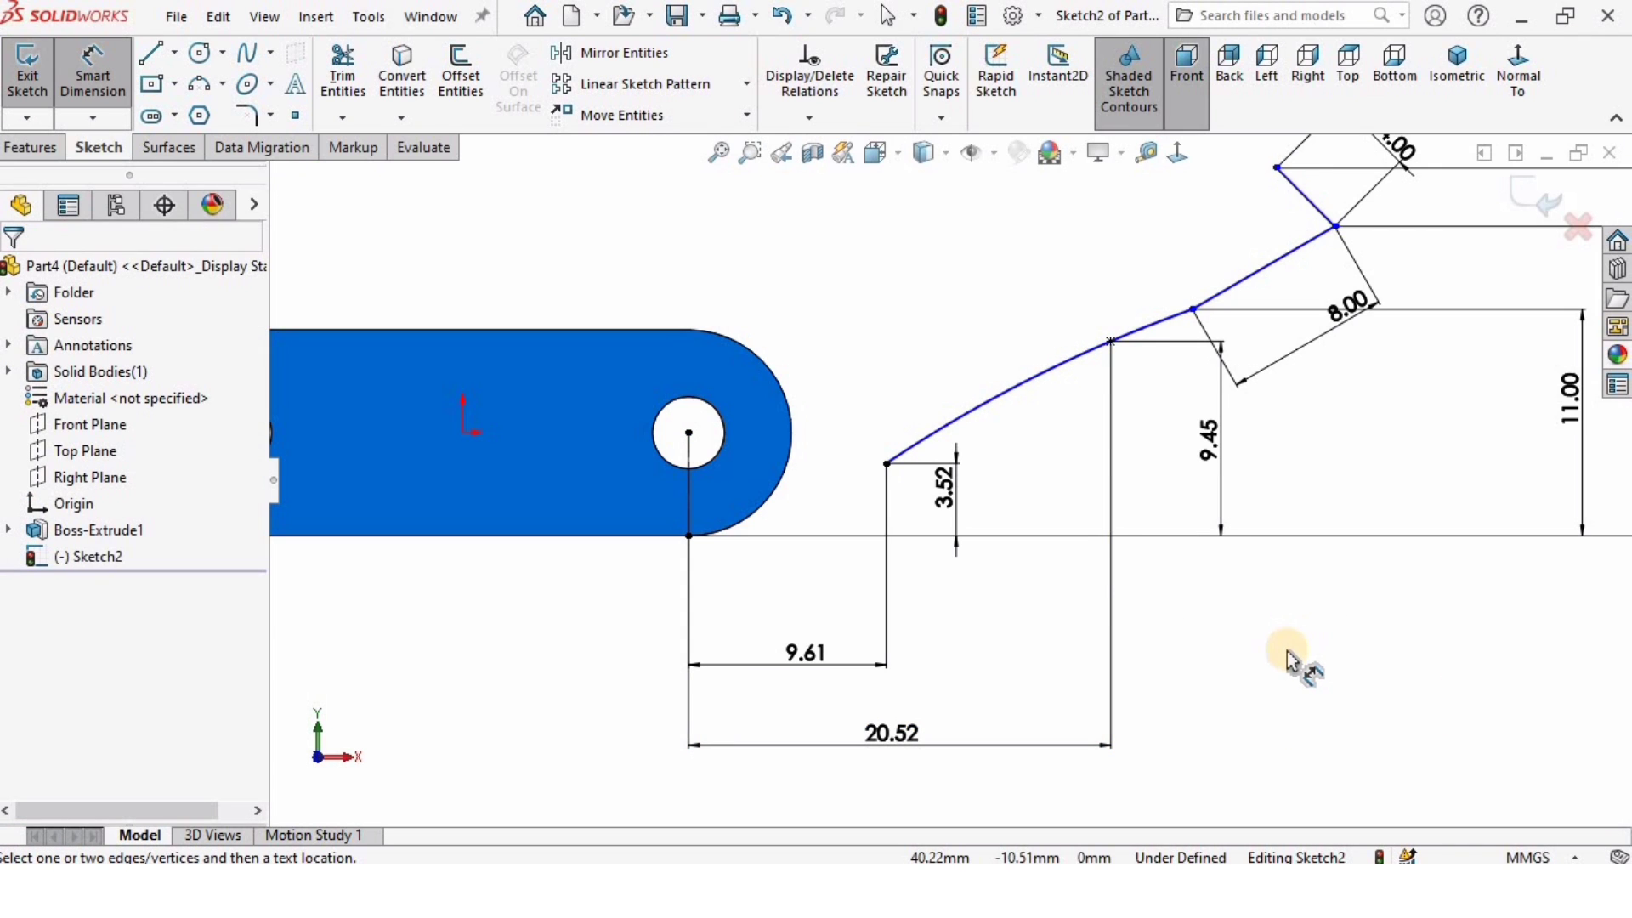
Dimension the horizontal distance from the right hole's center to the spline's upper endpoint as 31.27 mm
scroll(1126, 565, "up", 1)
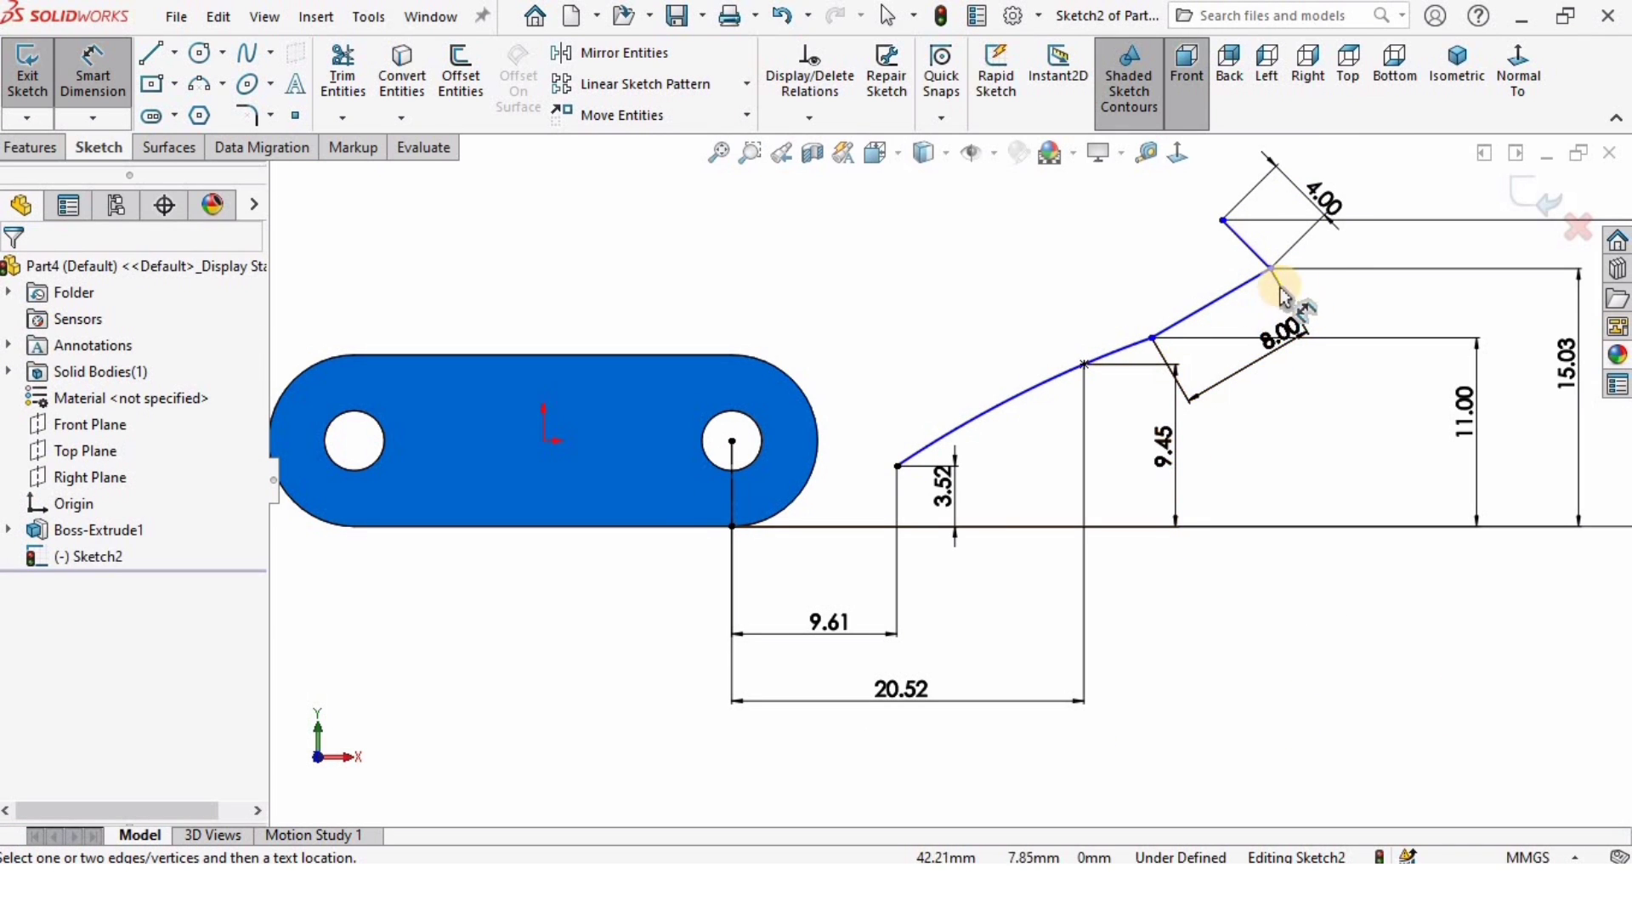
left_click(1154, 334)
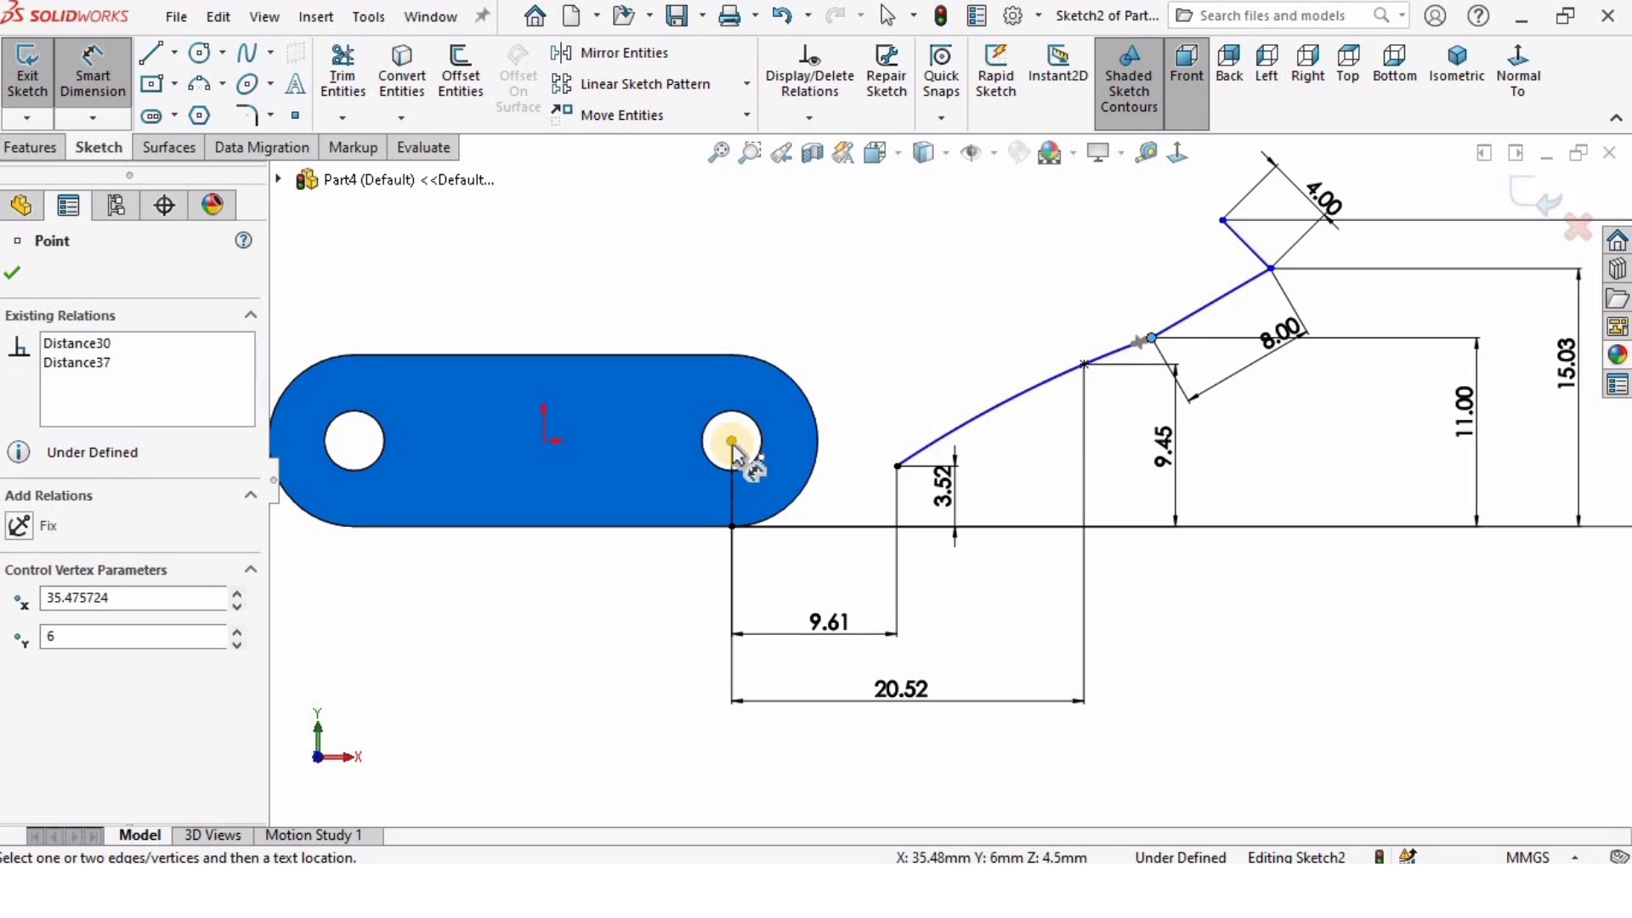
left_click(732, 442)
left_click(983, 747)
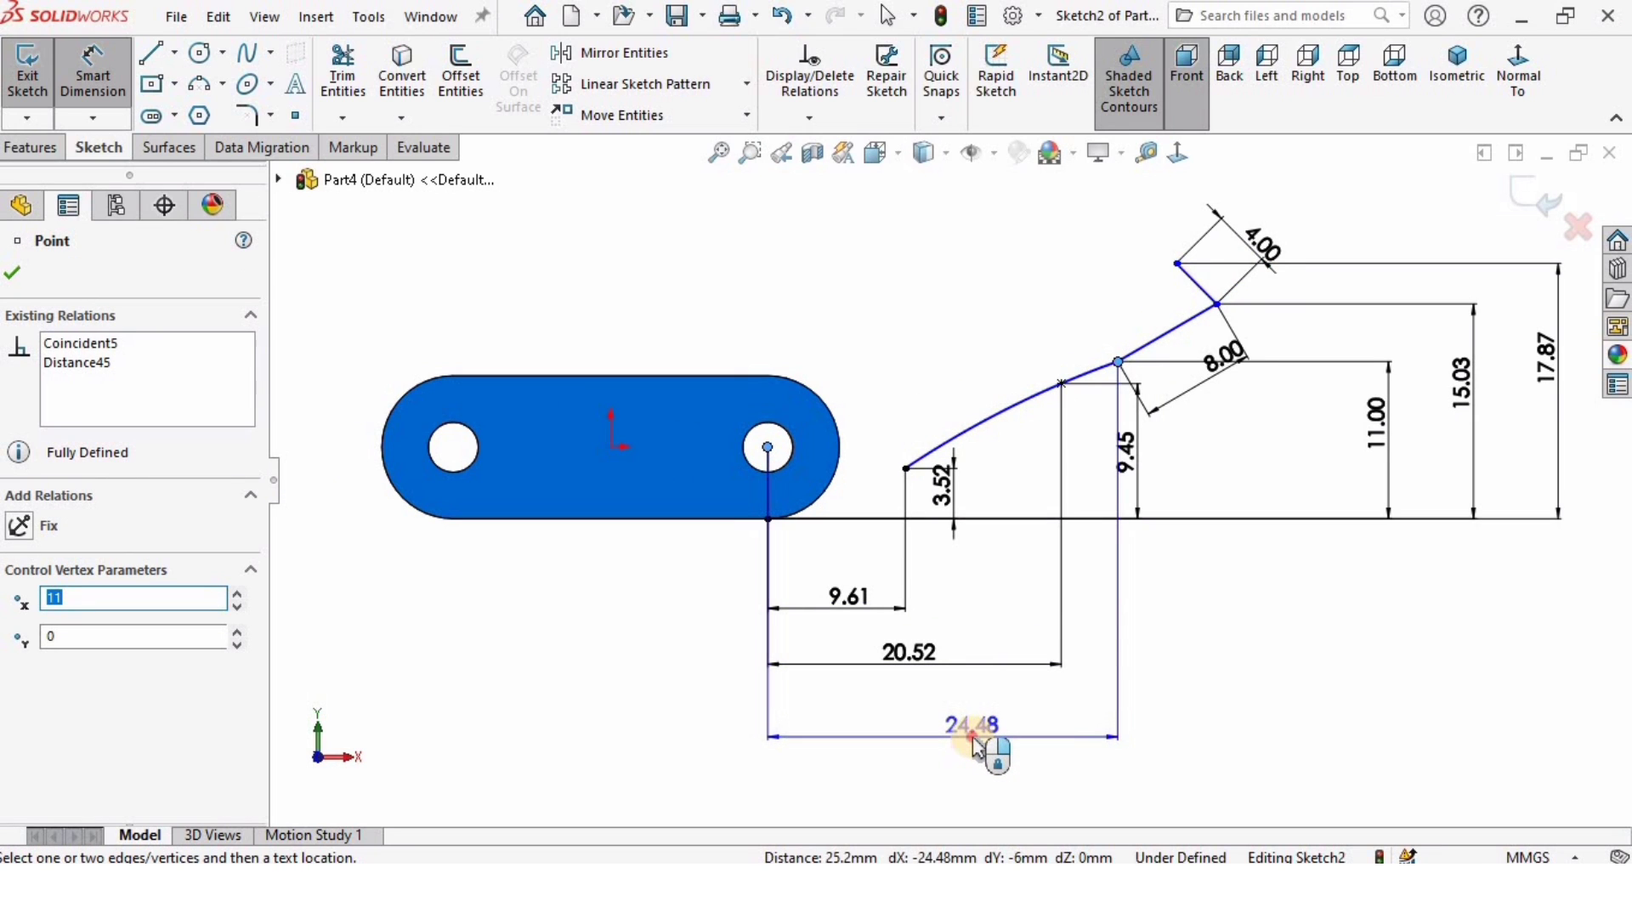
double_click(977, 748)
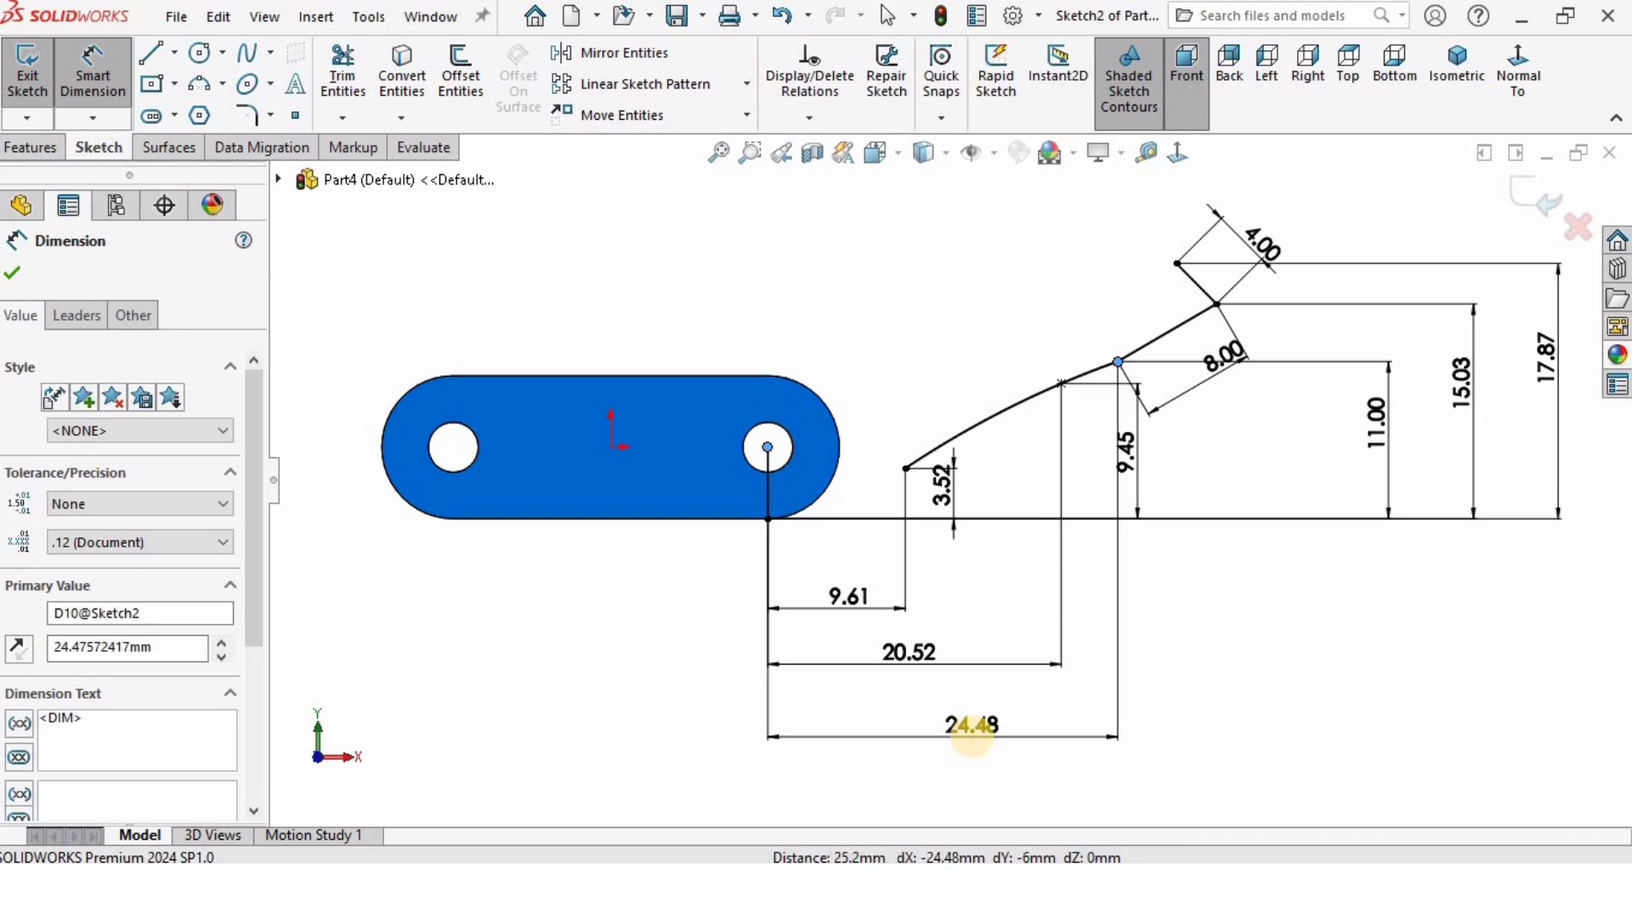
type("31.27")
key("Return")
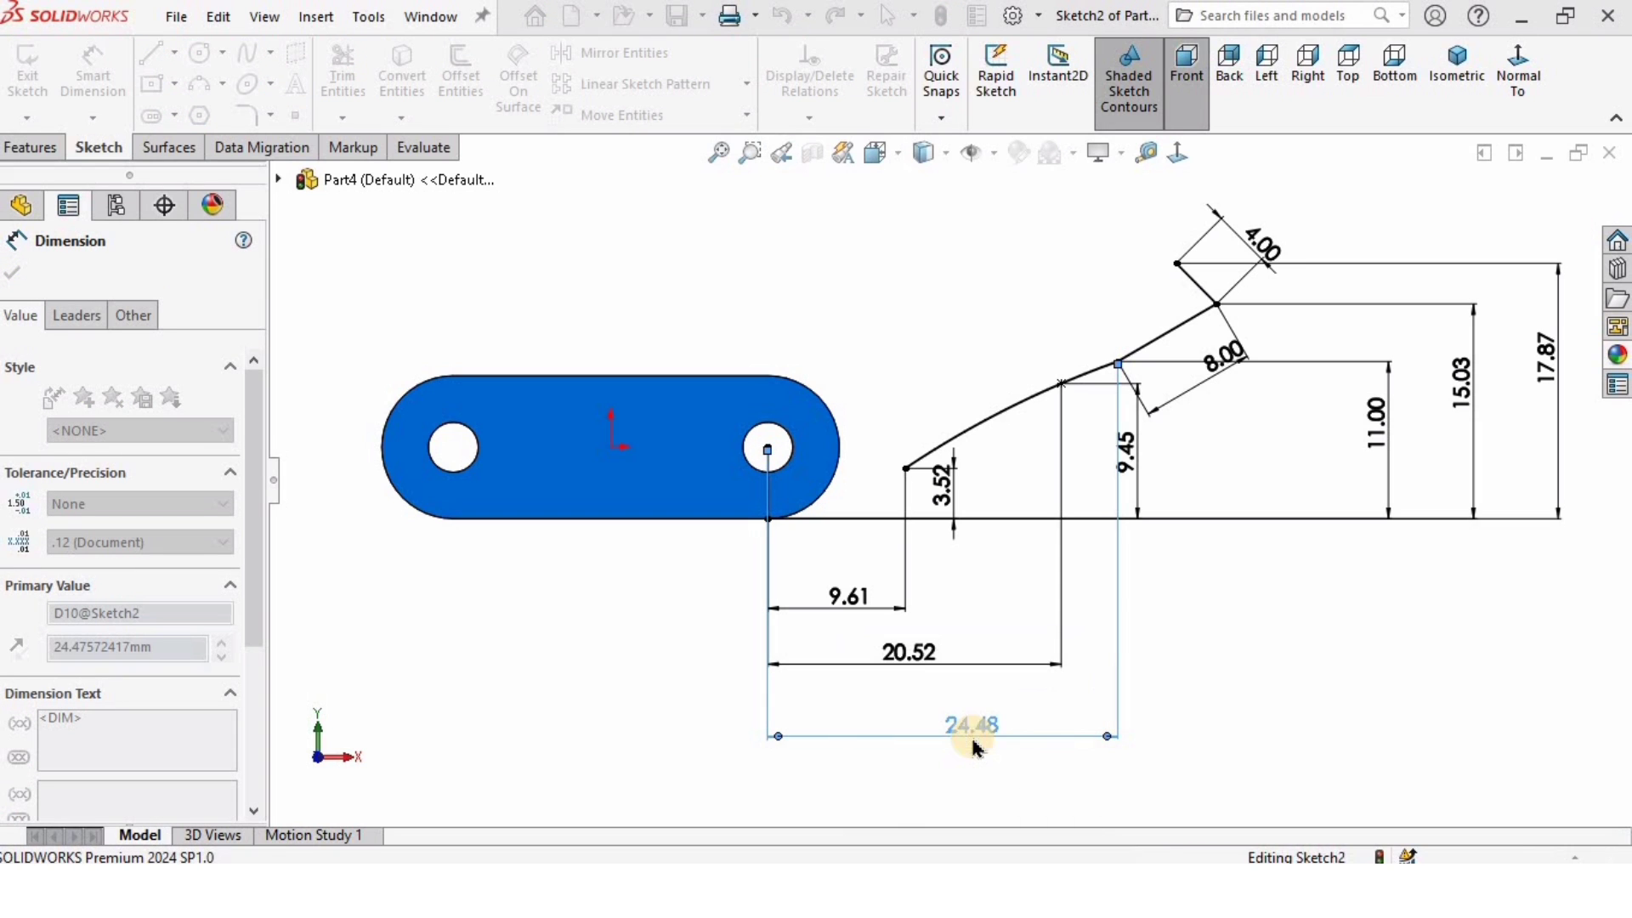
left_click(1413, 638)
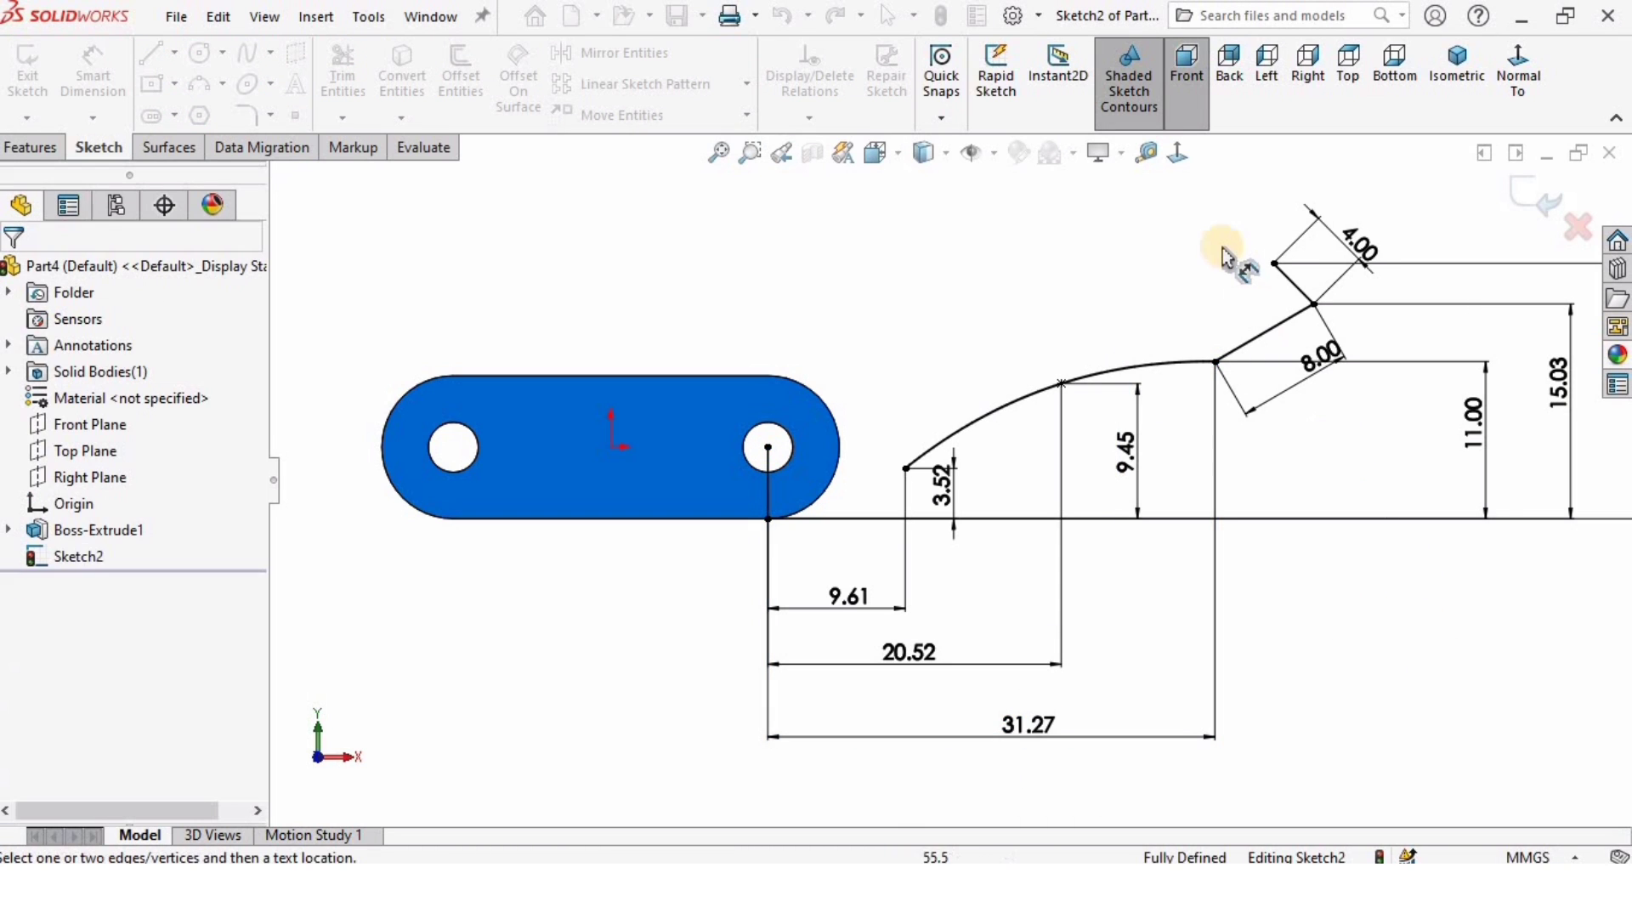
Draw a line about 6 mm long from the spline's lower endpoint to the bottom-edge level, continuing about 4.8 mm horizontally to the centerline's lower end
scroll(1224, 253, "up", 1)
scroll(1086, 384, "down", 1)
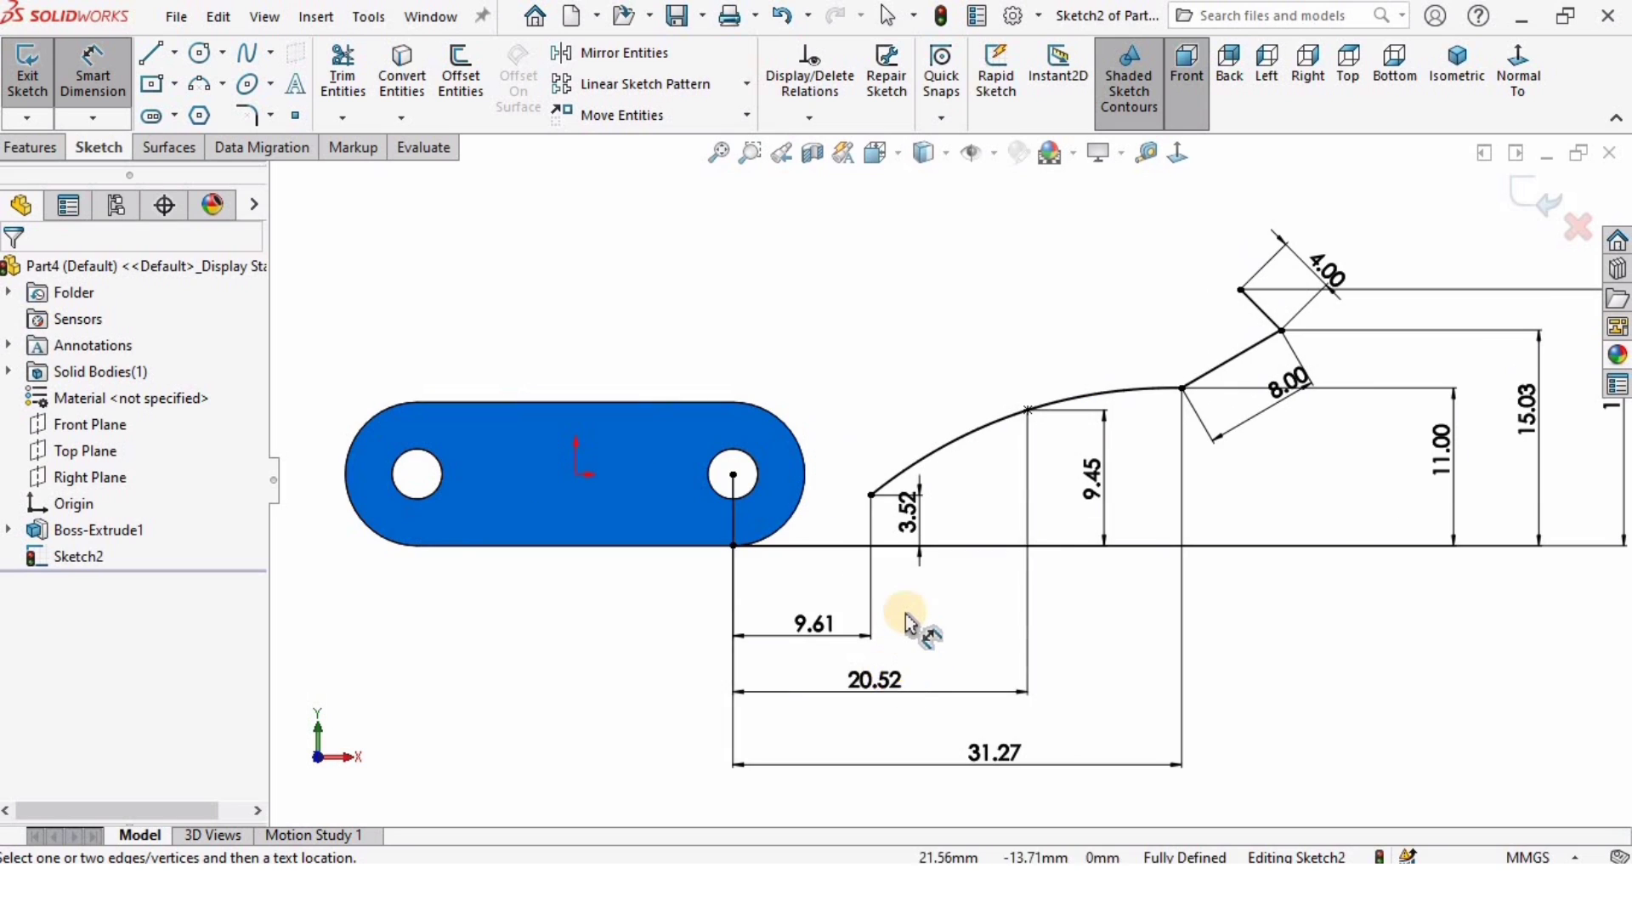
scroll(907, 617, "down", 1)
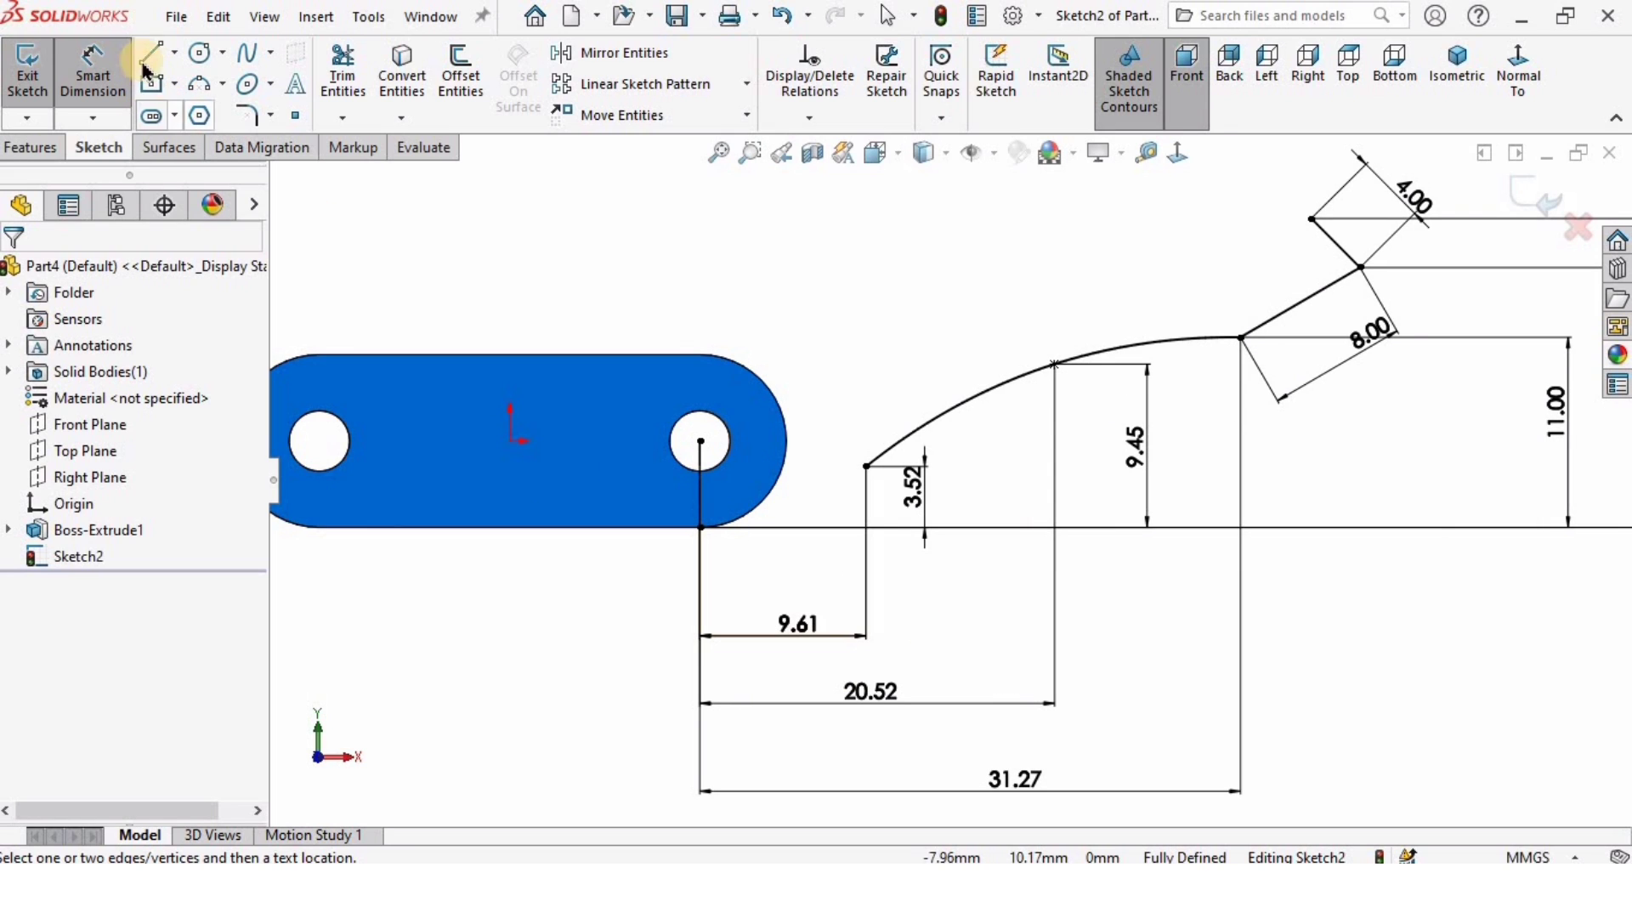
key("l")
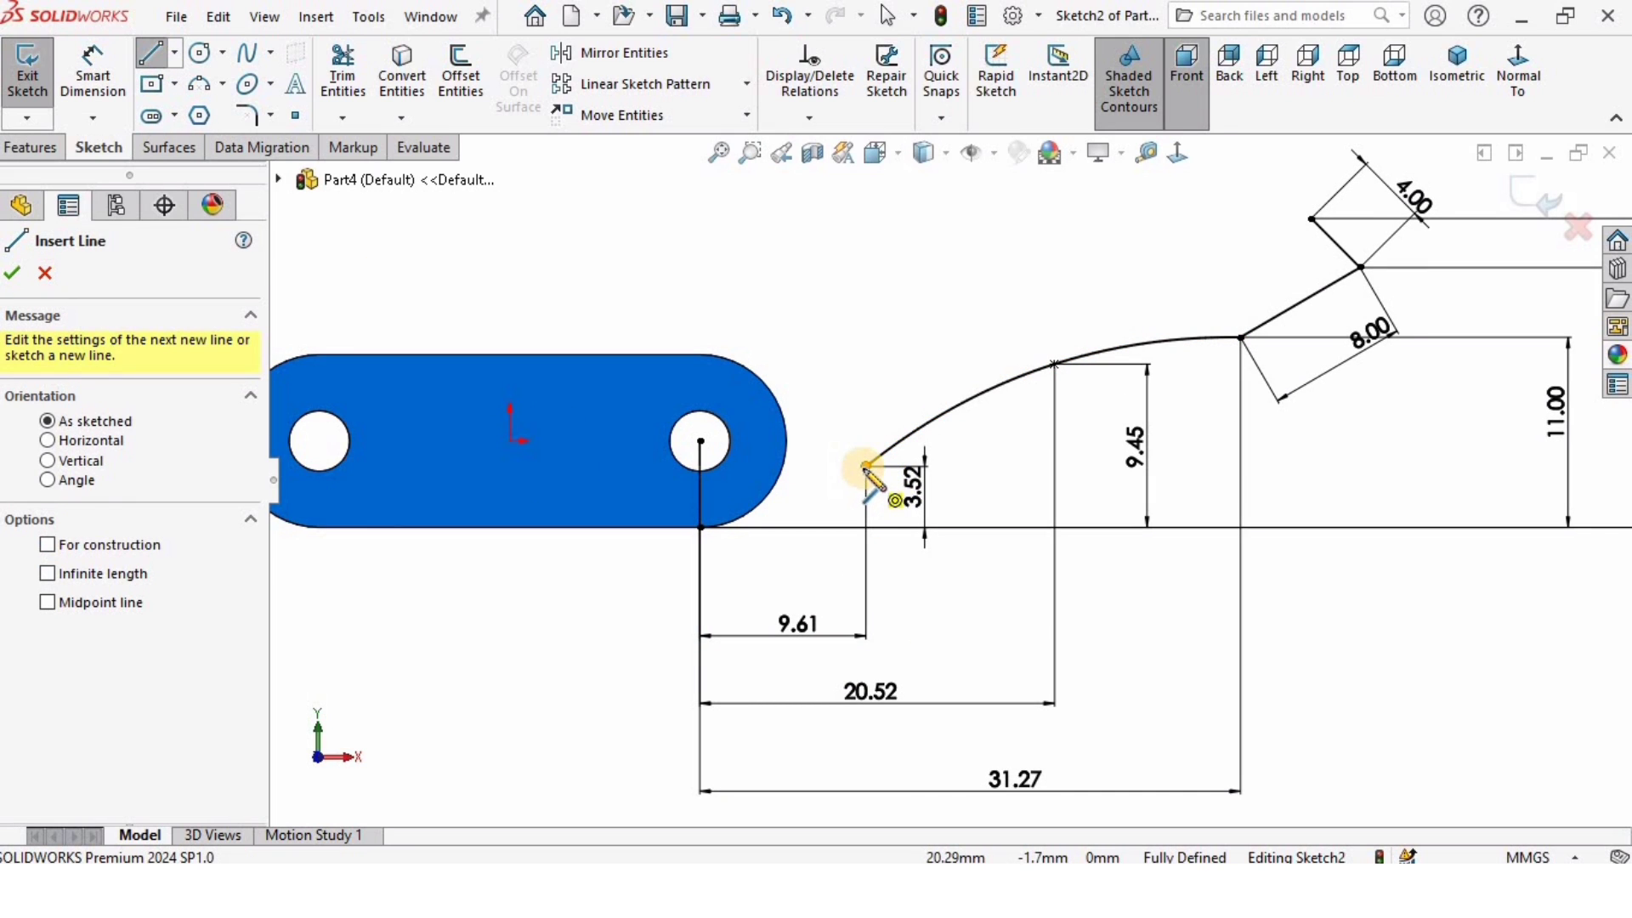
left_click(783, 528)
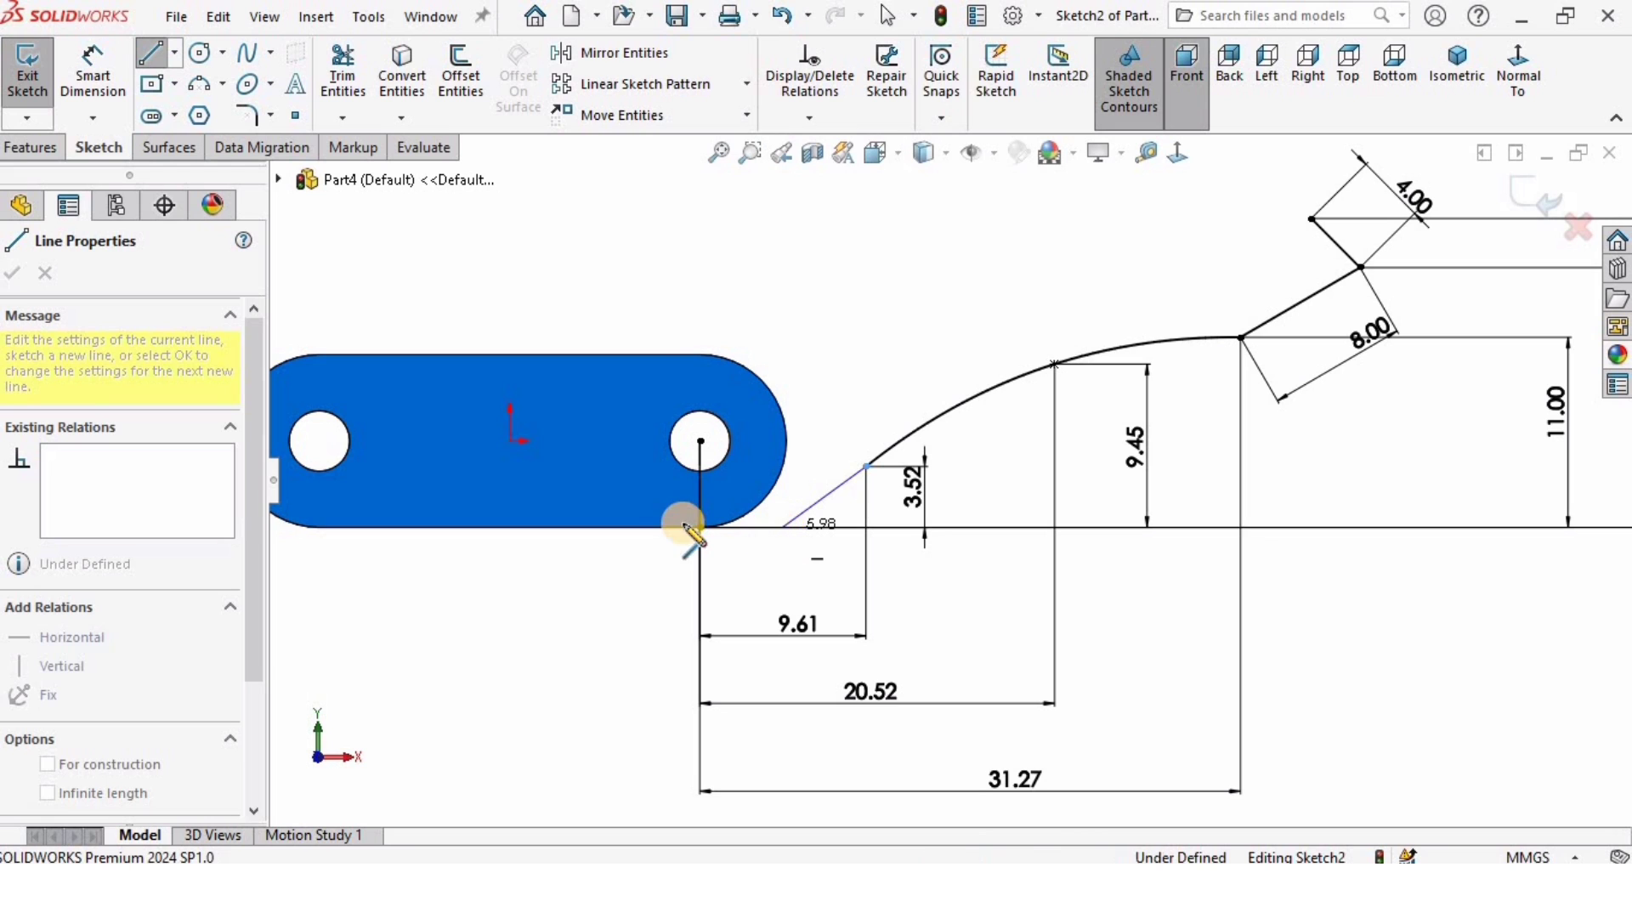
key("Escape")
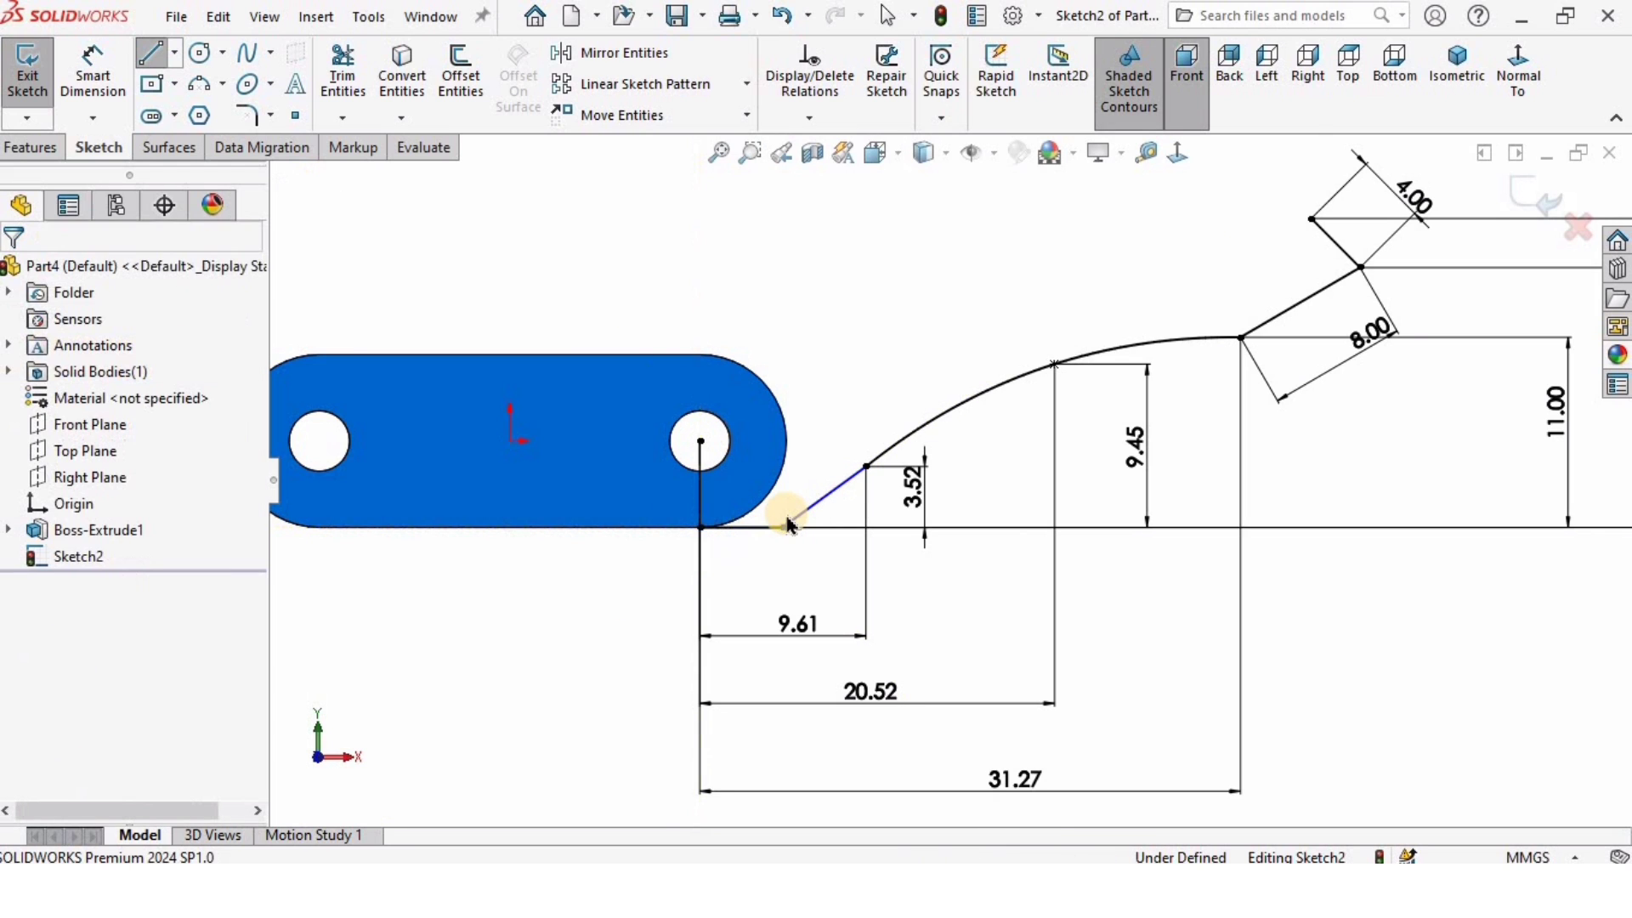
Dimension the short horizontal line beside the centerline's lower end as 2.99 mm
scroll(744, 522, "down", 2)
left_click(79, 78)
scroll(747, 506, "down", 1)
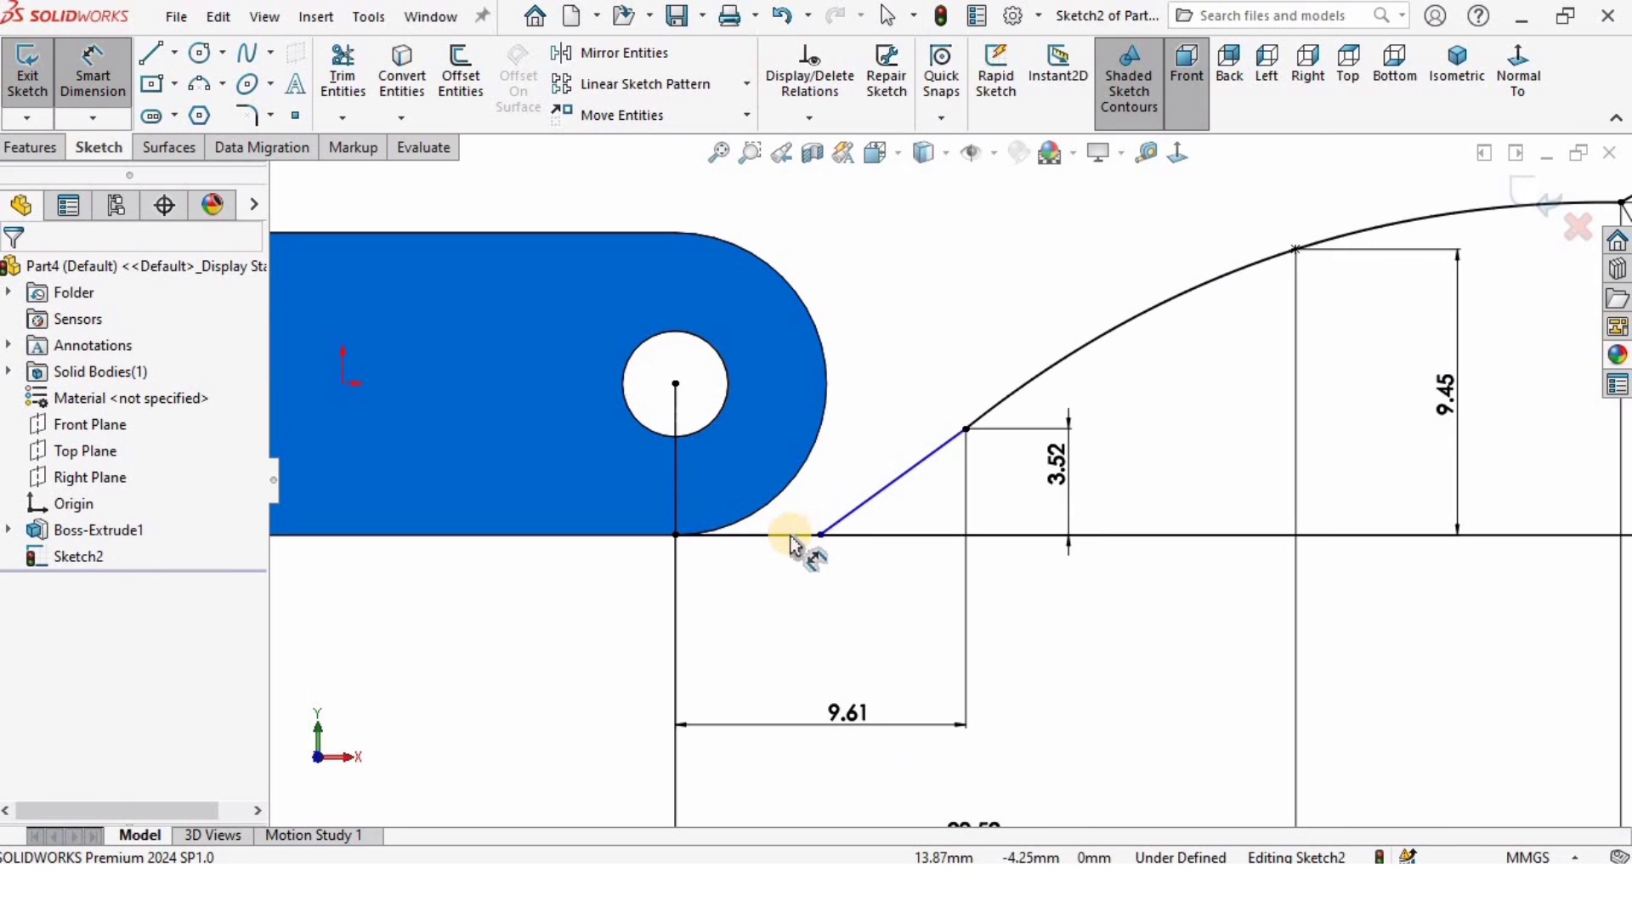
left_click(759, 601)
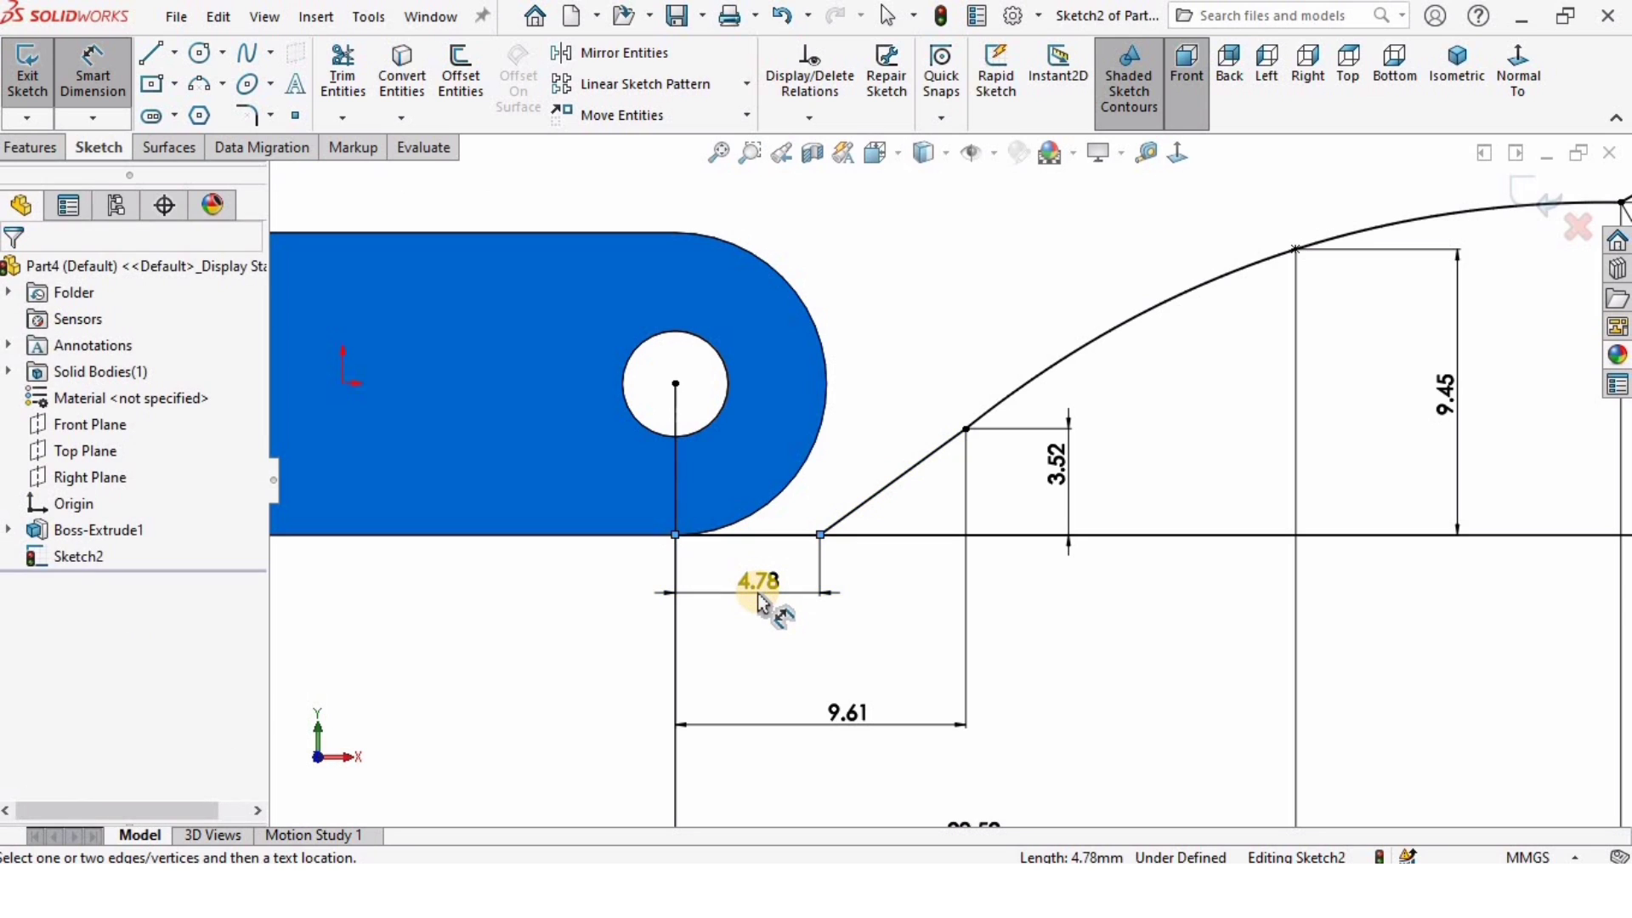
left_click(759, 602)
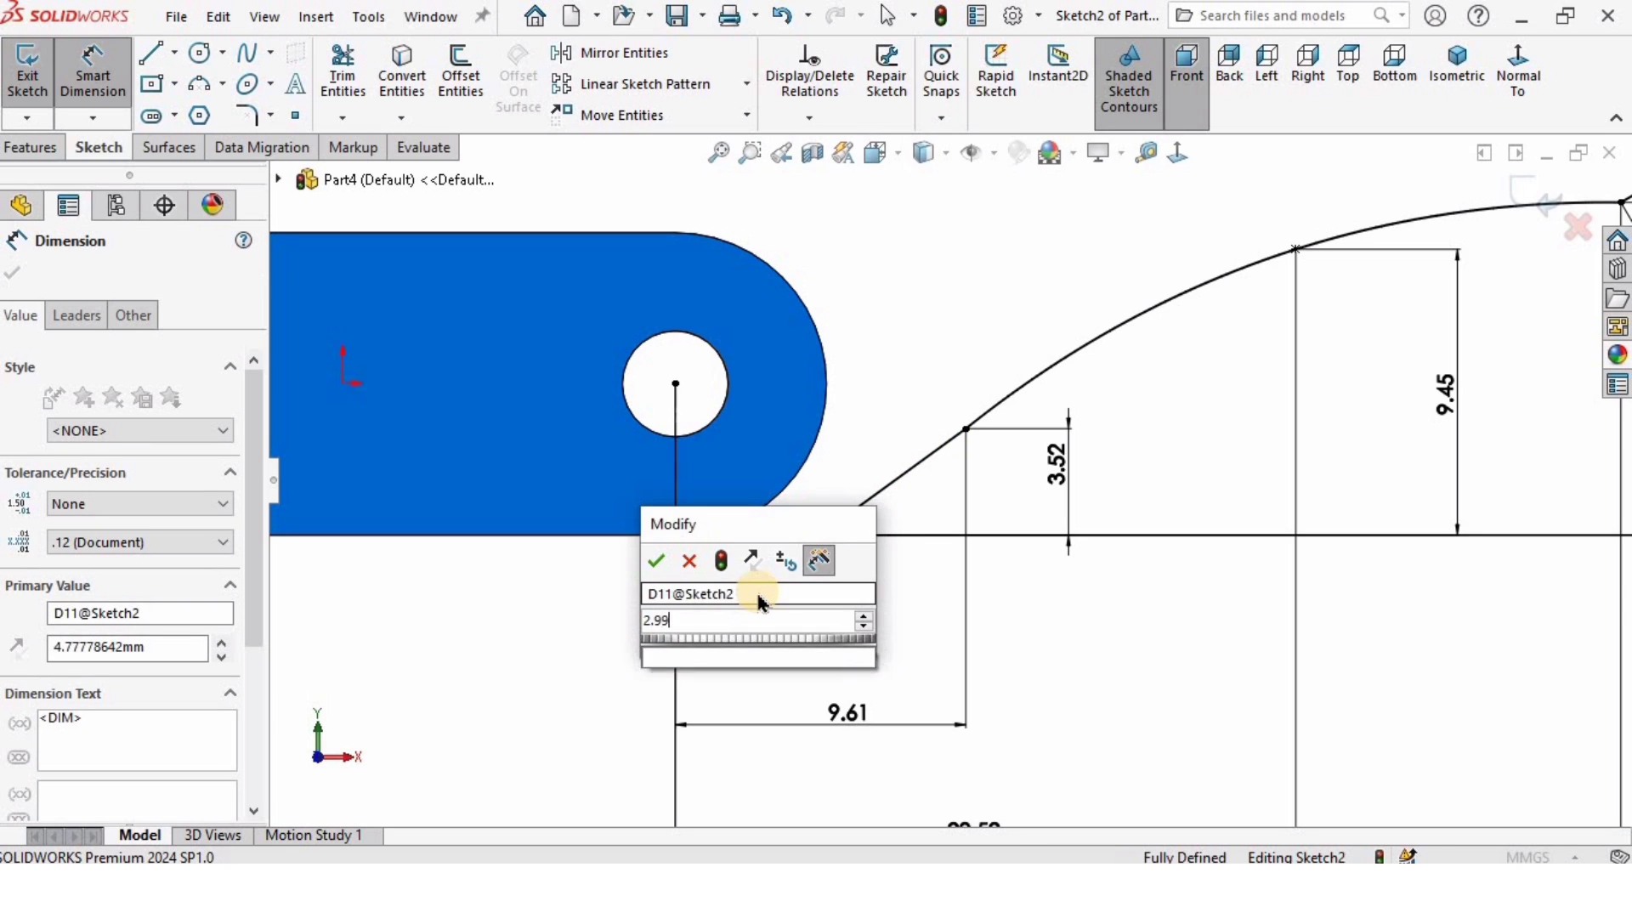
key("Return")
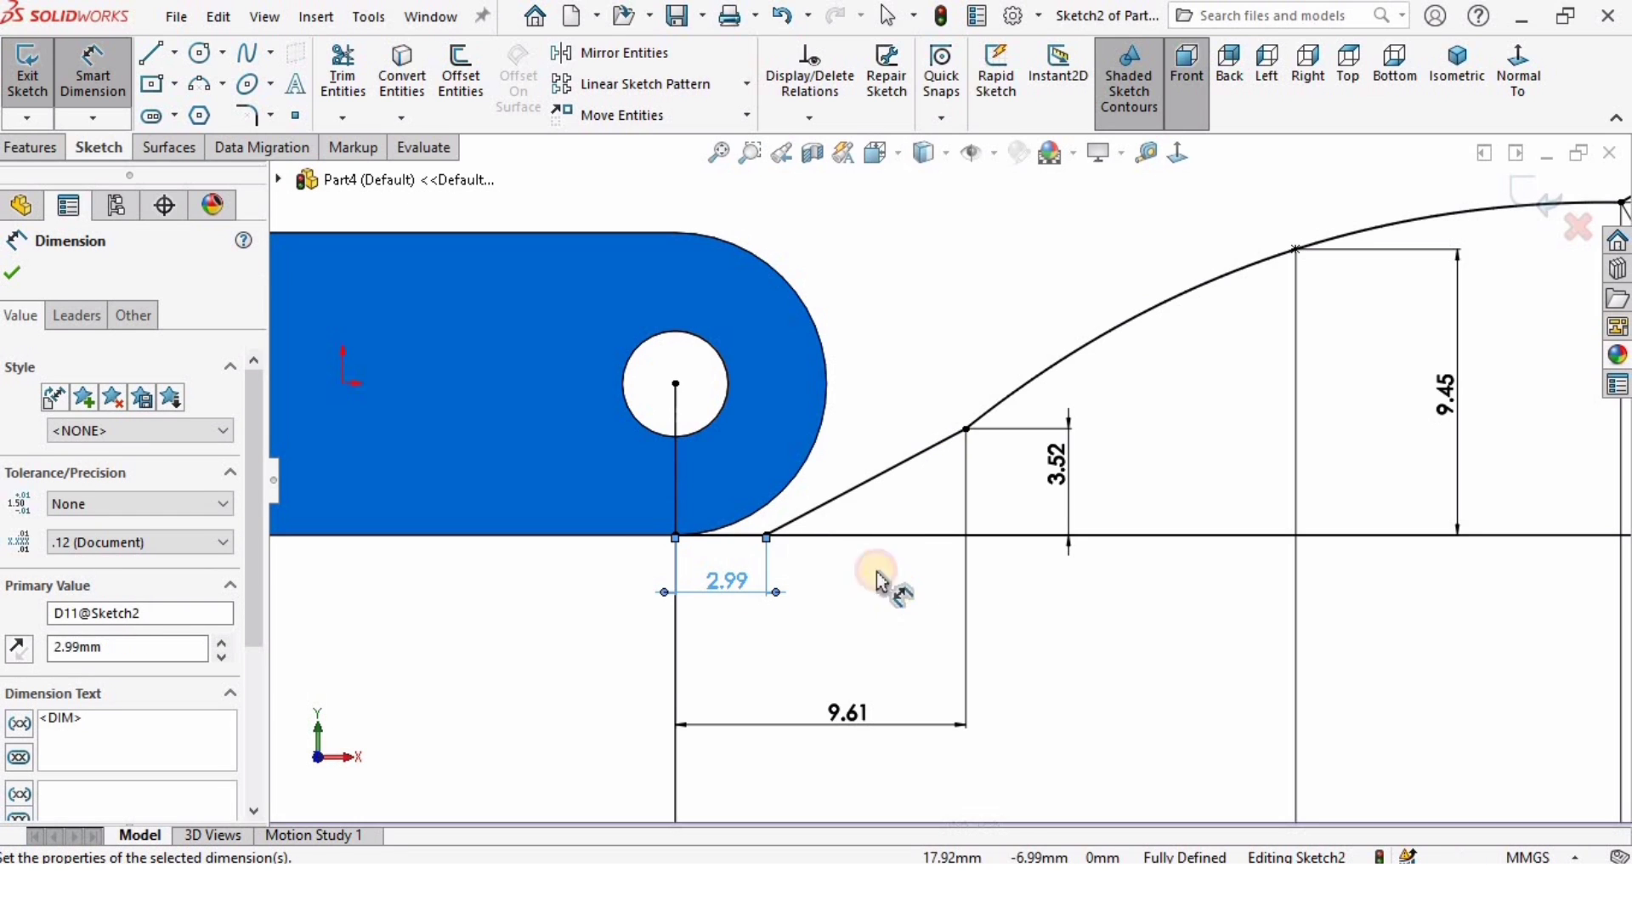
Add a driven angle dimension between the sloped line and the short horizontal line
left_click(836, 510)
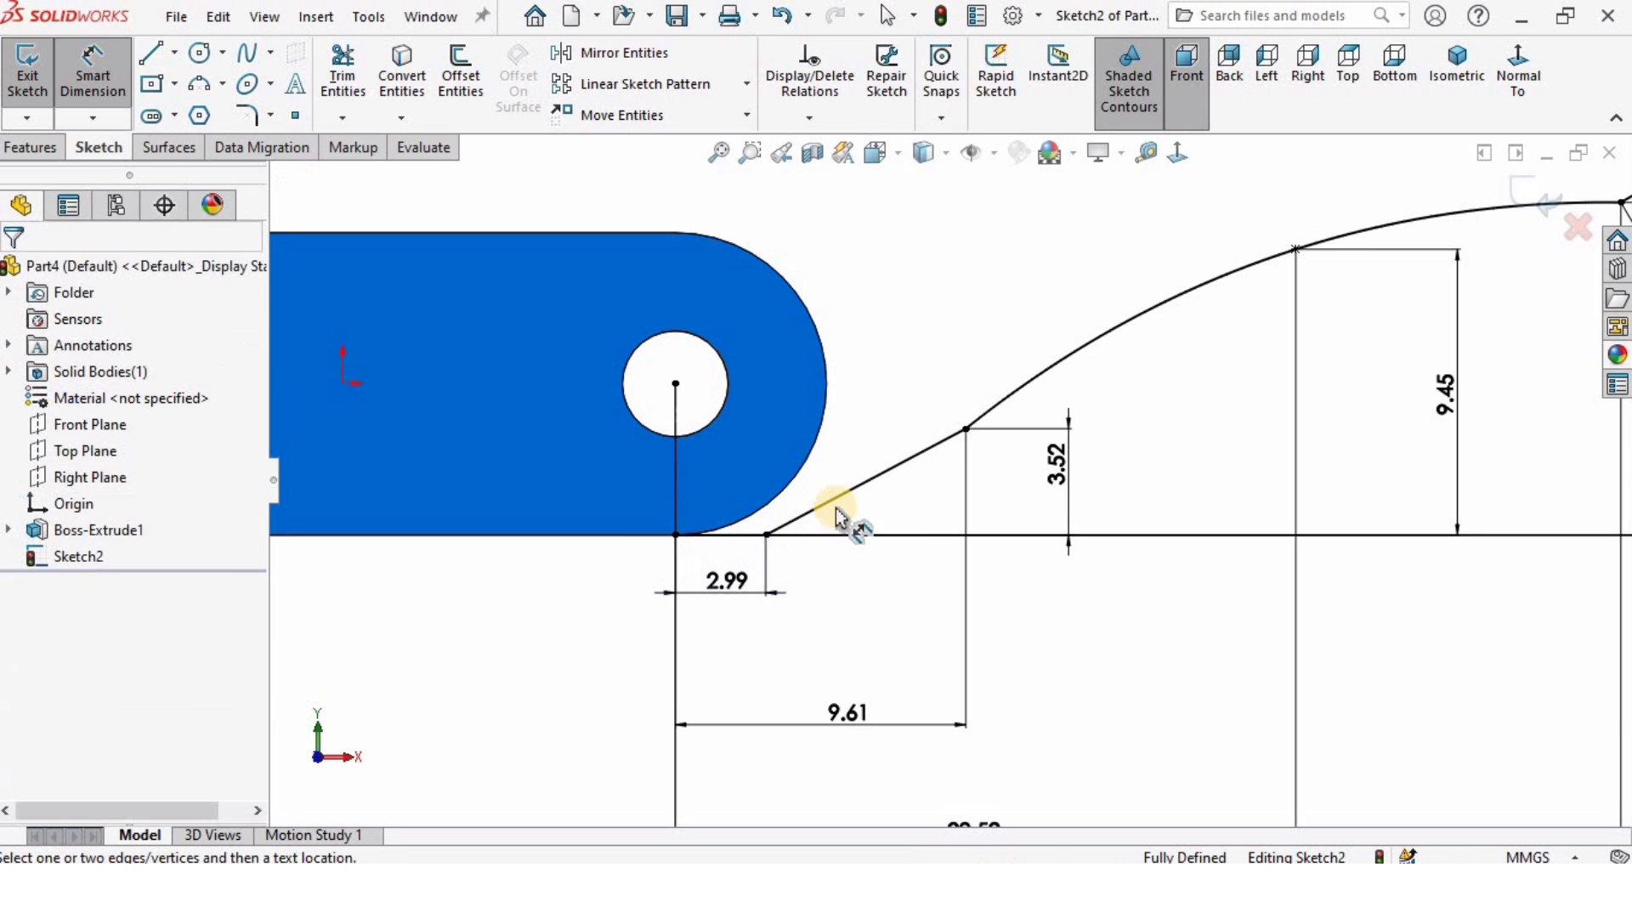
left_click(729, 534)
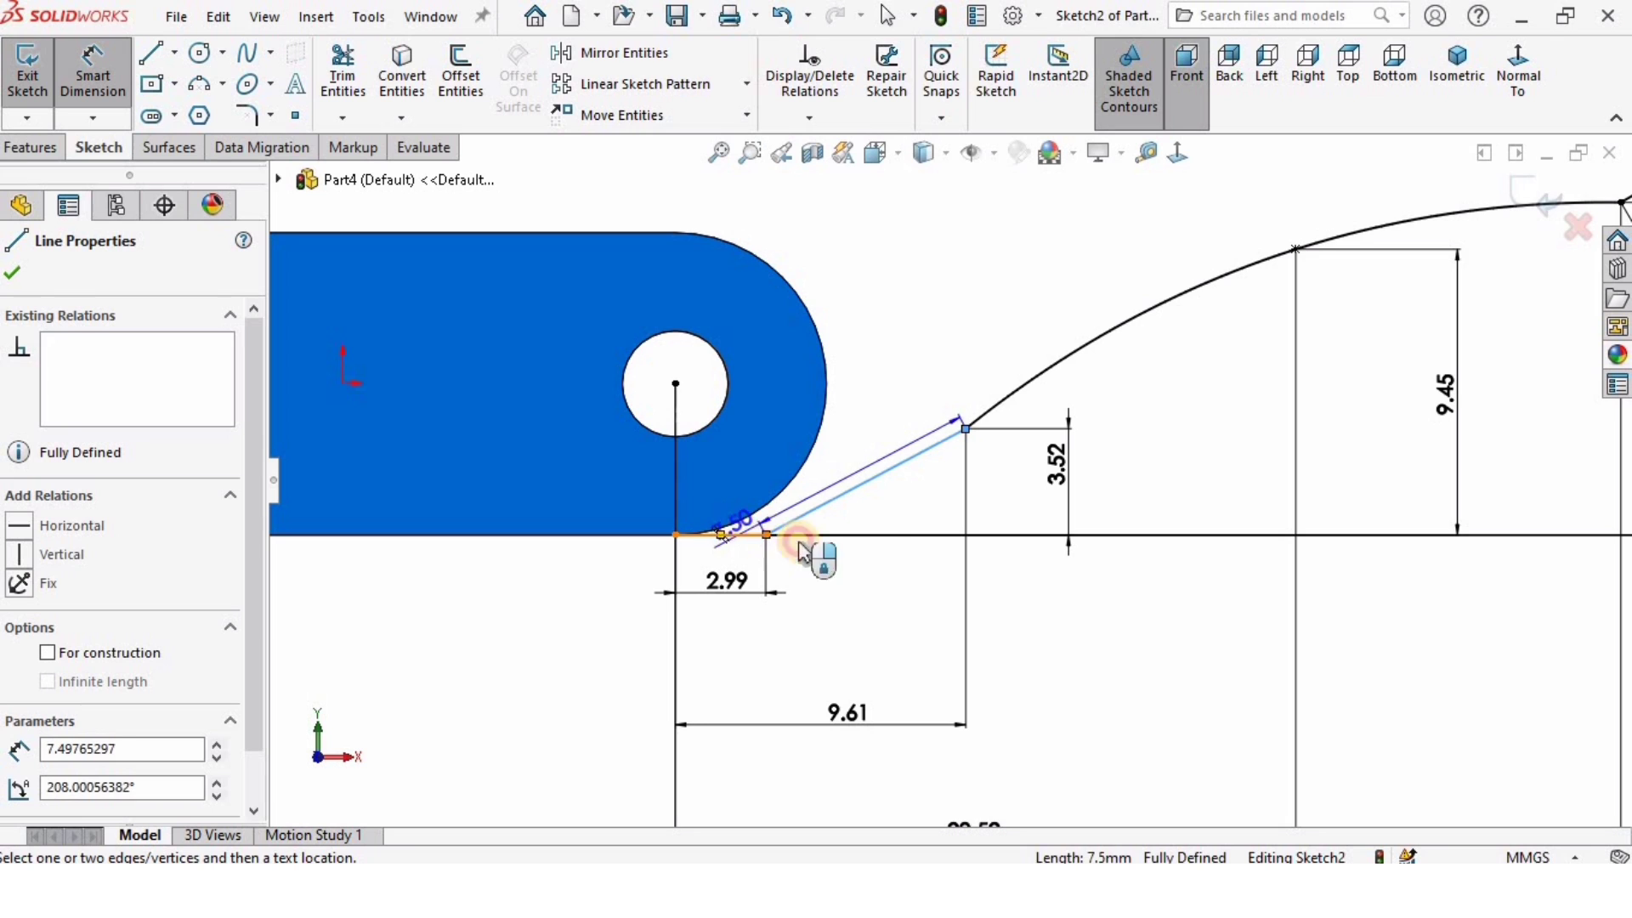
left_click(866, 511)
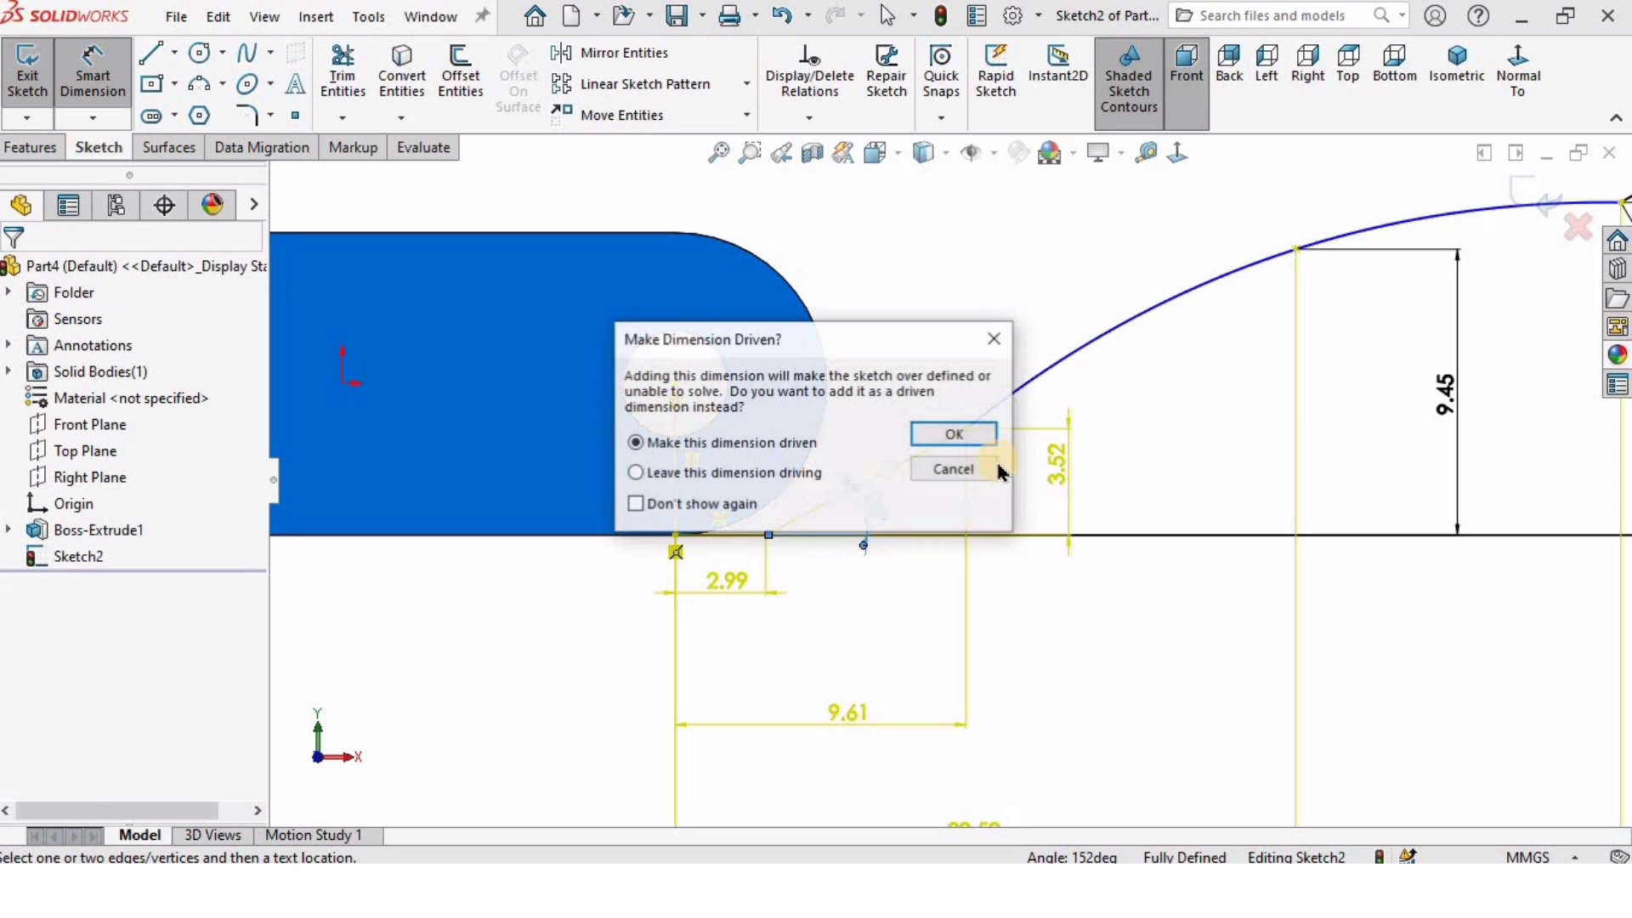
left_click(954, 434)
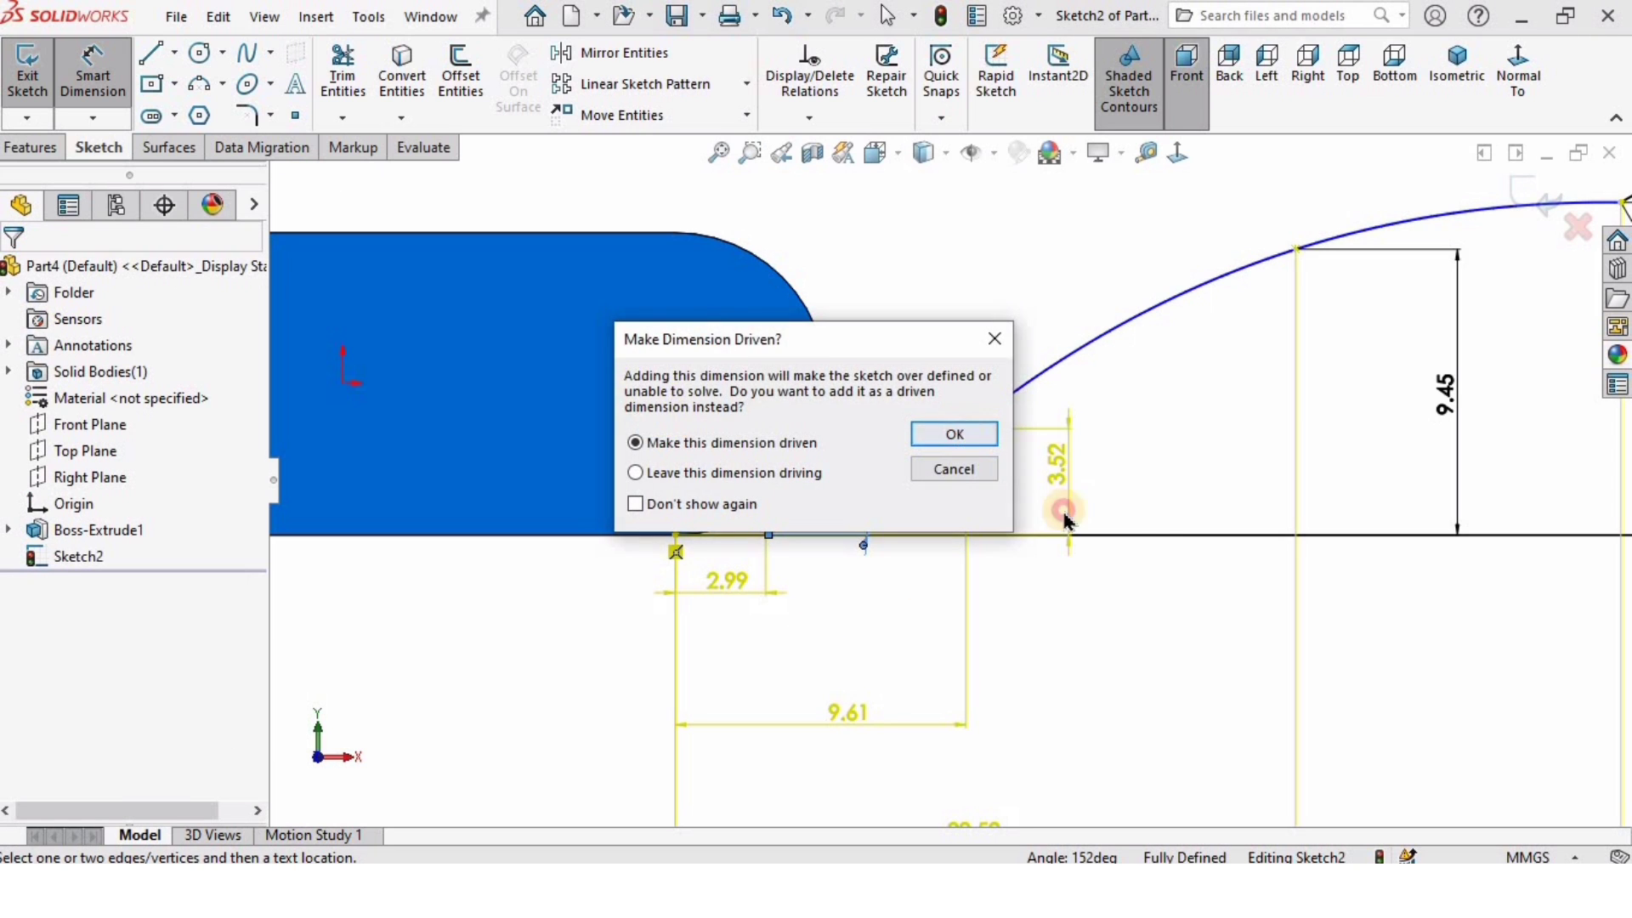
left_click(1153, 443)
Draw a spline from the link's top-edge midpoint through a point about 10.6 mm right of the right hole's center to the 4 mm line's upper end
scroll(1163, 446, "up", 5)
scroll(1135, 318, "down", 1)
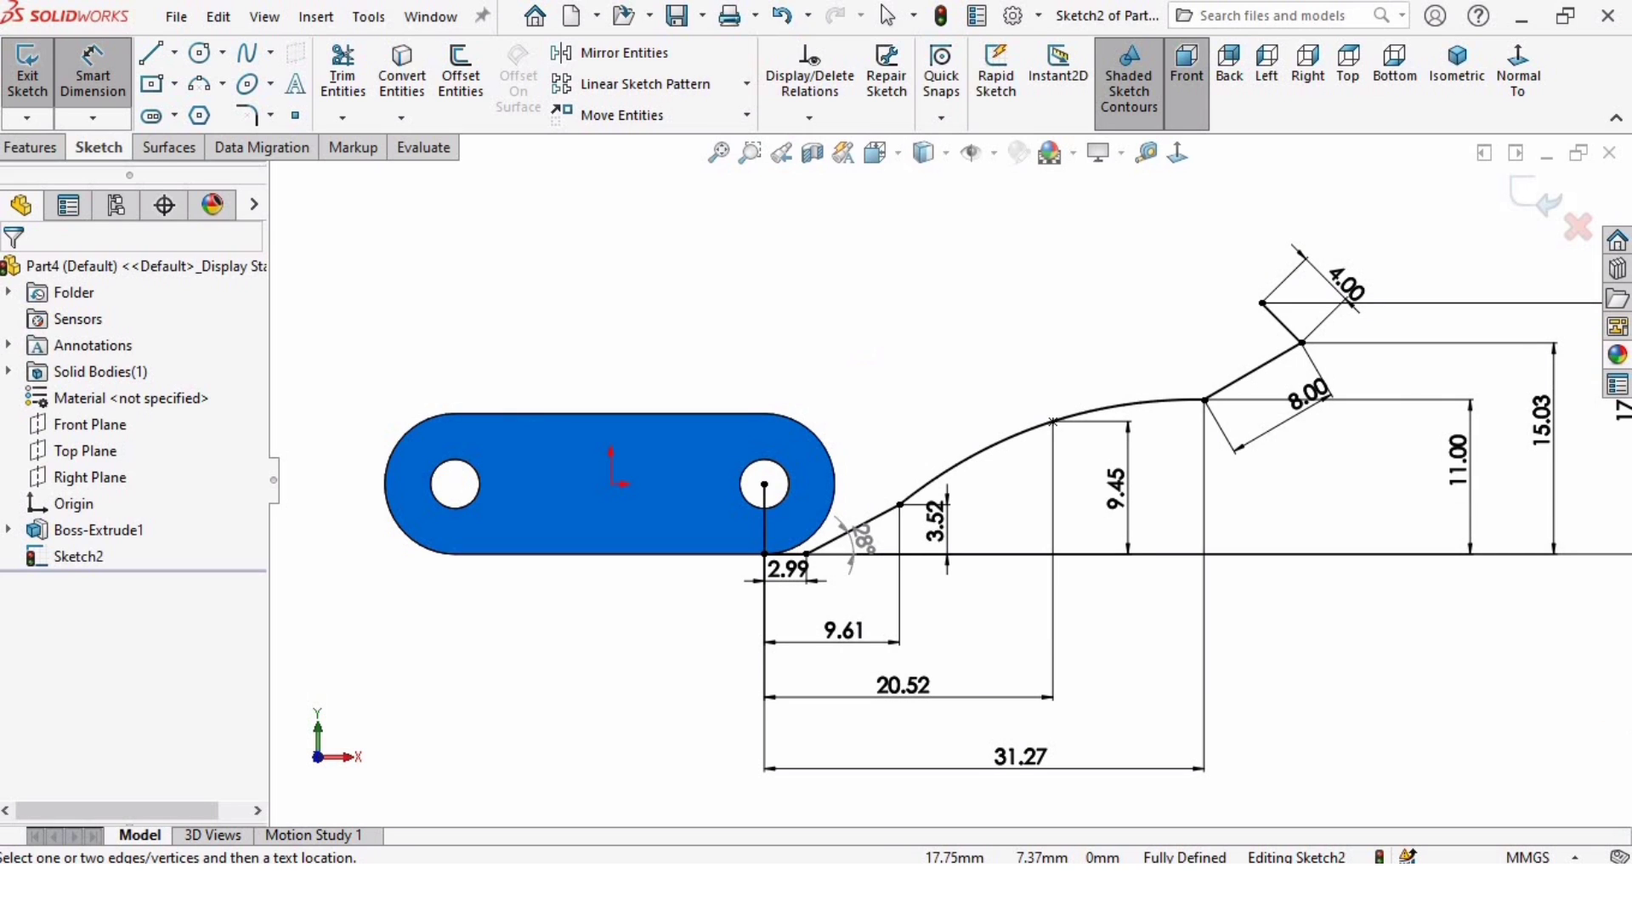
left_click(249, 56)
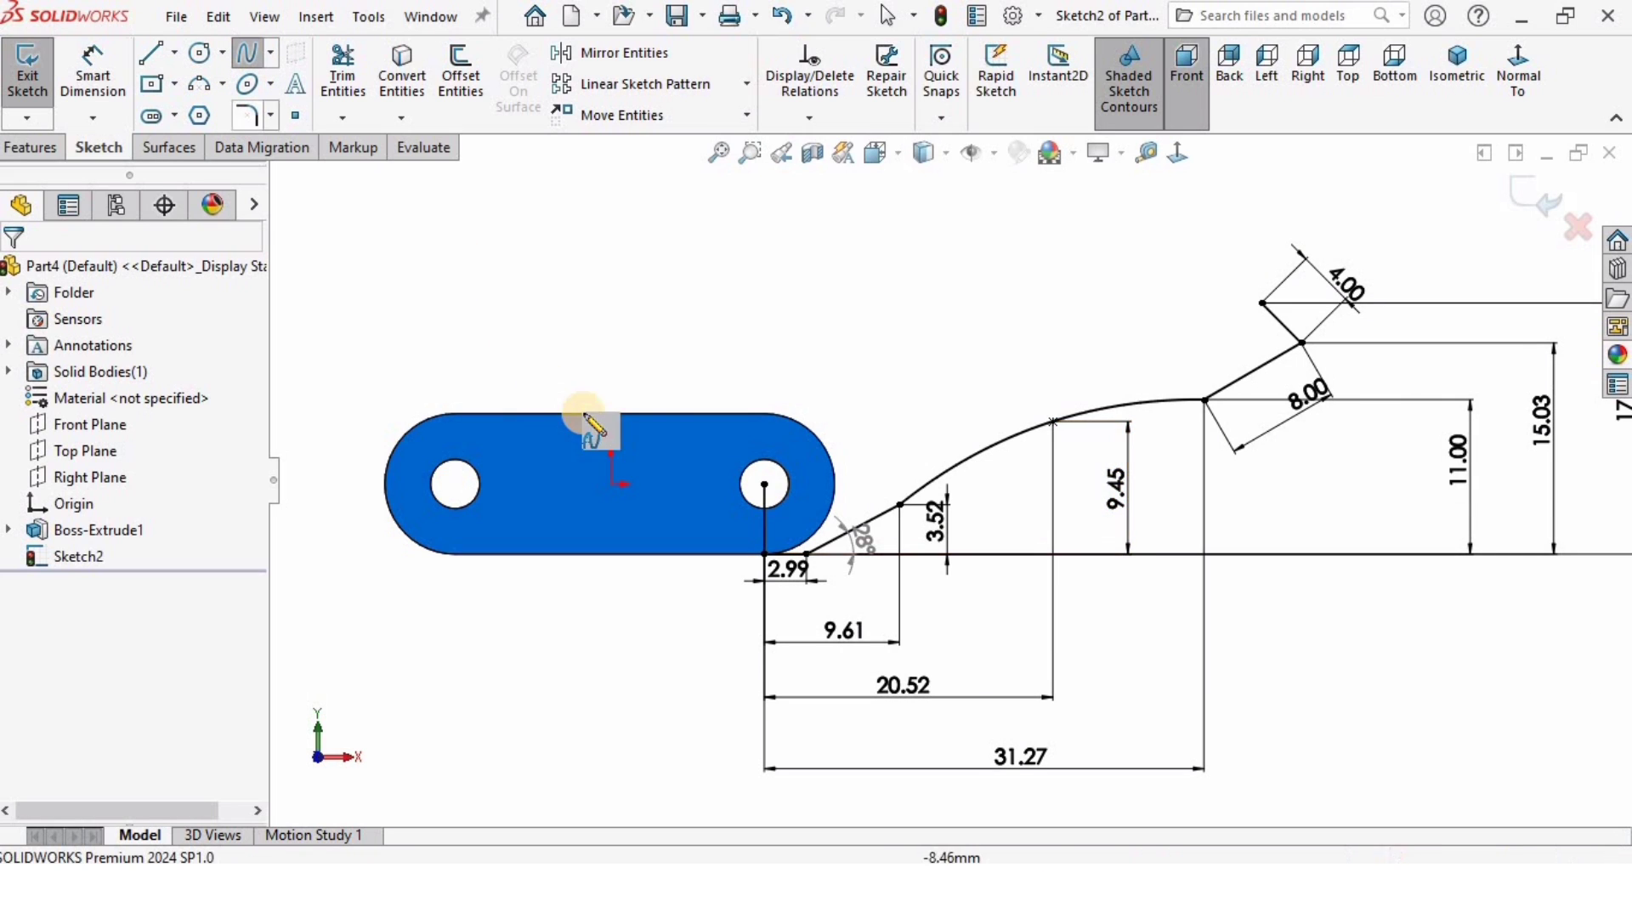
scroll(630, 435, "down", 1)
left_click(646, 420)
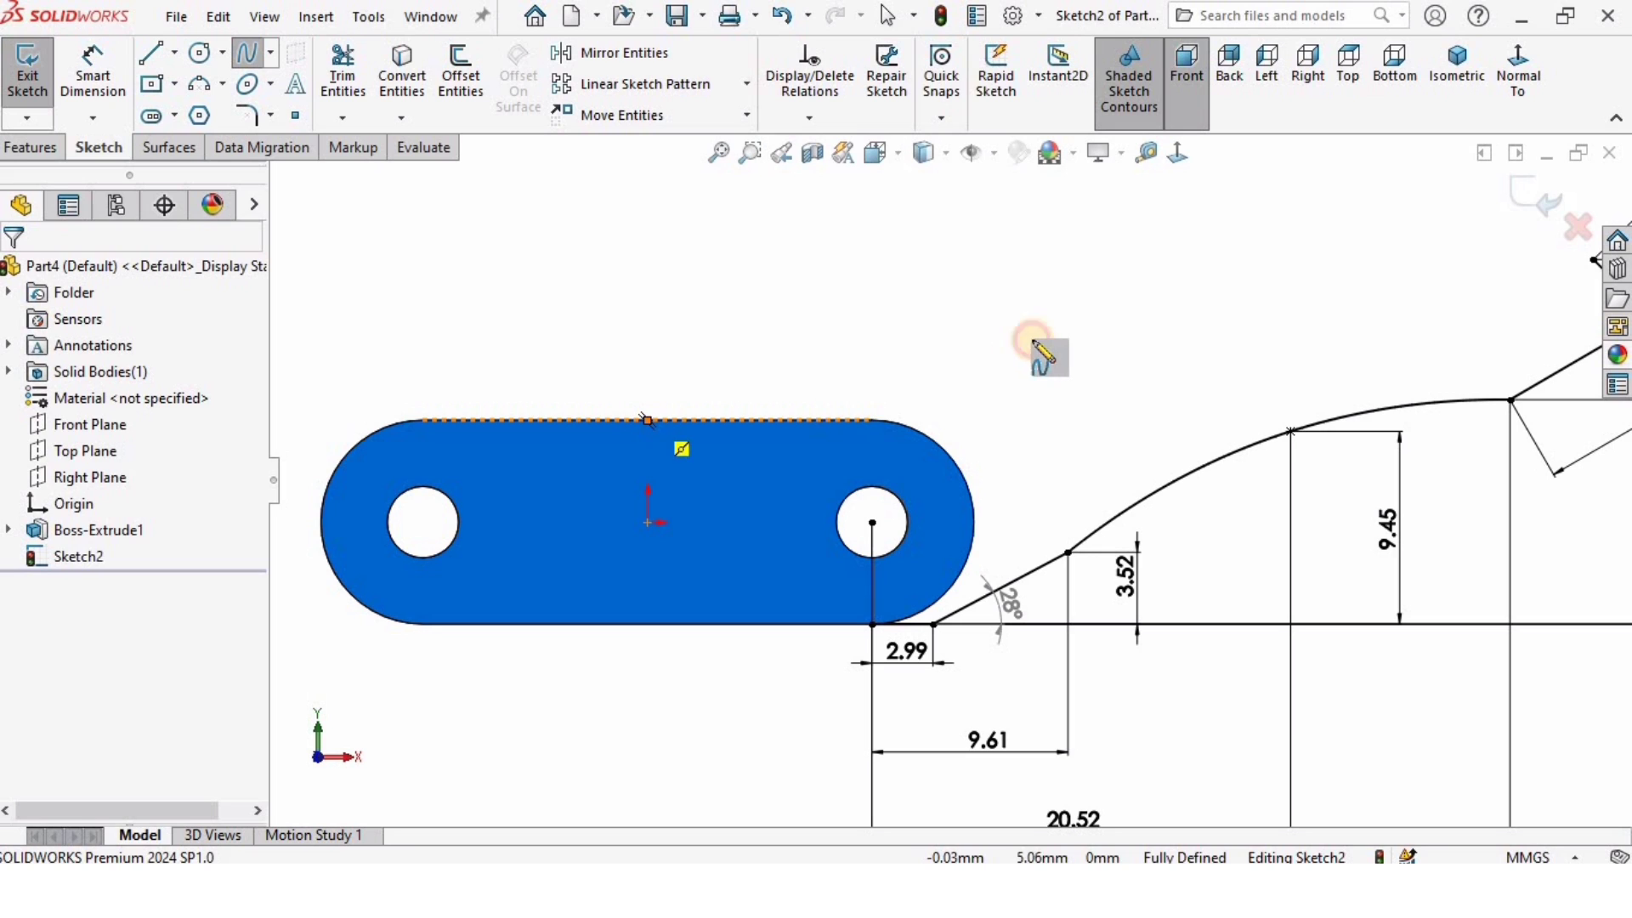
scroll(1045, 368, "up", 4)
scroll(1079, 365, "down", 3)
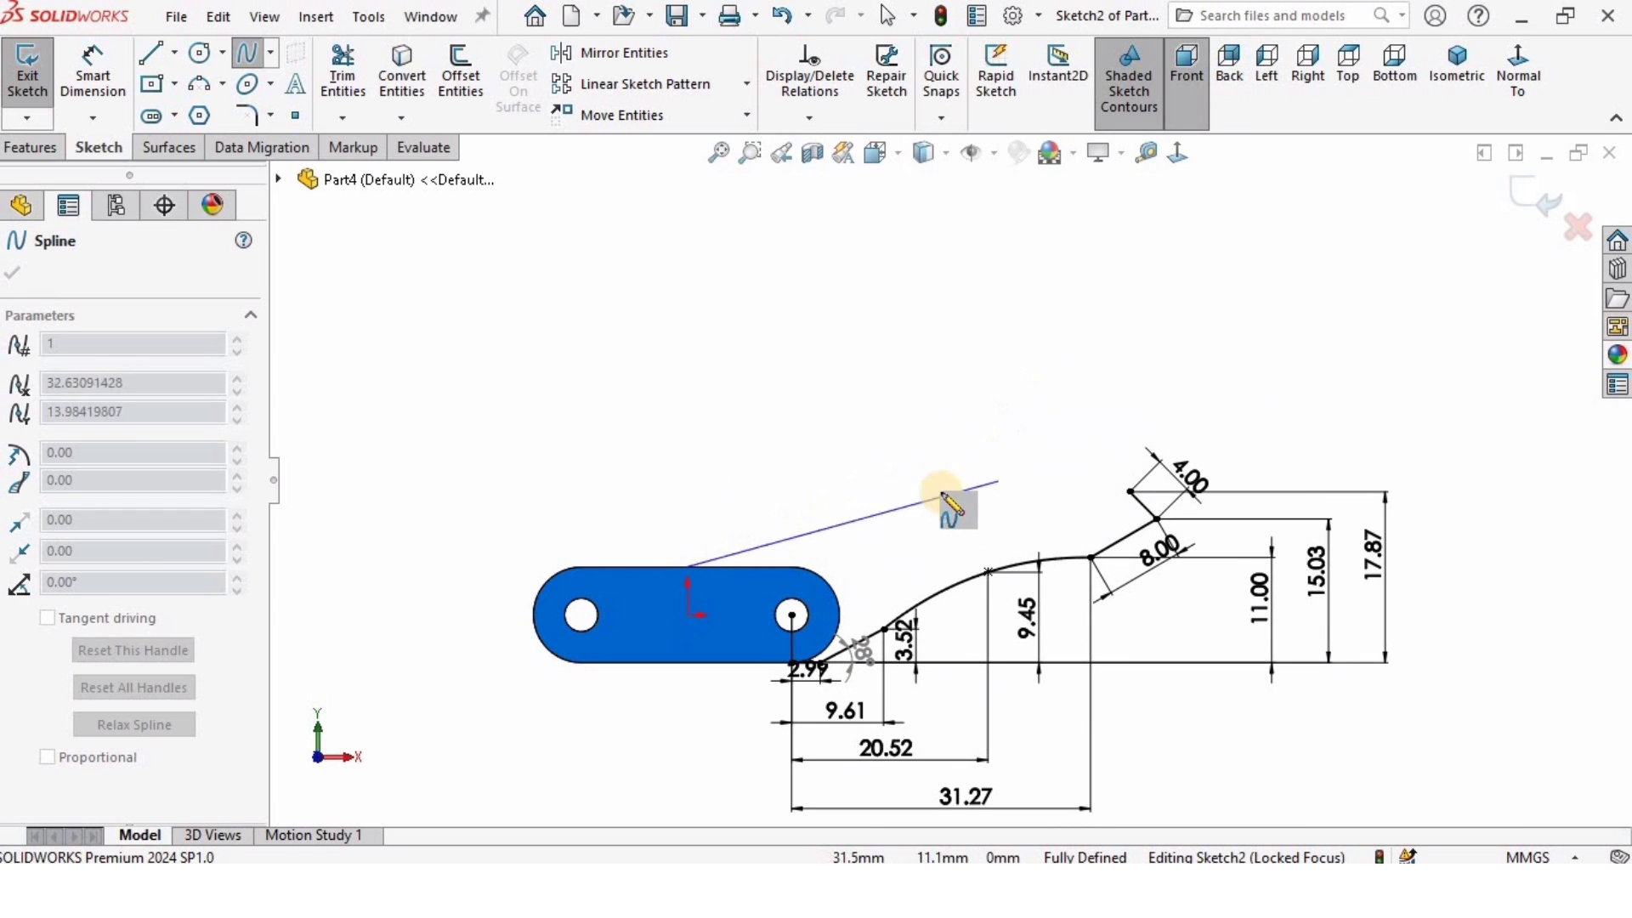
left_click(893, 491)
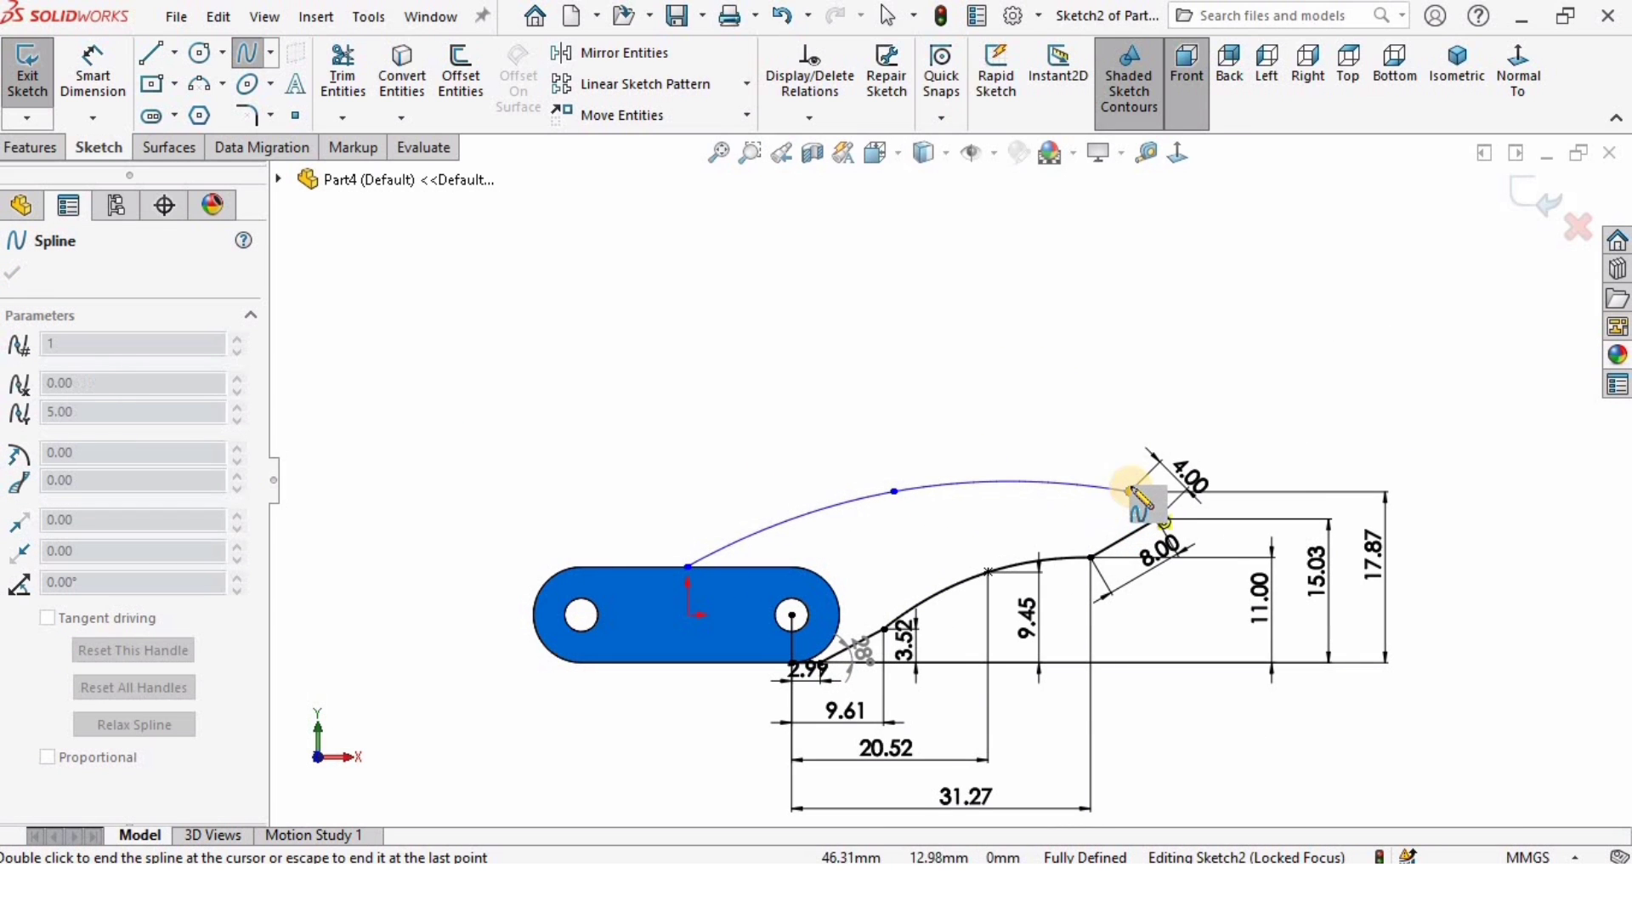
left_click(1130, 491)
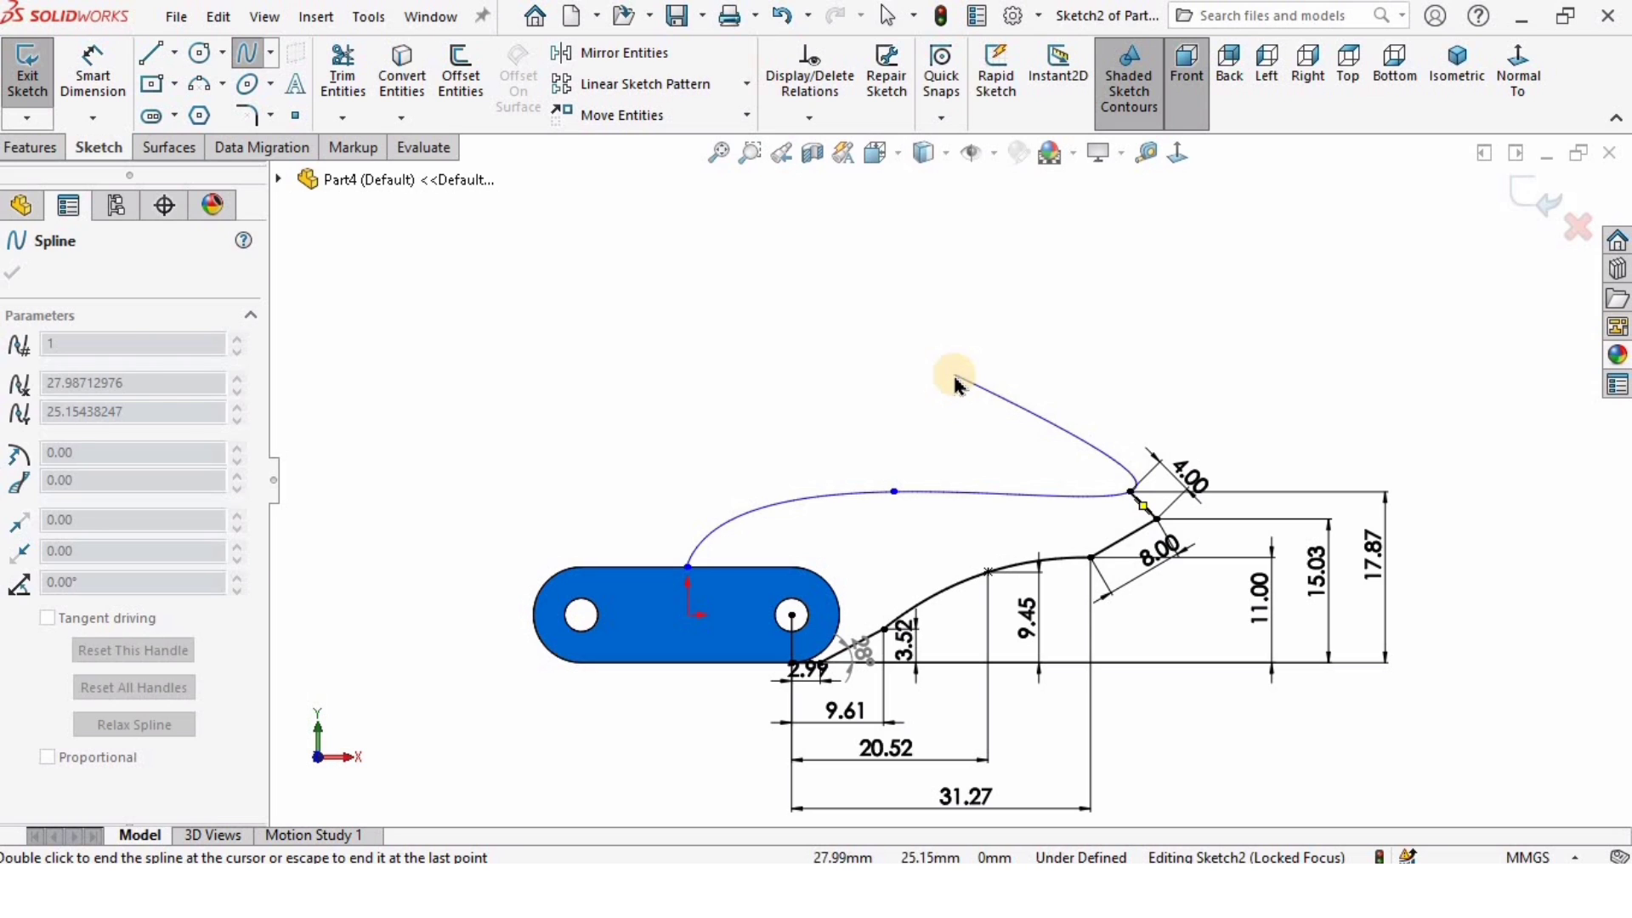
key("Escape")
Dimension the horizontal distance from the right hole's center to the upper spline's middle point as 13.52 mm
left_click(92, 68)
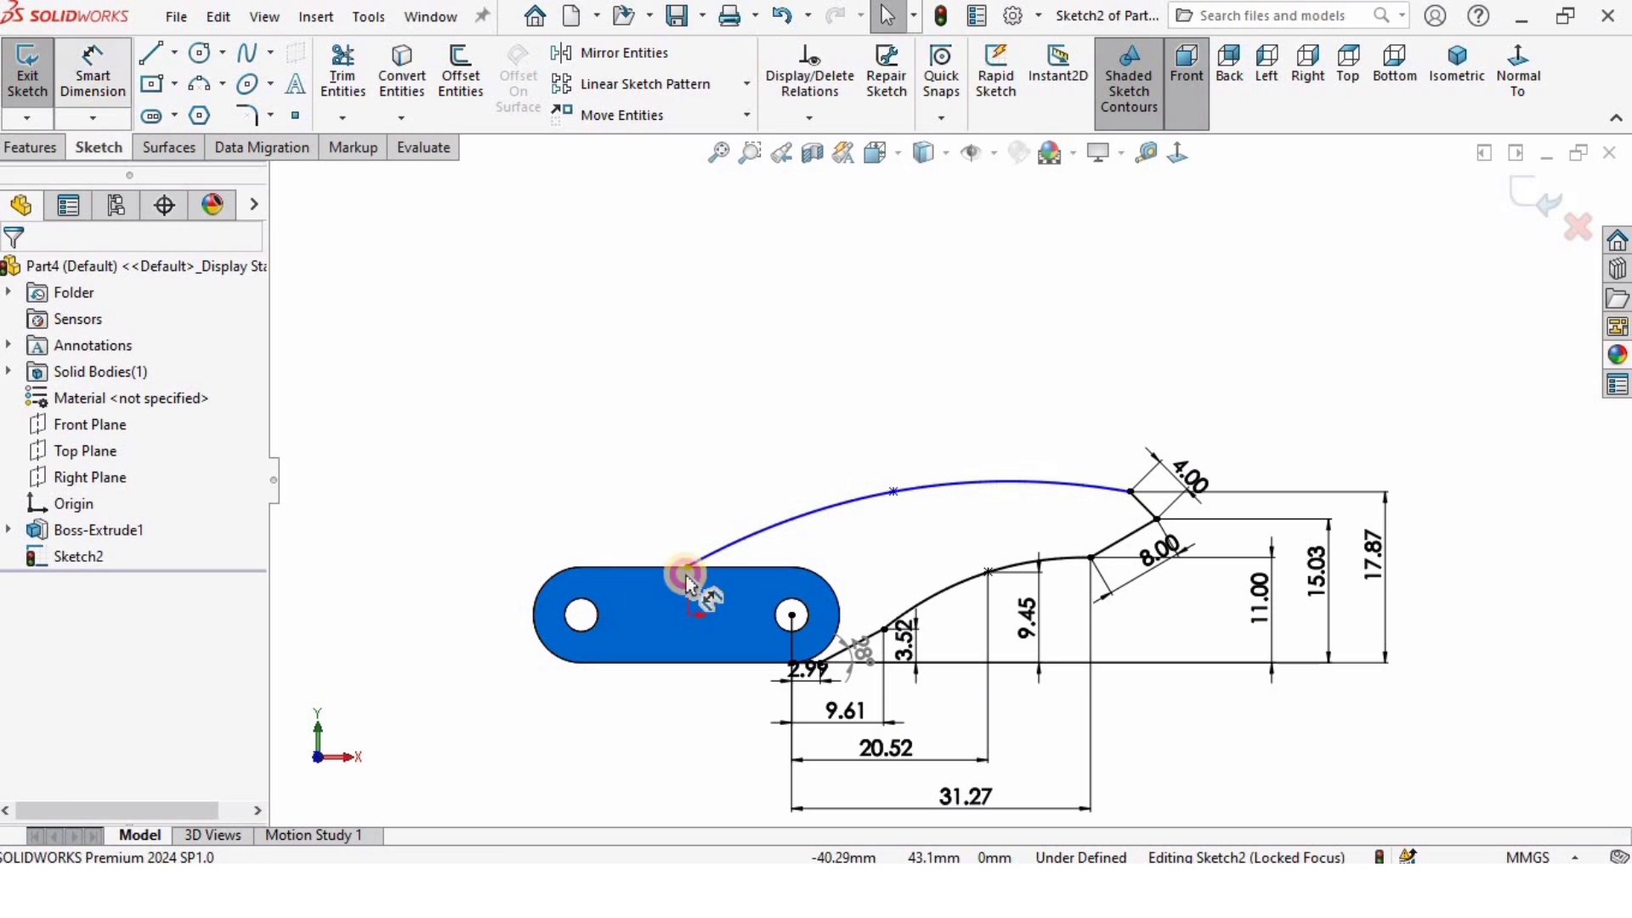
scroll(841, 684, "down", 2)
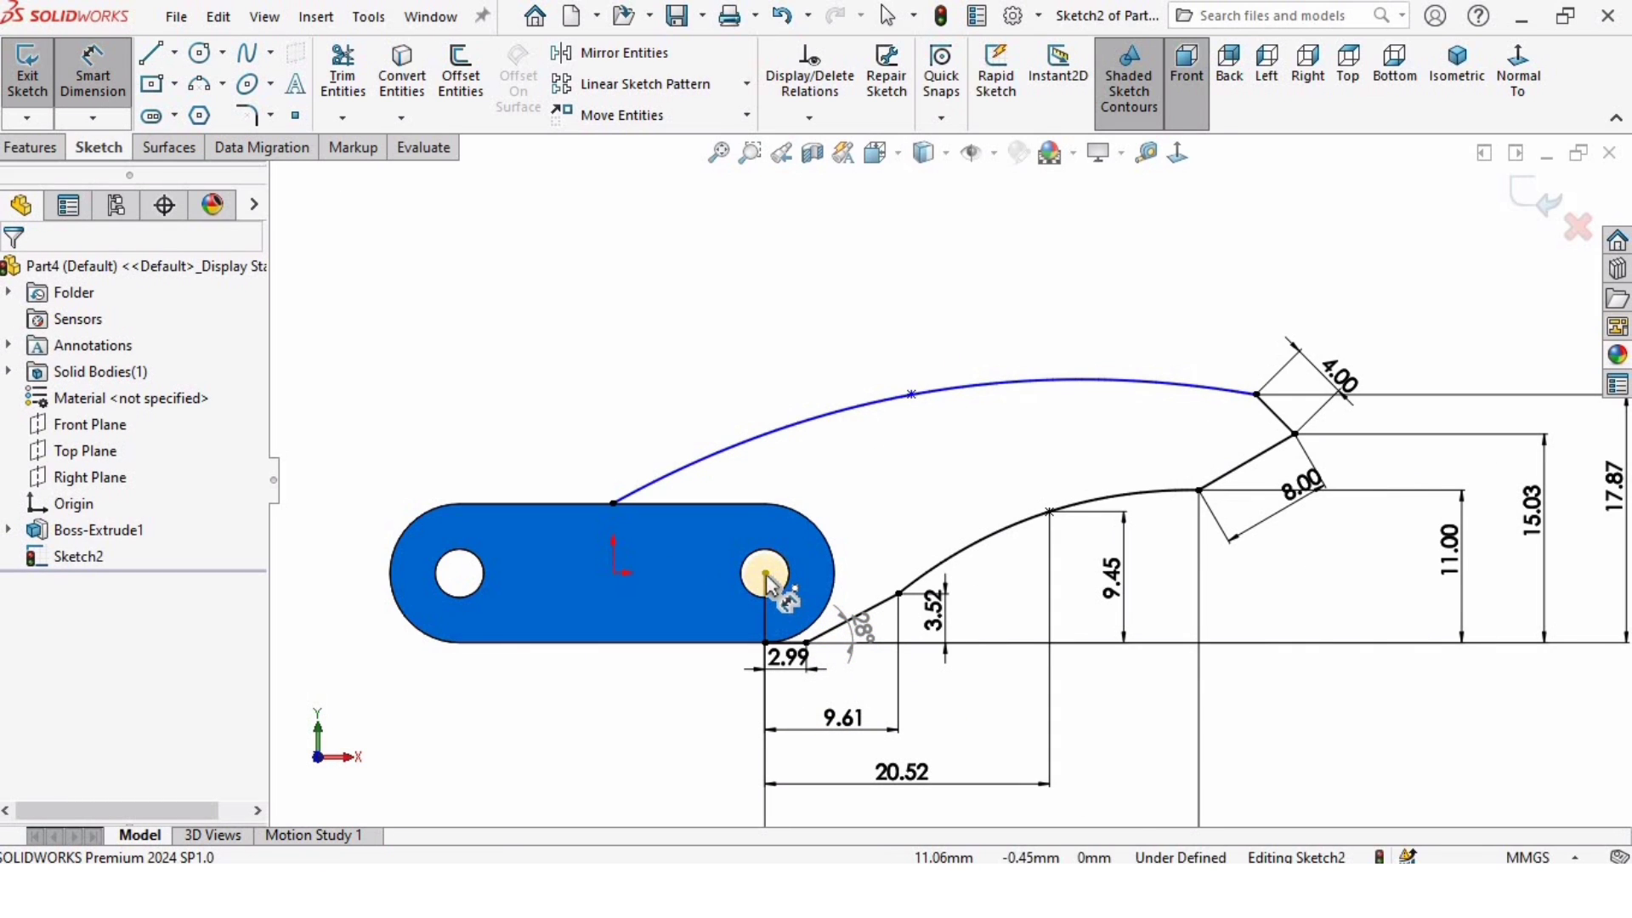
left_click(765, 573)
left_click(914, 394)
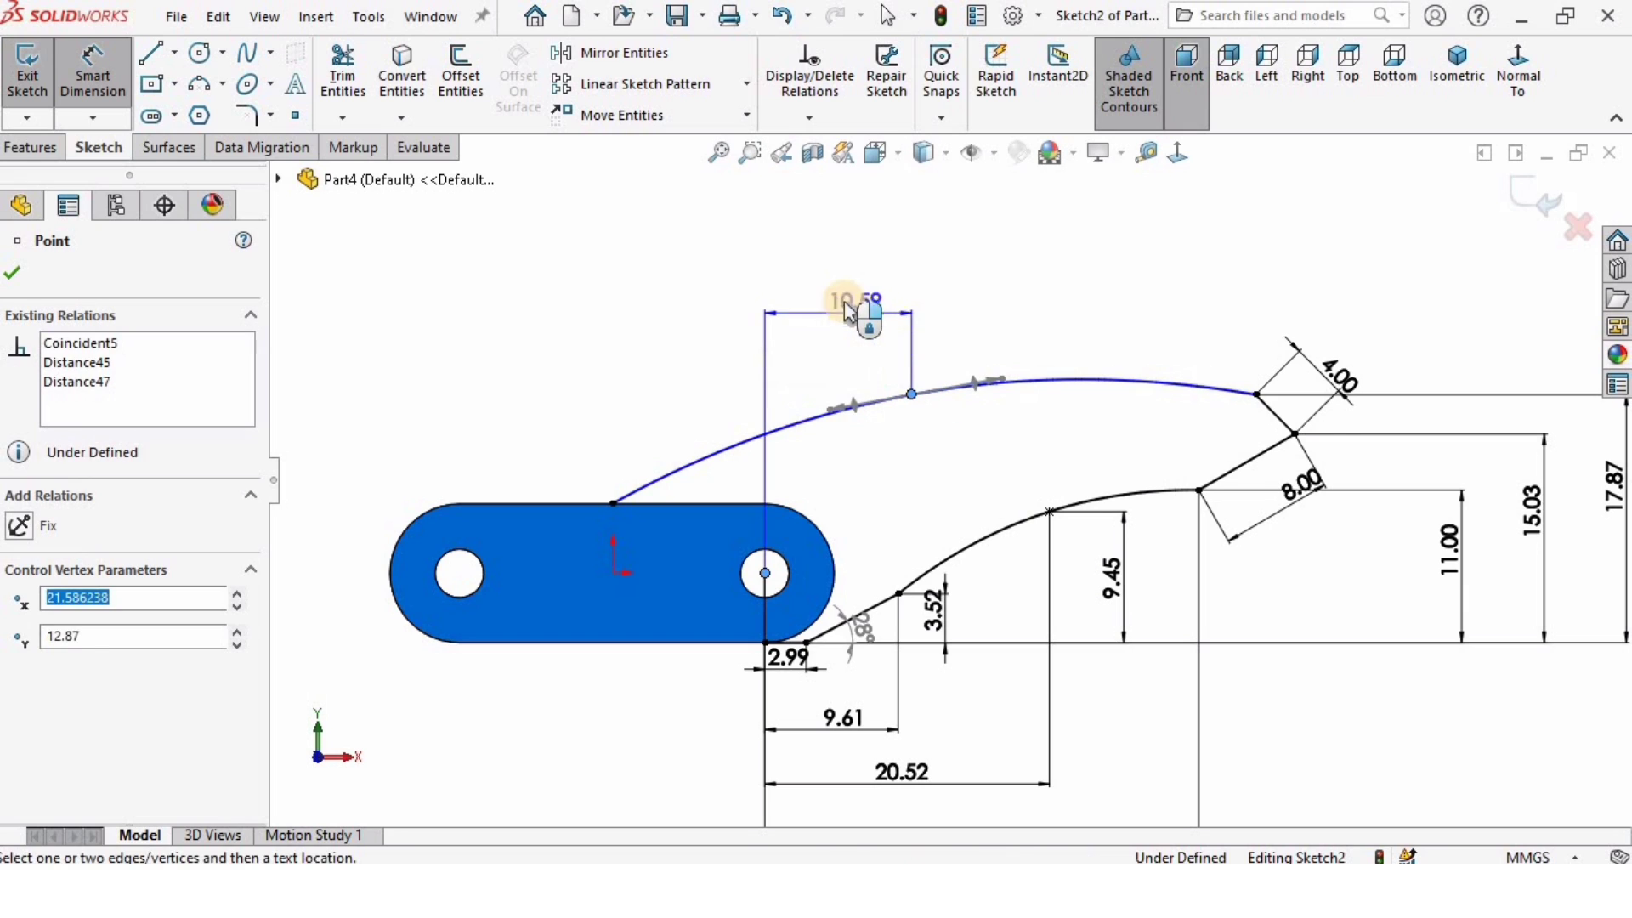
left_click(848, 308)
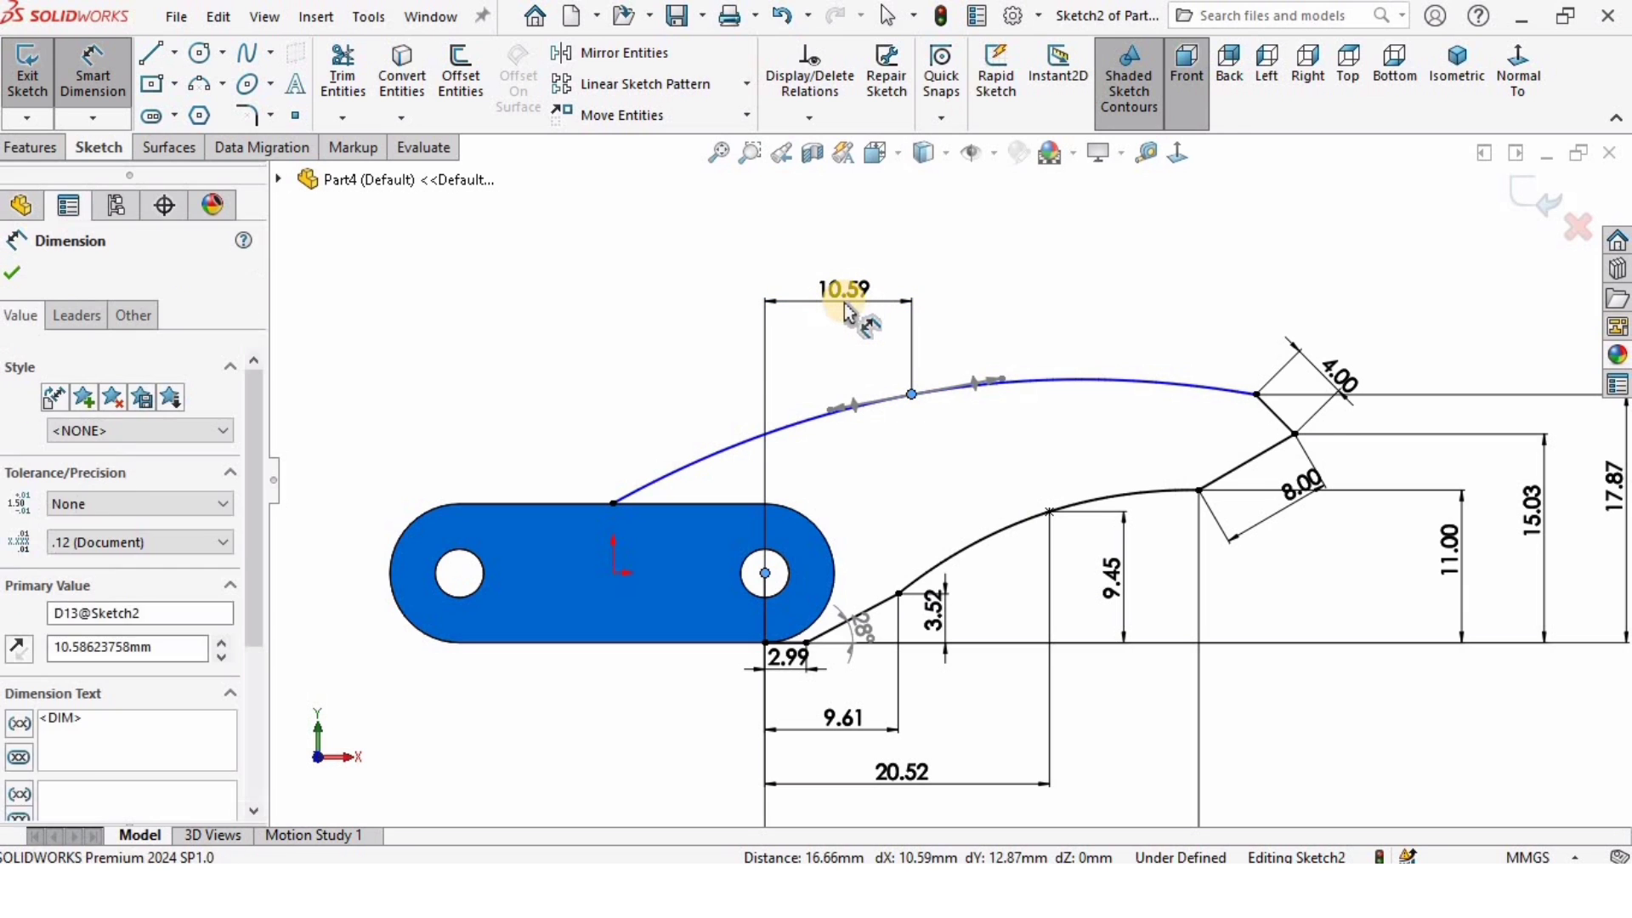
type("13.52")
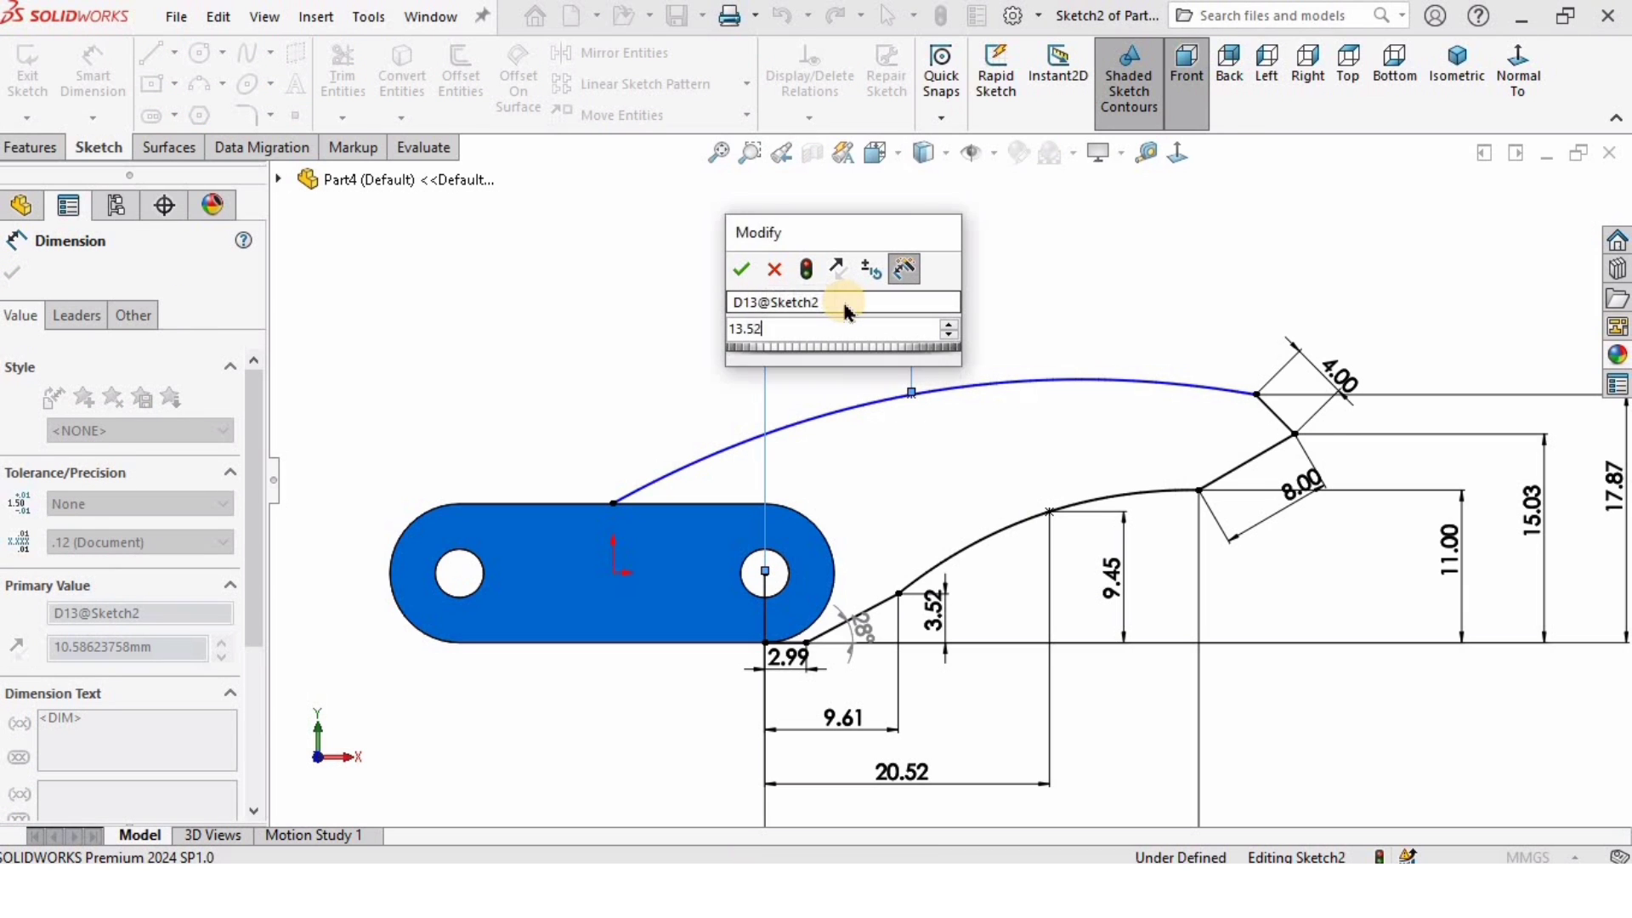
key("Return")
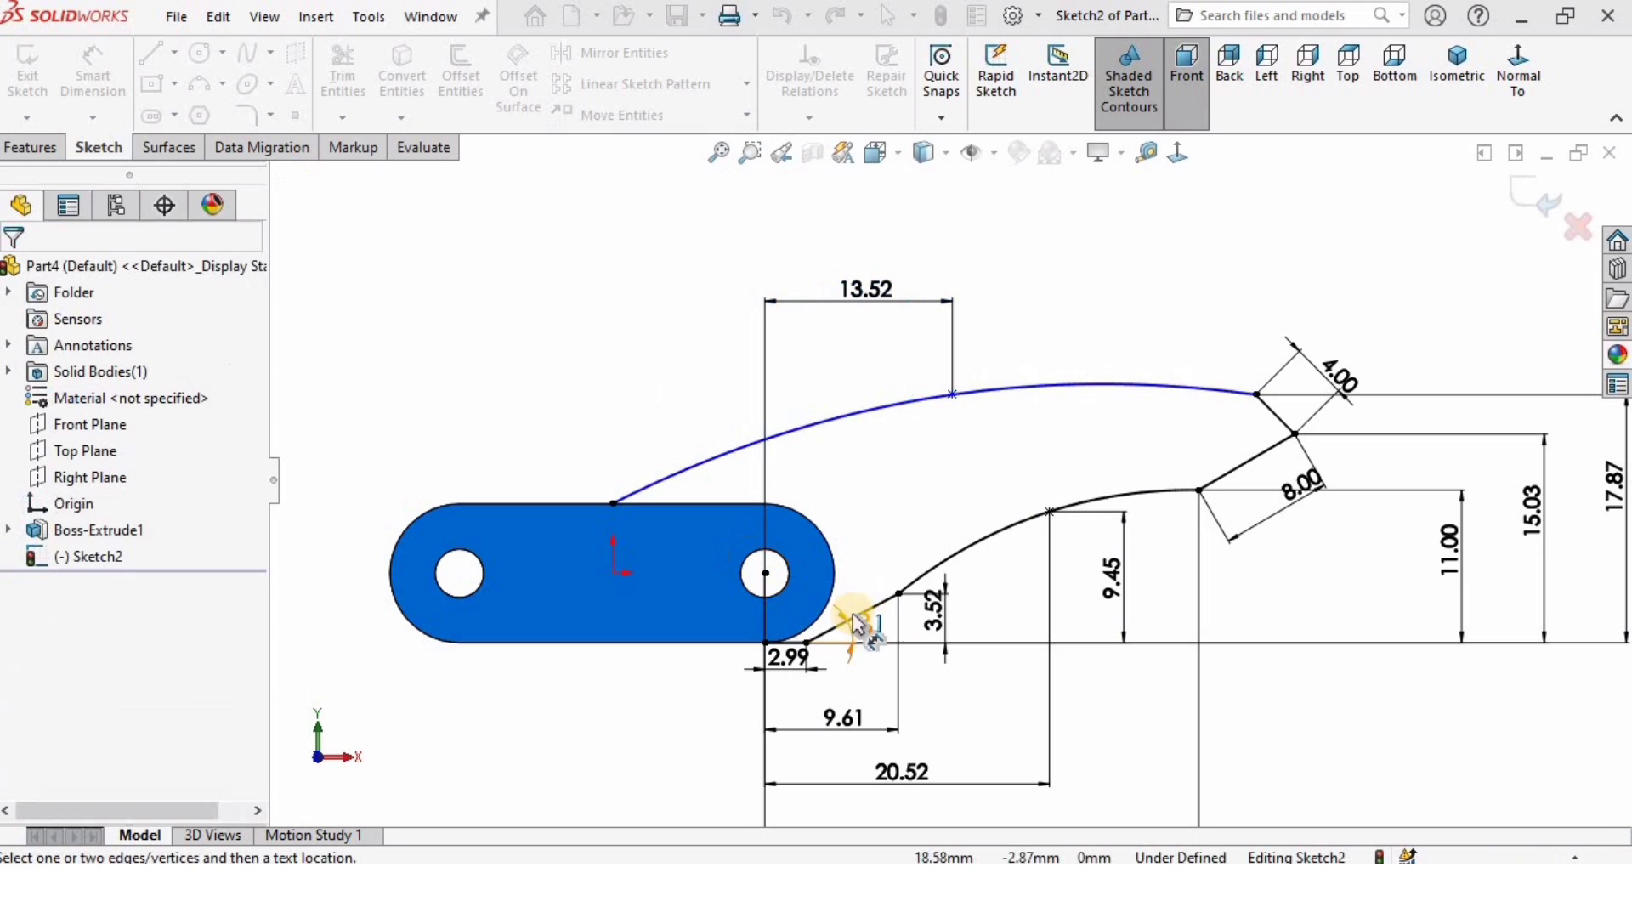
Dimension the vertical distance from the short bottom line to the upper spline's middle point as 15.07 mm
left_click(952, 394)
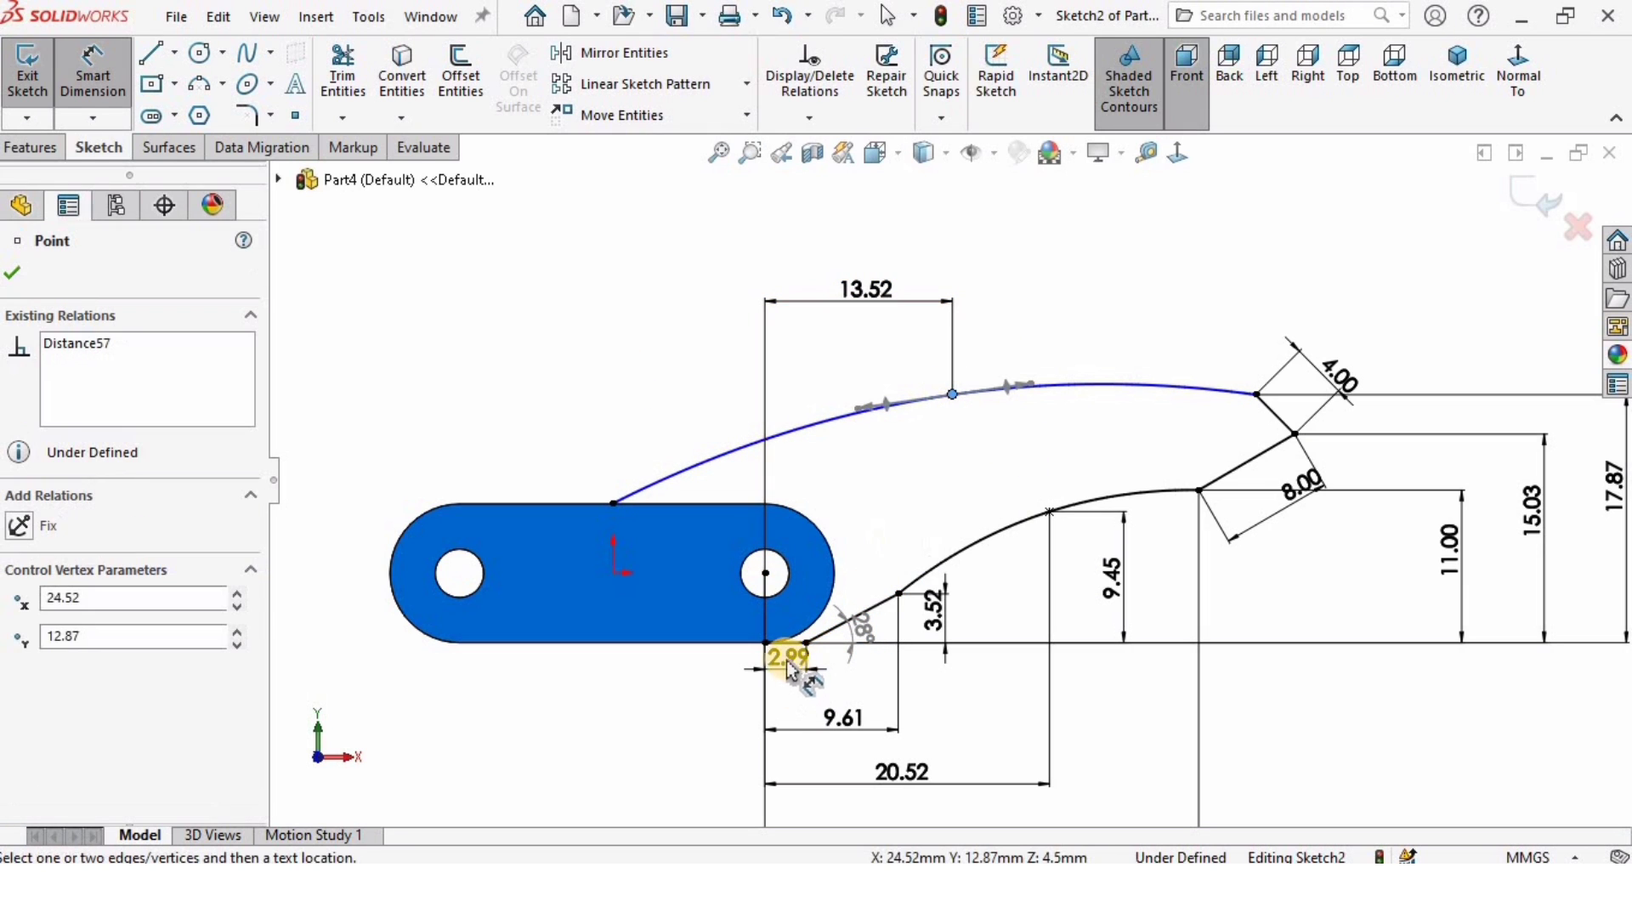
left_click(800, 646)
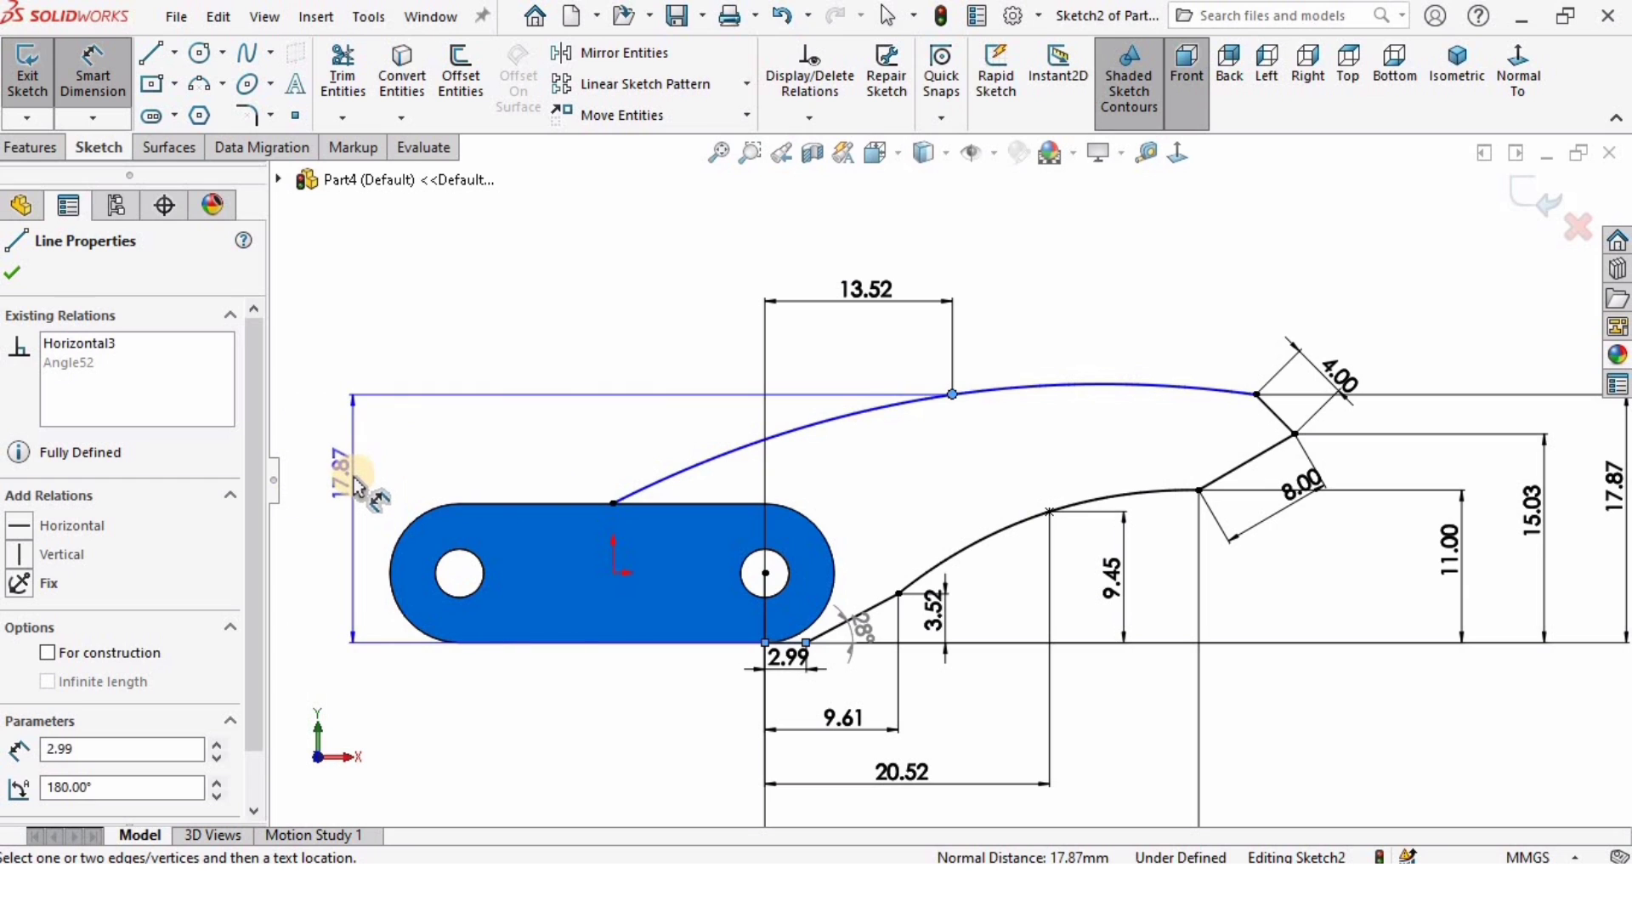
left_click(357, 486)
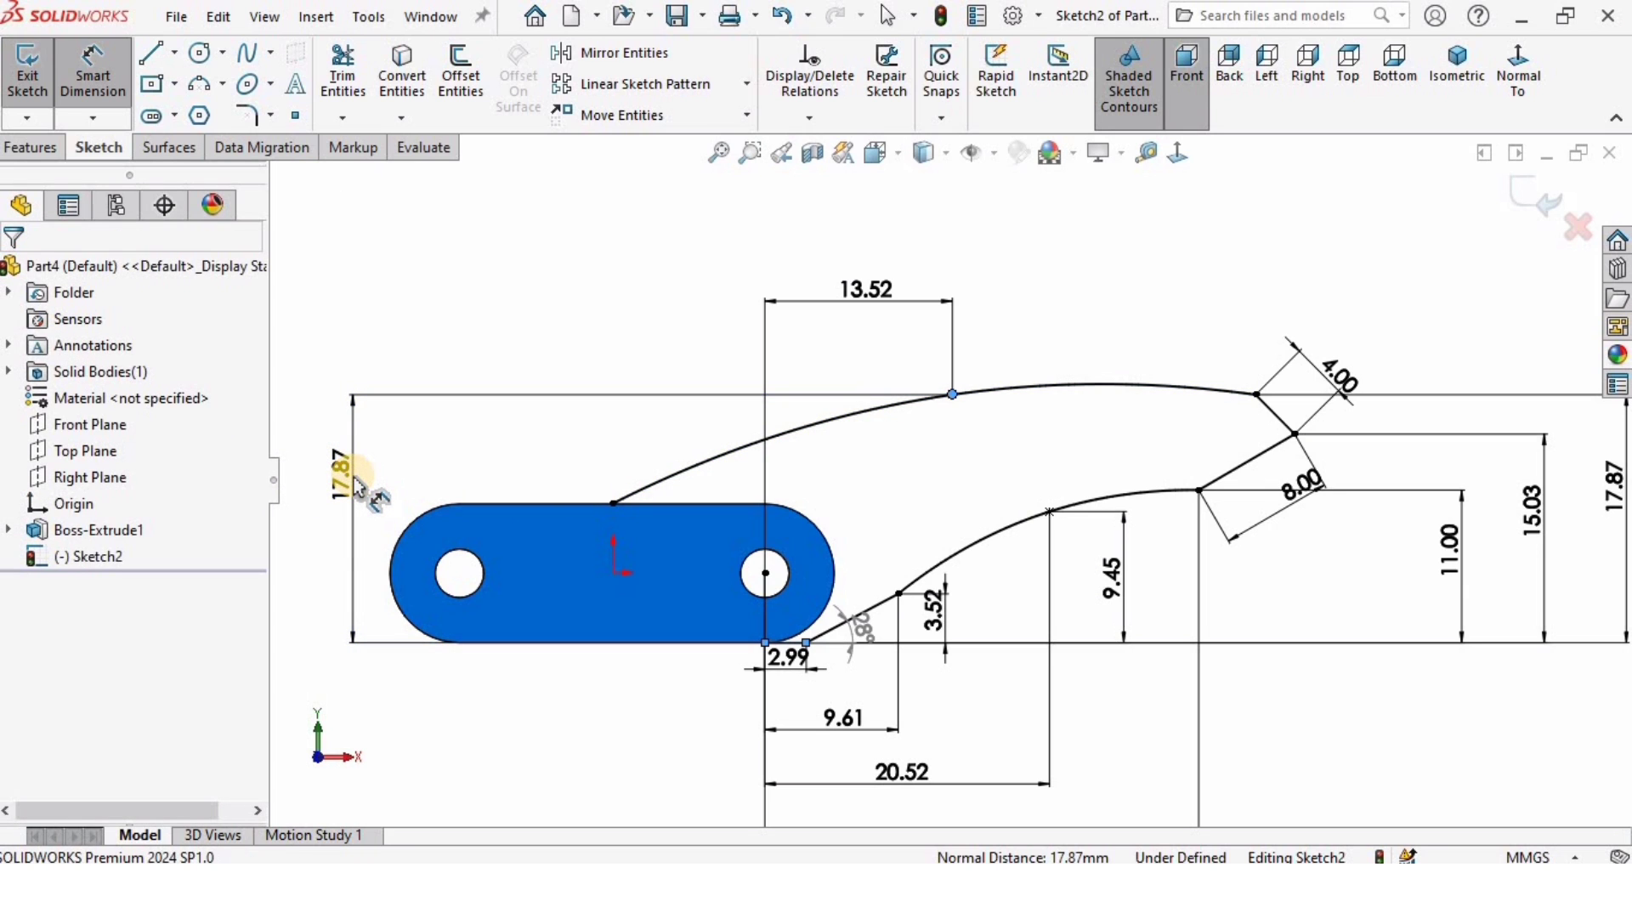
type("15.0")
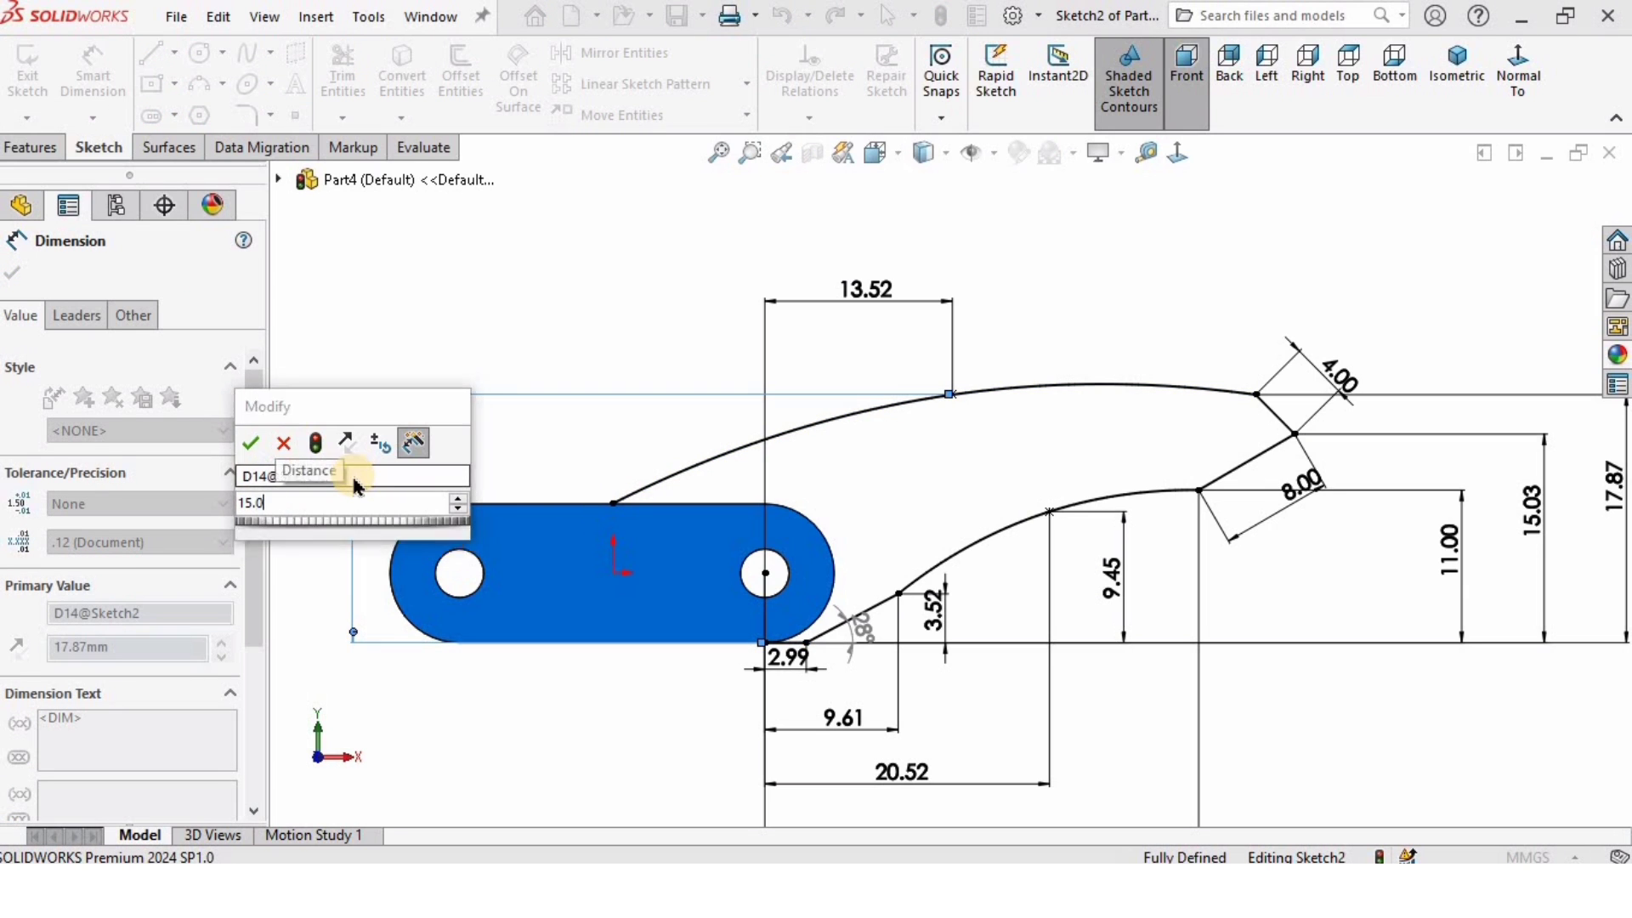
type("7")
key("Return")
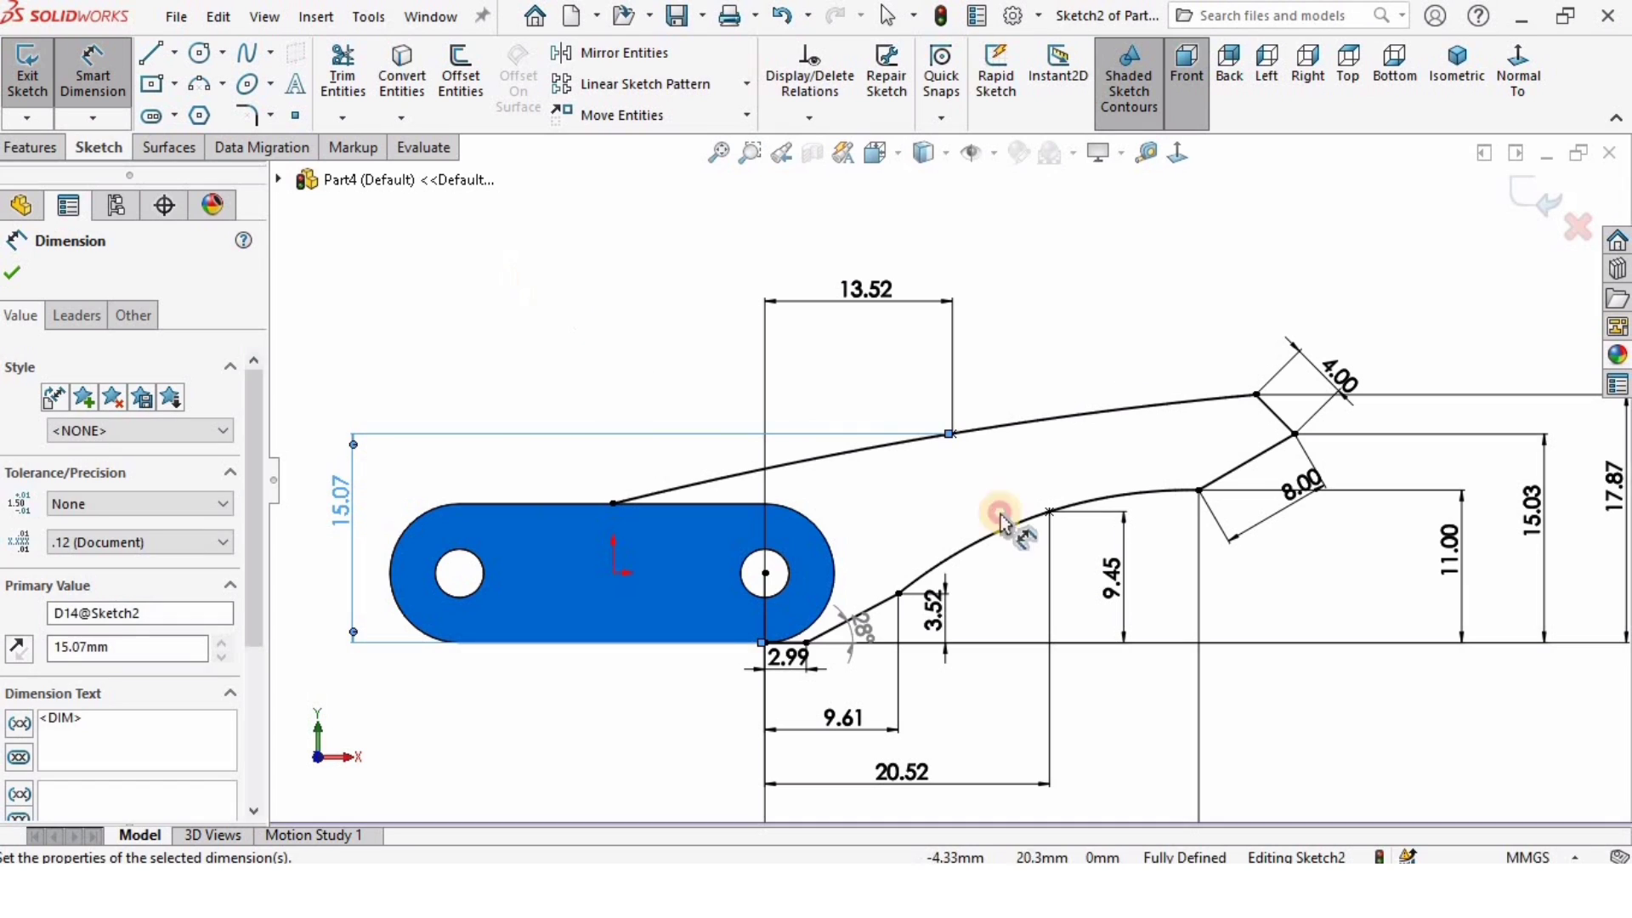
scroll(1140, 546, "up", 2)
scroll(1134, 549, "down", 3)
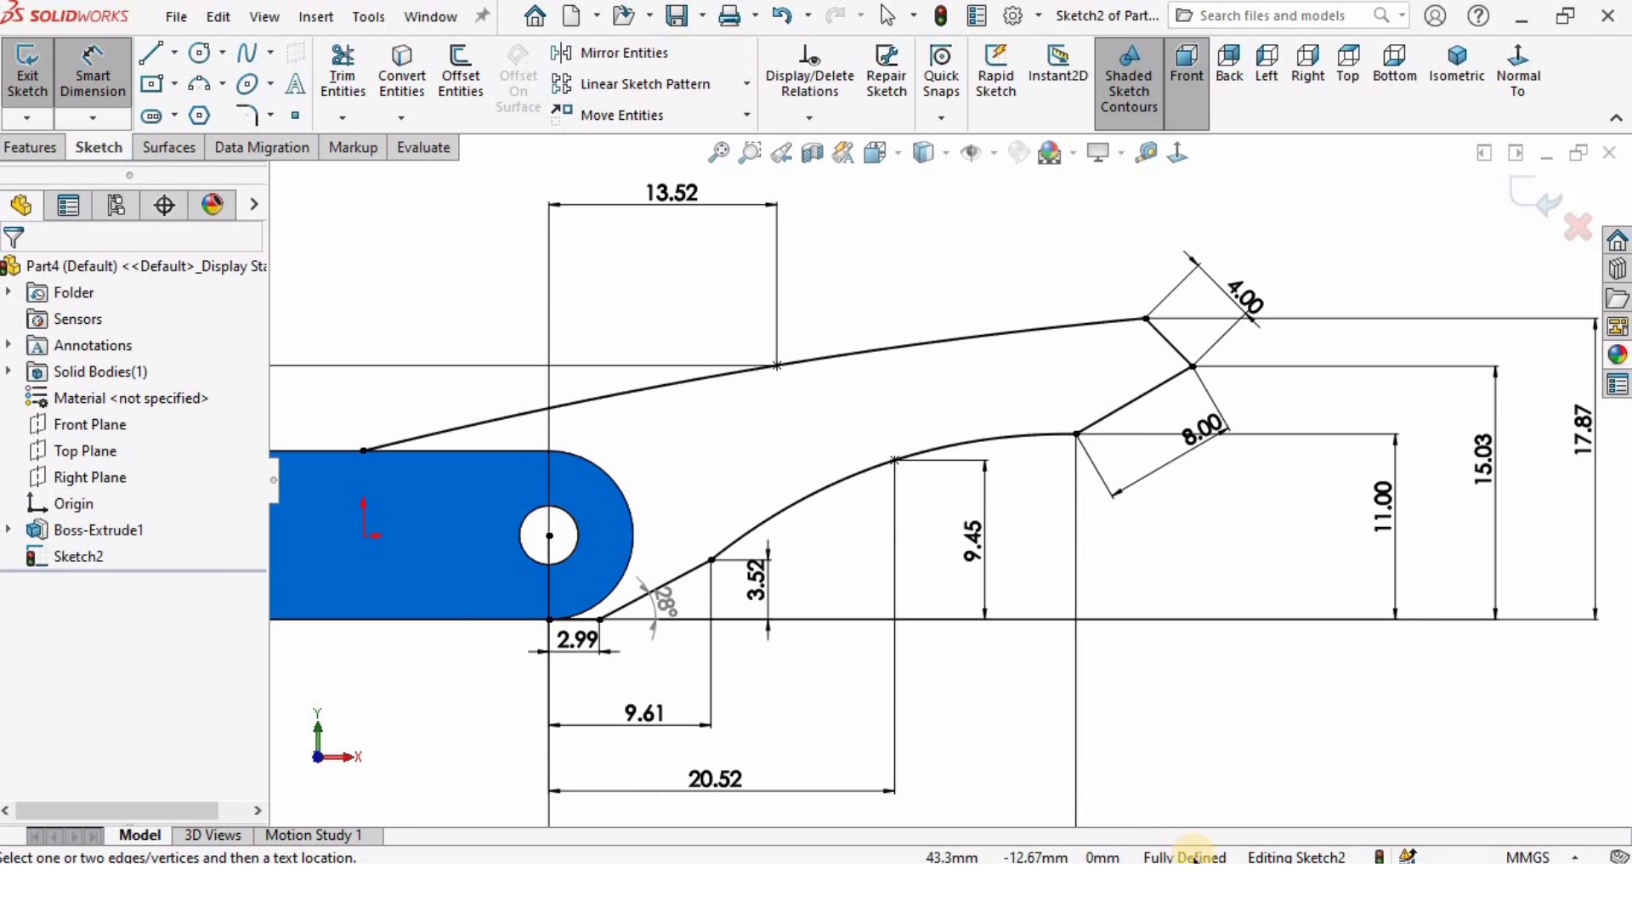
scroll(595, 563, "up", 2)
scroll(582, 553, "down", 2)
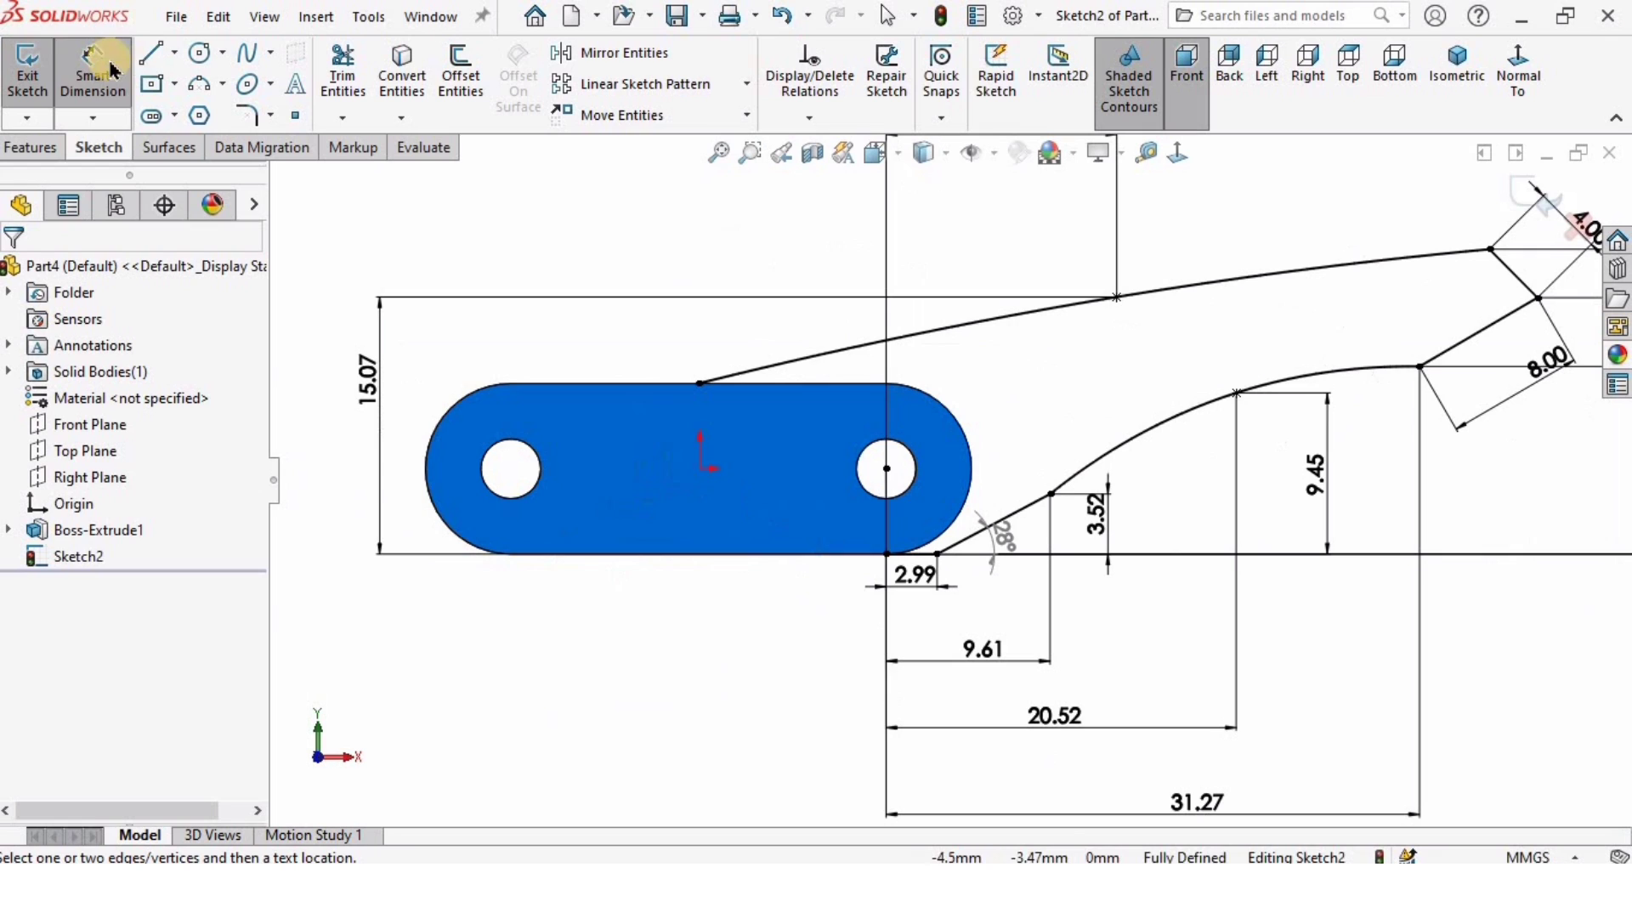
left_click(153, 56)
scroll(683, 419, "down", 2)
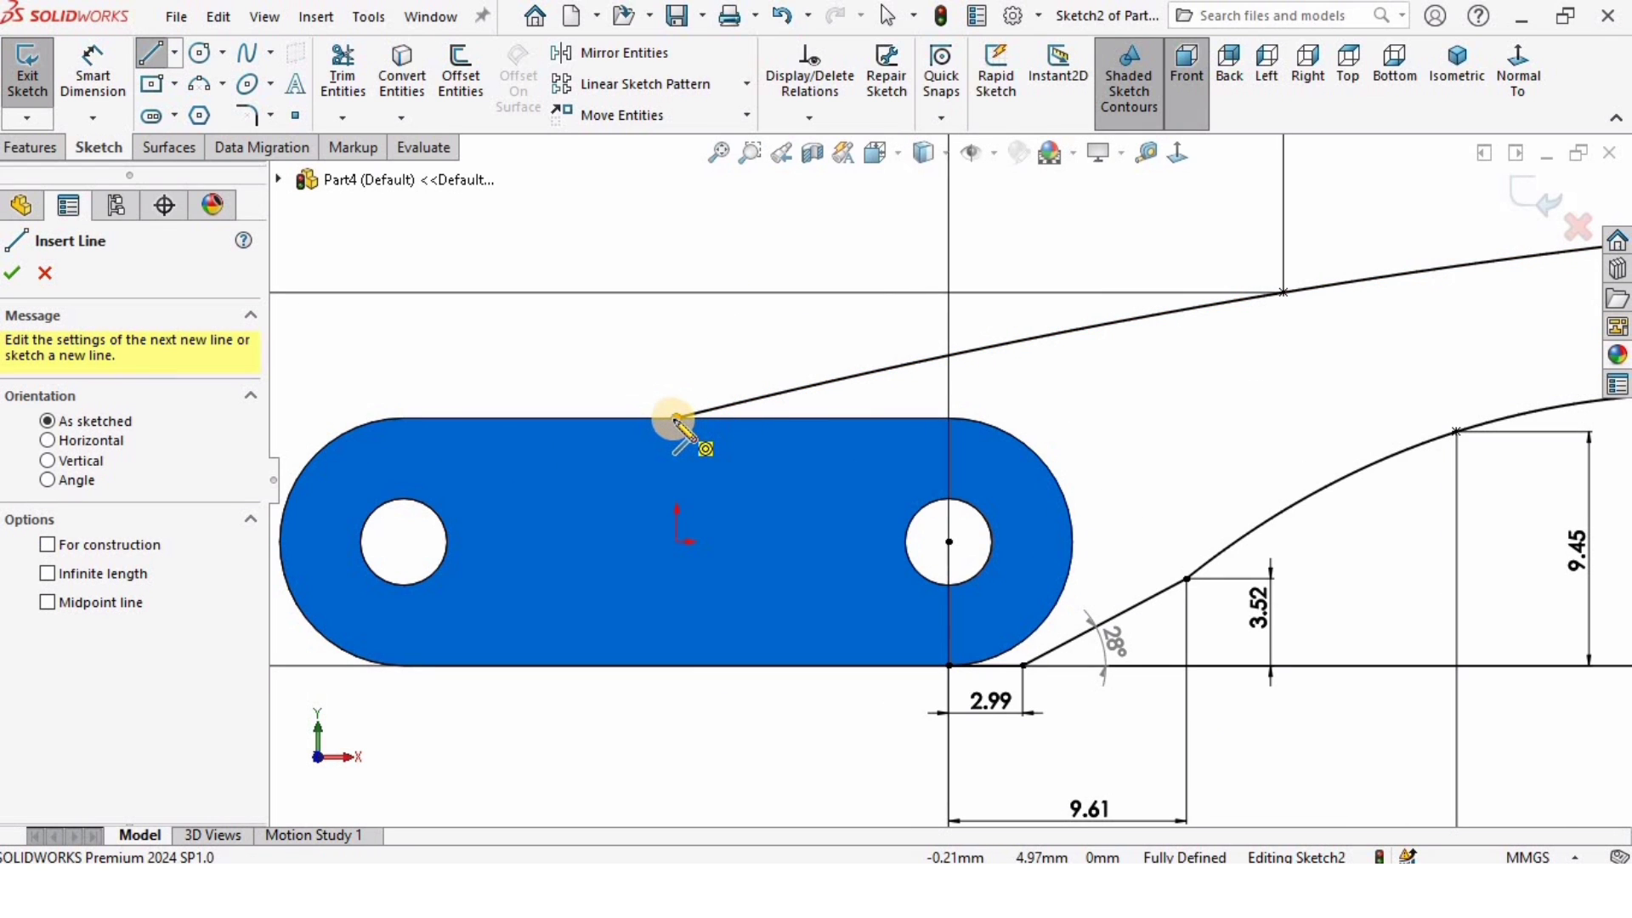
key("Escape")
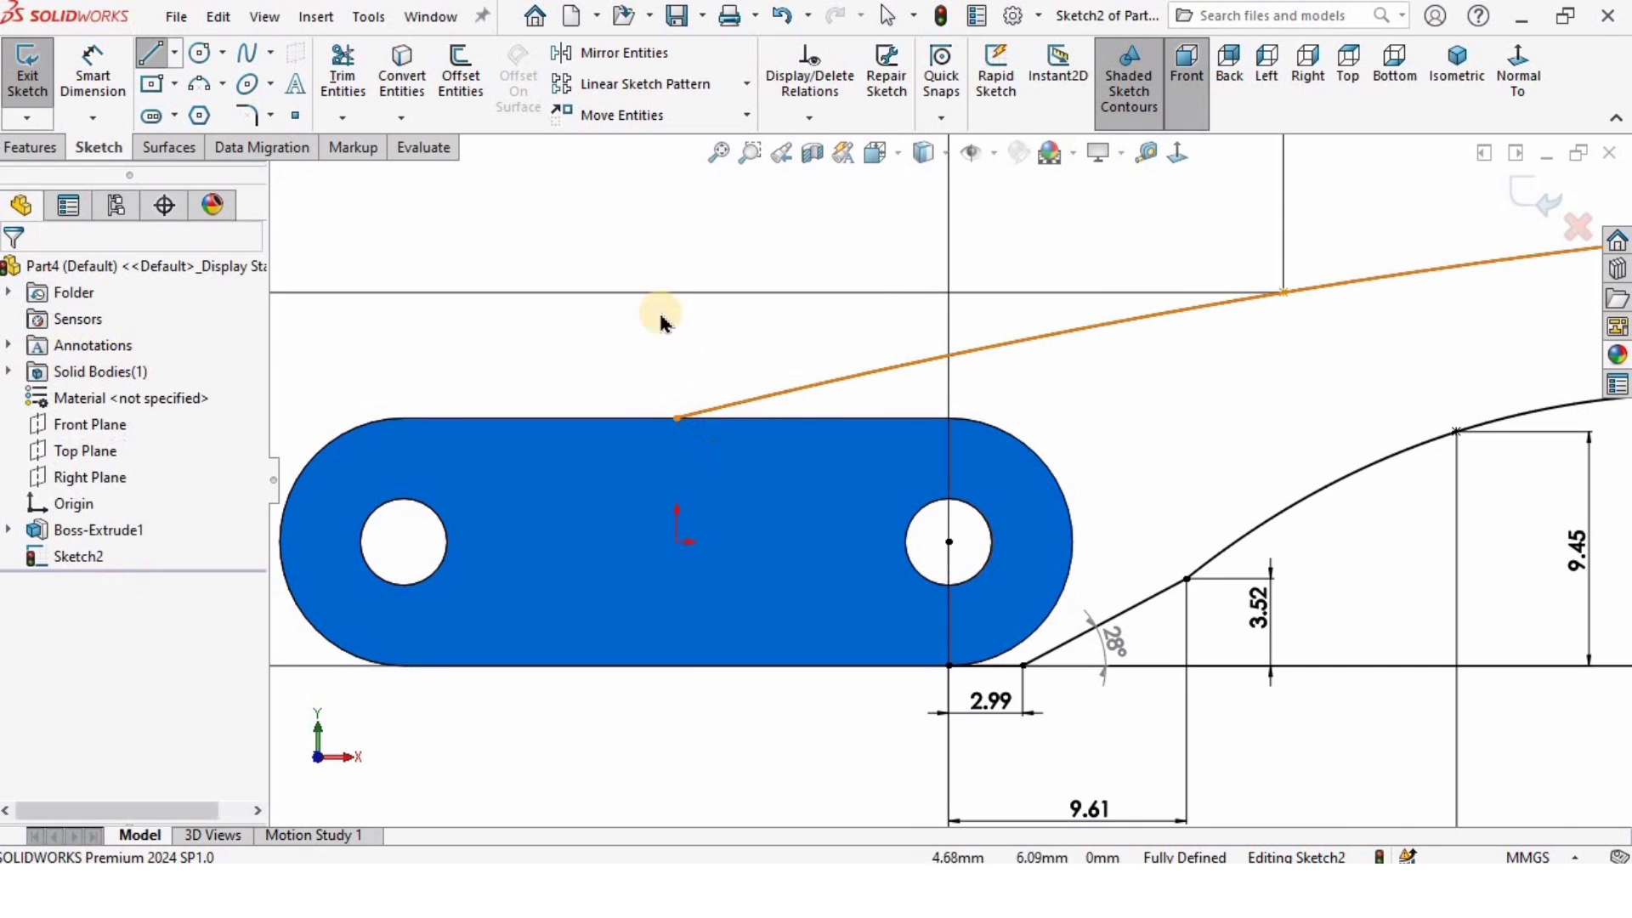
Convert the link's straight top edge and rounded right end edge into sketch entities
left_click(401, 68)
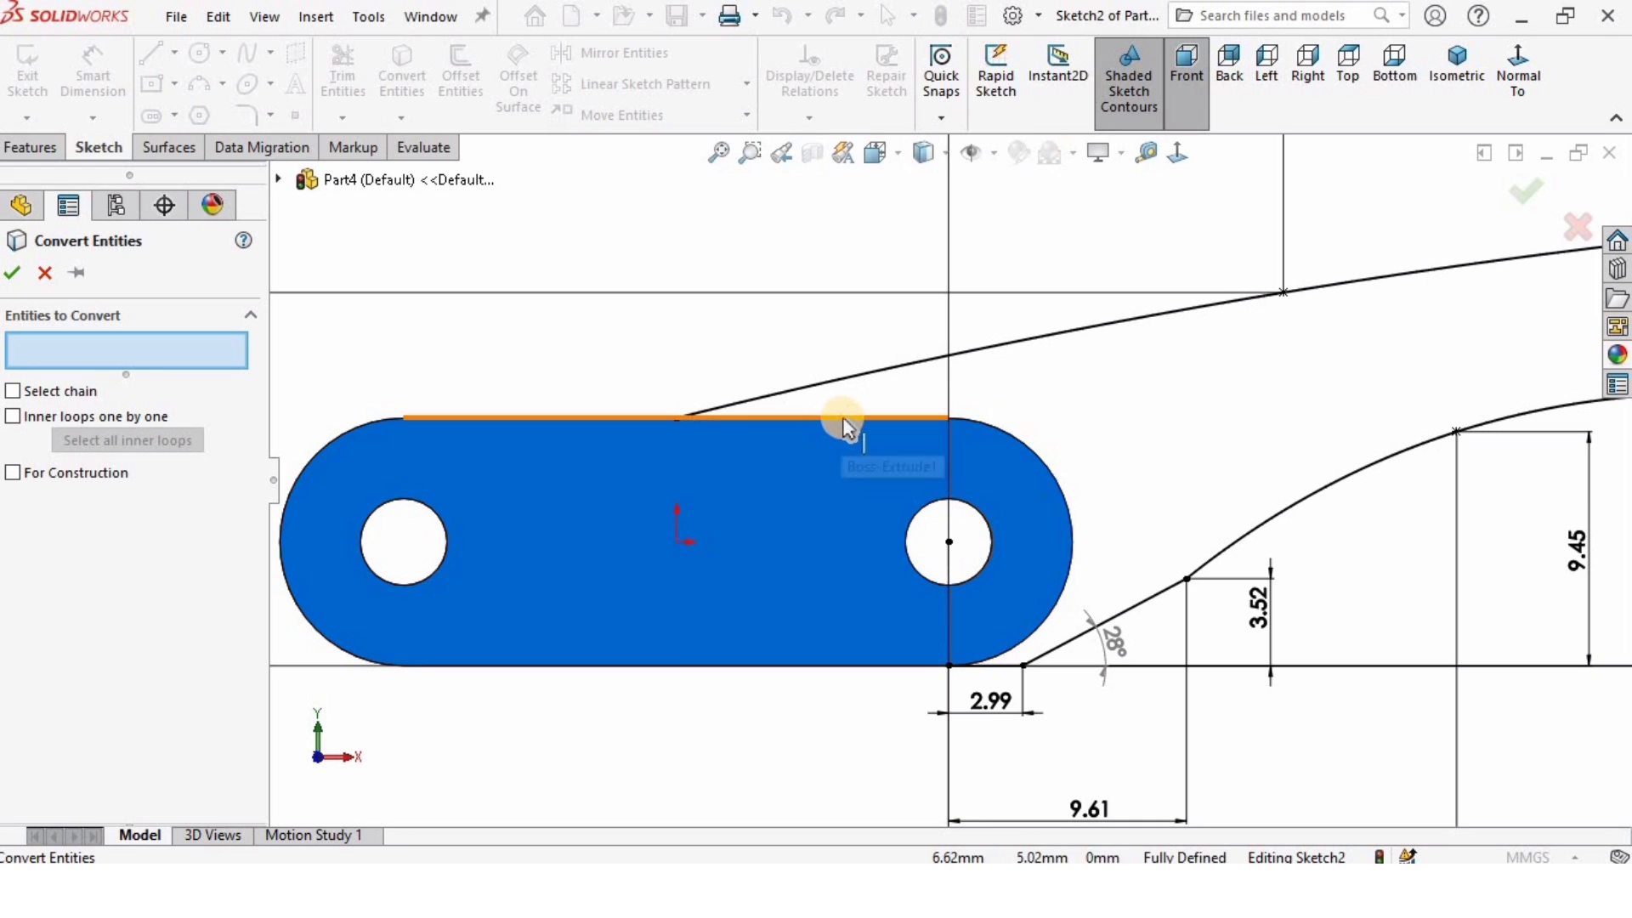
left_click(846, 420)
left_click(992, 434)
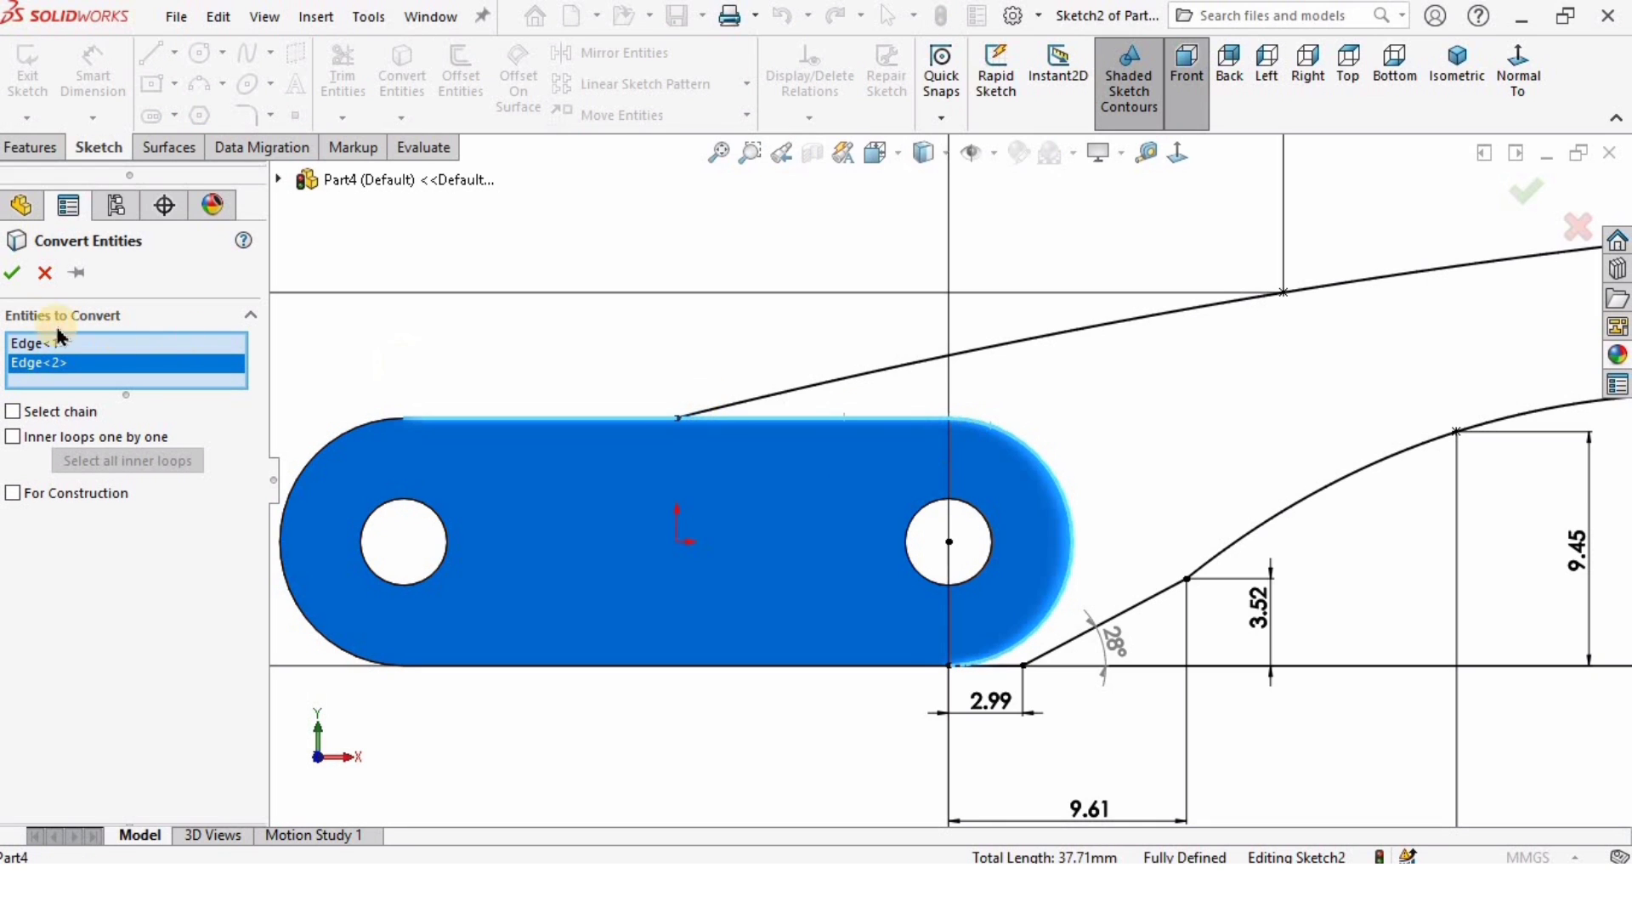
key("Return")
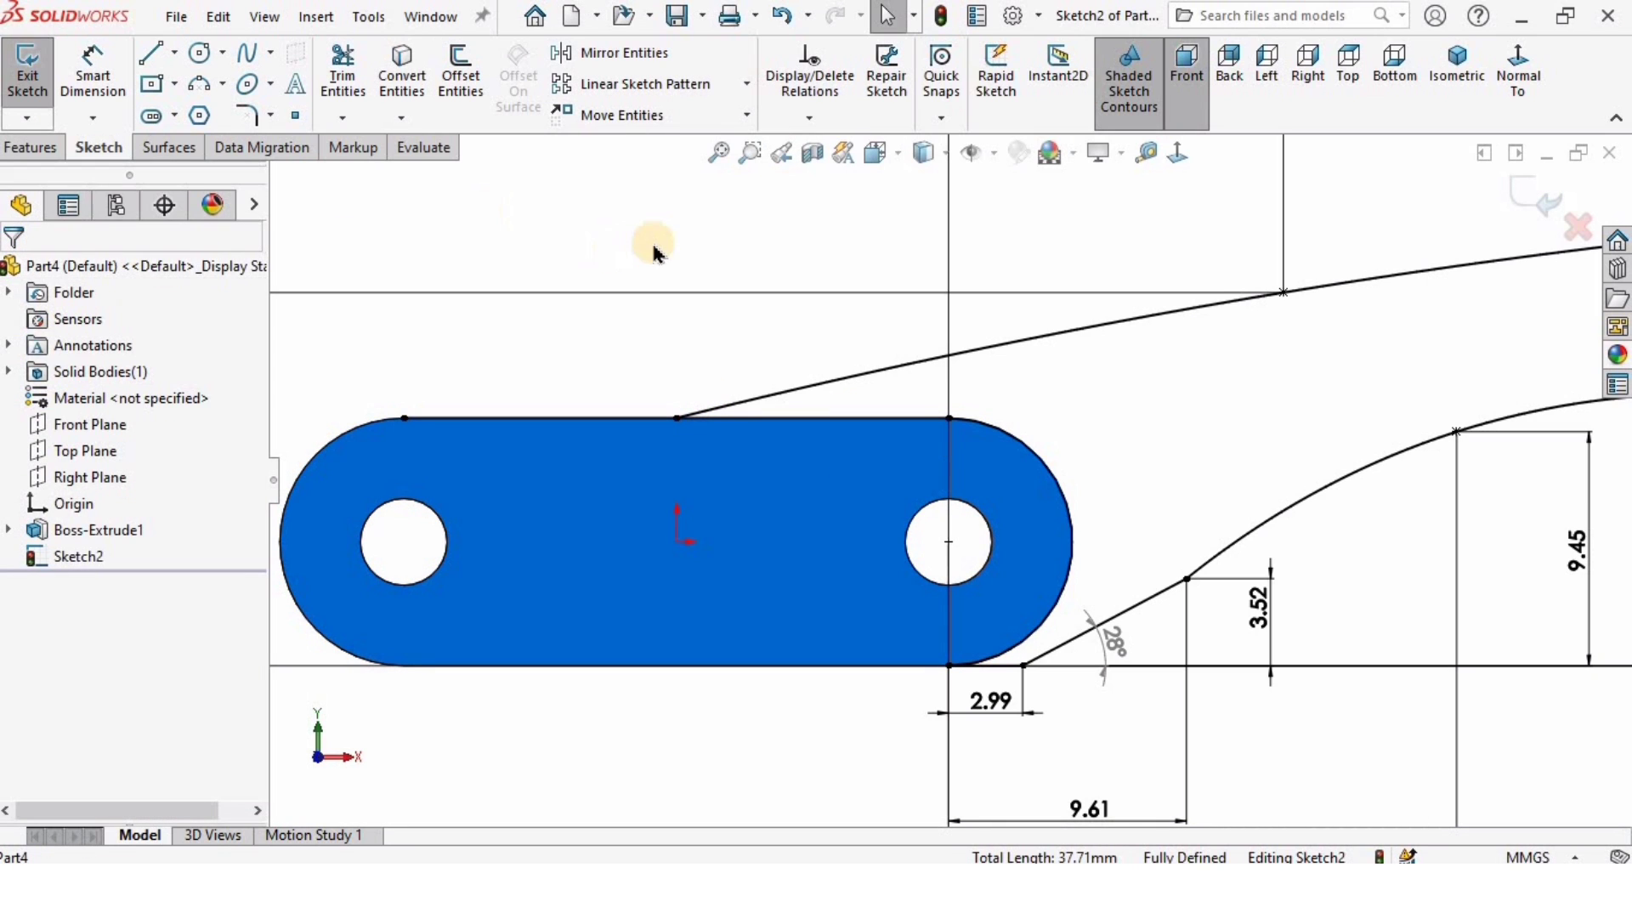
Power-trim the converted top line between the link's left end and the upper spline's start point to close the arm profile
left_click(340, 72)
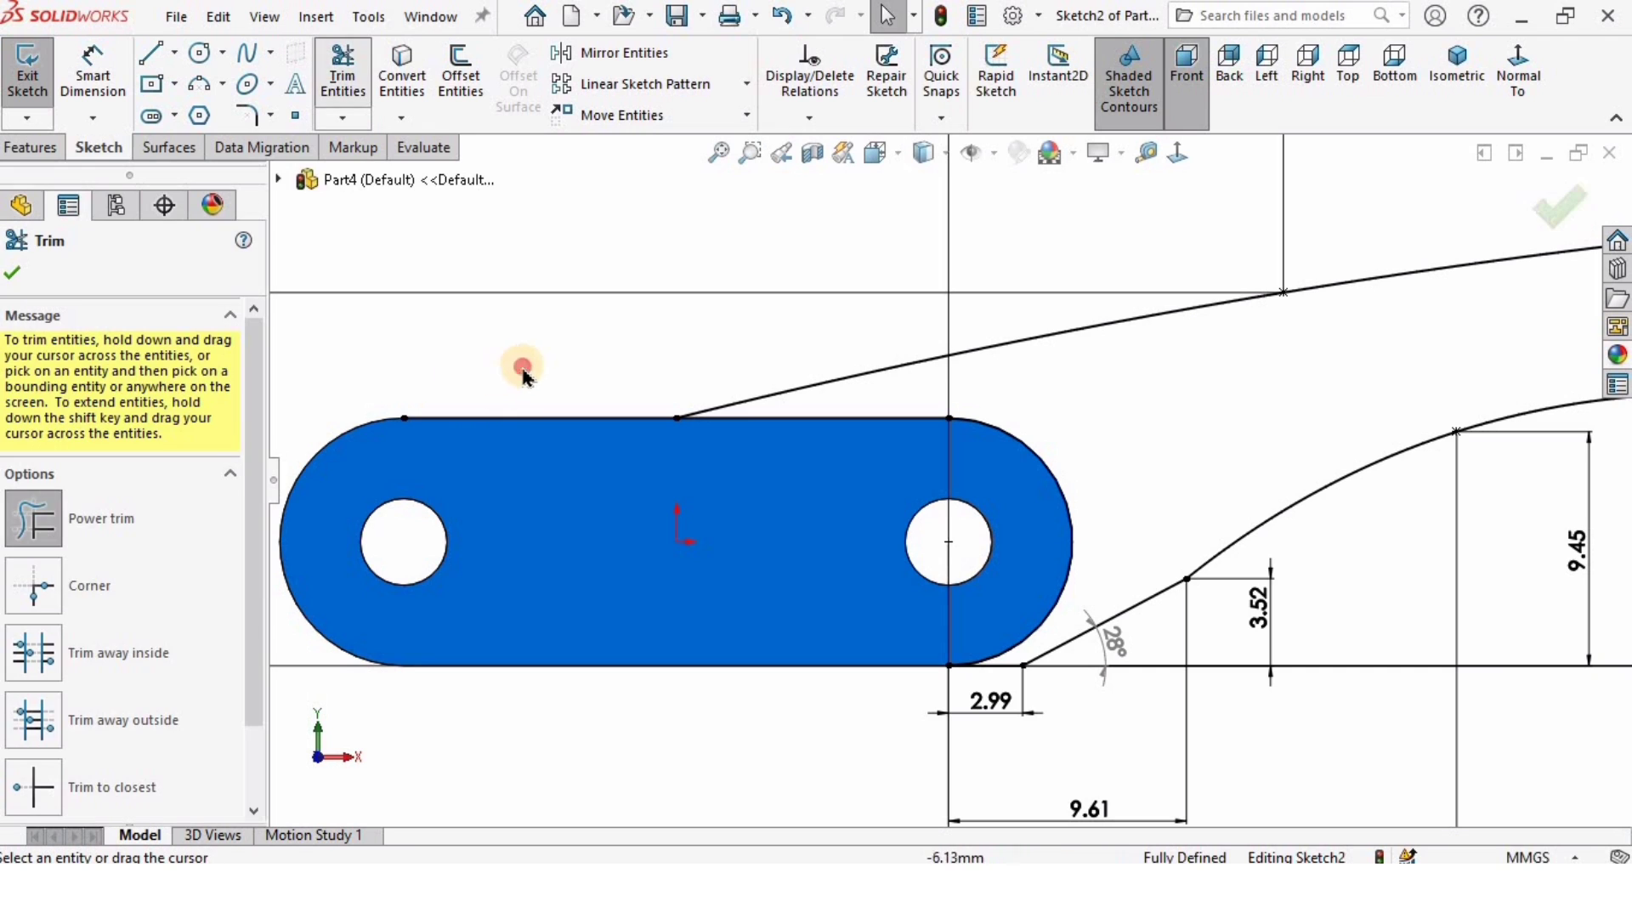
mouse_move(521, 365)
left_mouse_down()
mouse_move(411, 535)
mouse_move(425, 650)
left_mouse_up()
mouse_move(482, 736)
left_mouse_down()
mouse_move(604, 645)
mouse_move(589, 633)
left_mouse_up()
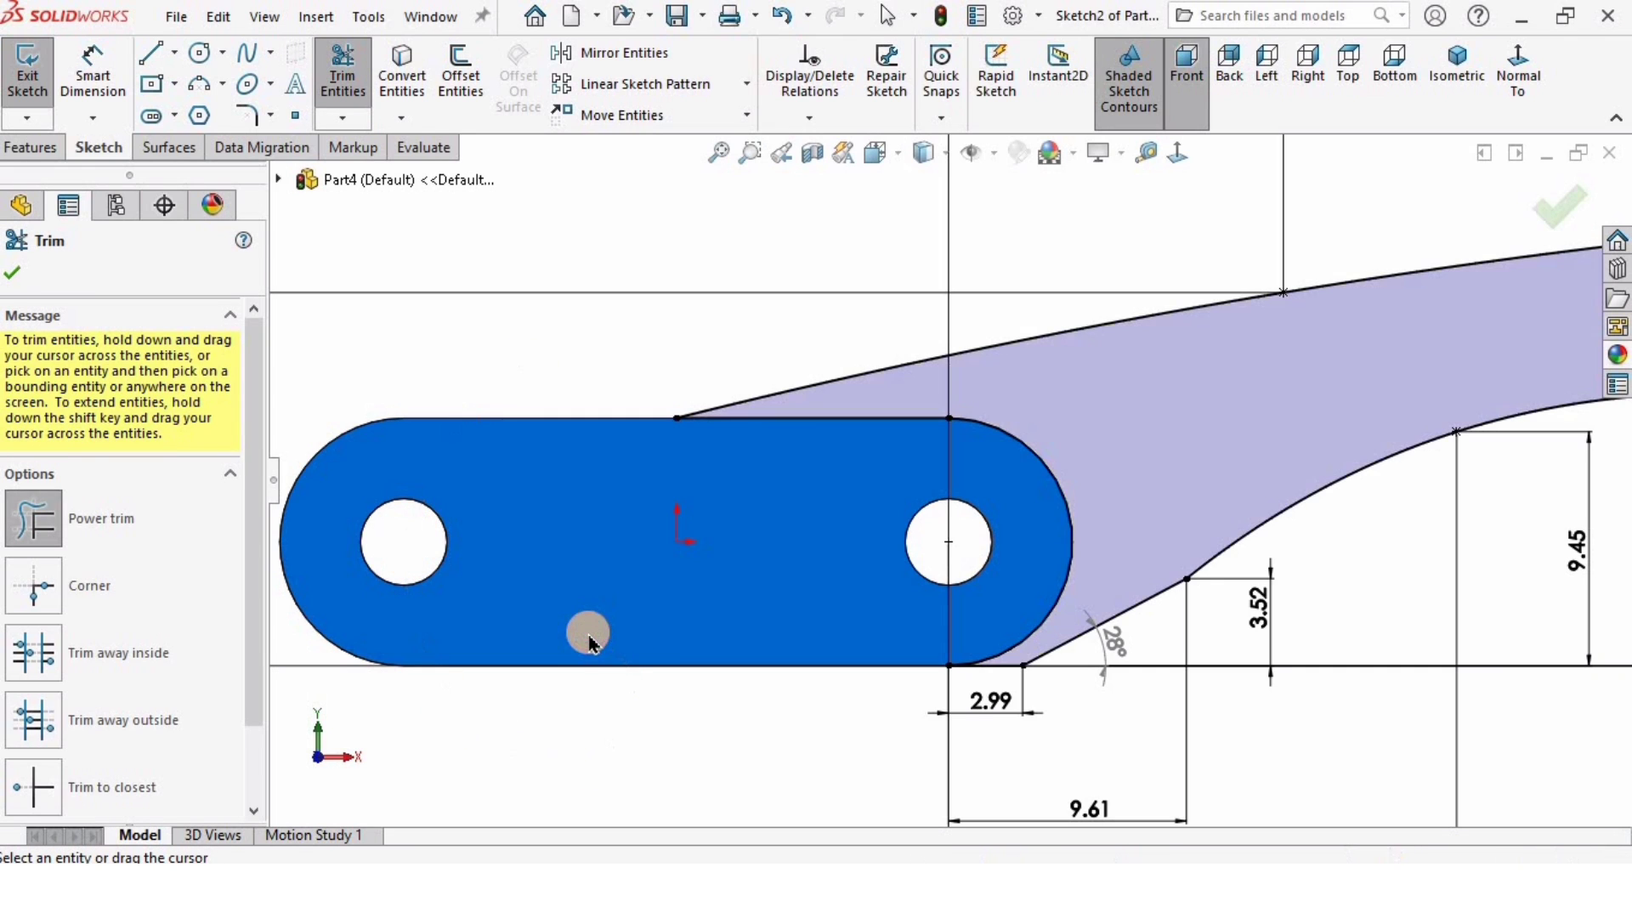
key("Escape")
Extrude the closed arm profile with the Up To Surface end condition, ending at the link's back face and merging the result
scroll(935, 561, "up", 5)
scroll(1046, 476, "down", 3)
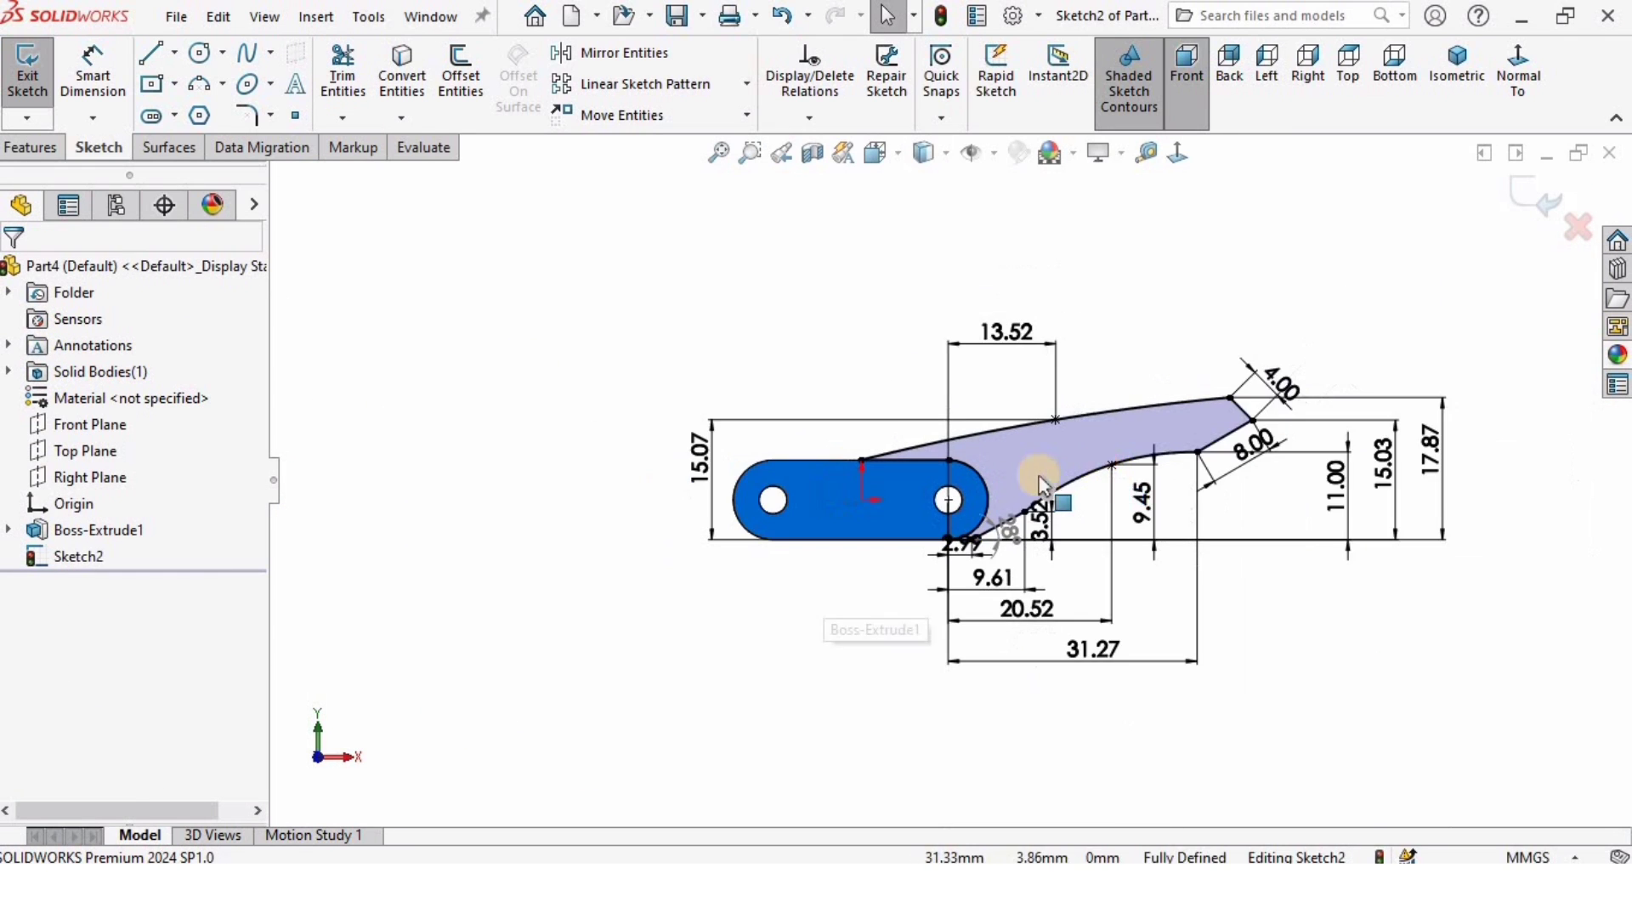
mouse_move(593, 455)
left_mouse_down()
mouse_move(797, 454)
mouse_move(771, 610)
mouse_move(910, 564)
mouse_move(1403, 320)
mouse_move(789, 475)
left_mouse_up()
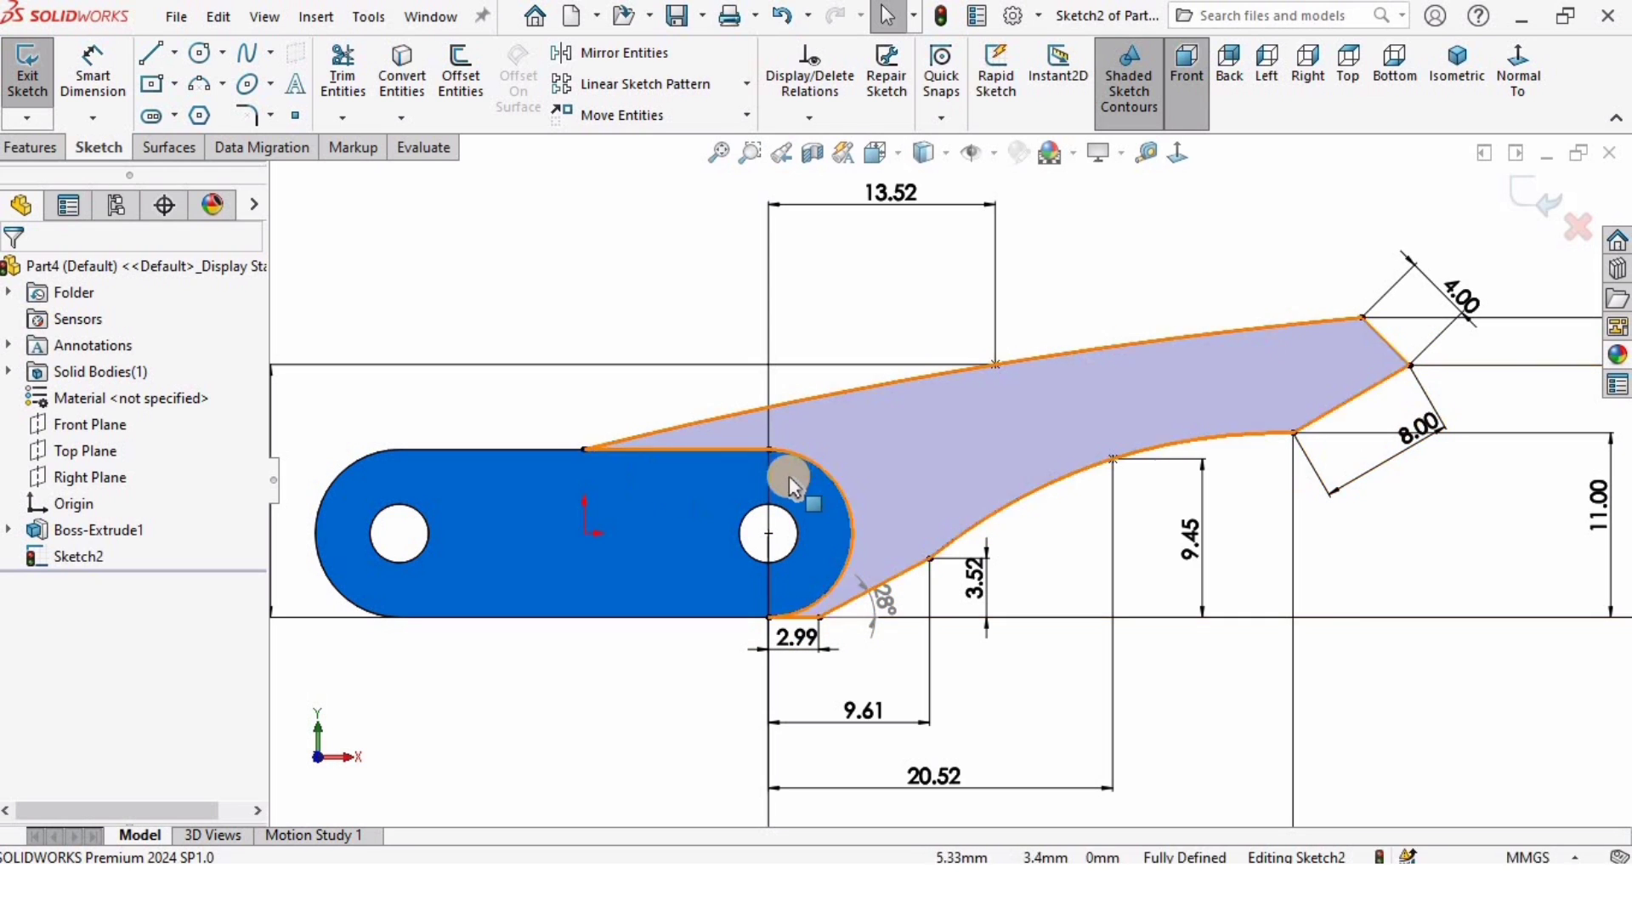
scroll(807, 470, "up", 4)
scroll(849, 477, "down", 4)
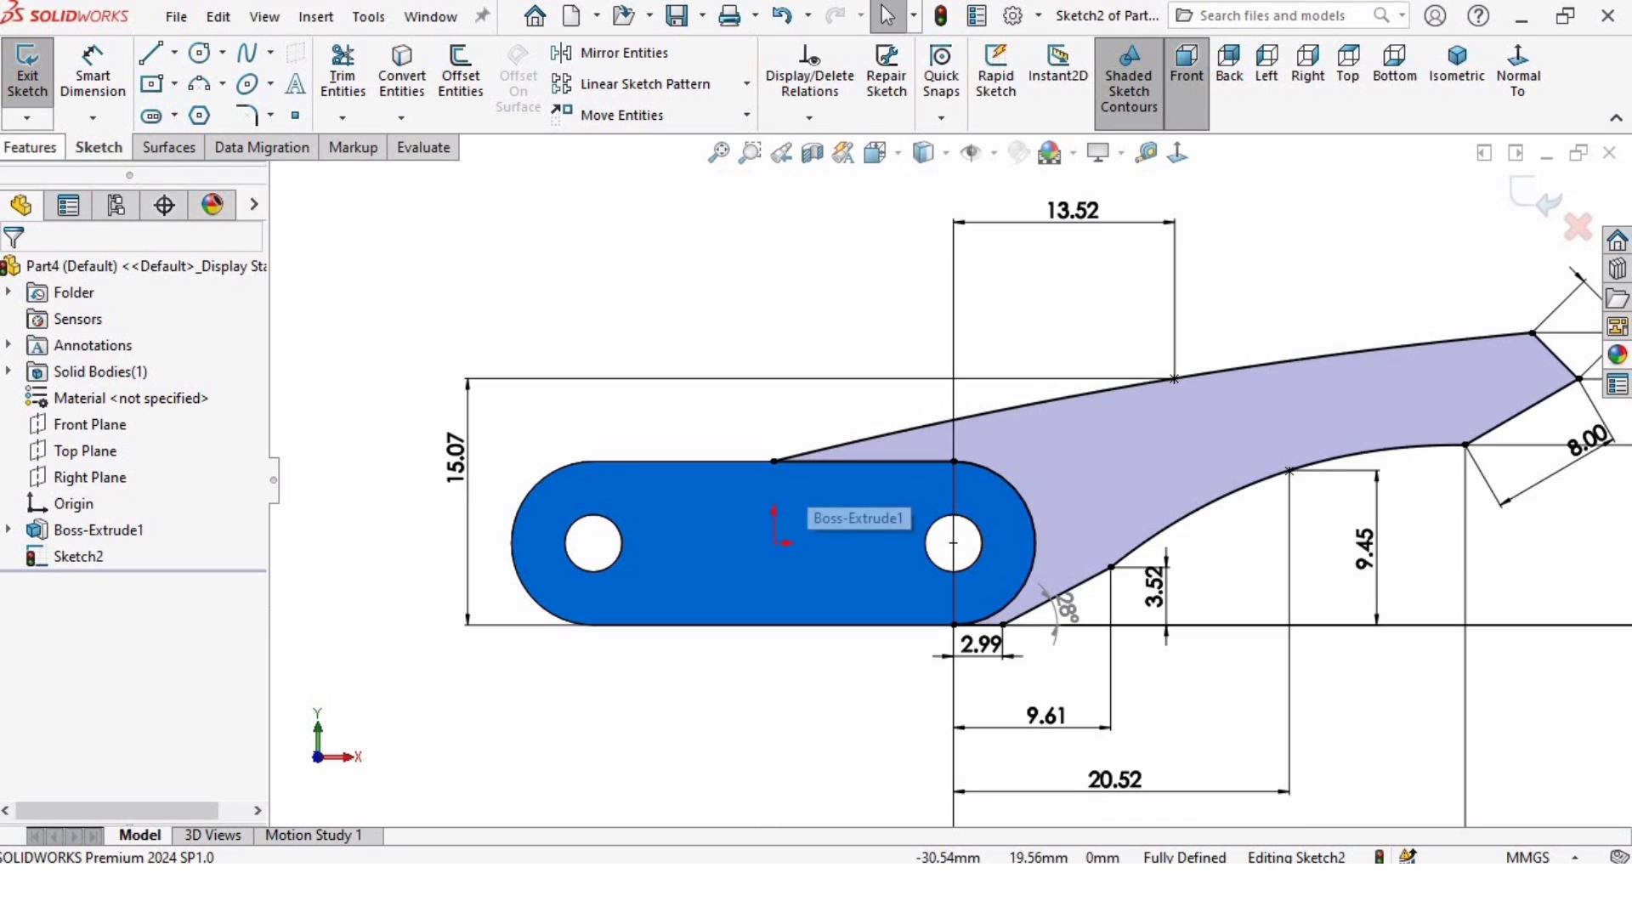
left_click(19, 147)
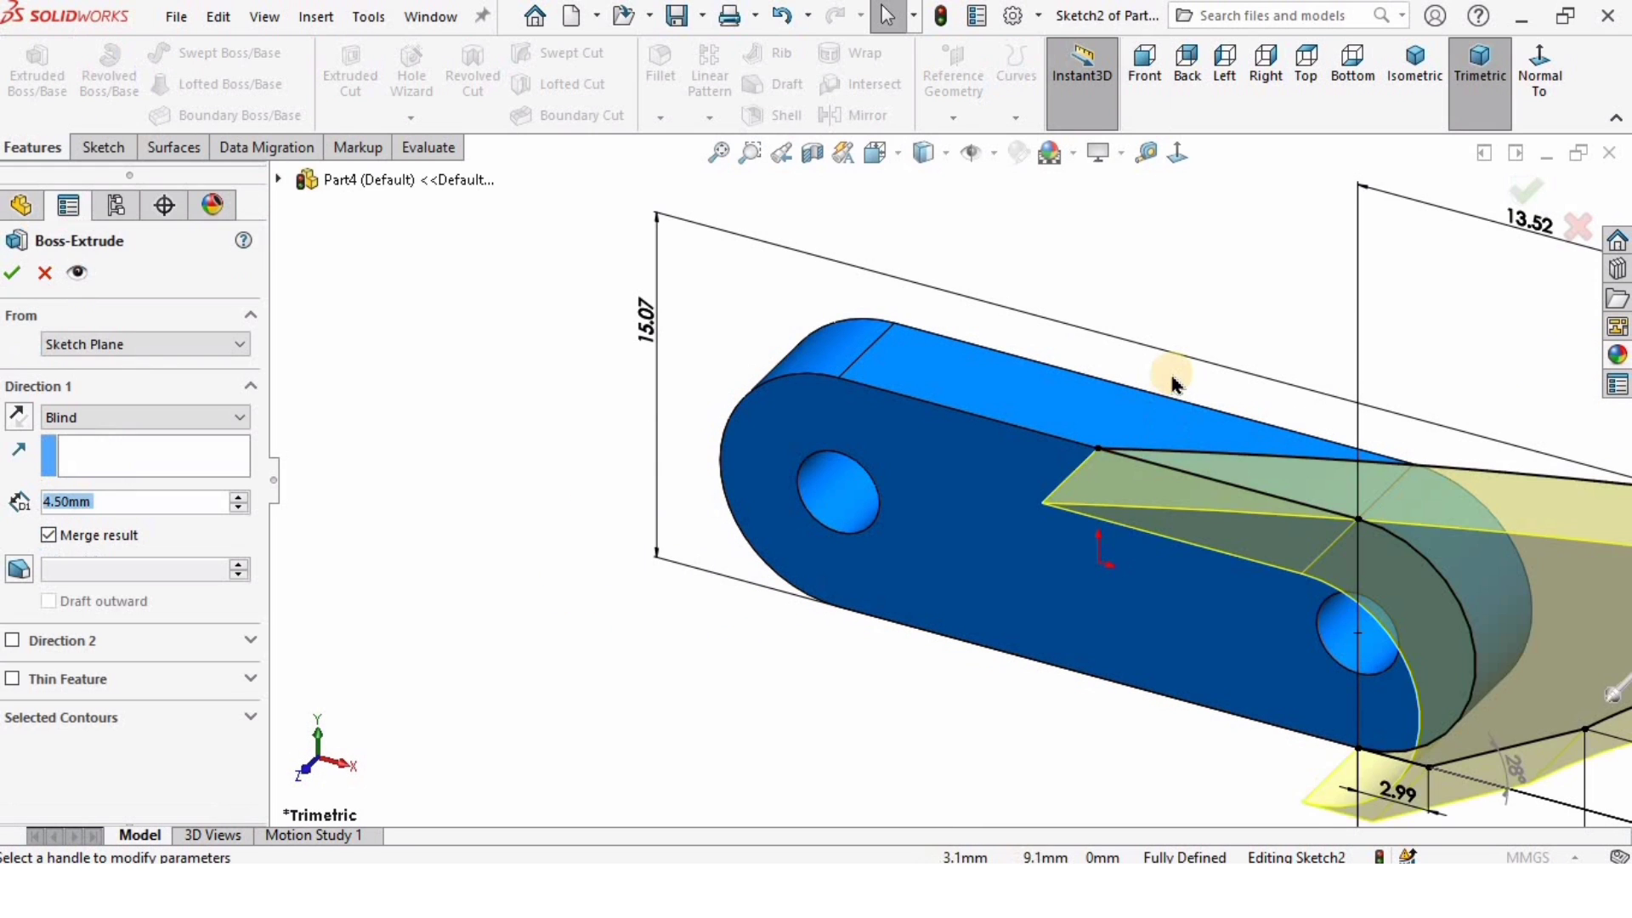
middle_click_drag(1198, 379, 1068, 575)
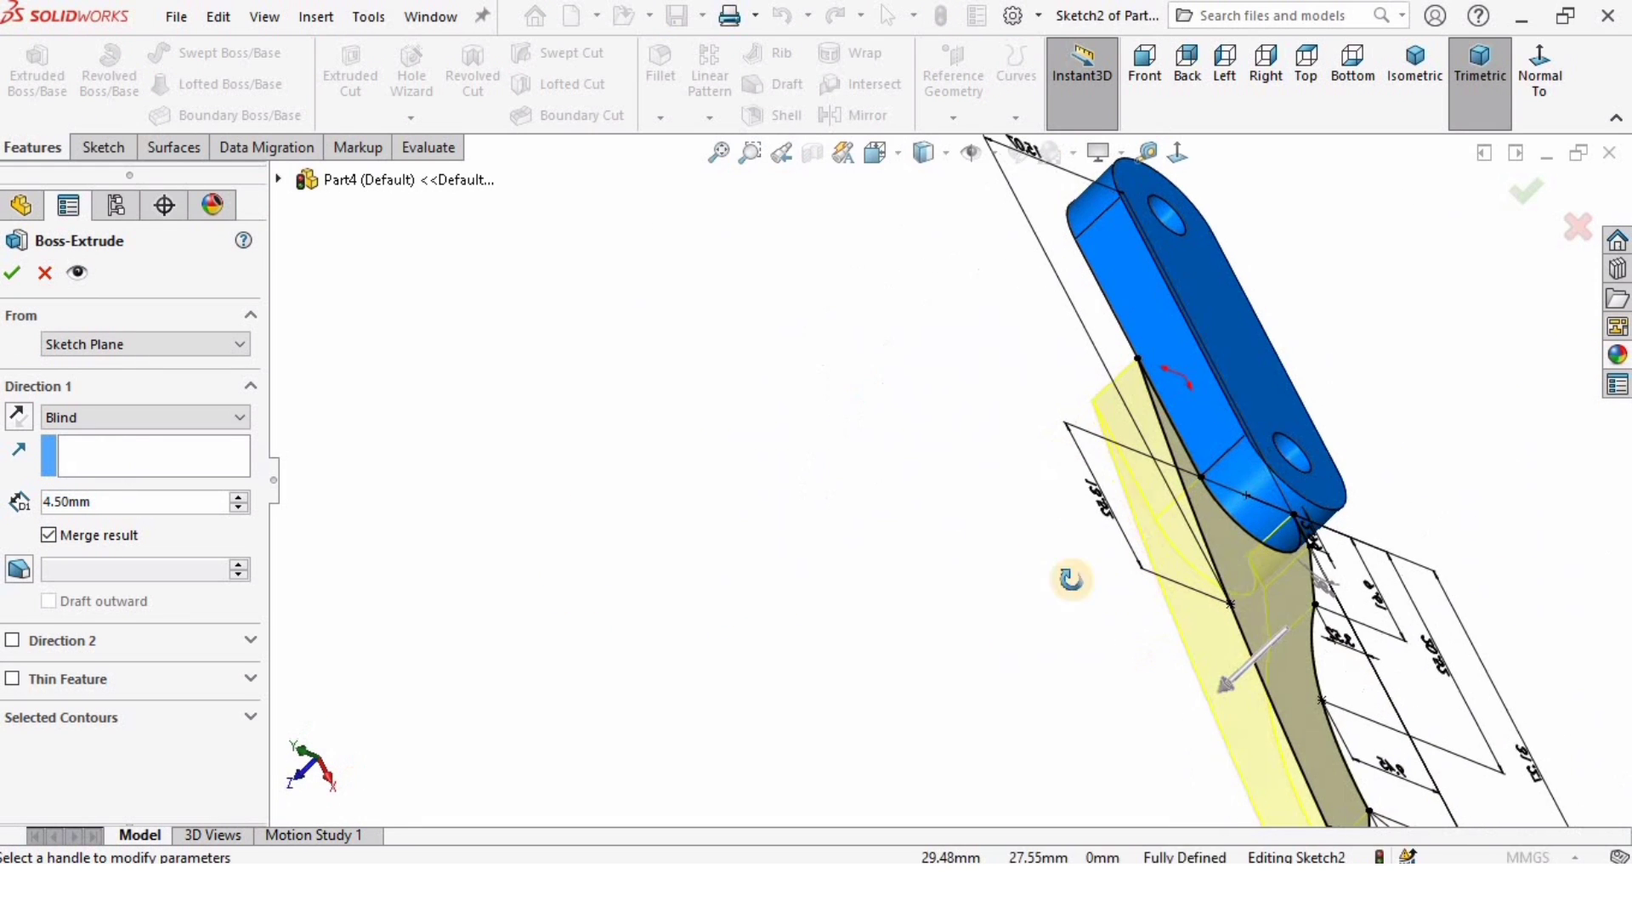
left_click(115, 418)
left_click(107, 484)
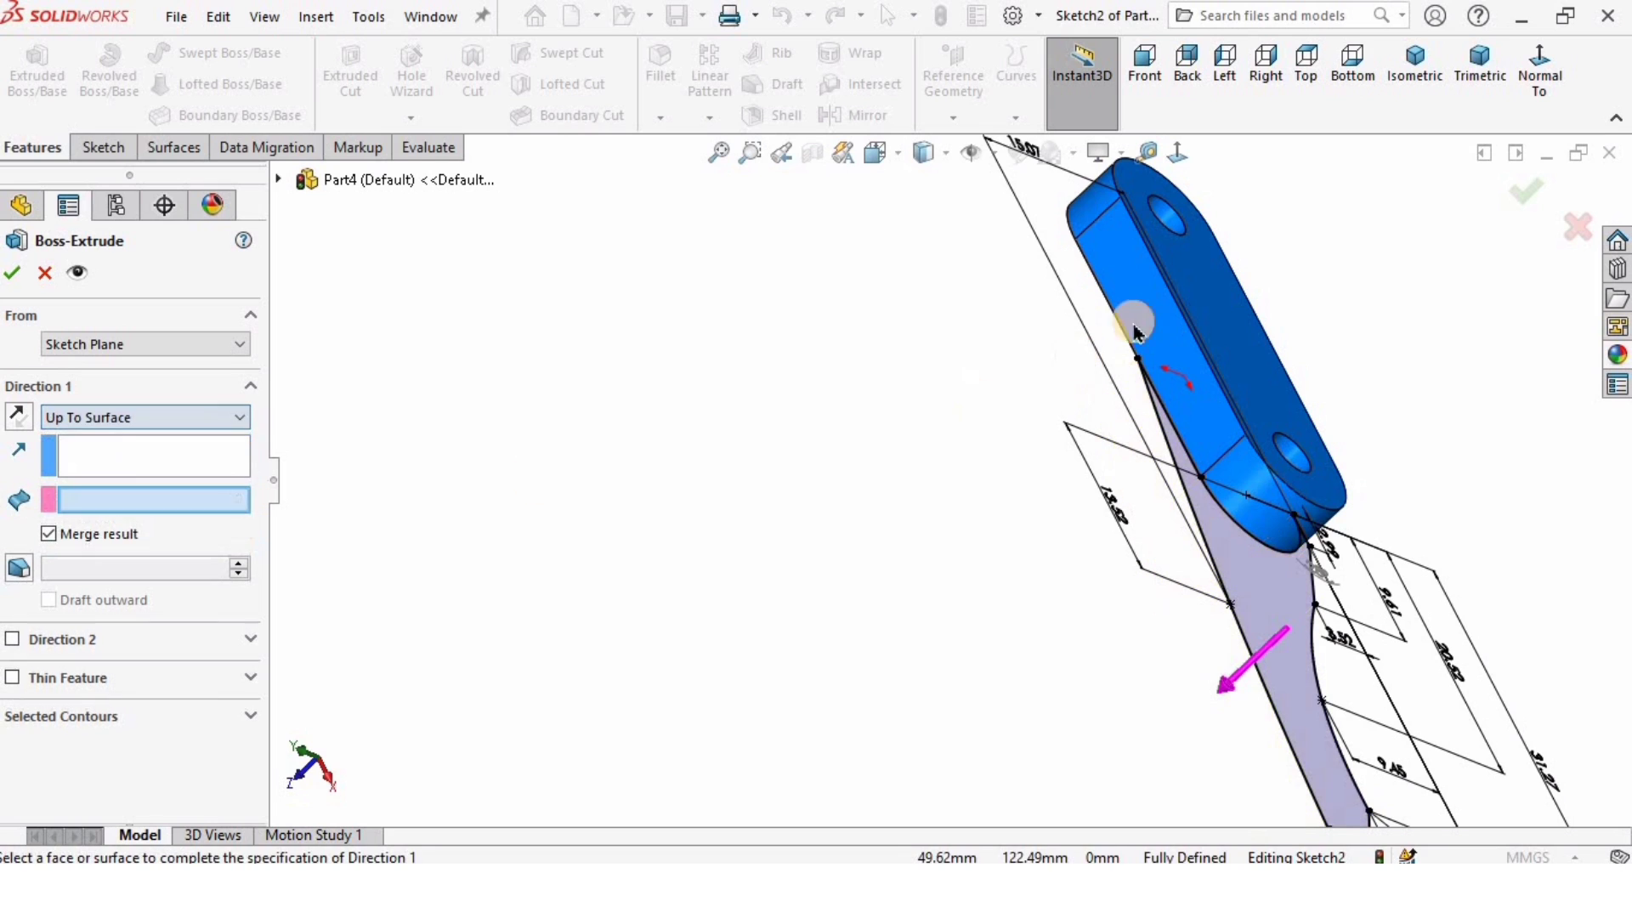
left_click(1205, 353)
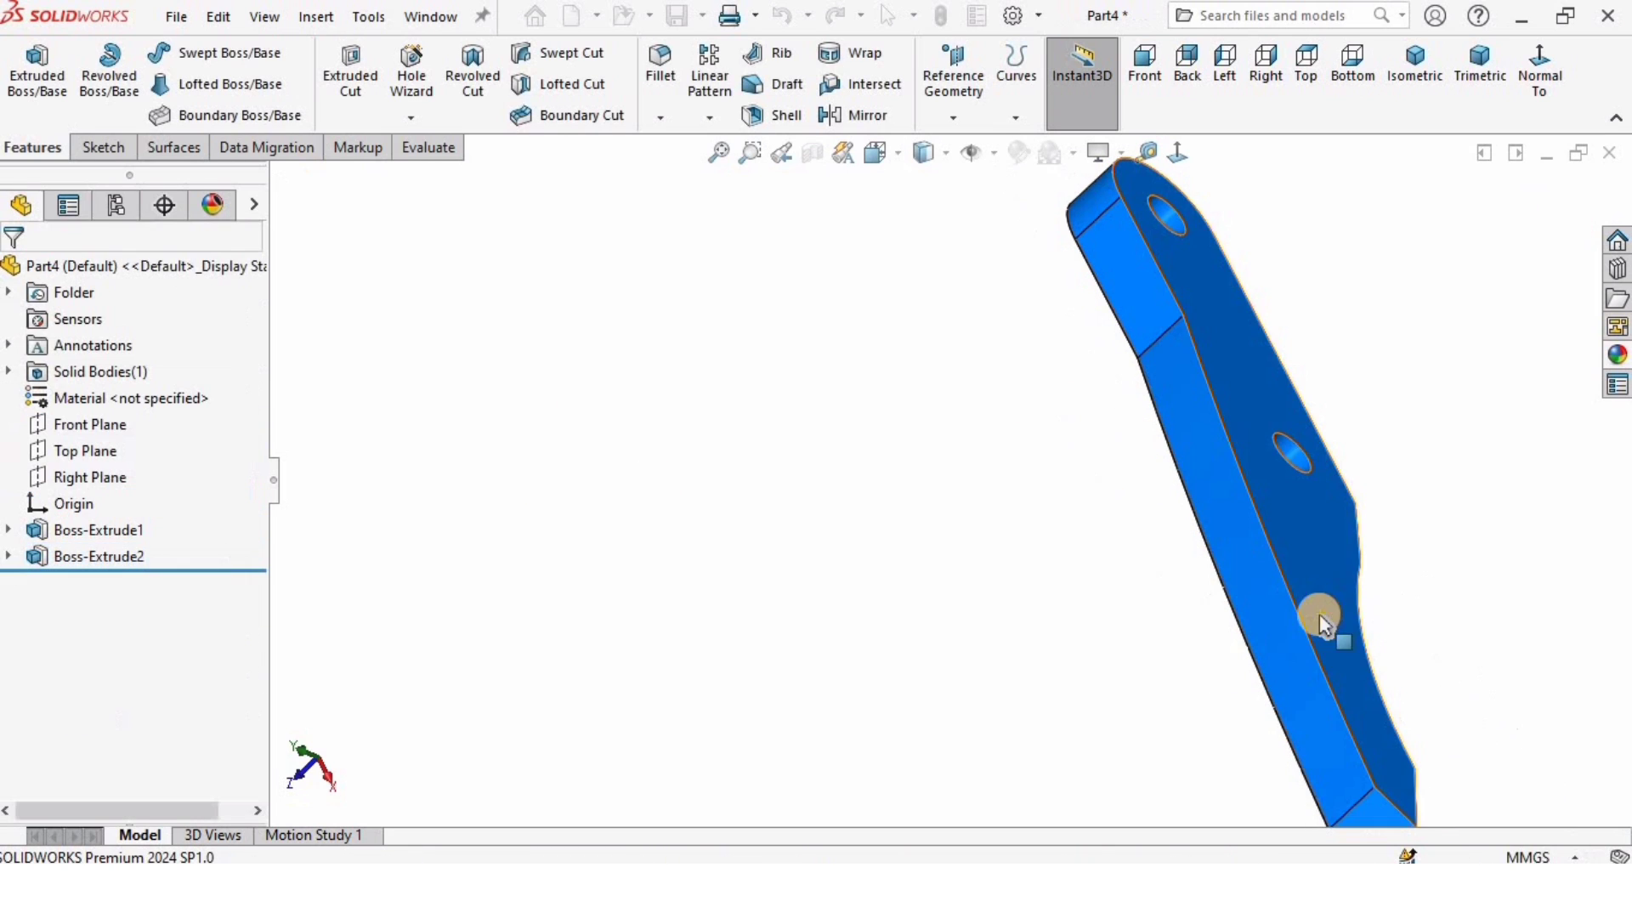
Save the part as Gripper_Link_1 in the Gripper folder inside Robotic Arm > Parts
middle_click_drag(1324, 619, 1238, 510)
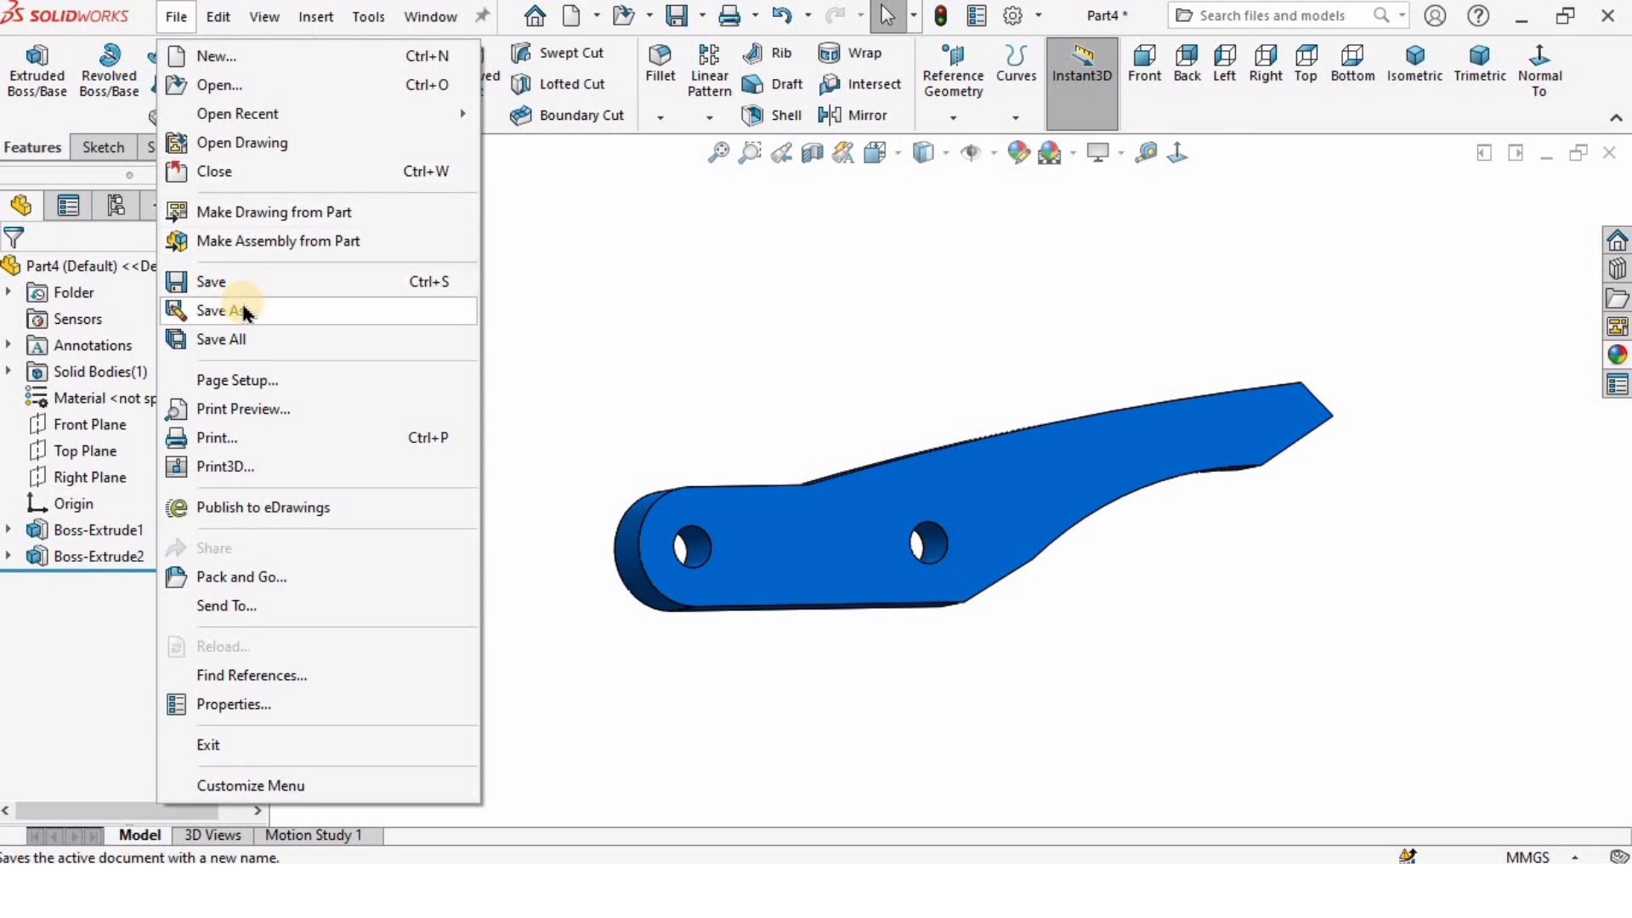
left_click(244, 314)
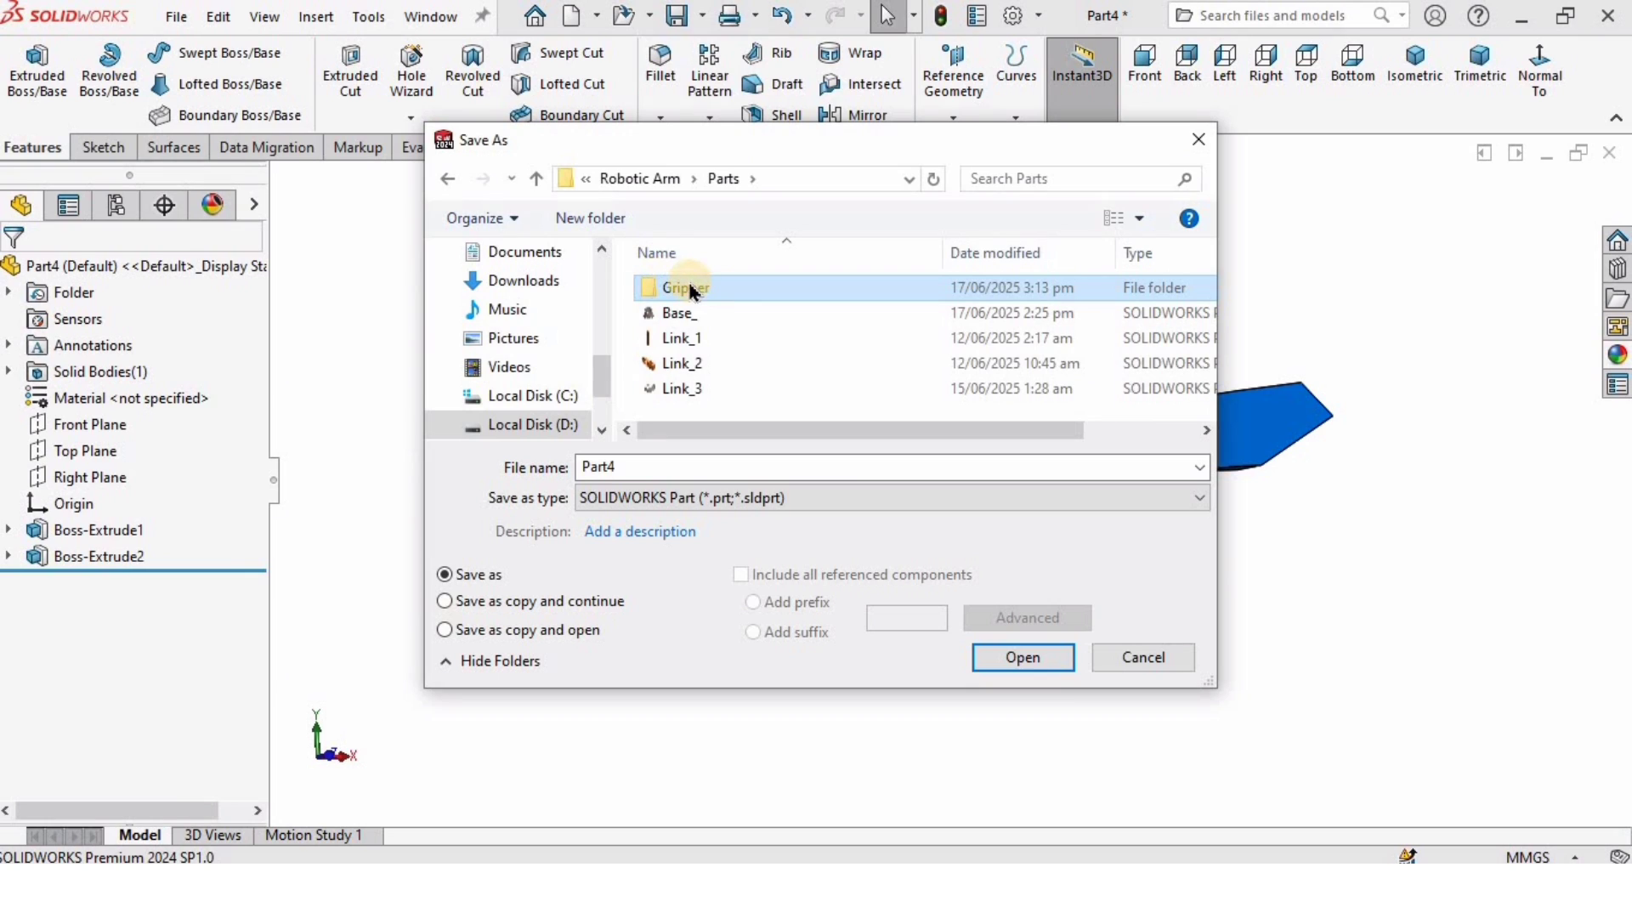
left_click(690, 289)
double_click(690, 289)
left_click(678, 467)
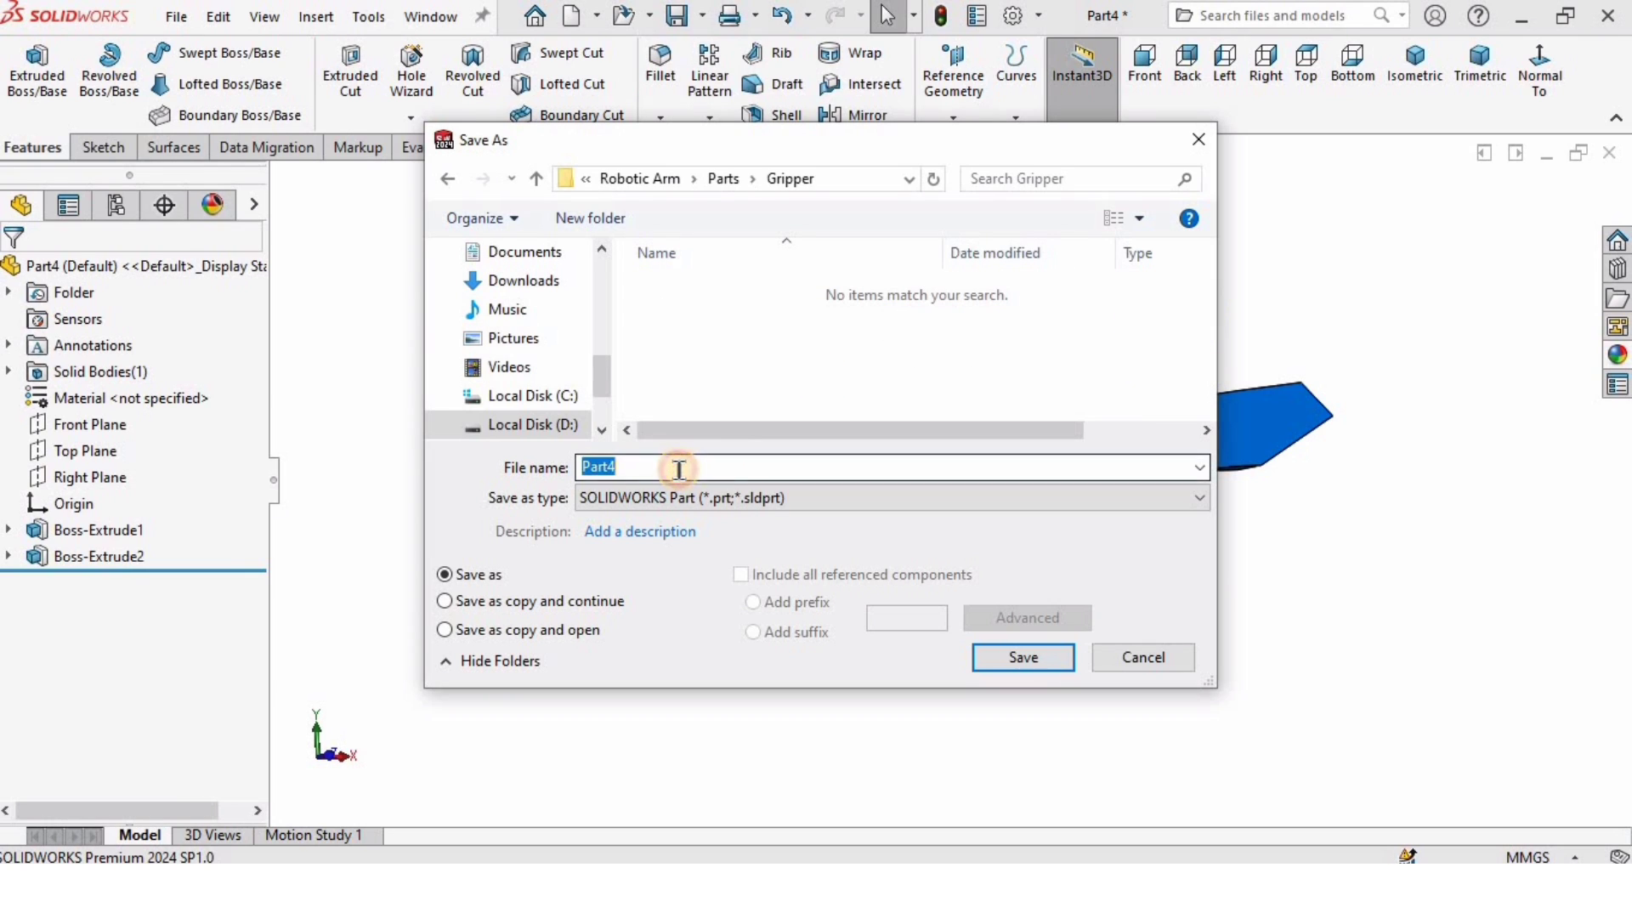
type("G")
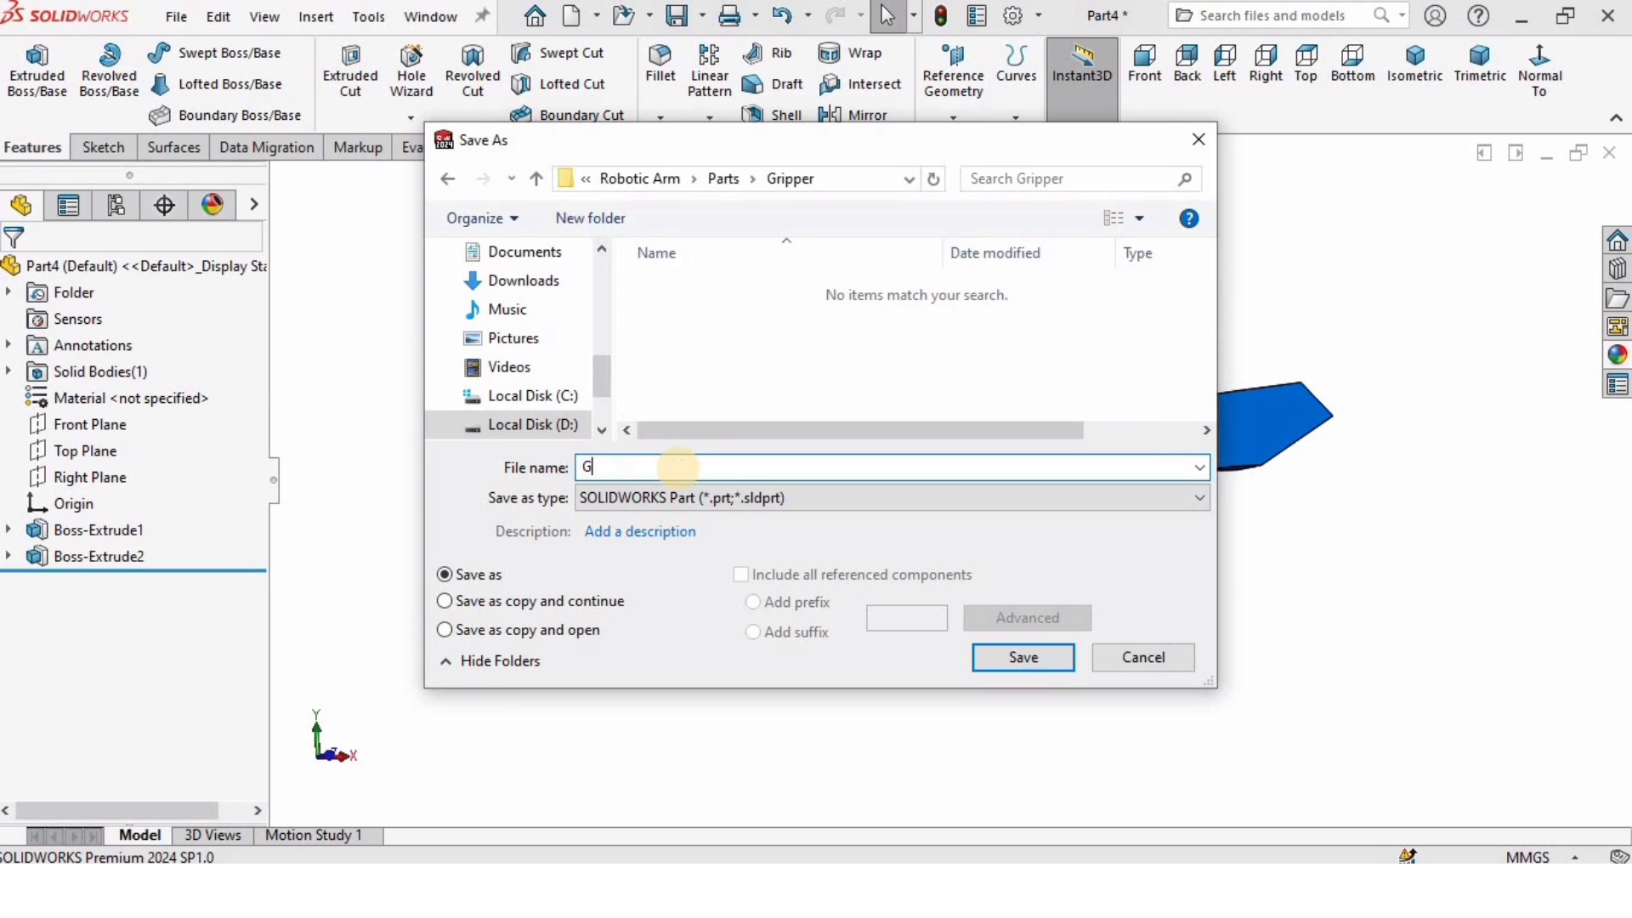
type("ripper_Link_1")
key("Return")
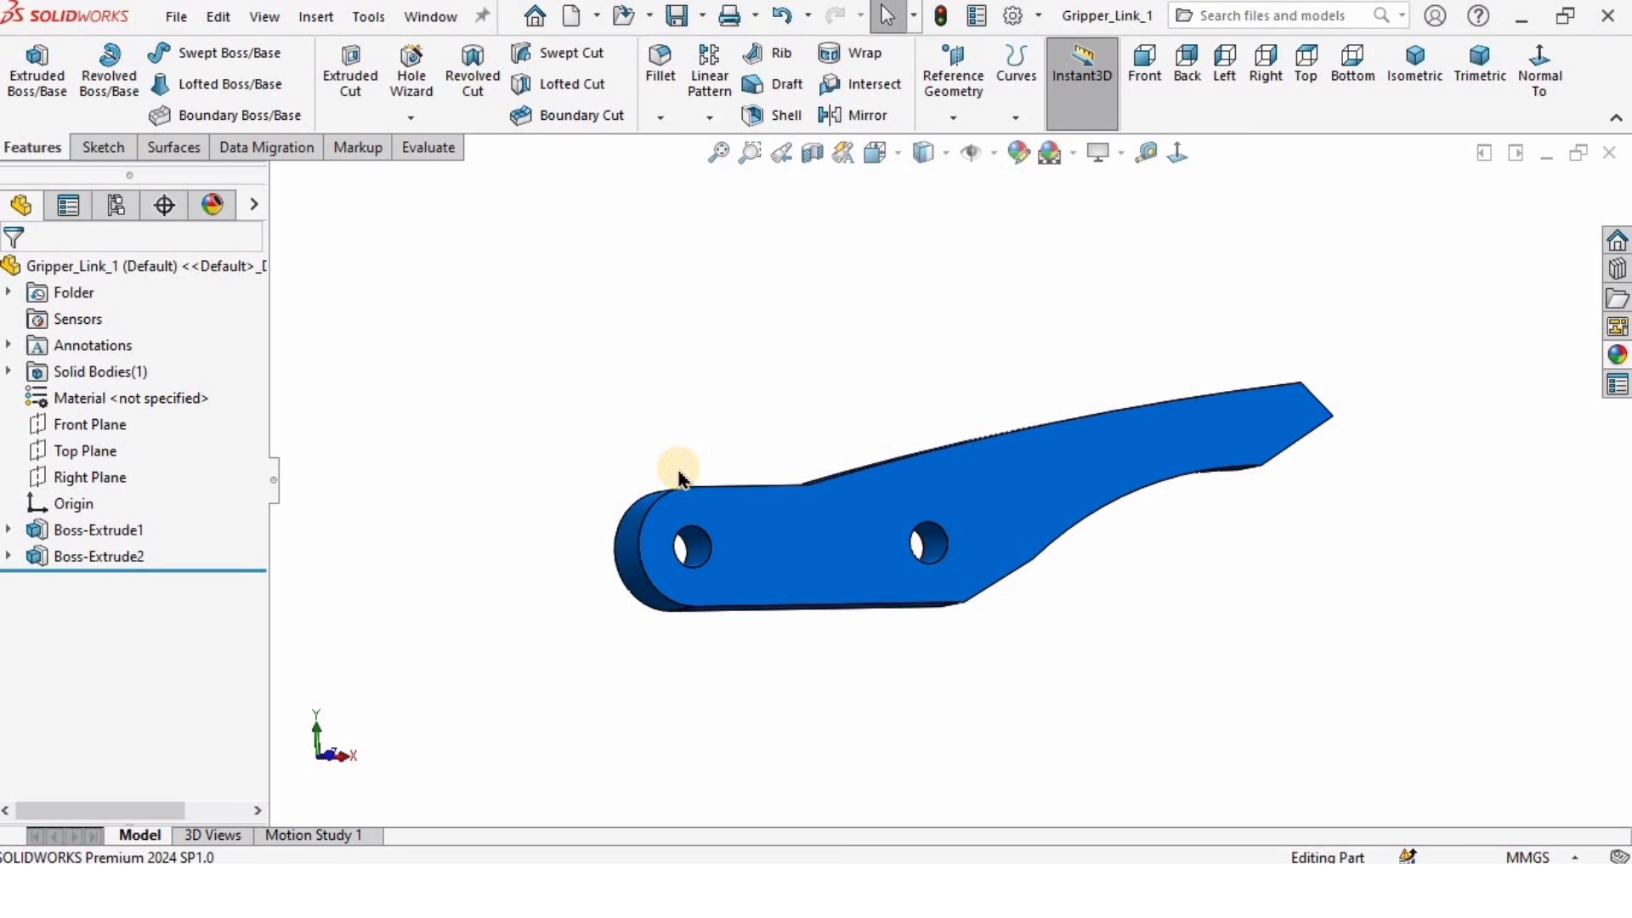